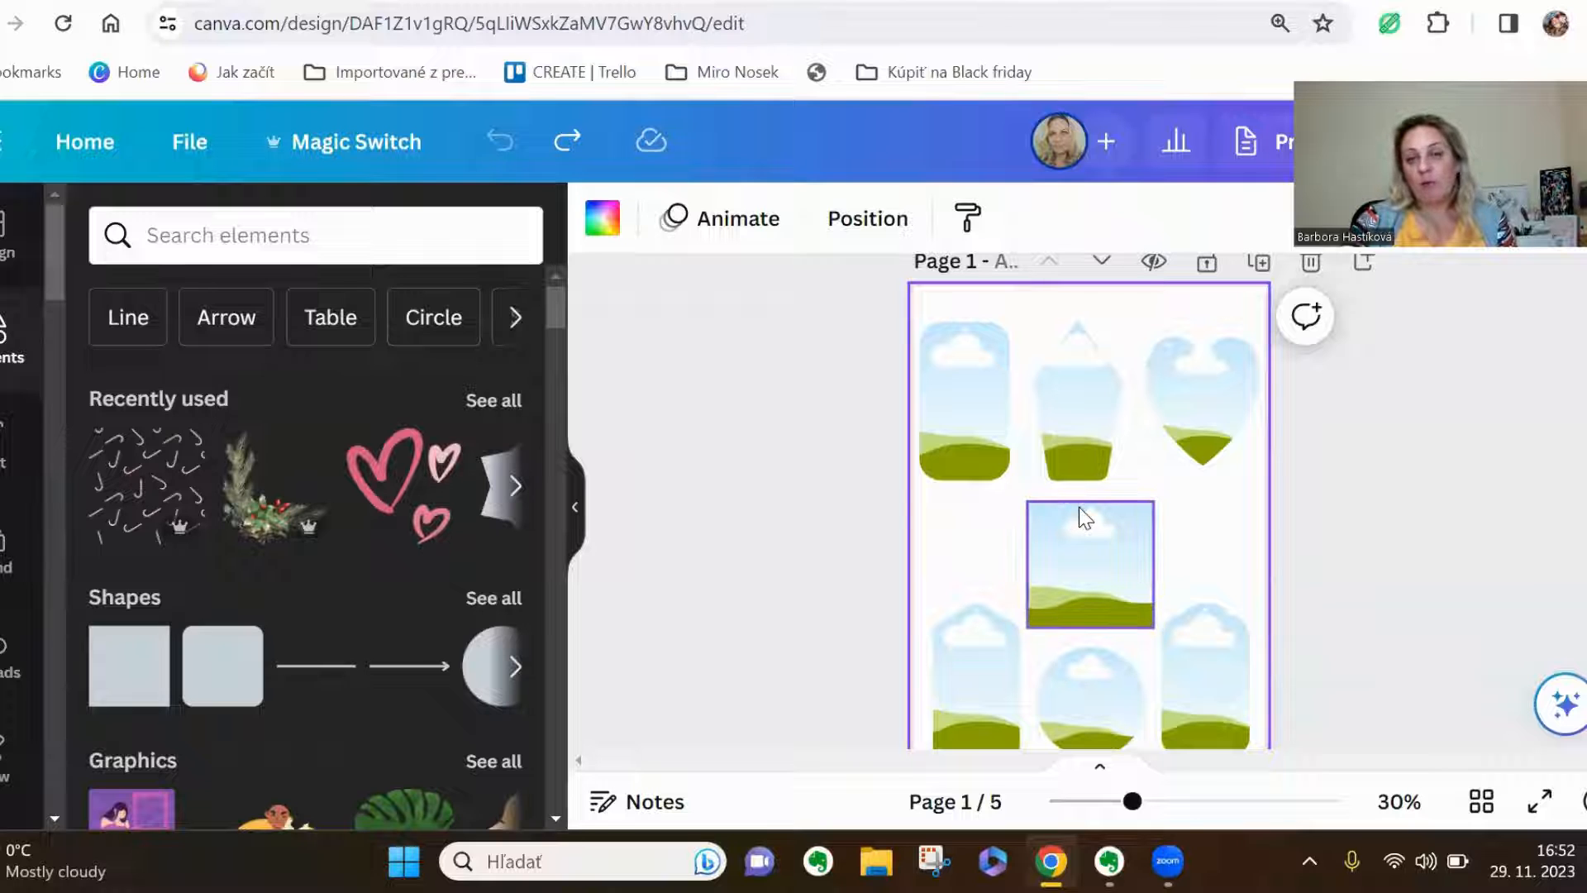
# Look through the gift tag frames on pages 1 to 3, and inspect page 1 more closely at 61% zoom
pyautogui.scroll(-5, 1192, 514)
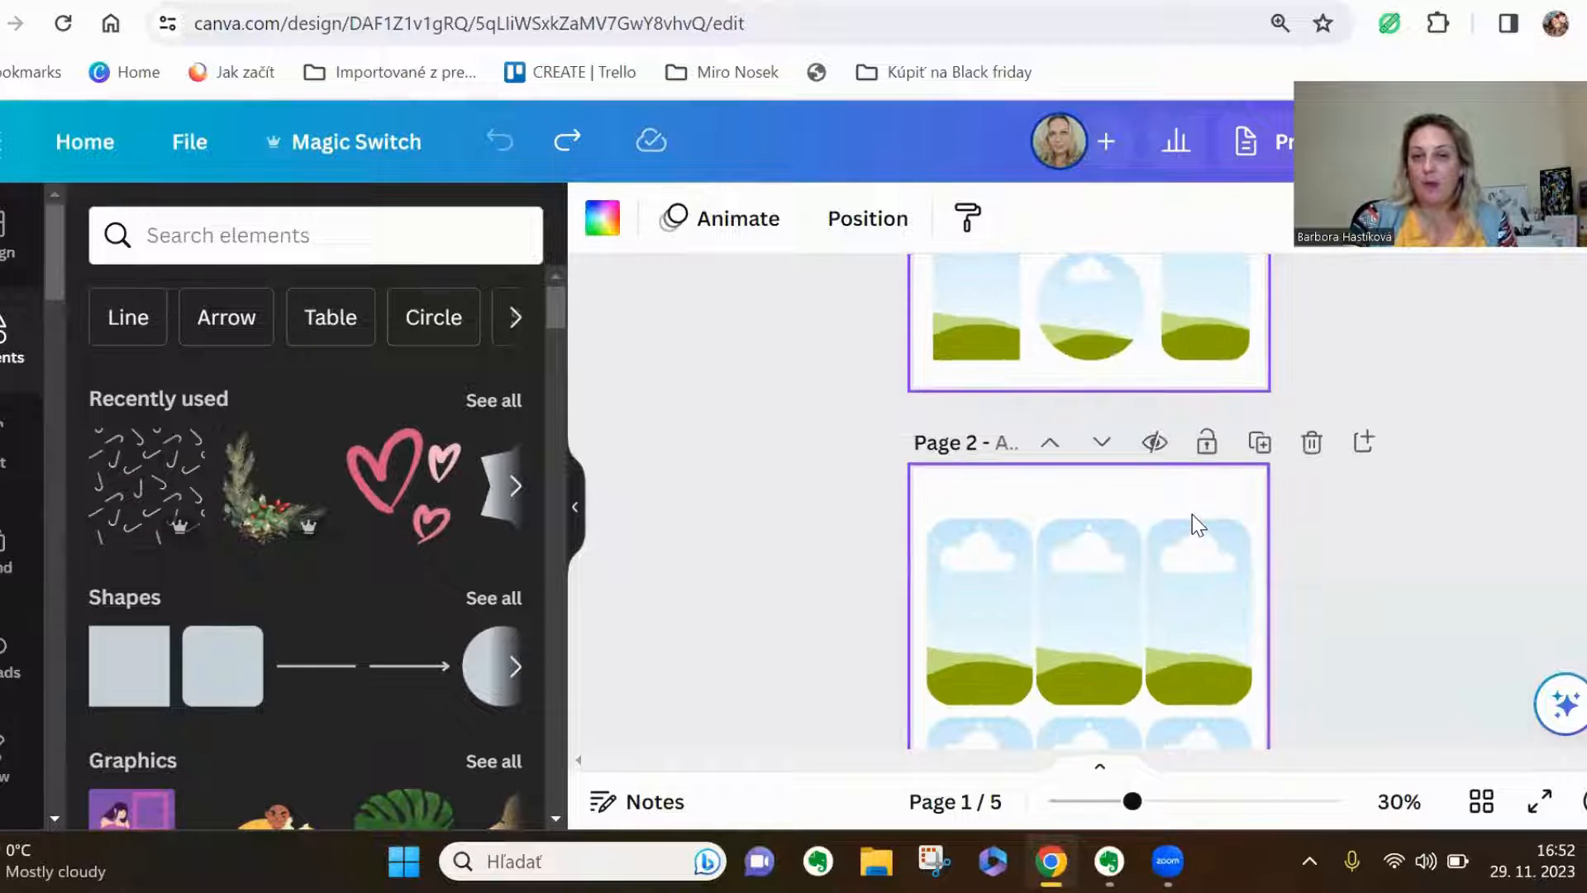
pyautogui.scroll(5, 1192, 514)
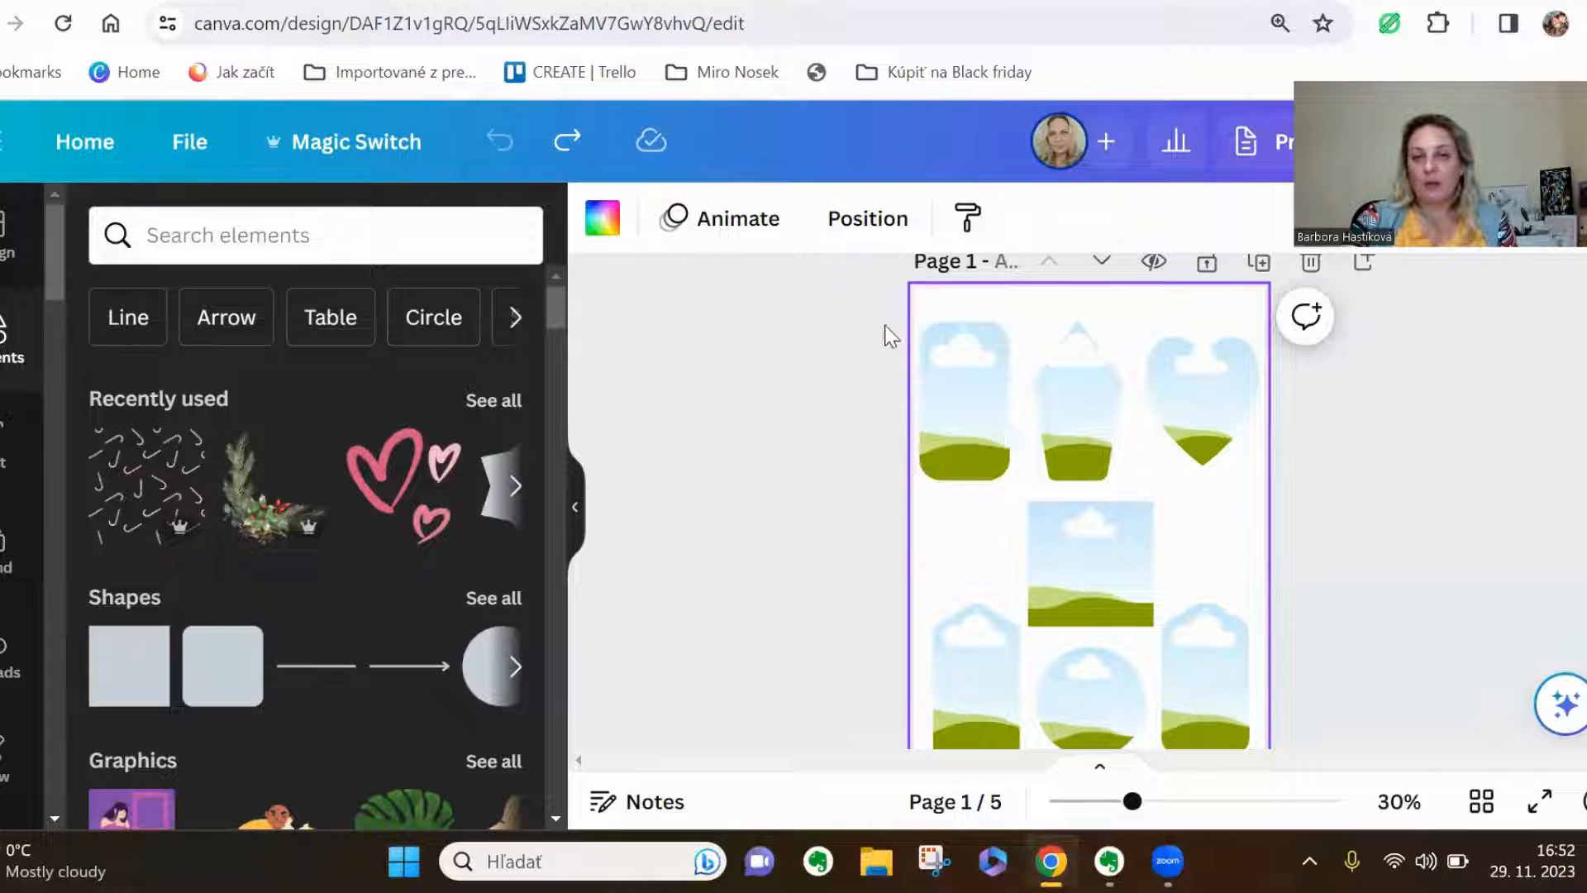
pyautogui.scroll(-5, 1145, 626)
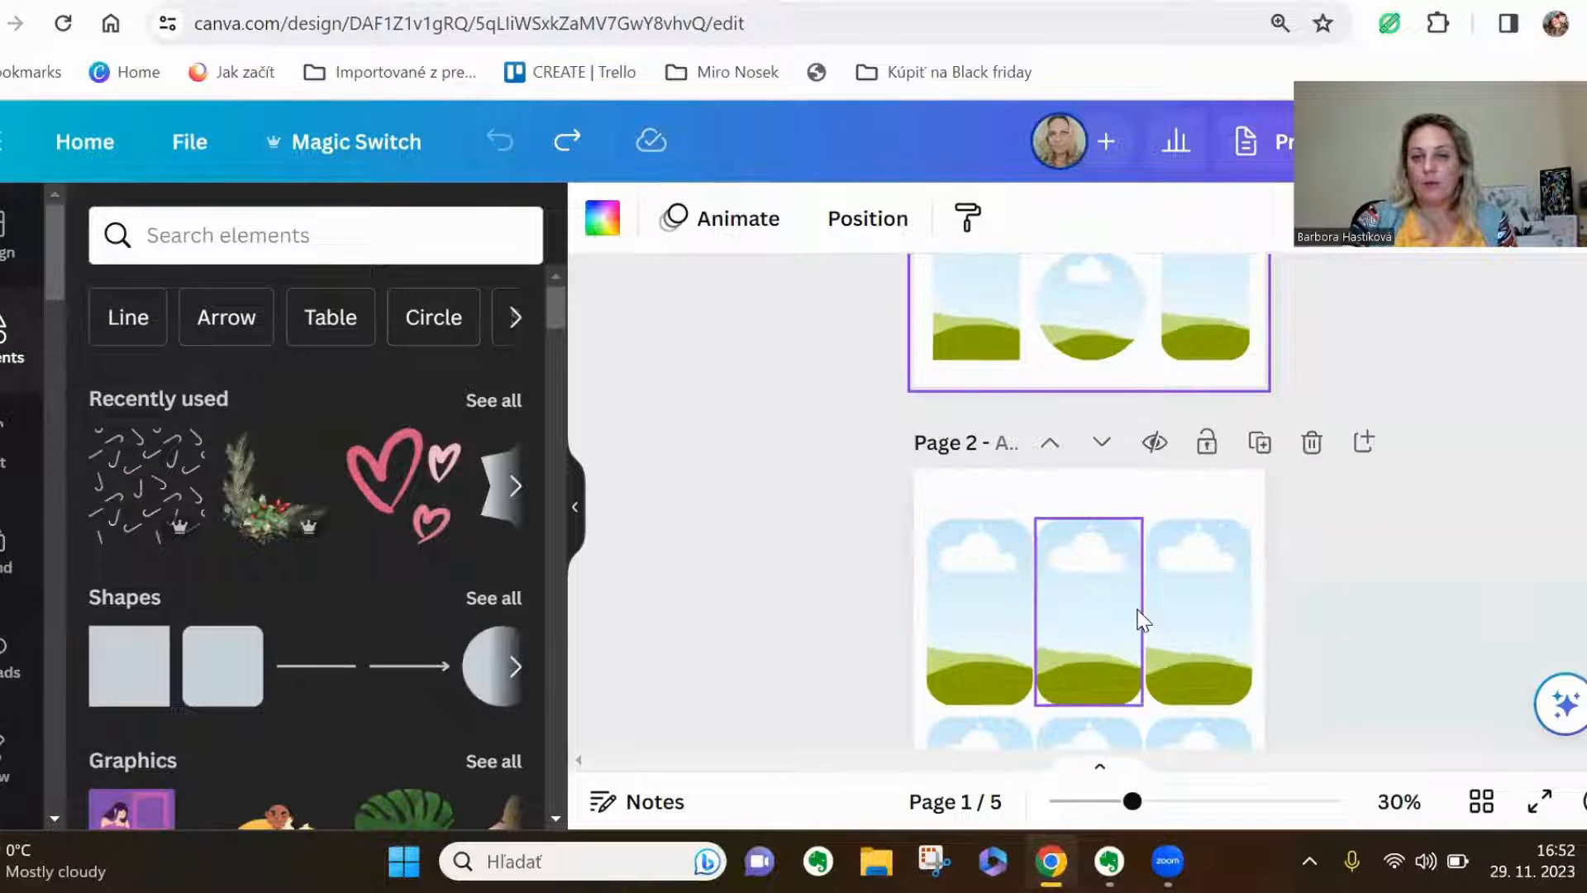
pyautogui.scroll(-4, 1198, 620)
pyautogui.scroll(-3, 1174, 595)
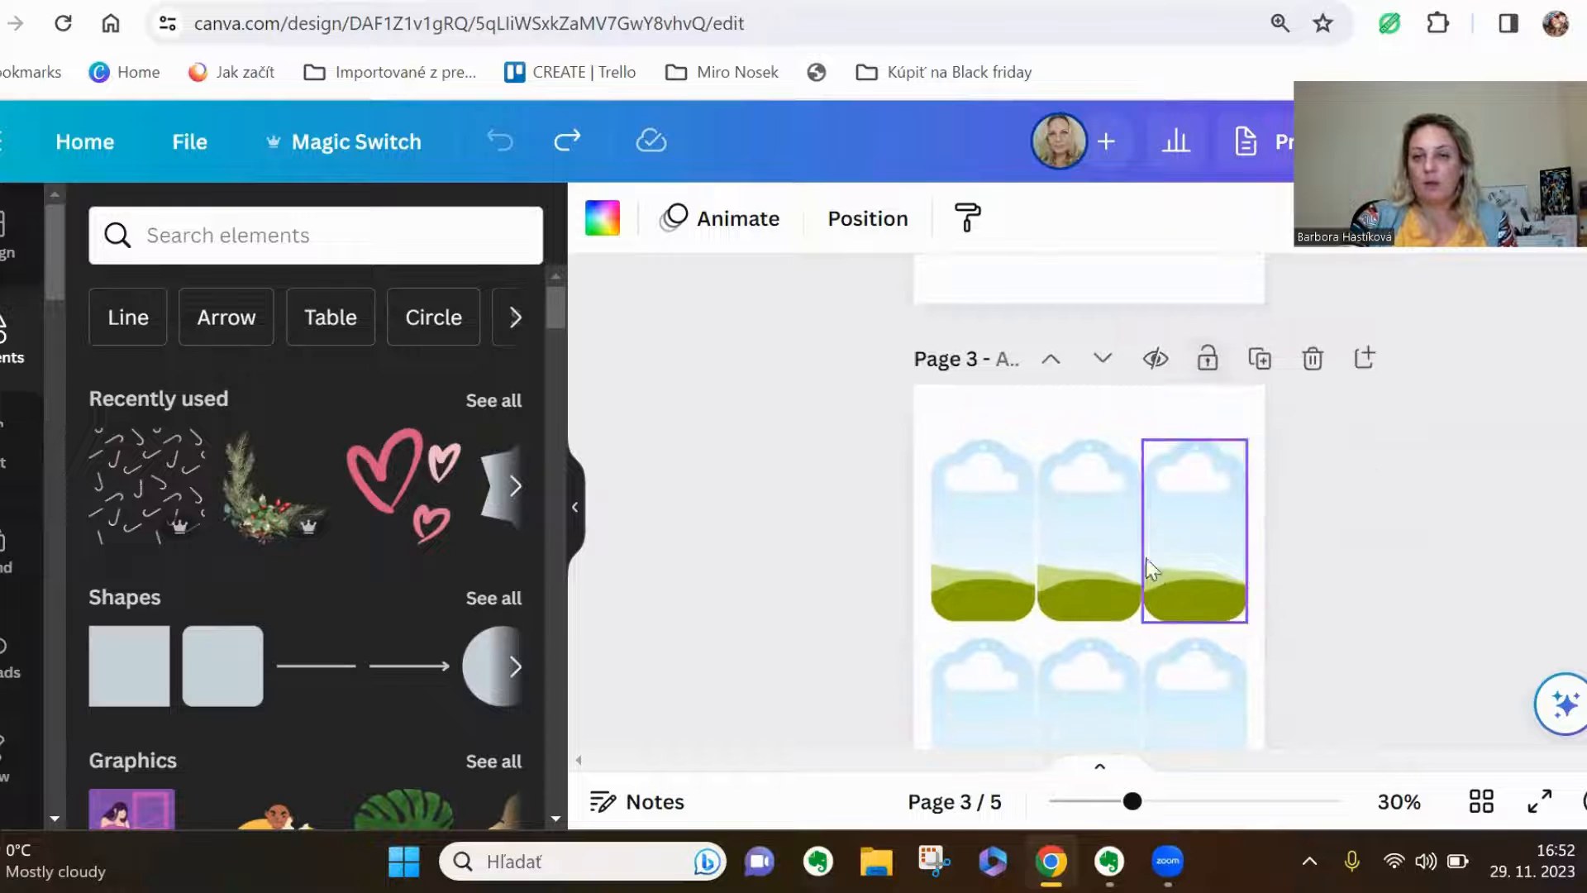
pyautogui.scroll(-2, 1127, 595)
pyautogui.scroll(12, 1124, 597)
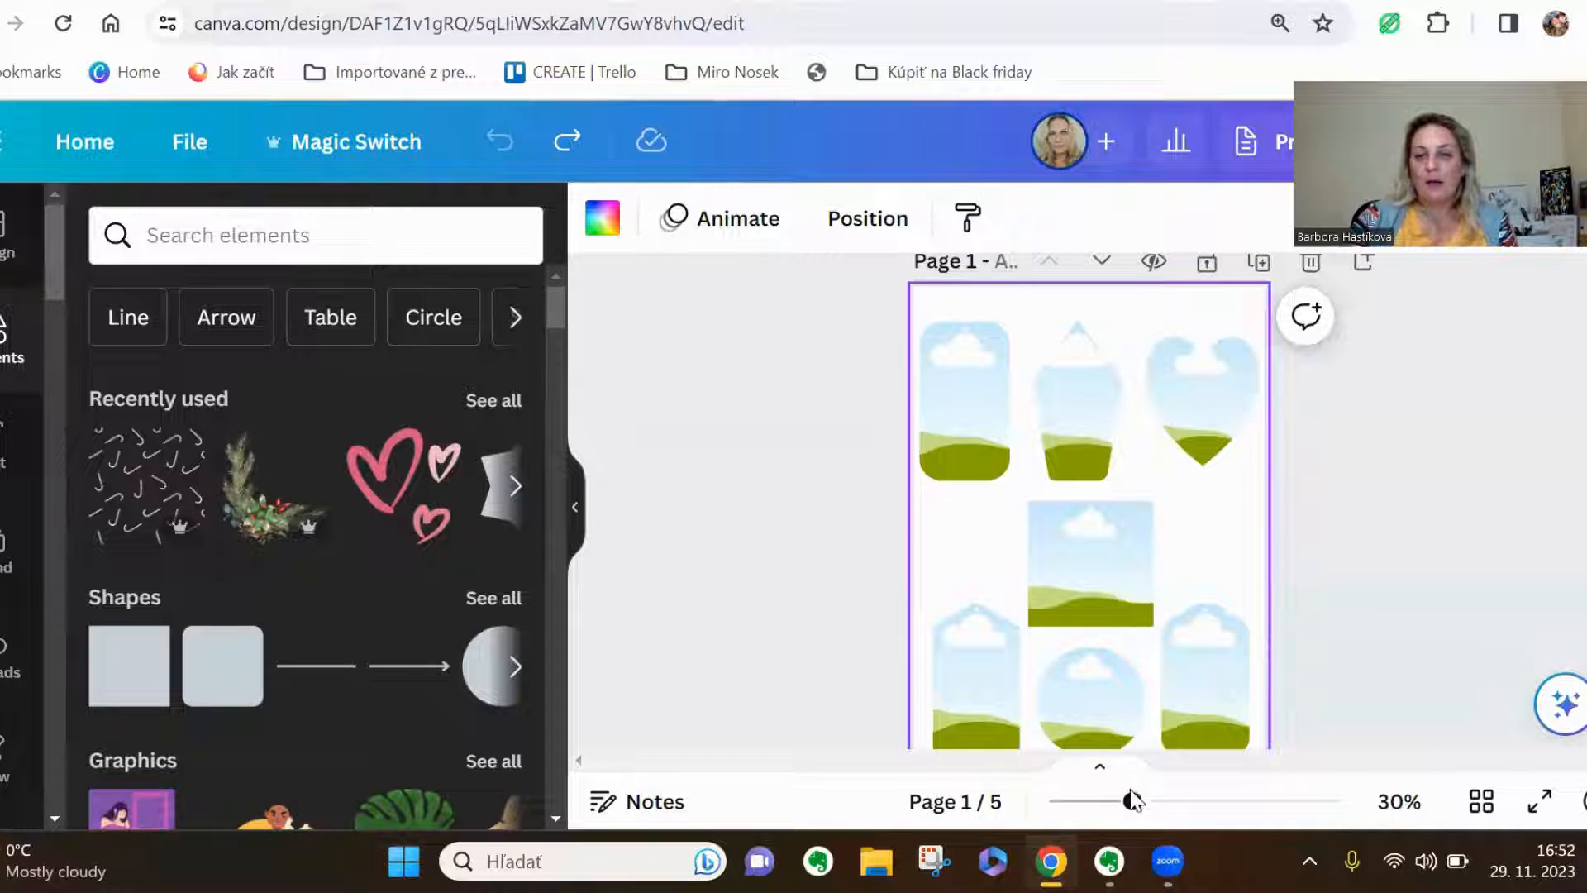
pyautogui.moveTo(1132, 801); pyautogui.dragTo(1183, 801)
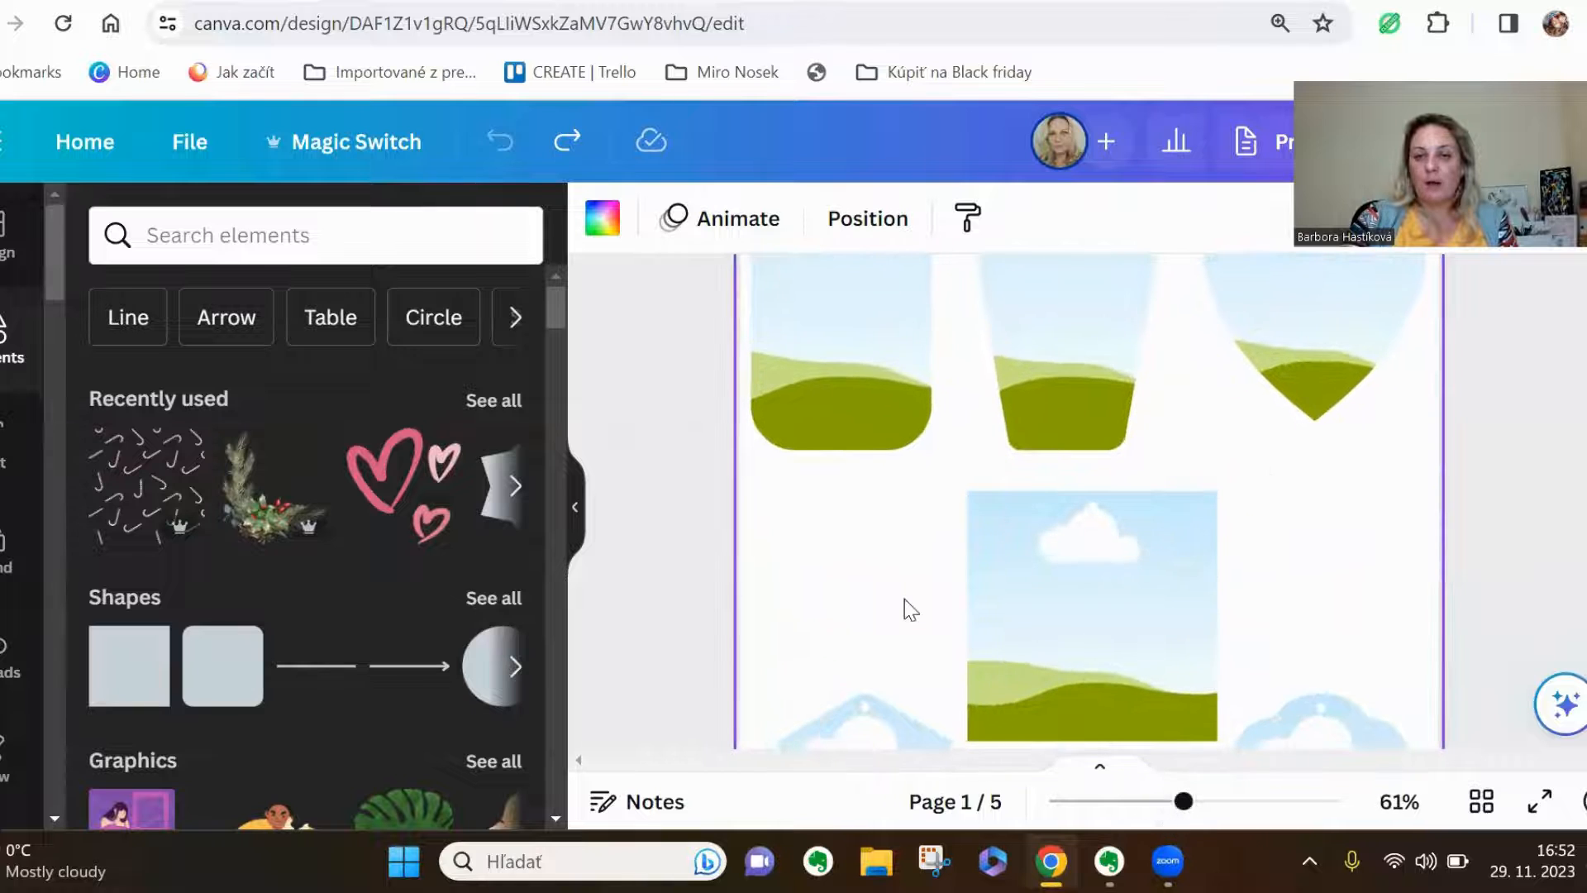
pyautogui.scroll(-2, 890, 588)
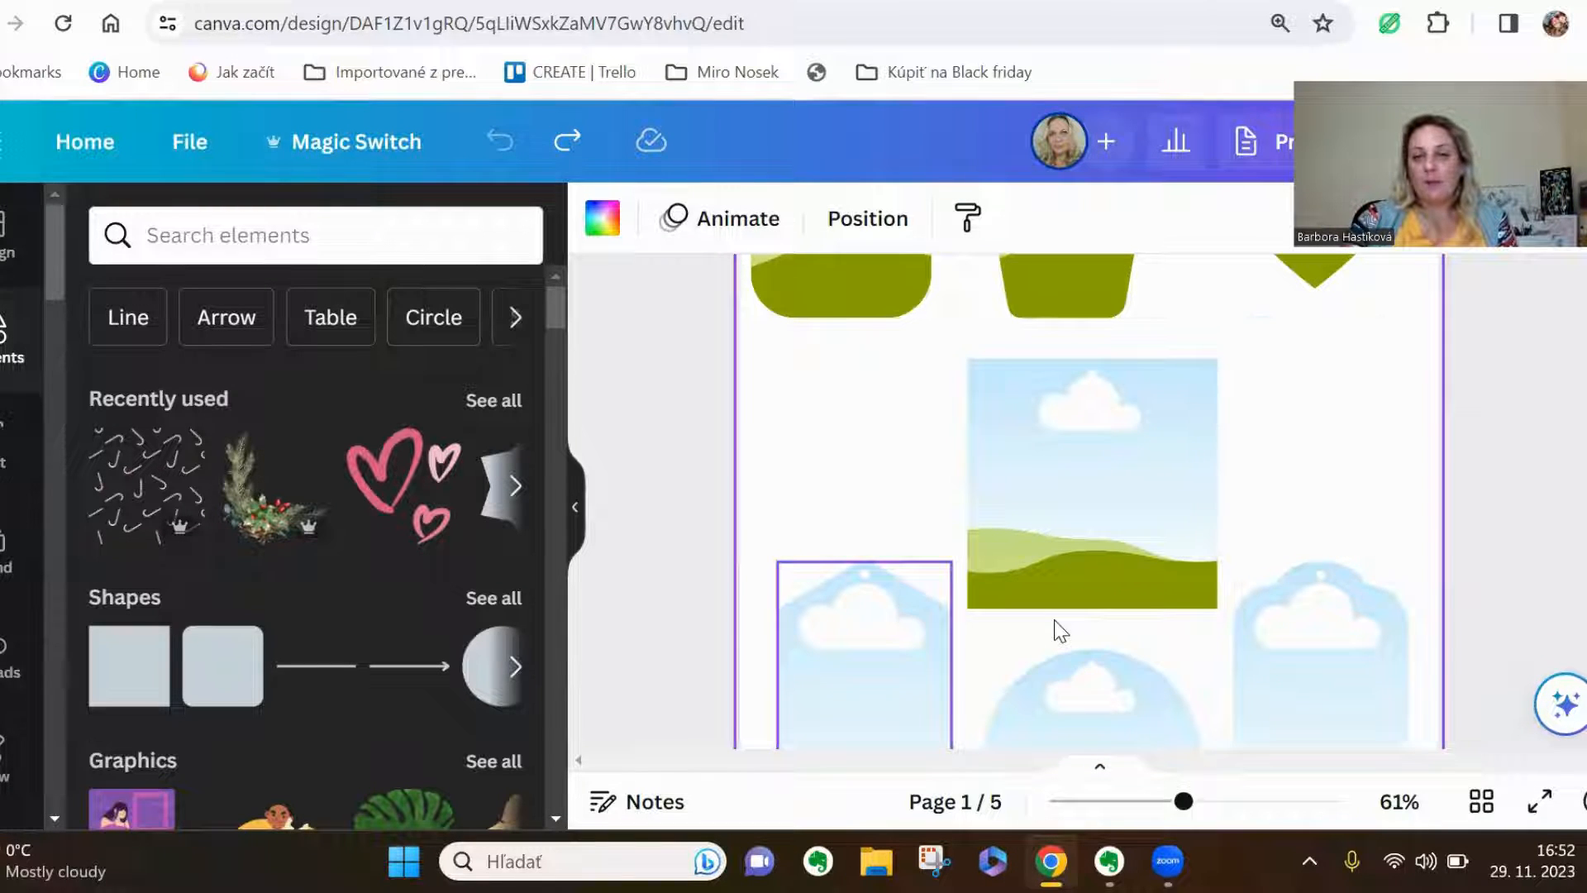
pyautogui.scroll(5, 1060, 633)
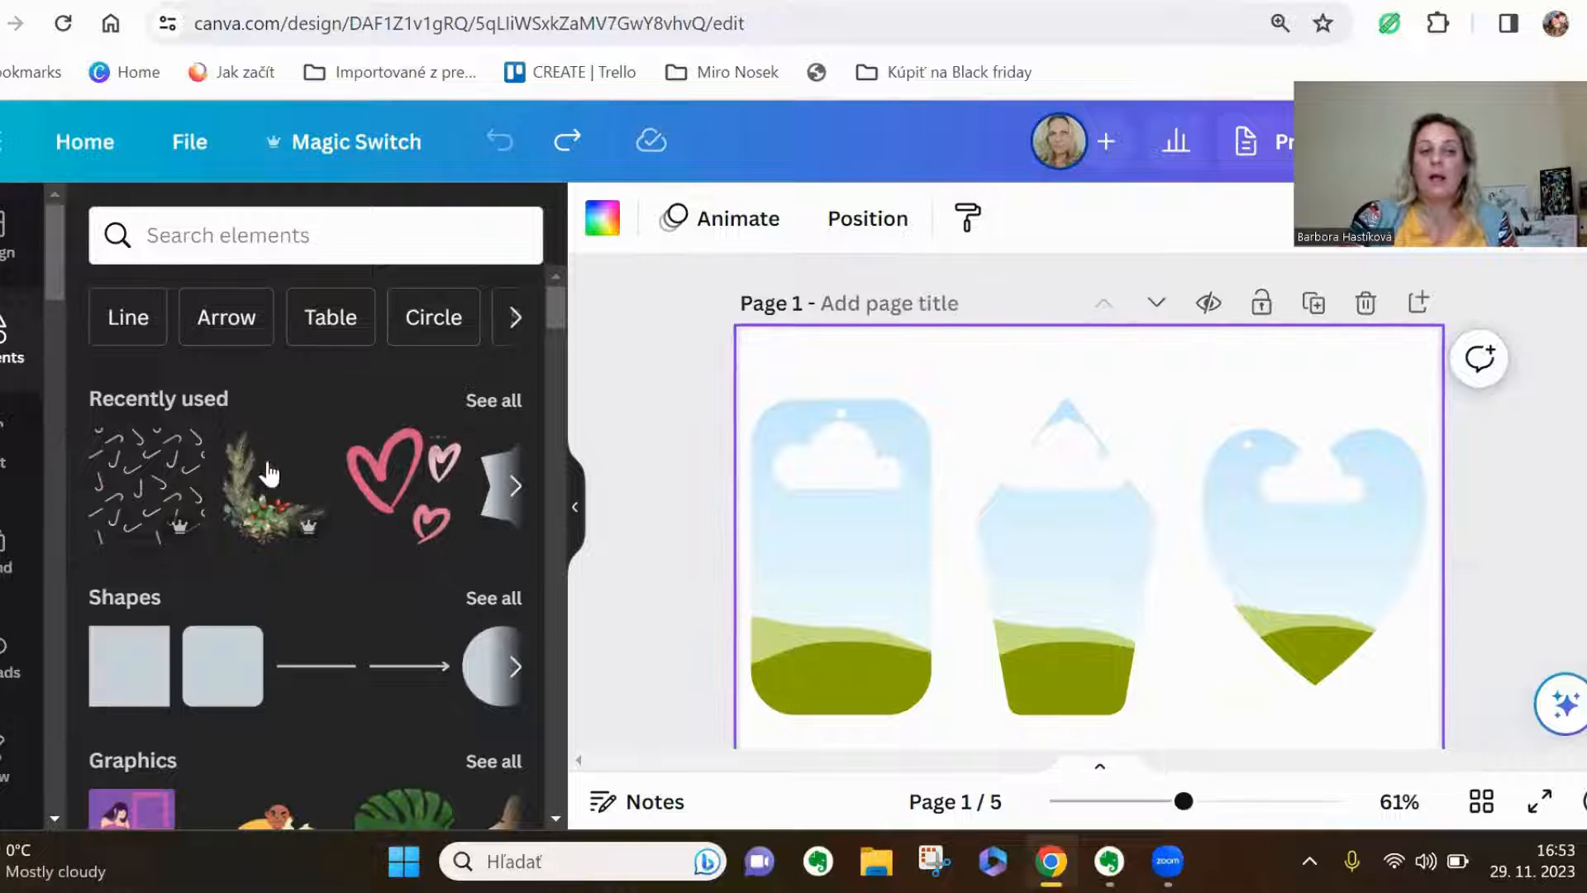
# Browse the full Frames collection in the elements library and return to the main elements overview
pyautogui.scroll(-1, 296, 517)
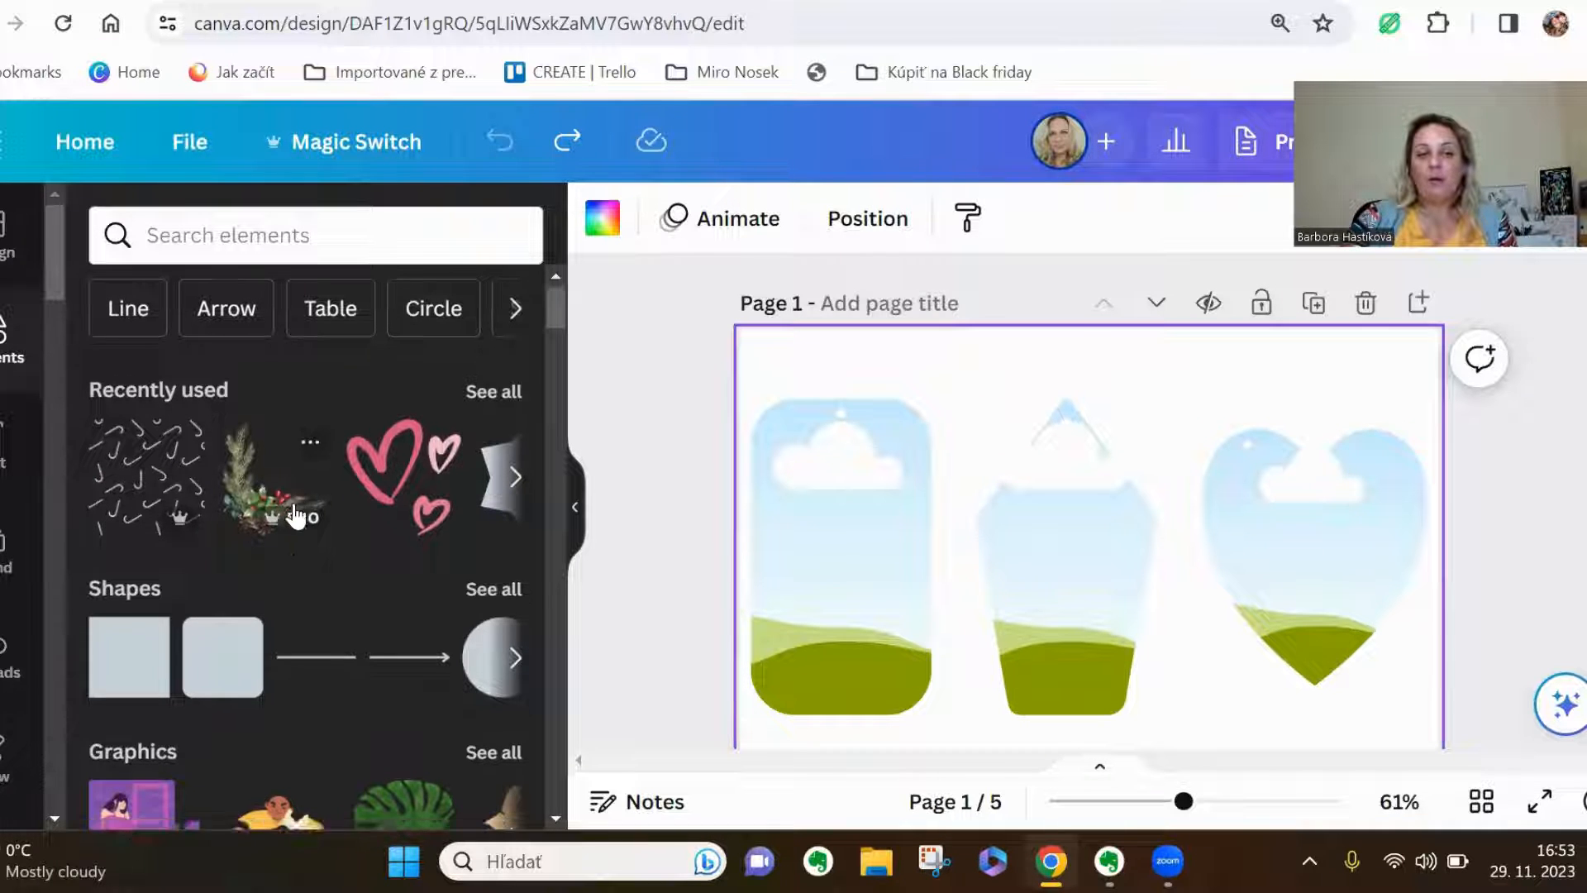
pyautogui.scroll(-15, 296, 517)
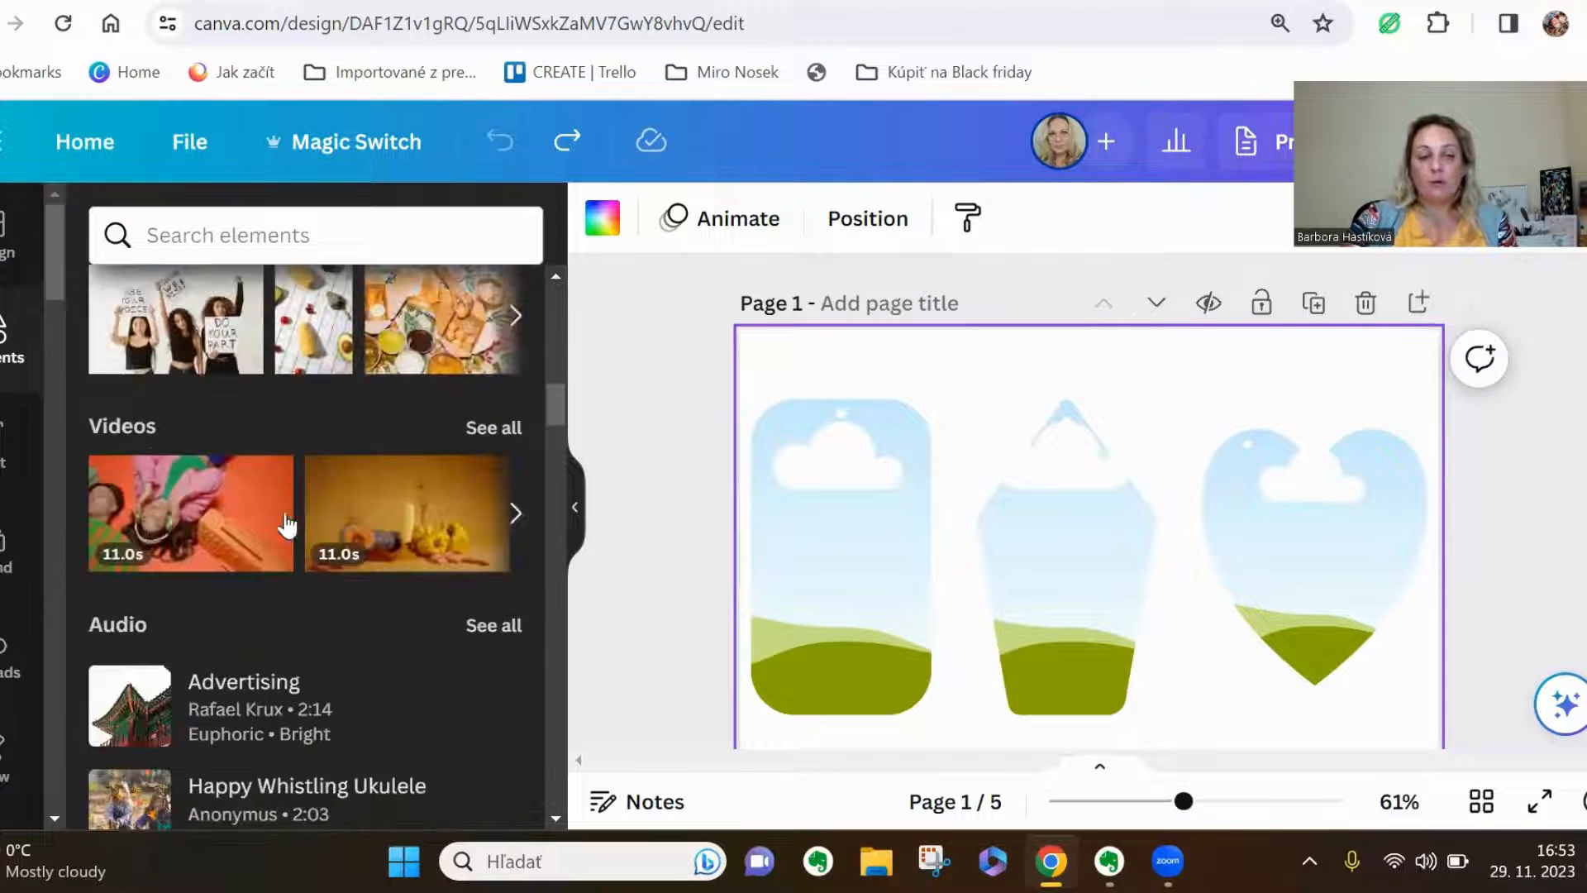
pyautogui.scroll(-10, 285, 525)
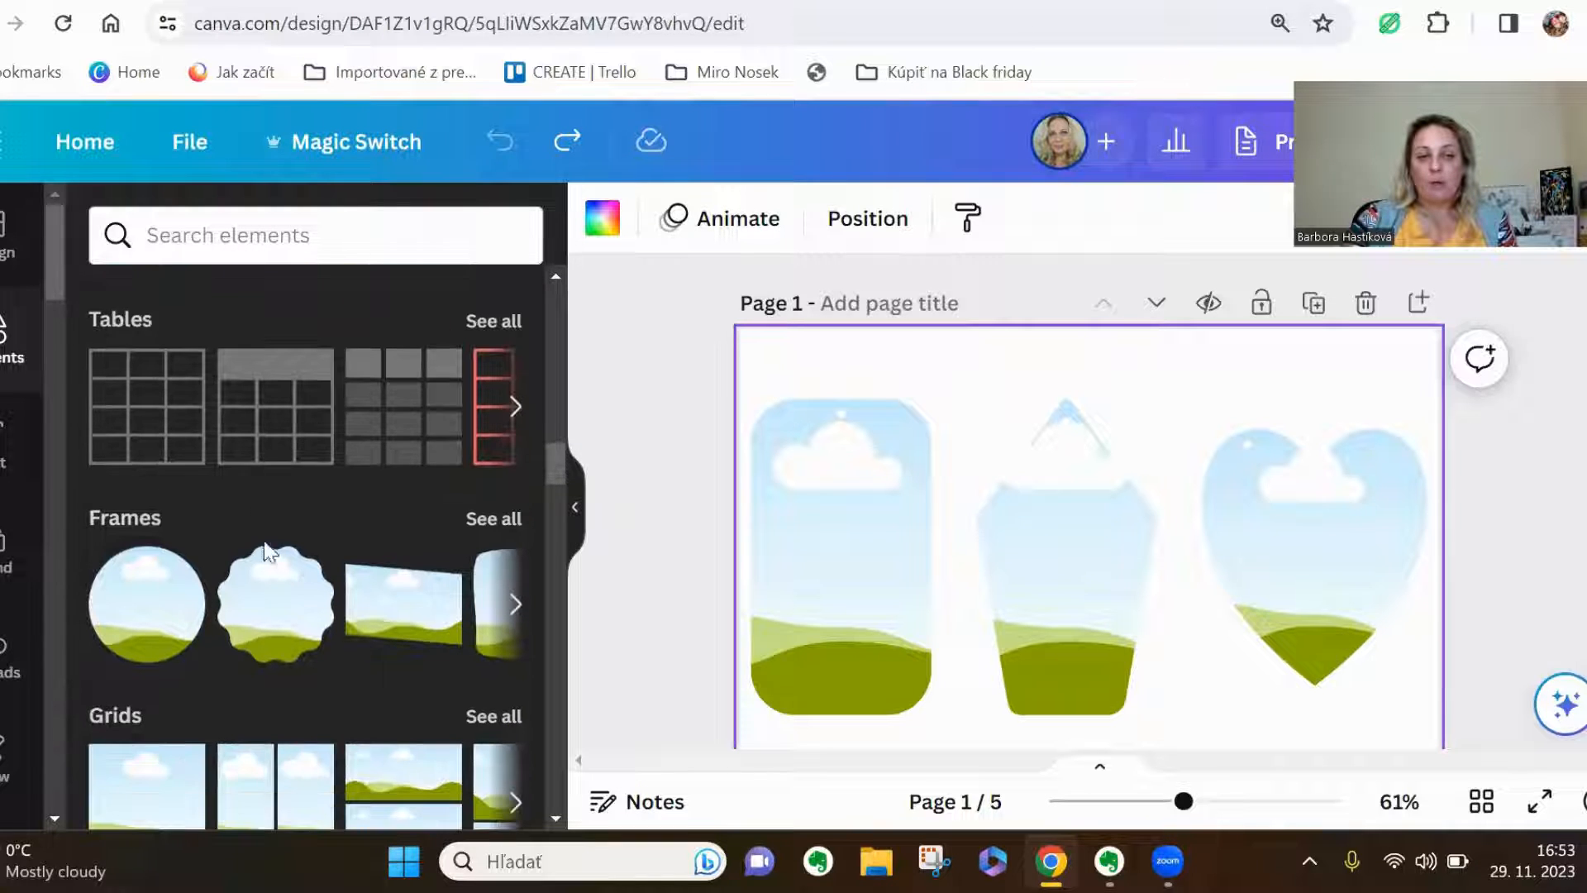
pyautogui.click(468, 526)
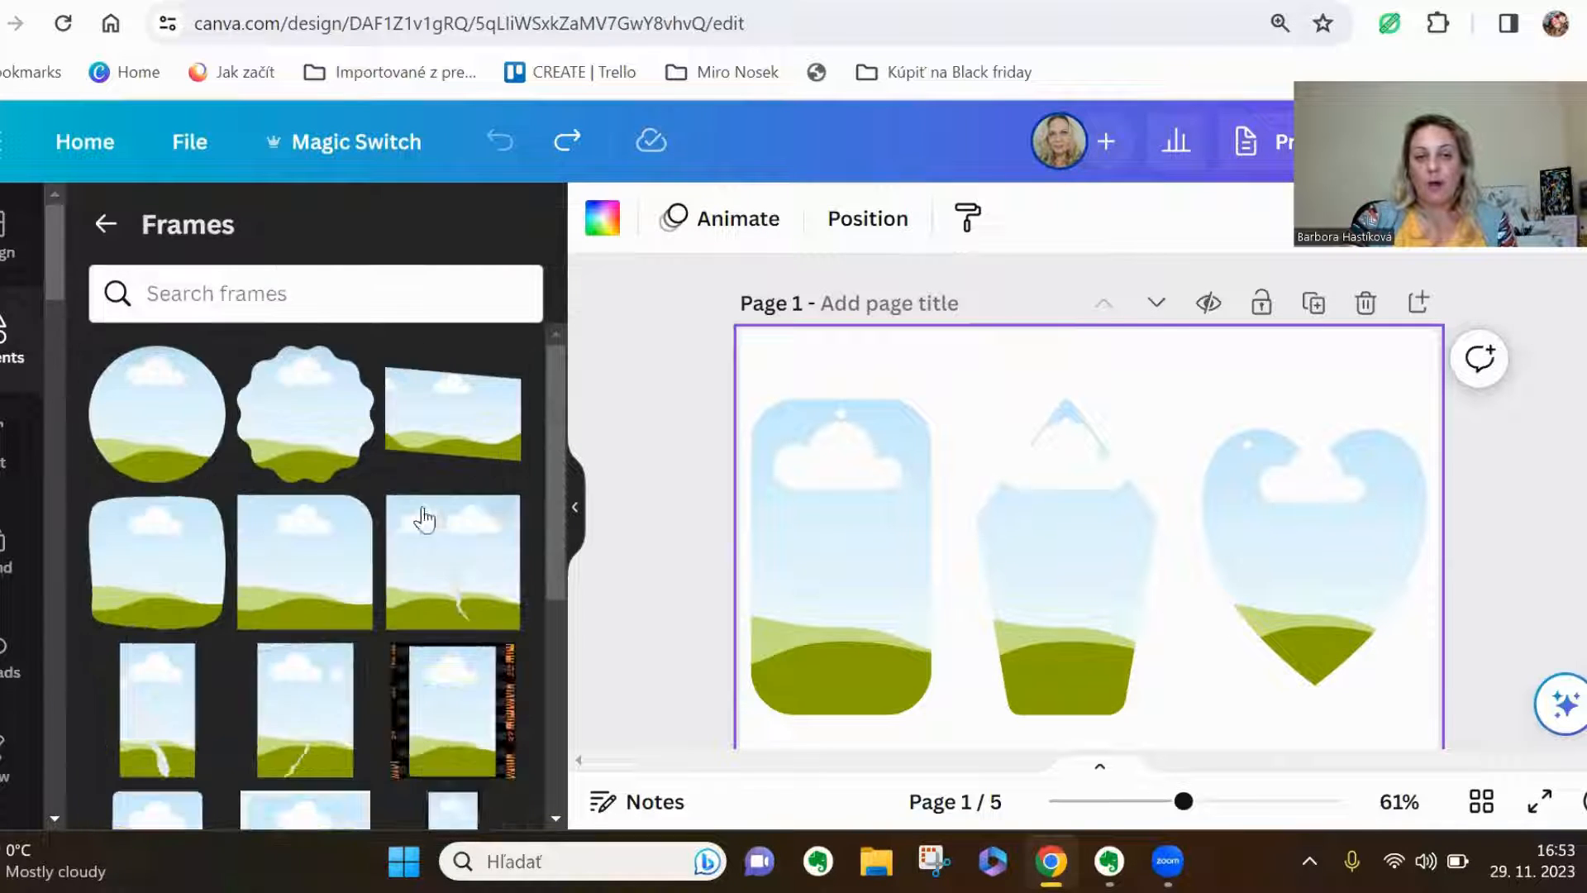
pyautogui.scroll(-4, 377, 541)
pyautogui.scroll(-3, 376, 542)
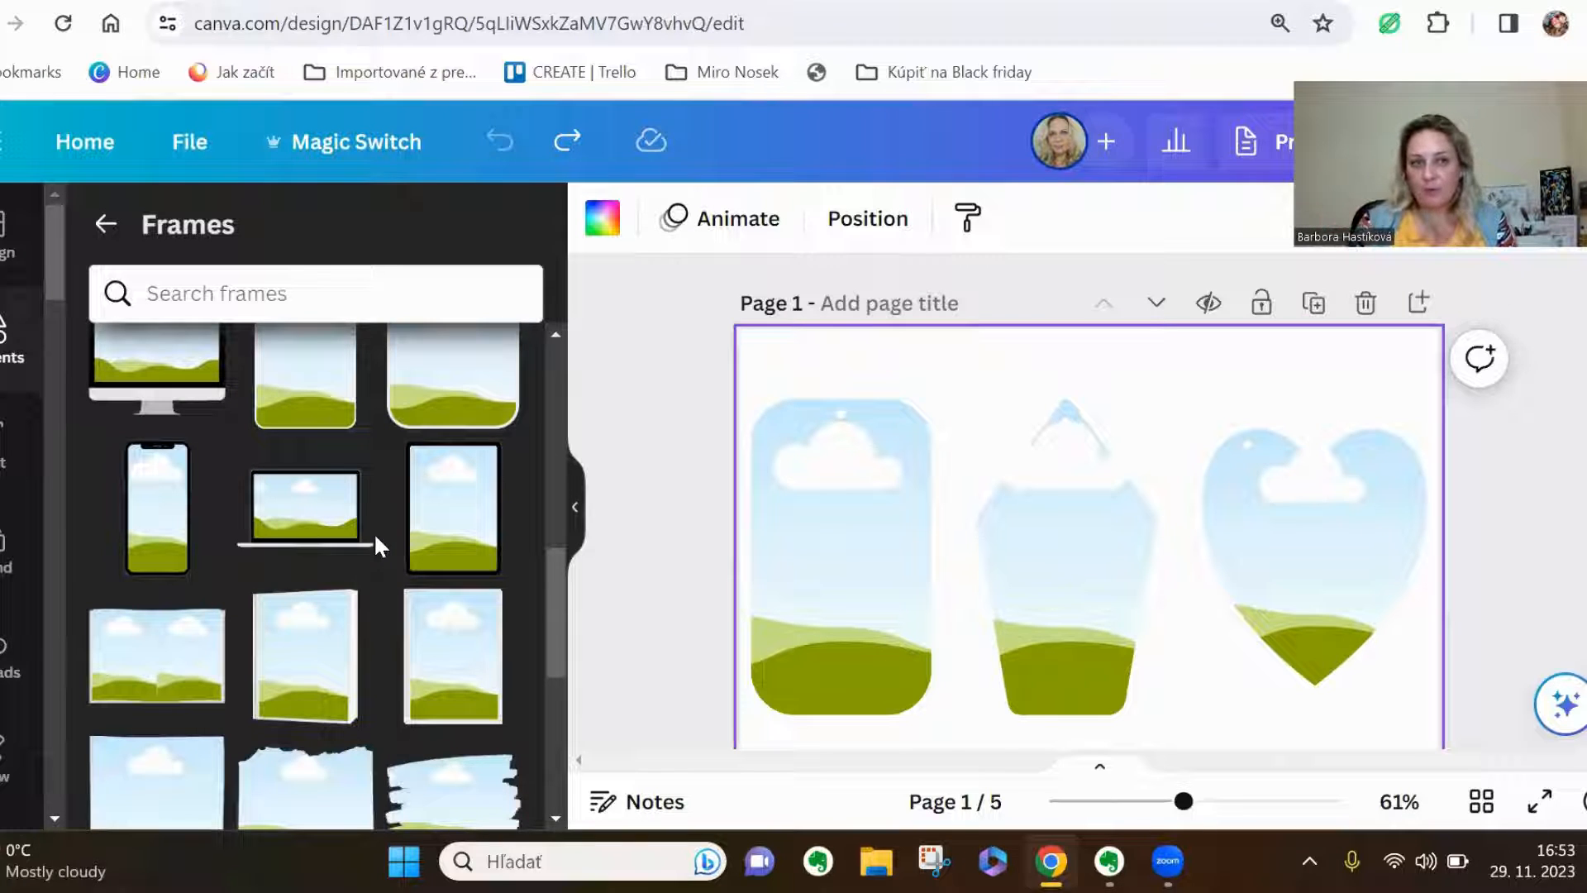
pyautogui.click(104, 223)
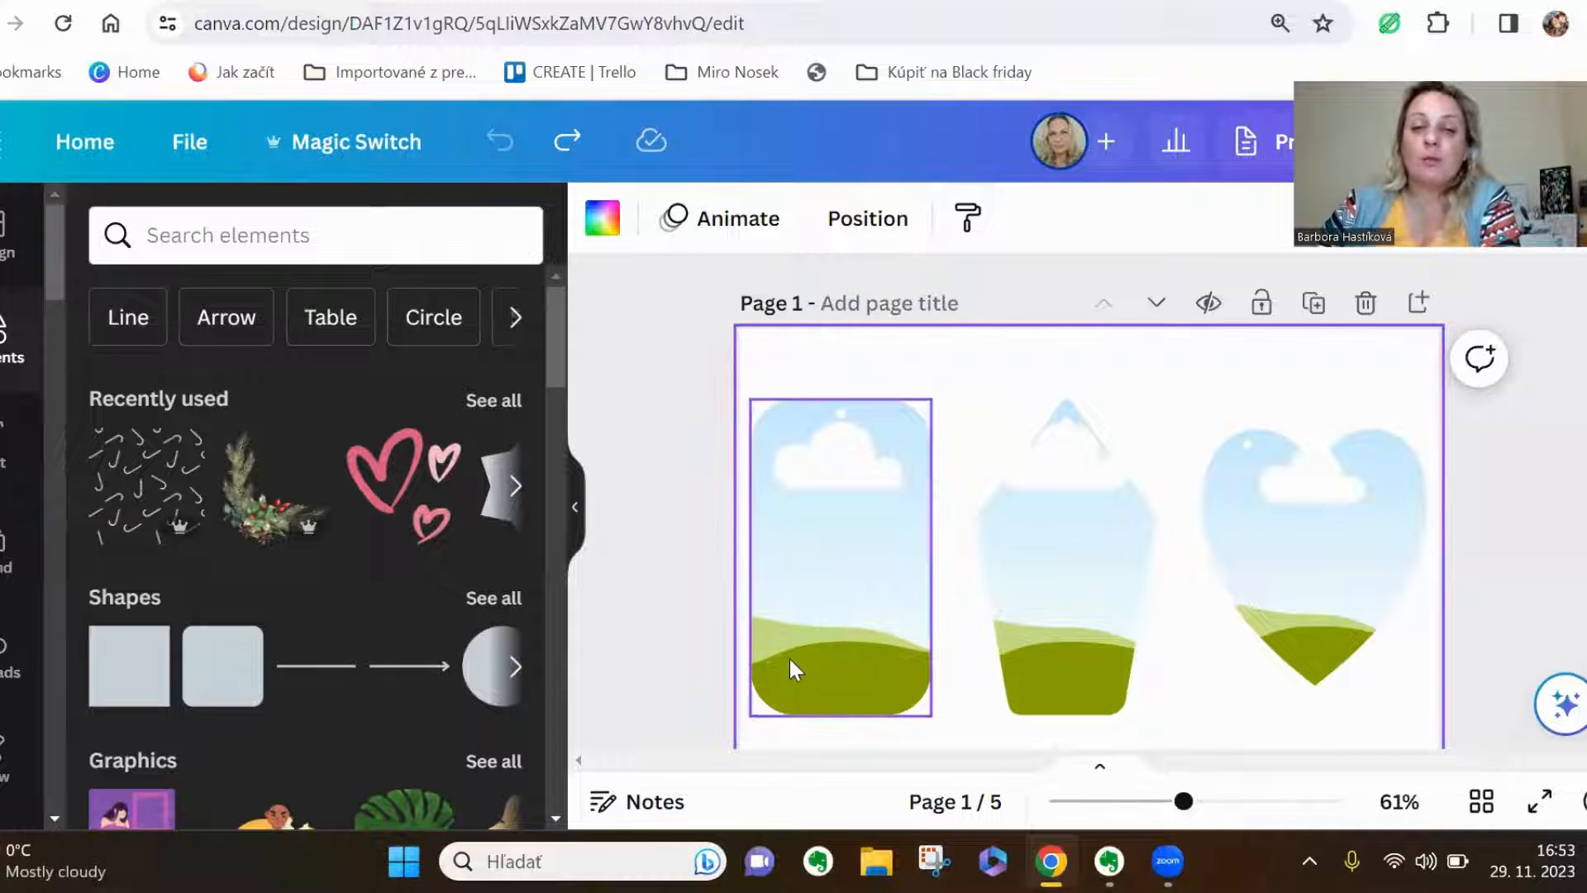
# Fill the rounded rectangular tag frame on page 1 with the light grey from the Dazzling Style brand colours
pyautogui.click(828, 635)
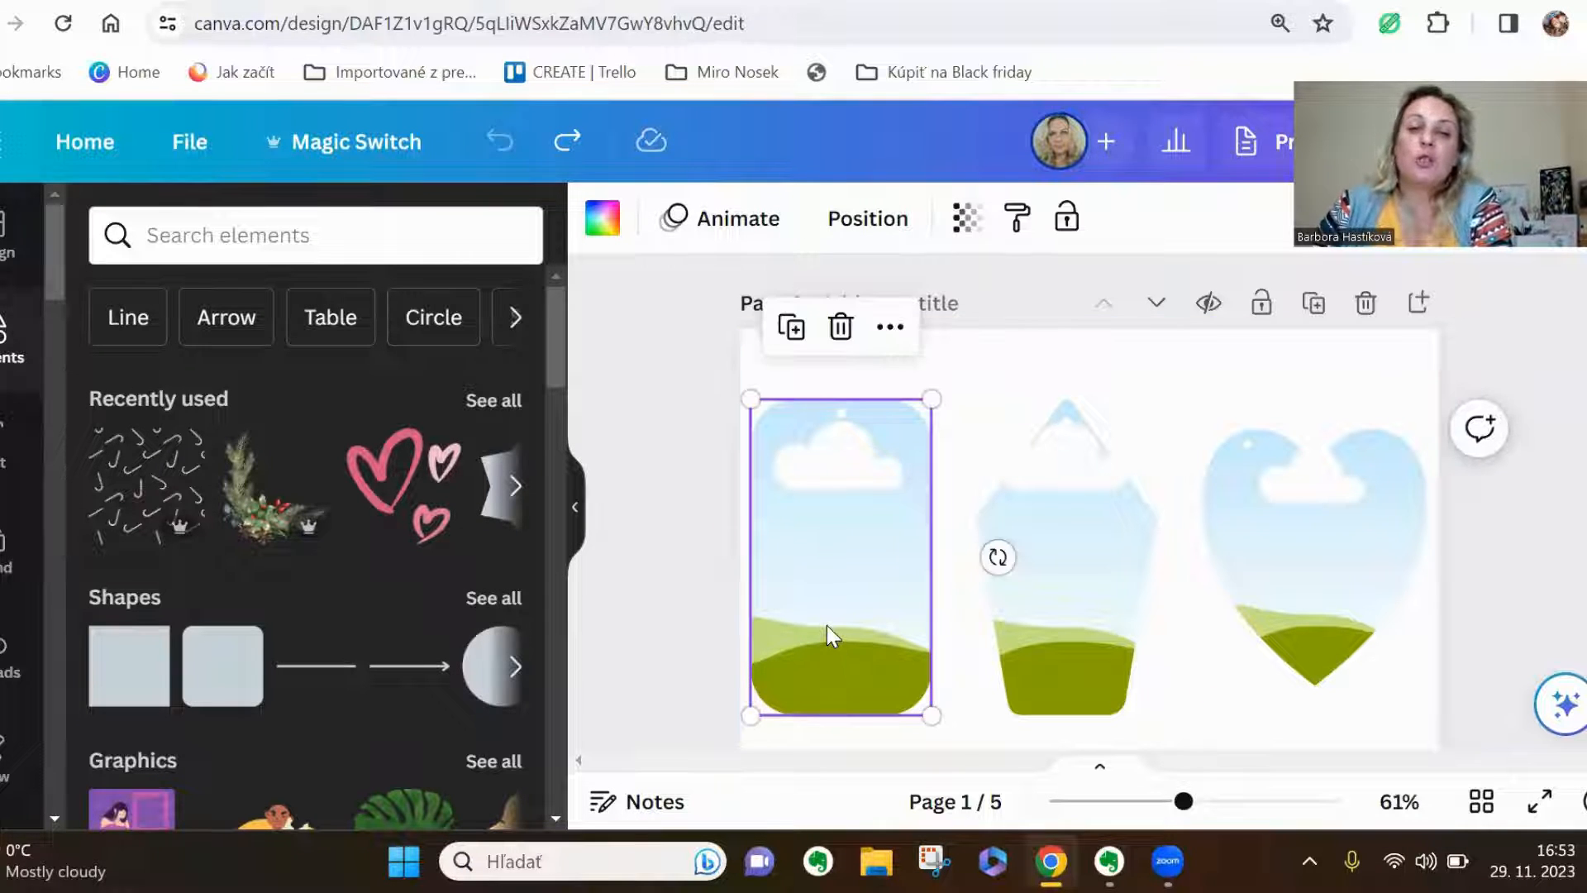
pyautogui.click(603, 219)
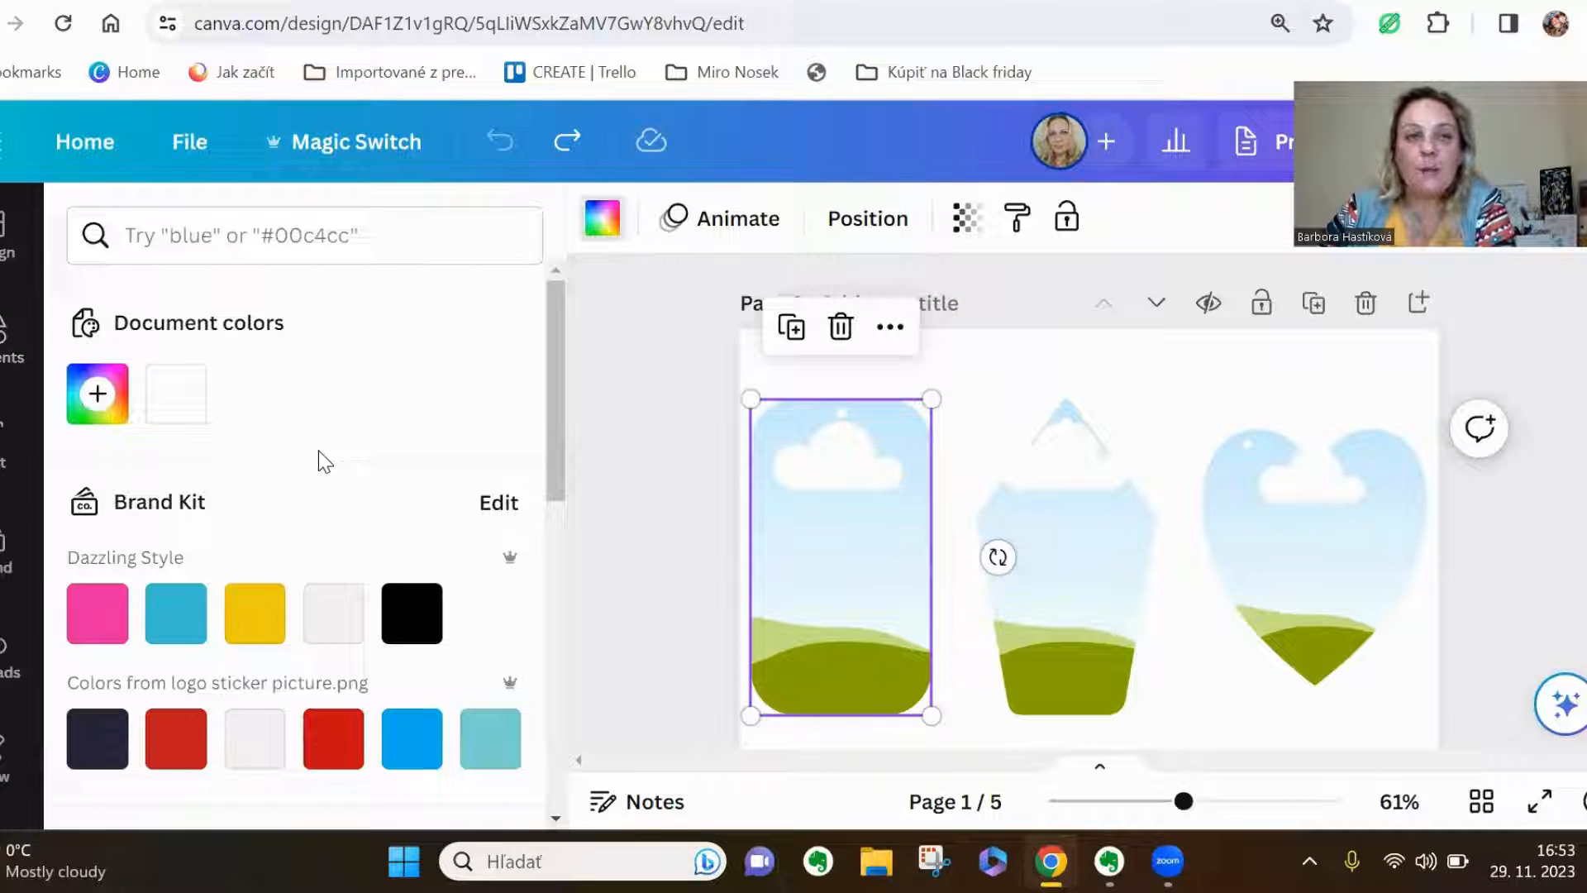
pyautogui.click(337, 626)
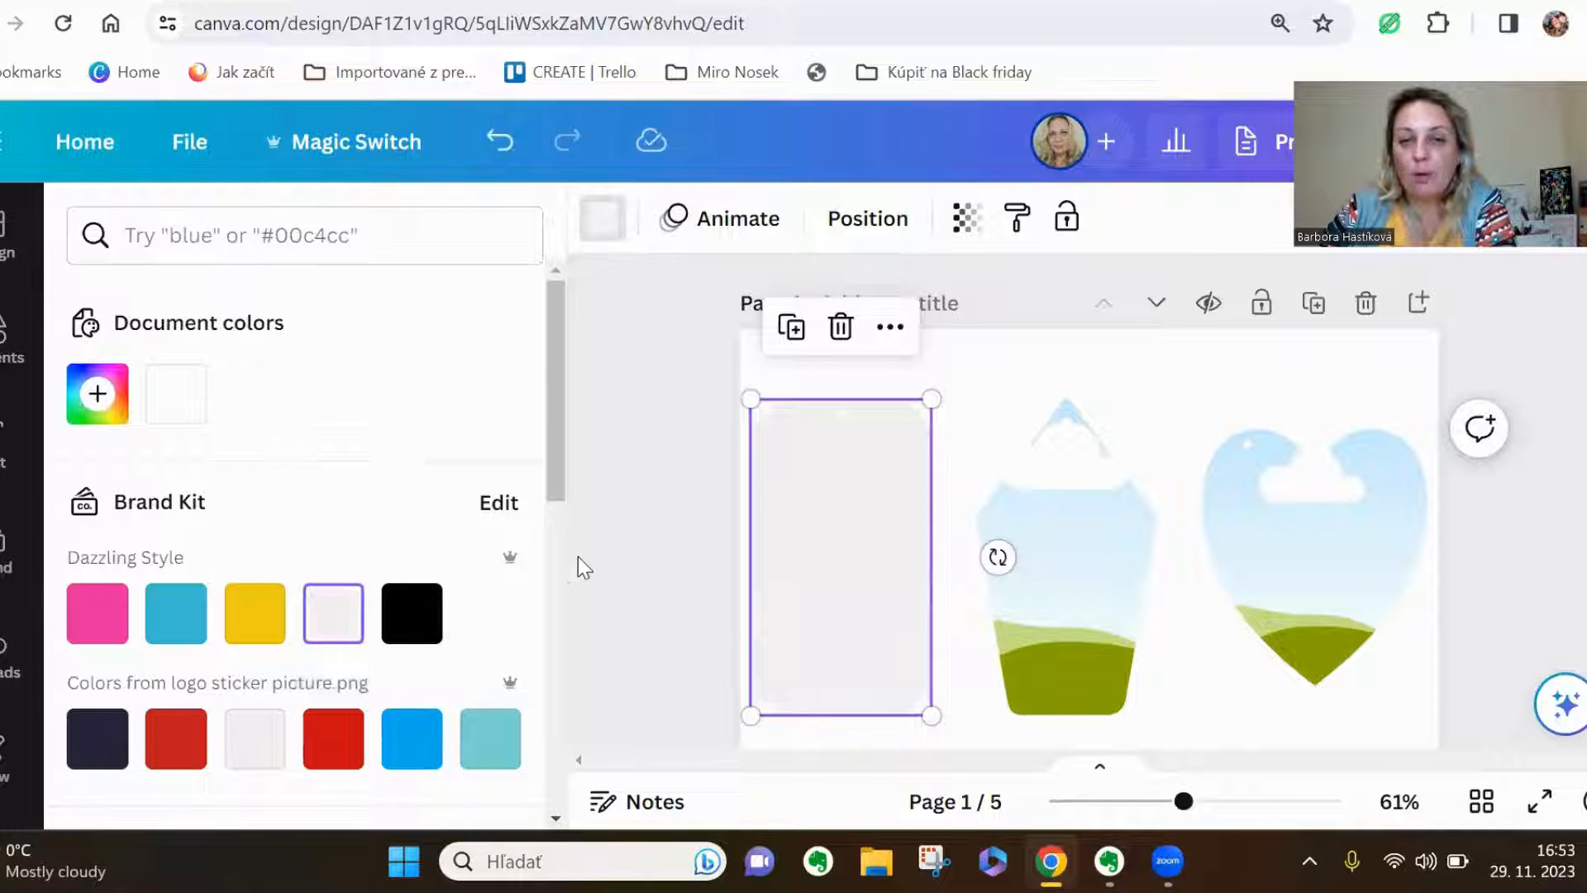
pyautogui.click(643, 550)
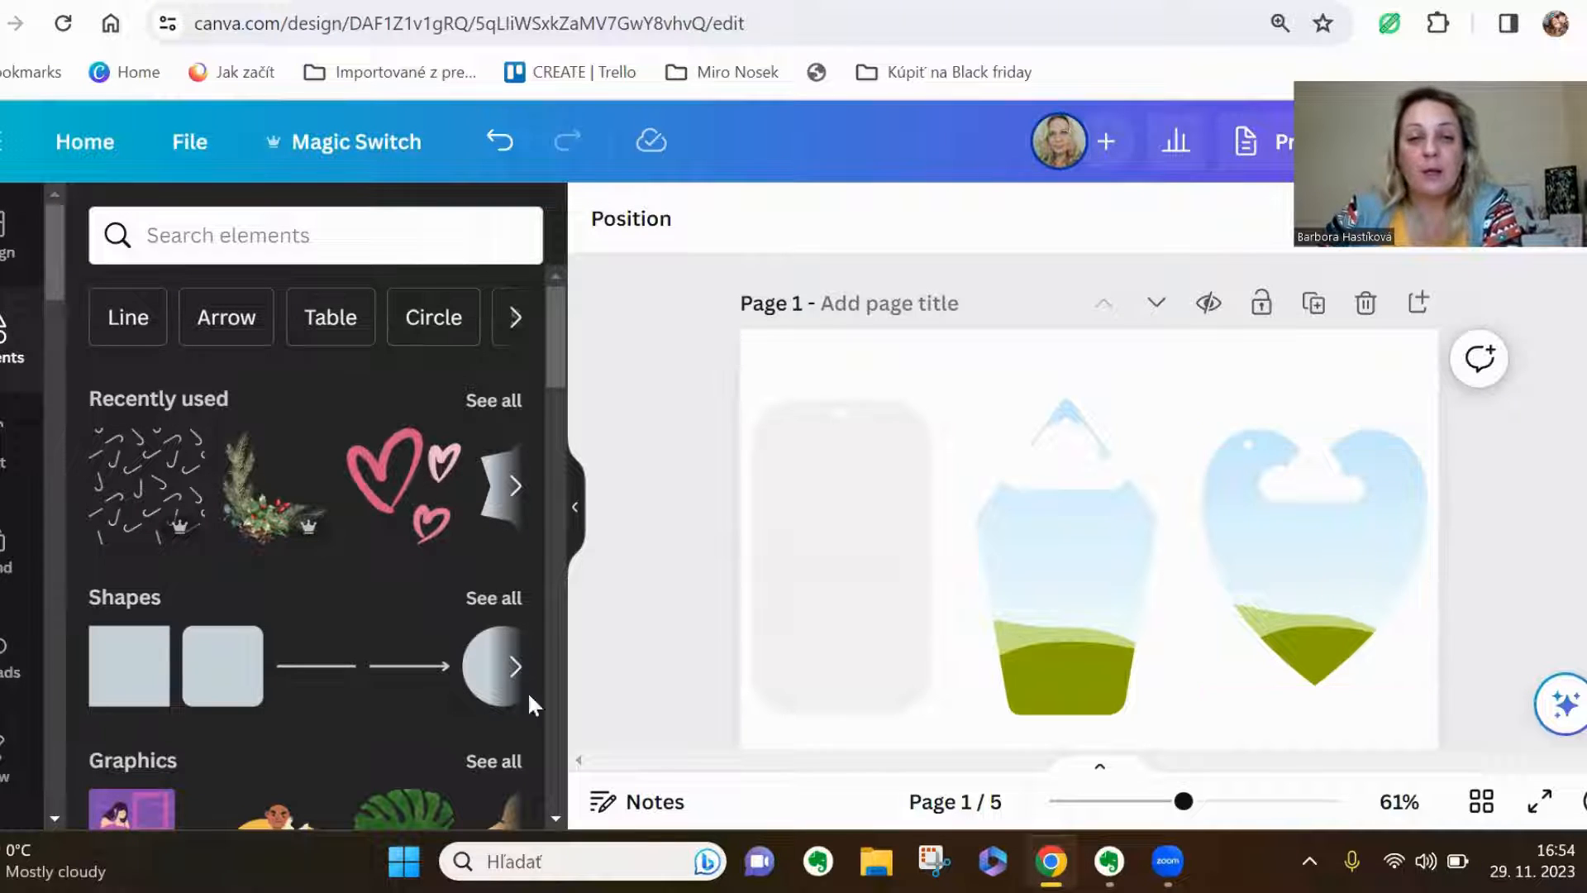
# Recolour the rounded rectangular tag with the bright red from the "Colors from logo sticker picture.png" palette
pyautogui.click(828, 583)
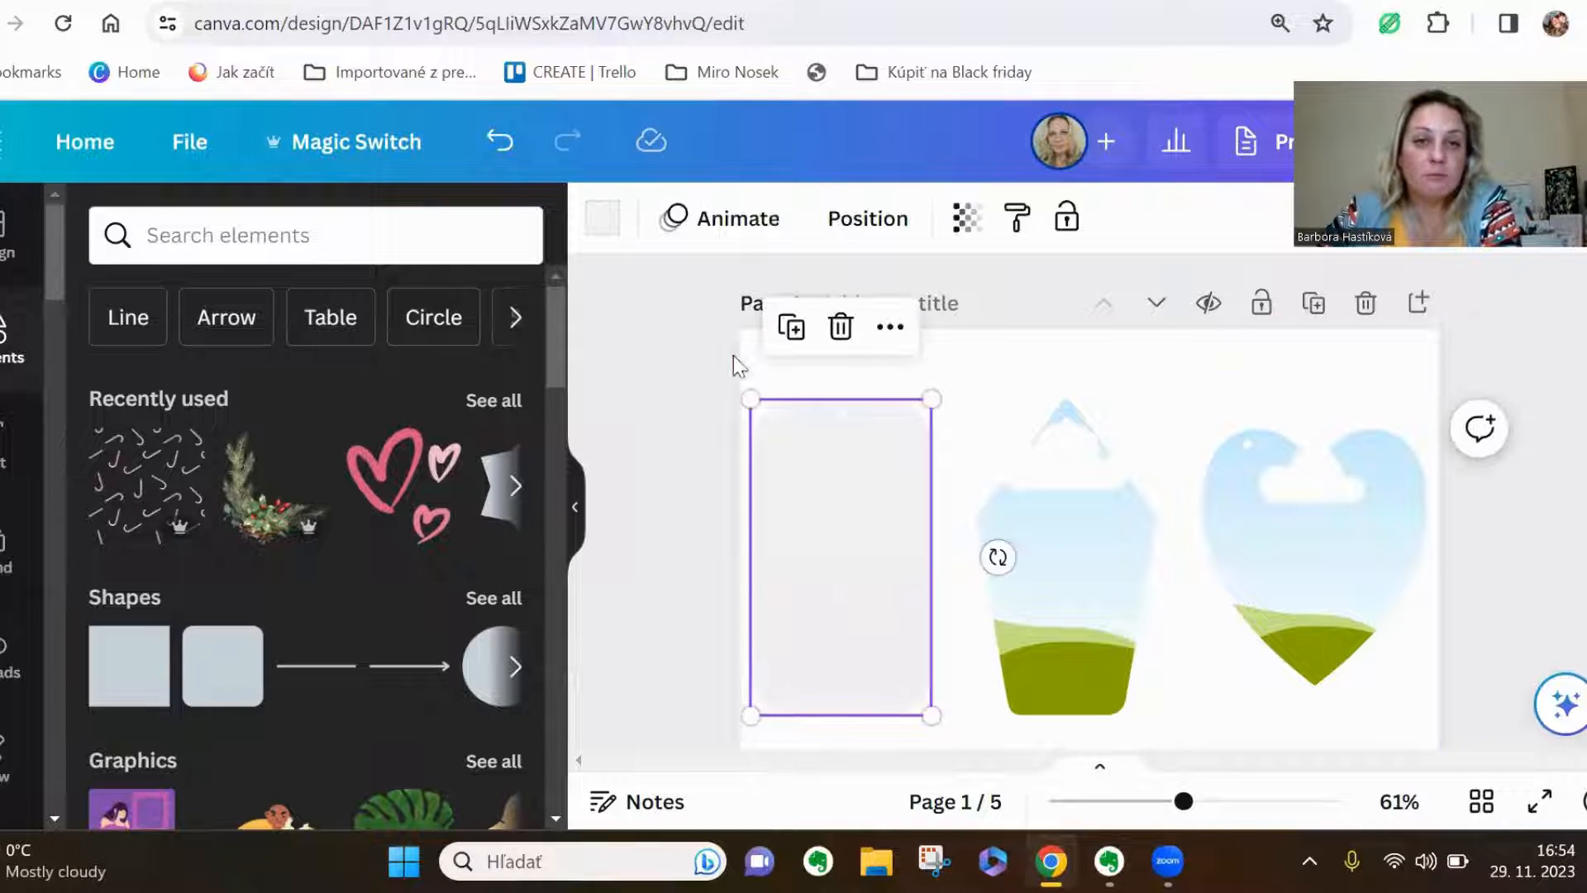
pyautogui.click(614, 234)
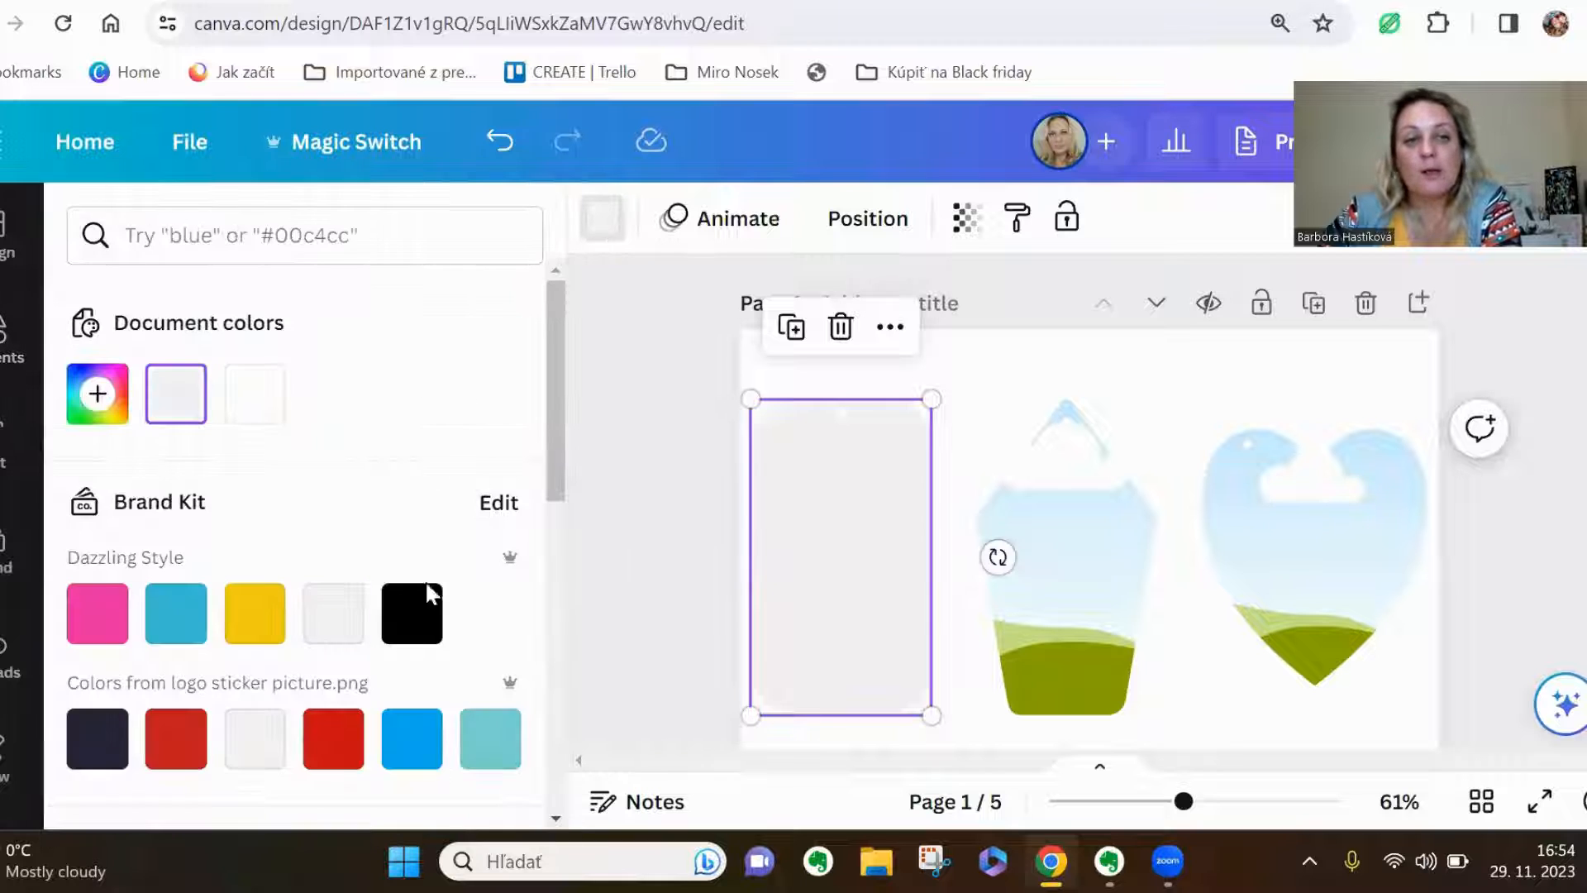
pyautogui.click(336, 748)
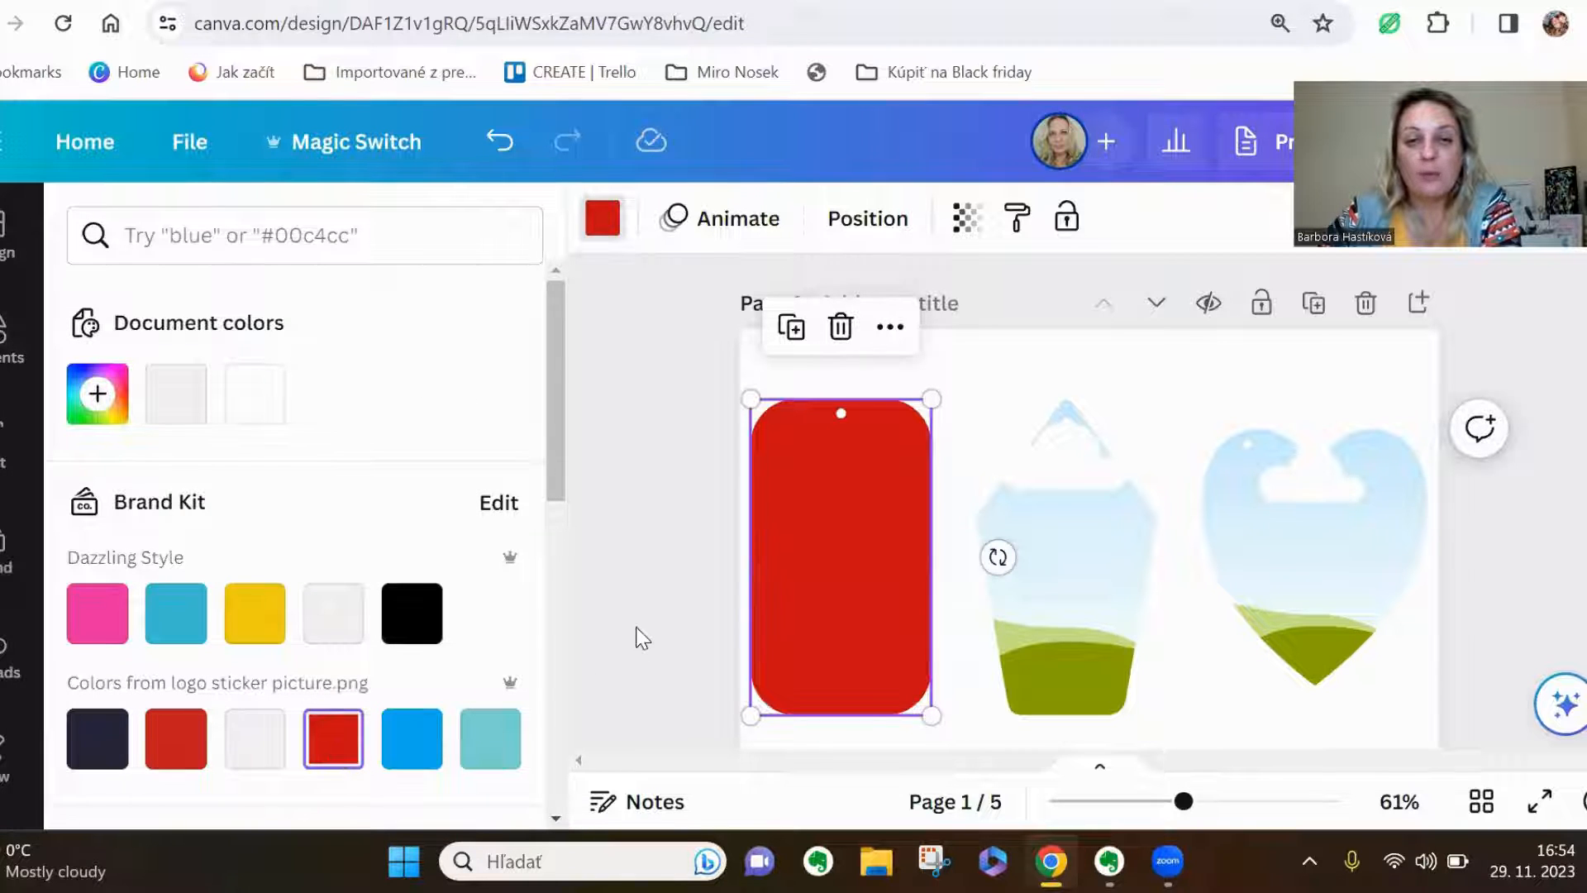
pyautogui.click(637, 629)
pyautogui.click(643, 638)
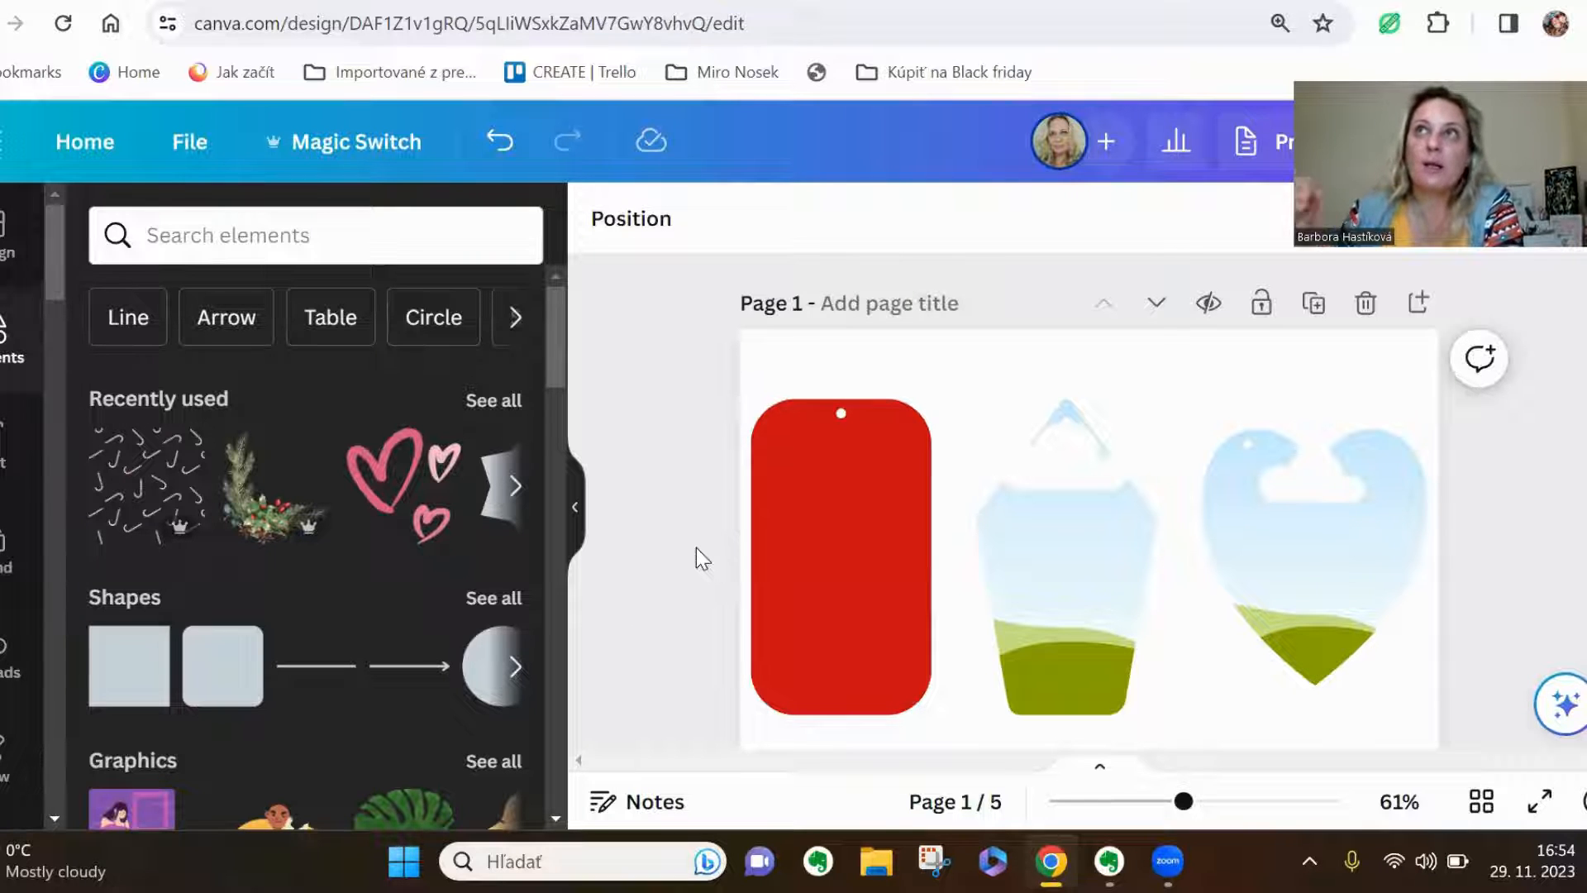
# Search the elements for "christmas transparent" and show all graphics results
pyautogui.click(152, 235)
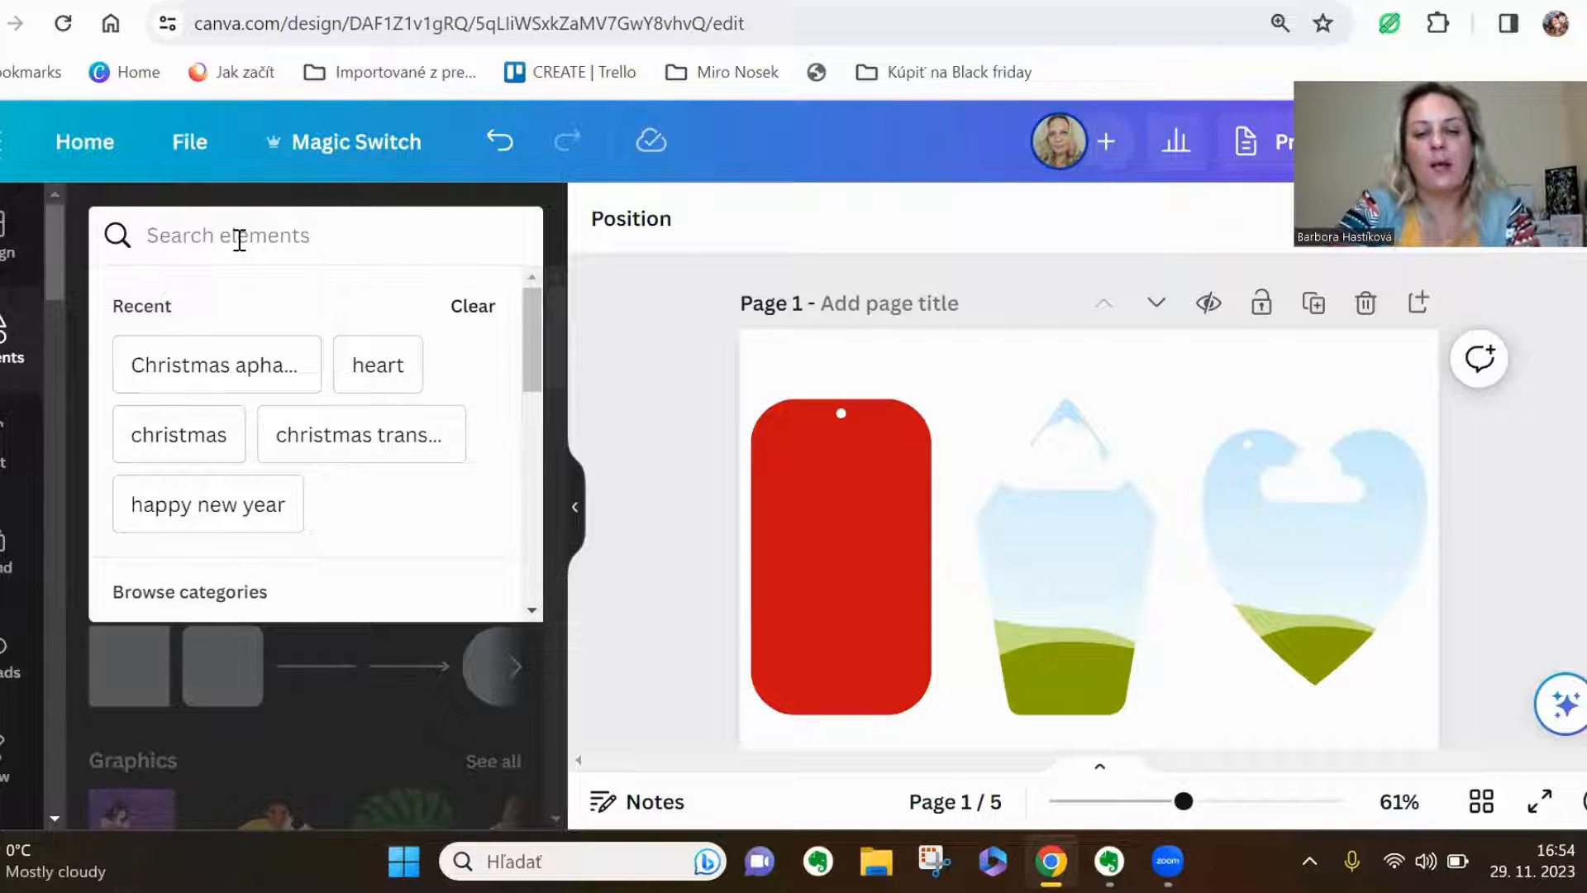
pyautogui.write('christmas')
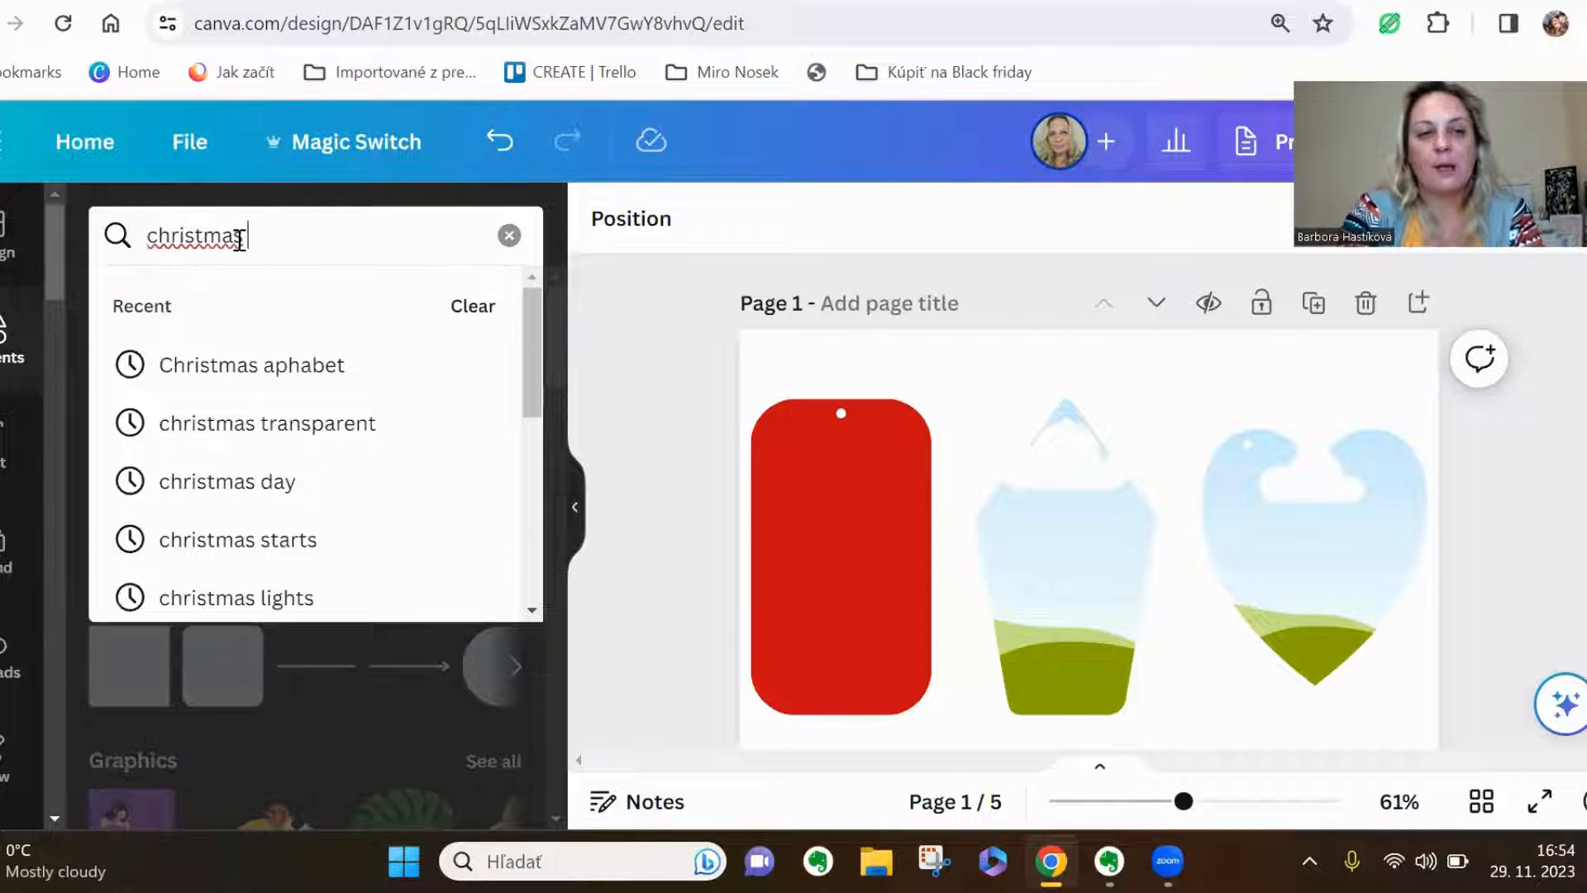
pyautogui.click(348, 428)
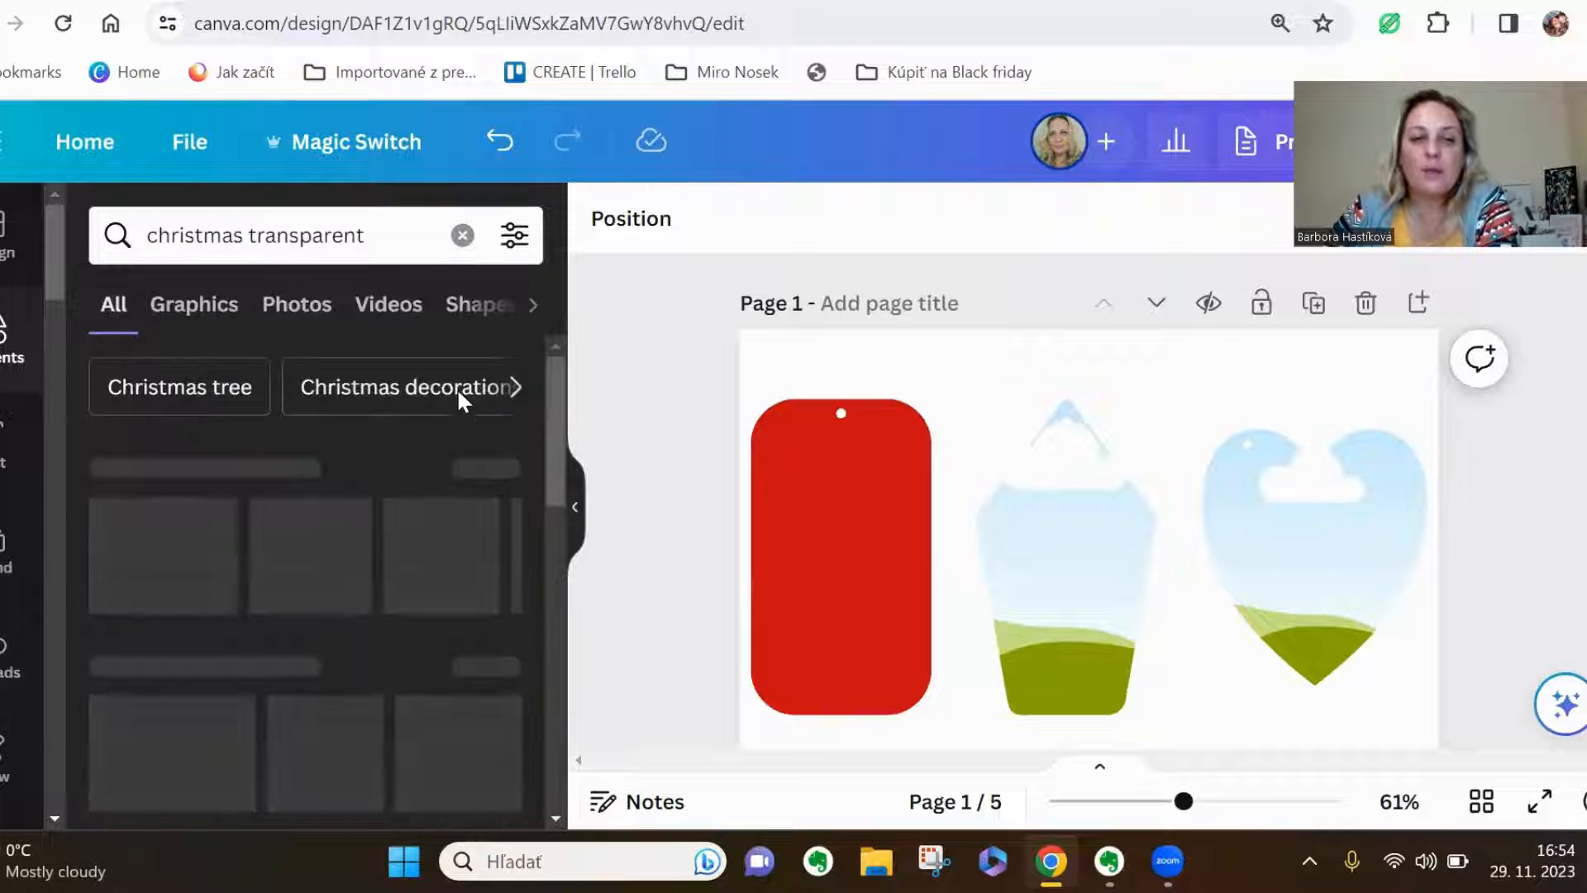
pyautogui.click(492, 468)
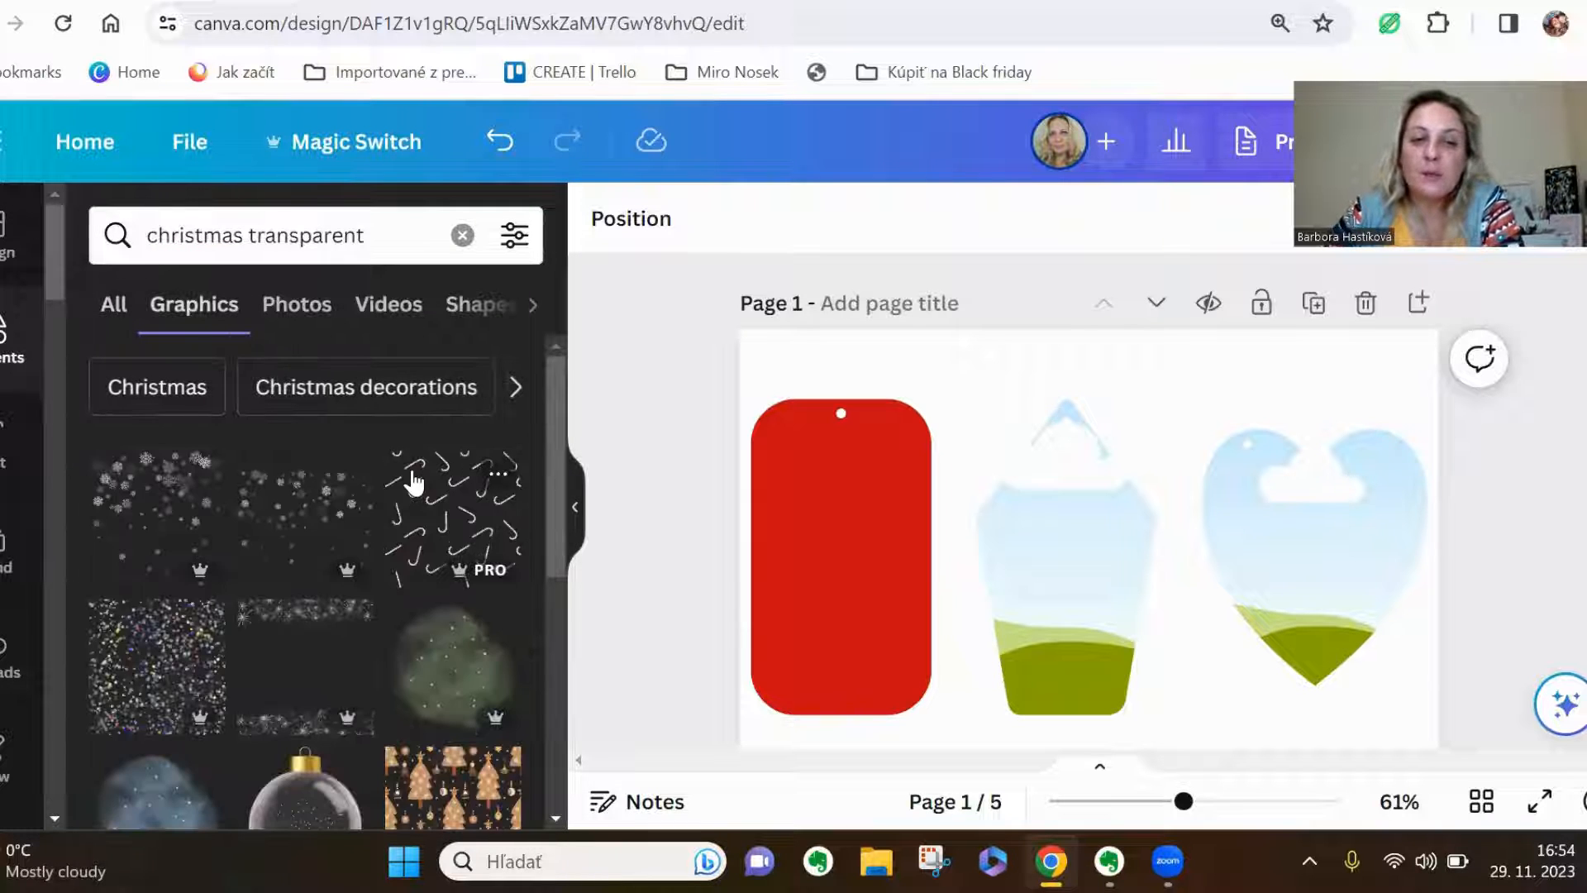
# Add the falling snowflakes graphic, shrink it slightly and align it over the upper part of the red tag
pyautogui.click(186, 511)
pyautogui.moveTo(1070, 734); pyautogui.dragTo(832, 419)
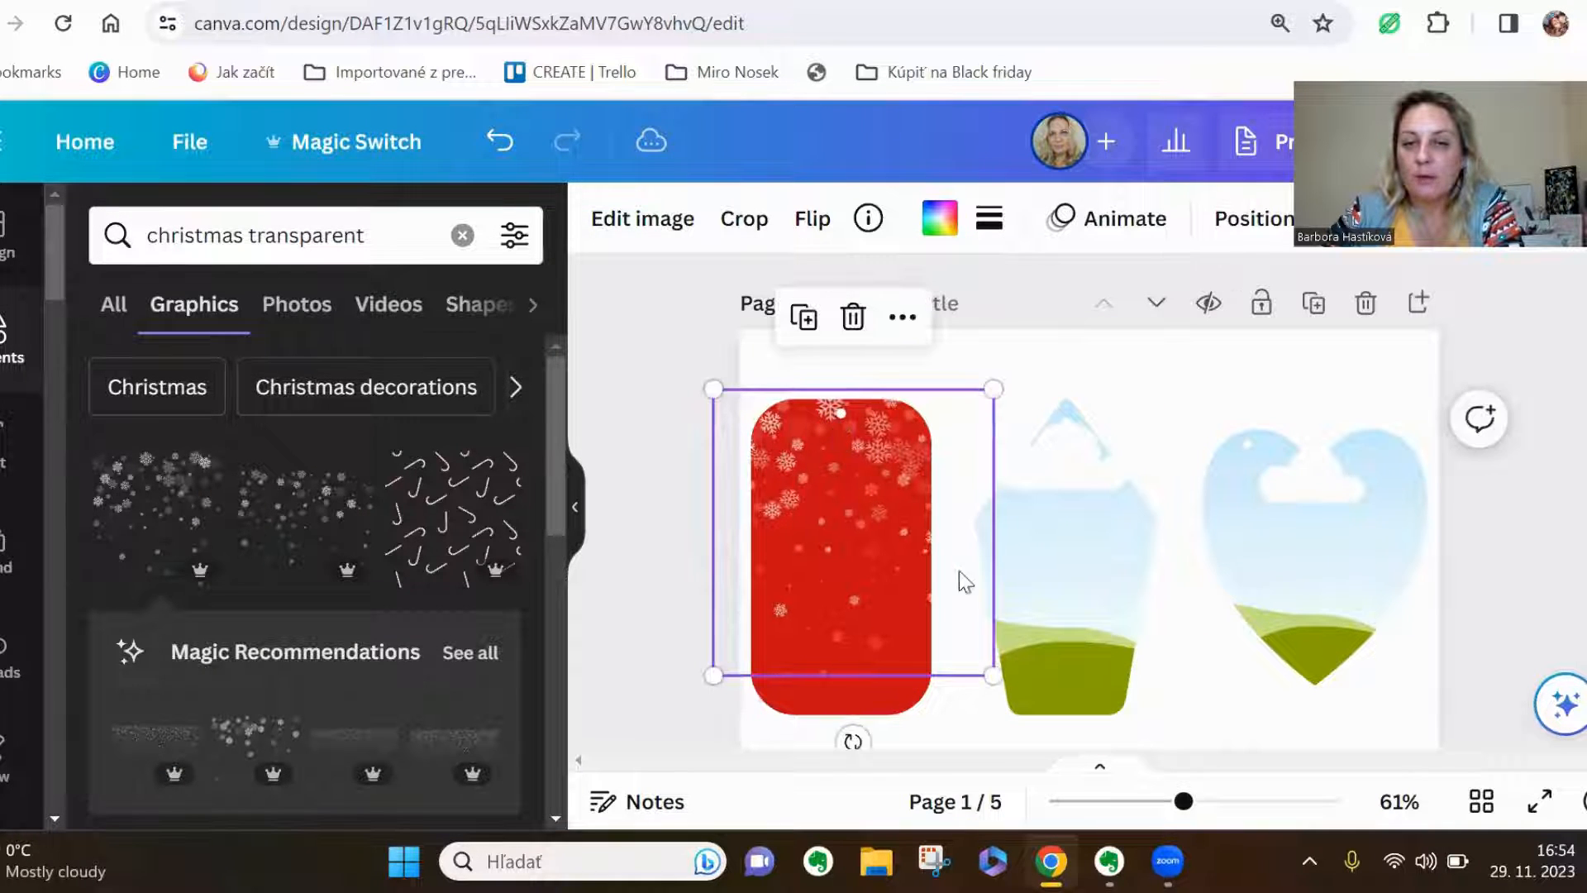
pyautogui.moveTo(994, 675); pyautogui.dragTo(951, 633)
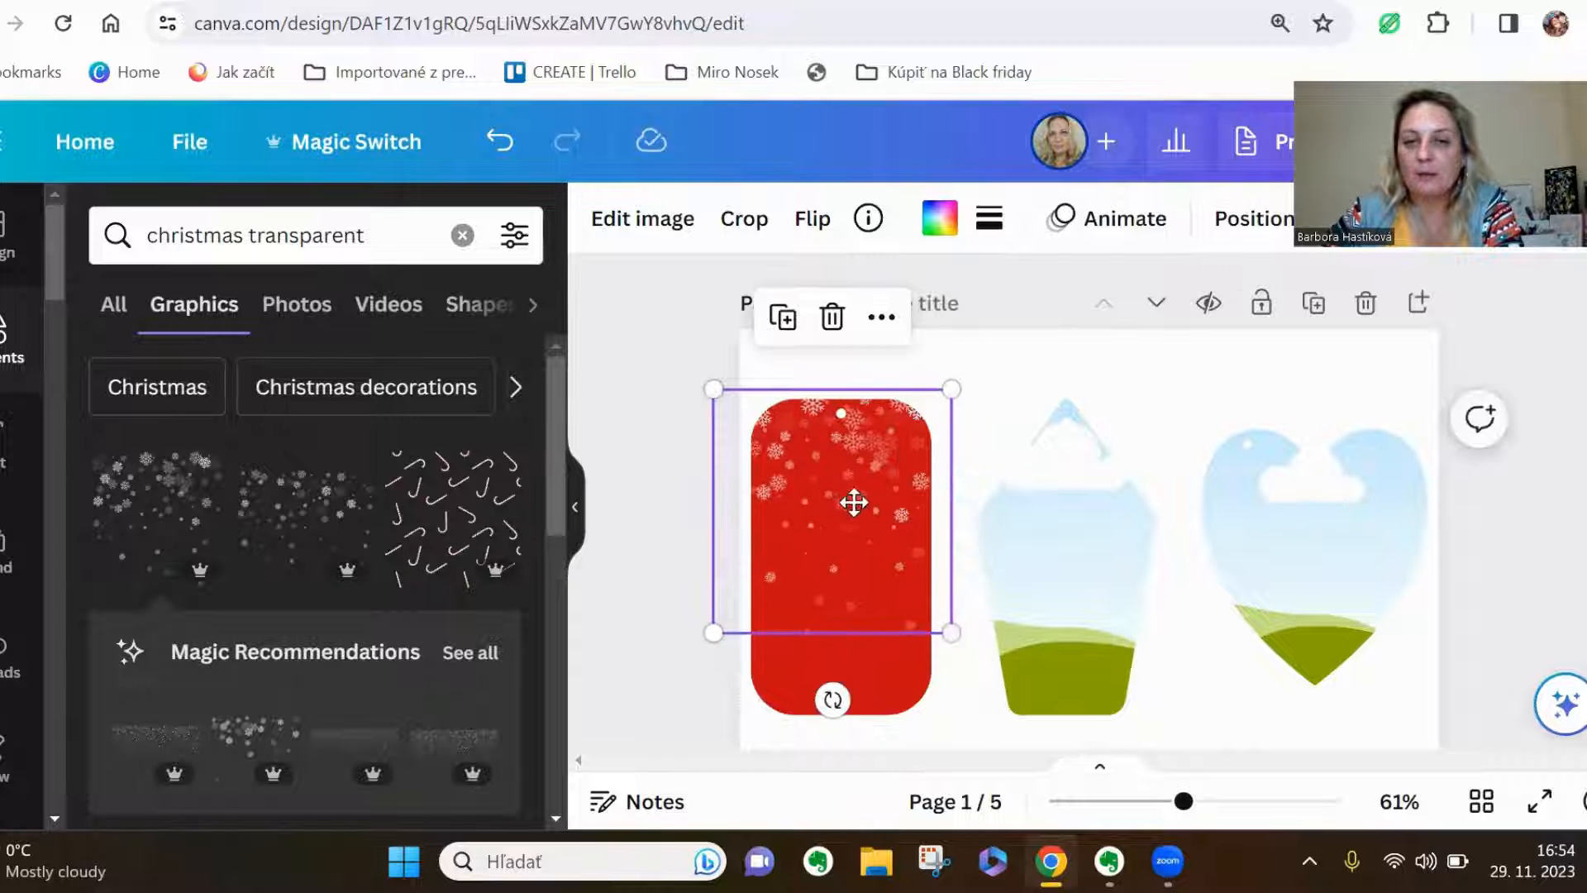
pyautogui.moveTo(854, 502); pyautogui.dragTo(855, 498)
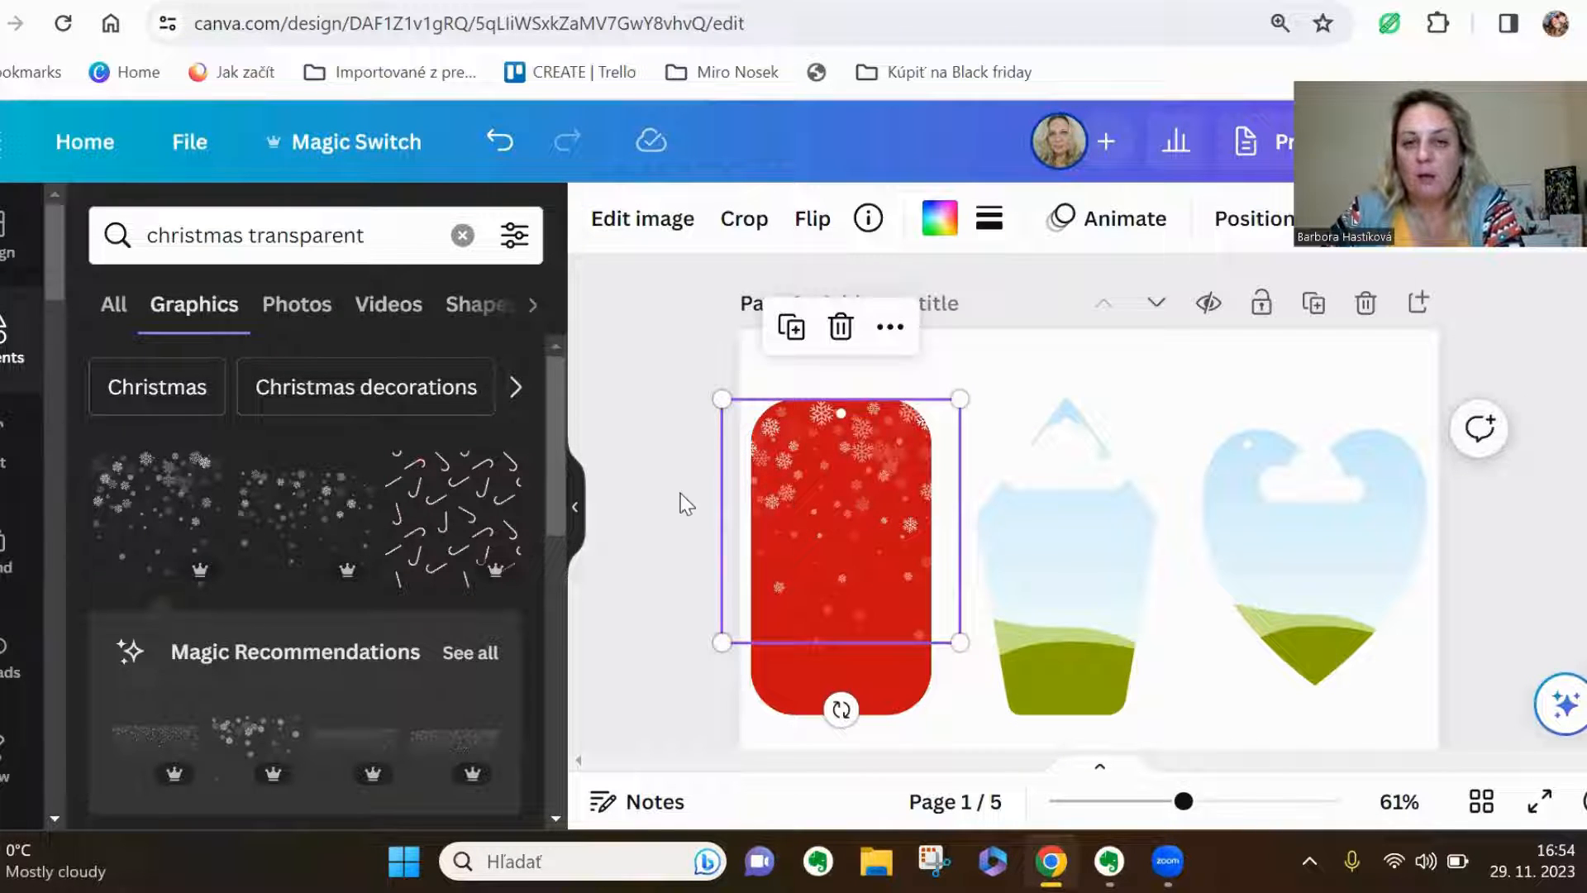
pyautogui.click(675, 514)
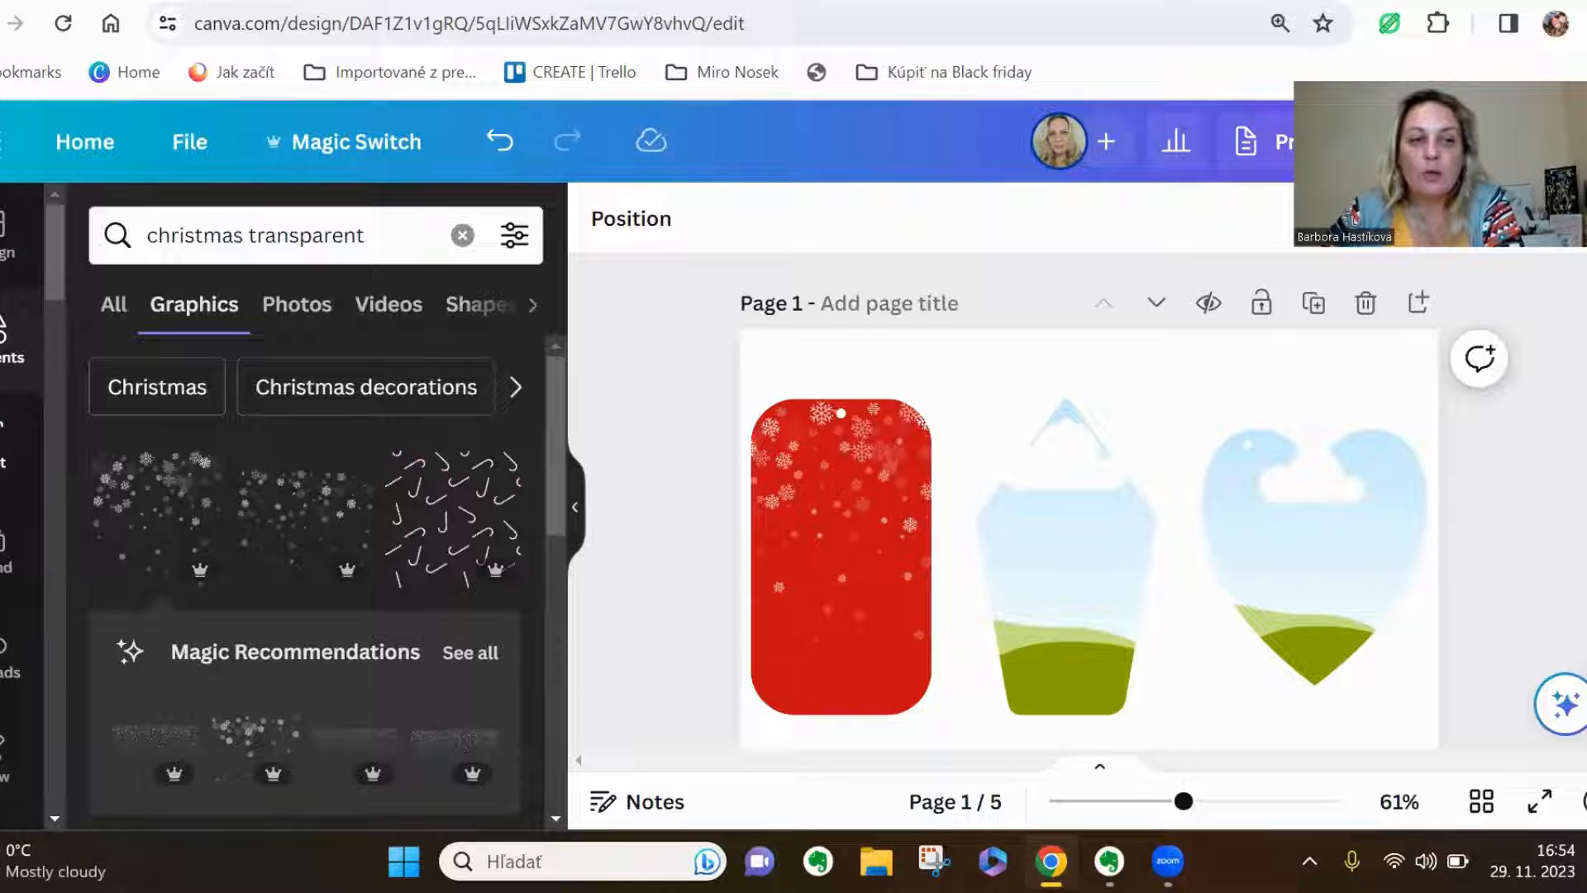
# Add a heading reading "Pre mamu" and place it on the lower half of the red tag
pyautogui.click(18, 451)
pyautogui.click(347, 470)
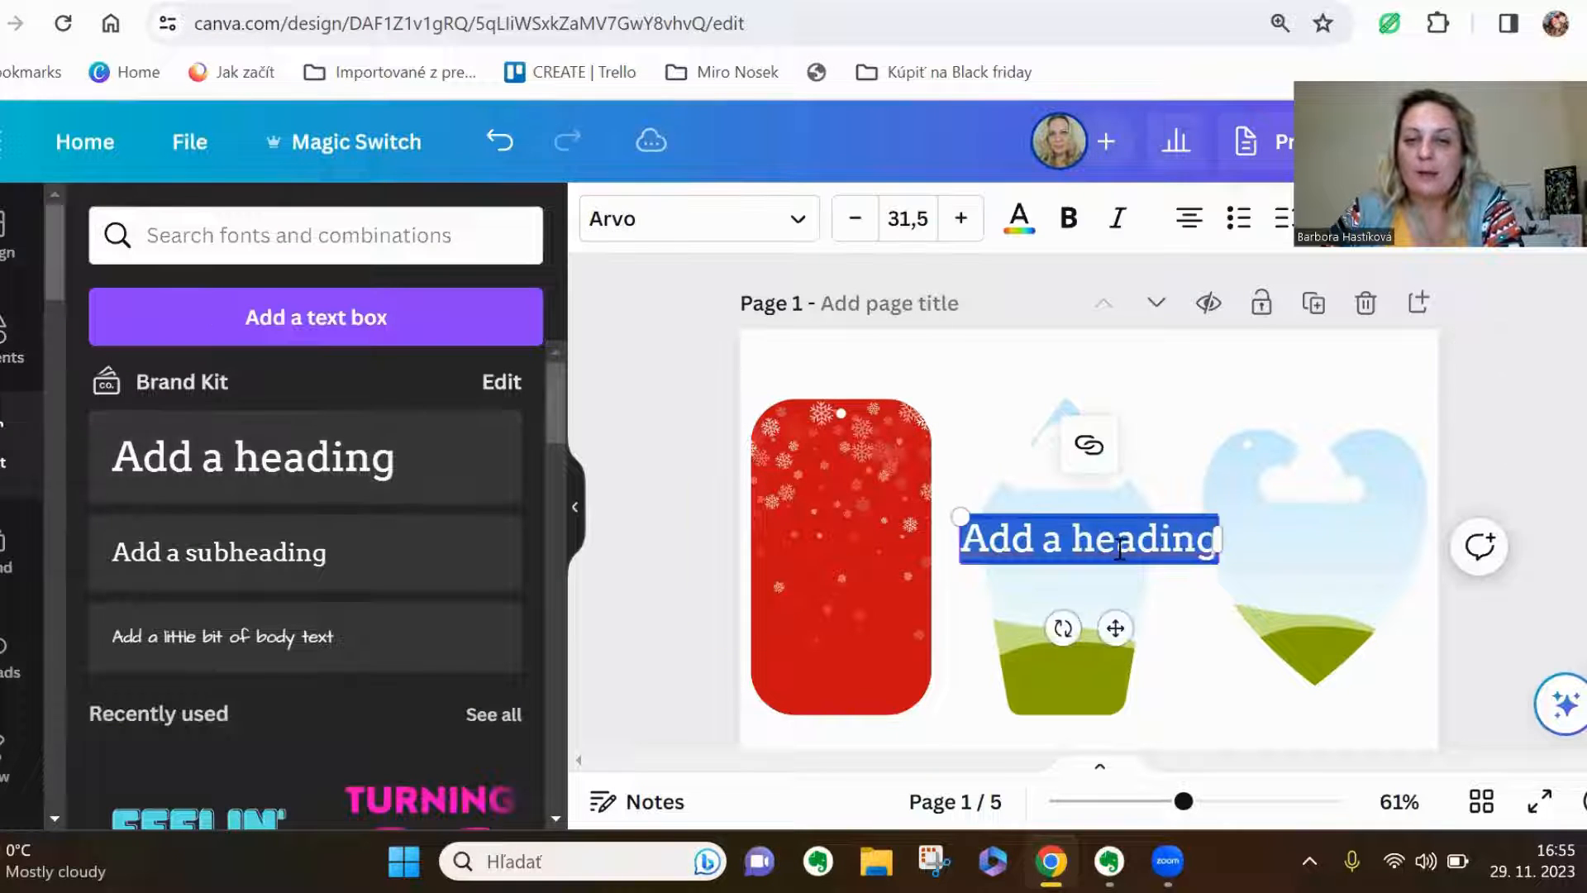
pyautogui.write('Pr')
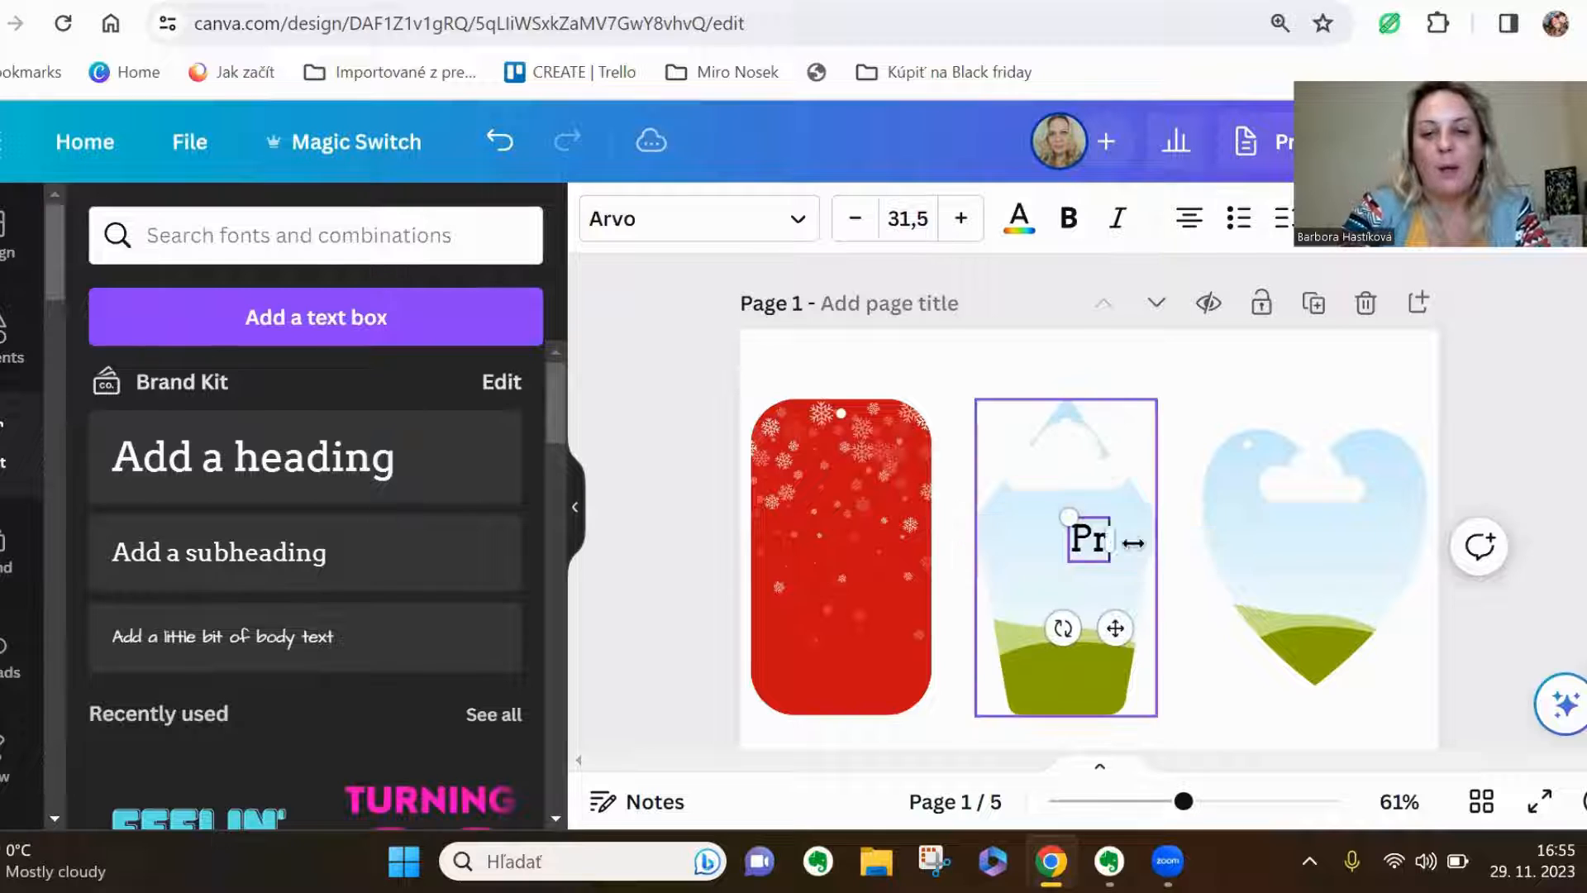
pyautogui.write('e mamu')
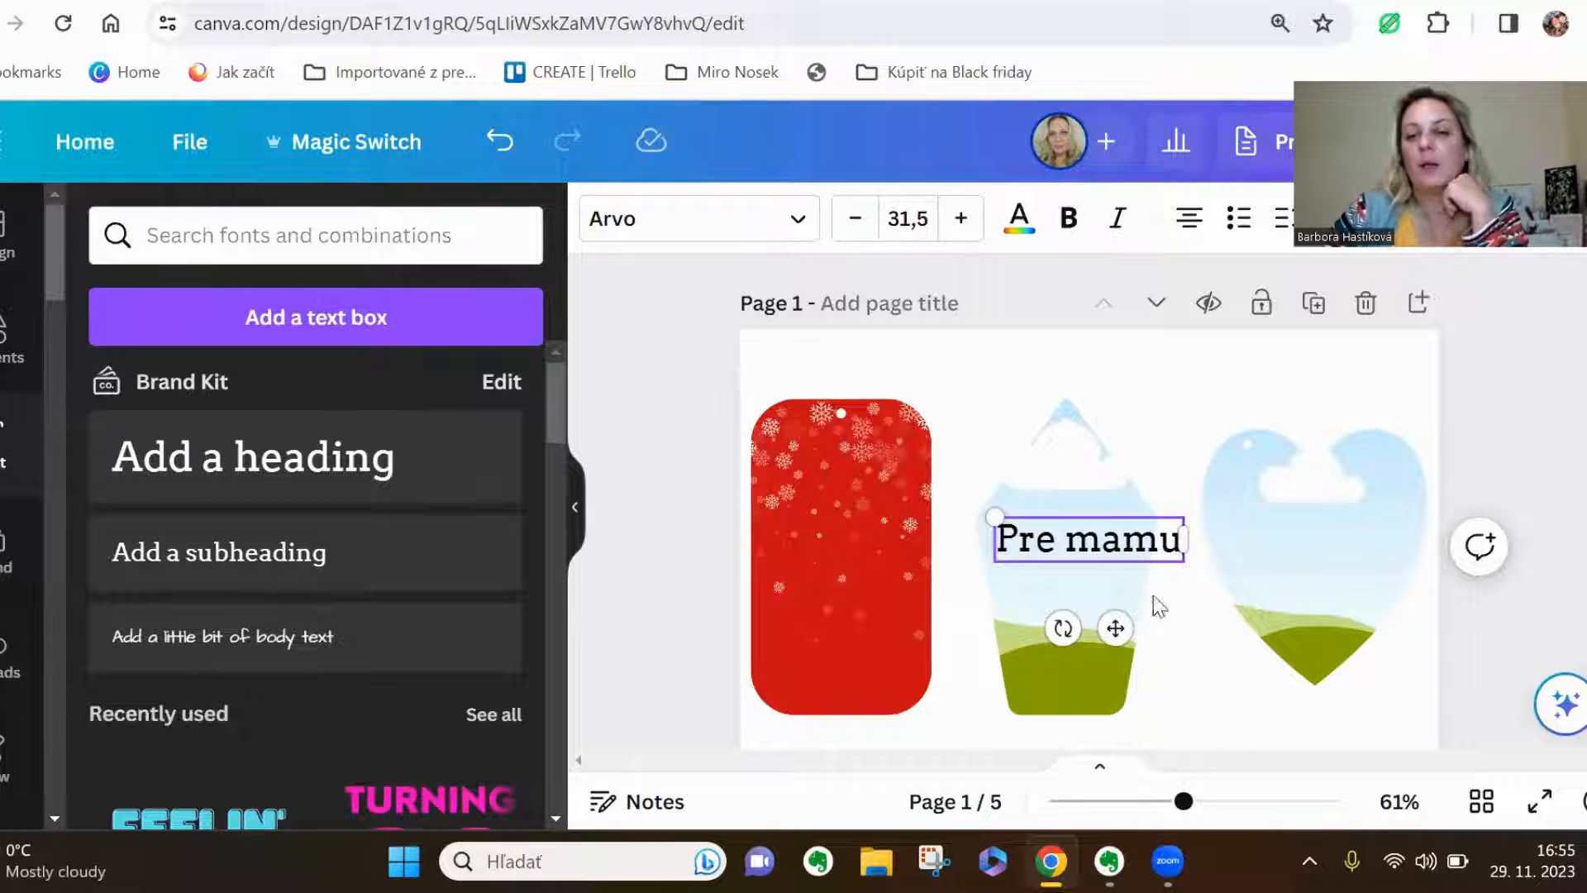
pyautogui.click(1204, 648)
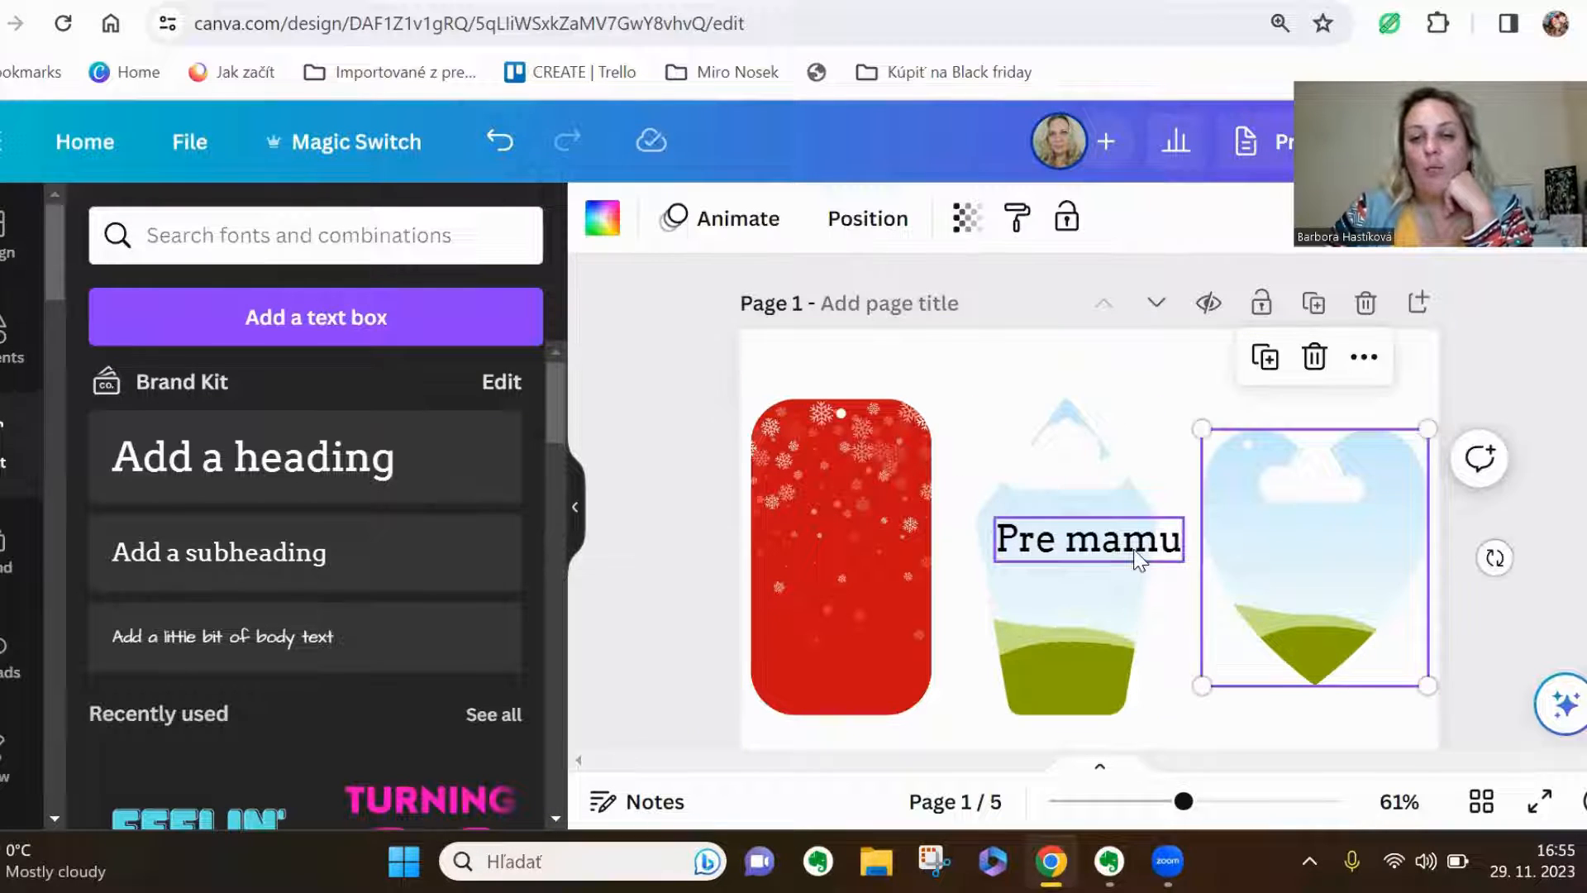
pyautogui.moveTo(1131, 550); pyautogui.dragTo(887, 611)
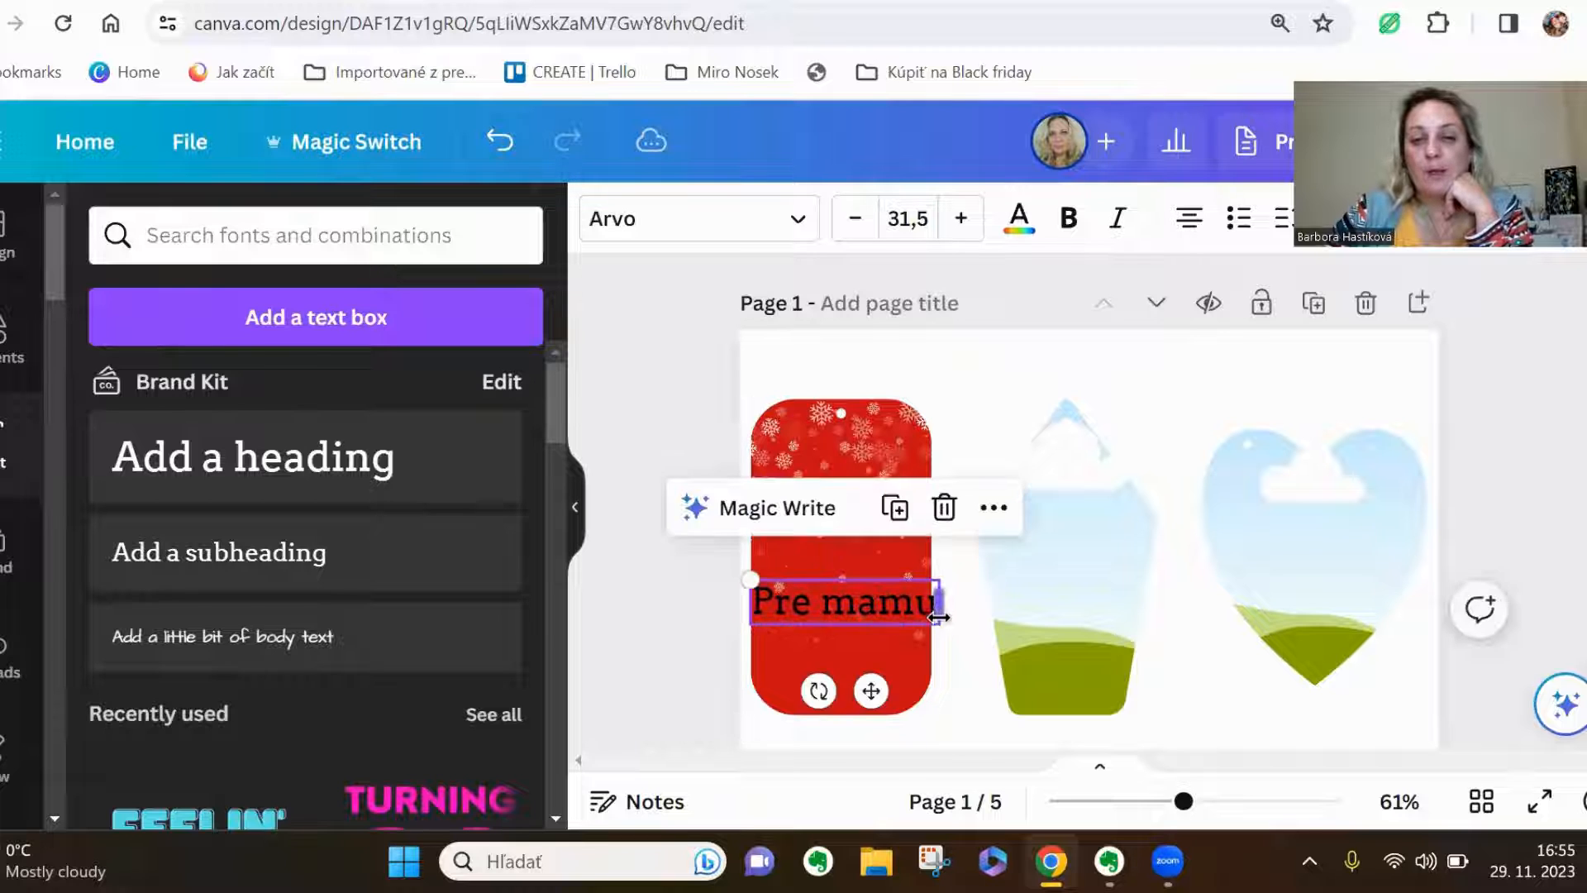
# Set the "Pre mamu" text on the red tag to size 26 and change its font to Christmas Kindness Regular
pyautogui.click(924, 220)
pyautogui.write('26')
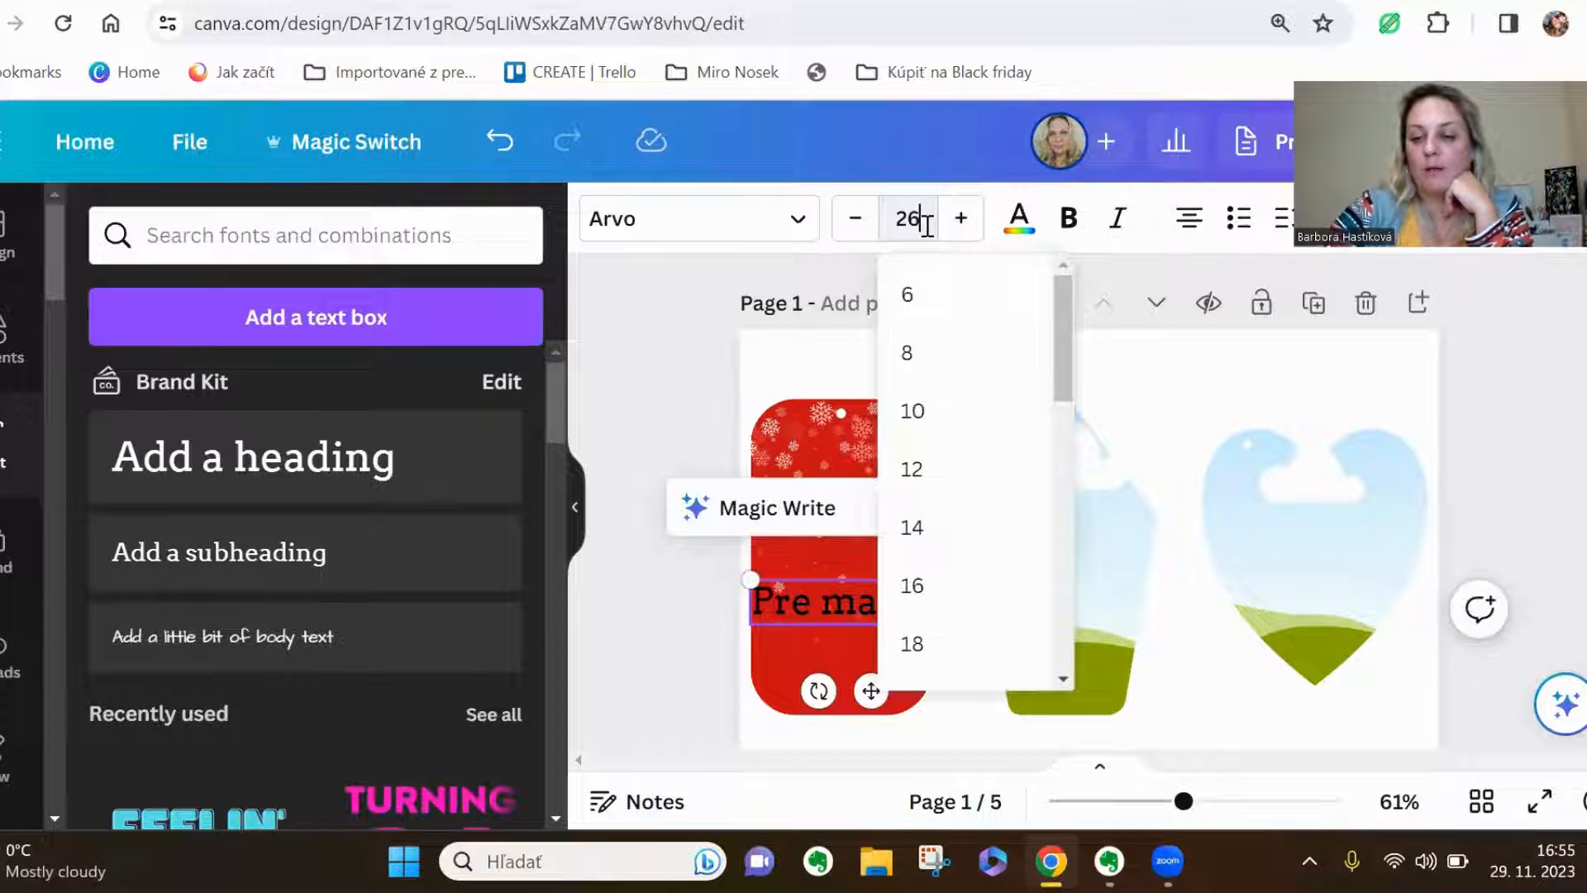
pyautogui.press('Return')
pyautogui.click(800, 223)
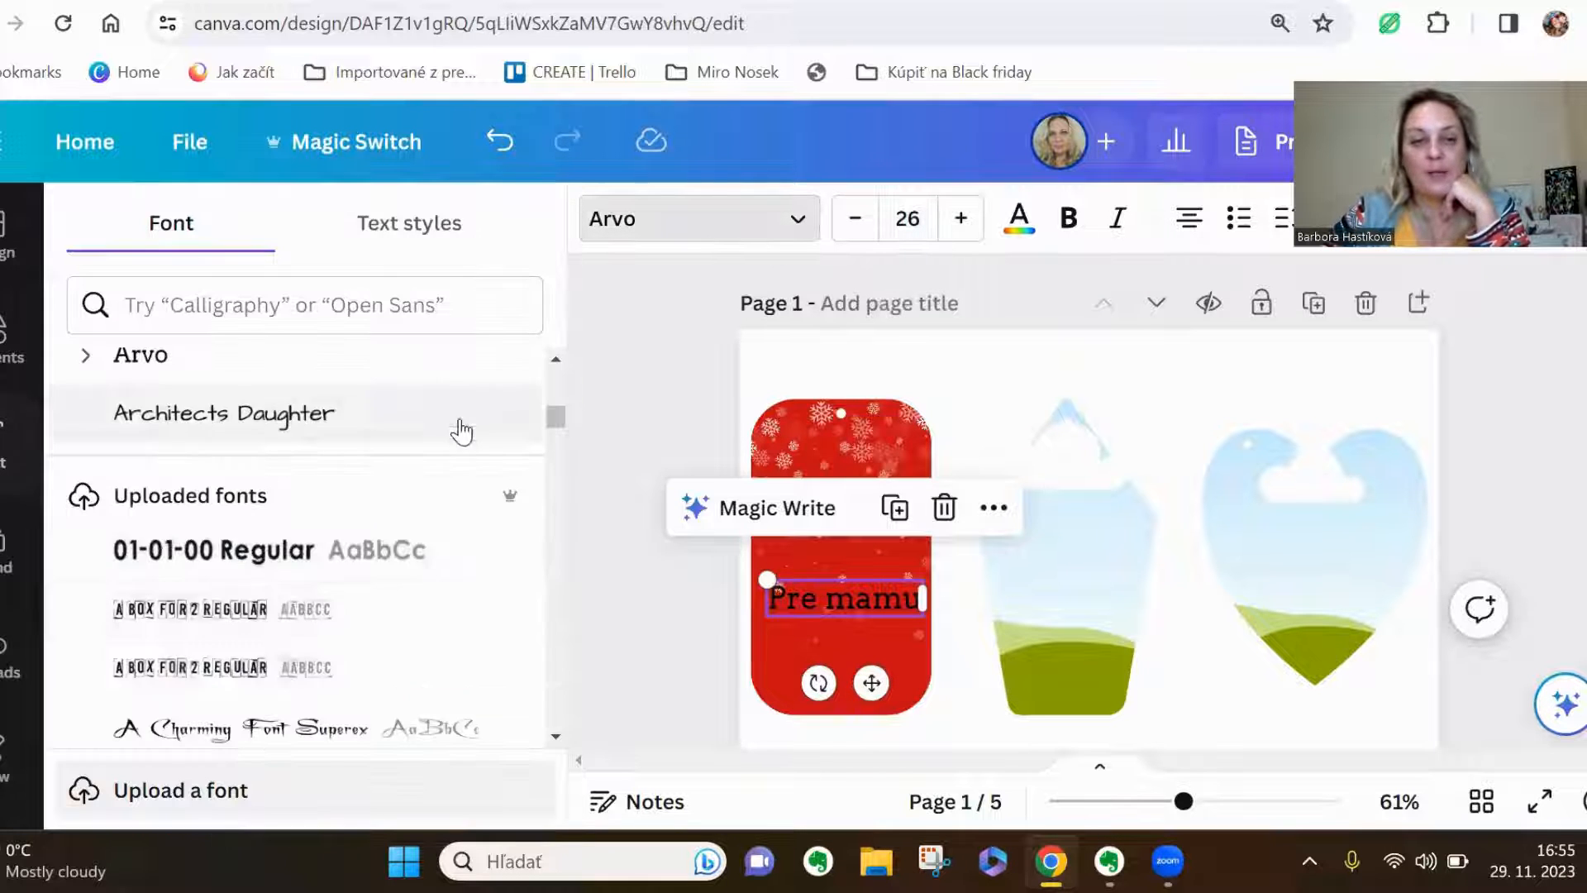
pyautogui.scroll(-5, 291, 574)
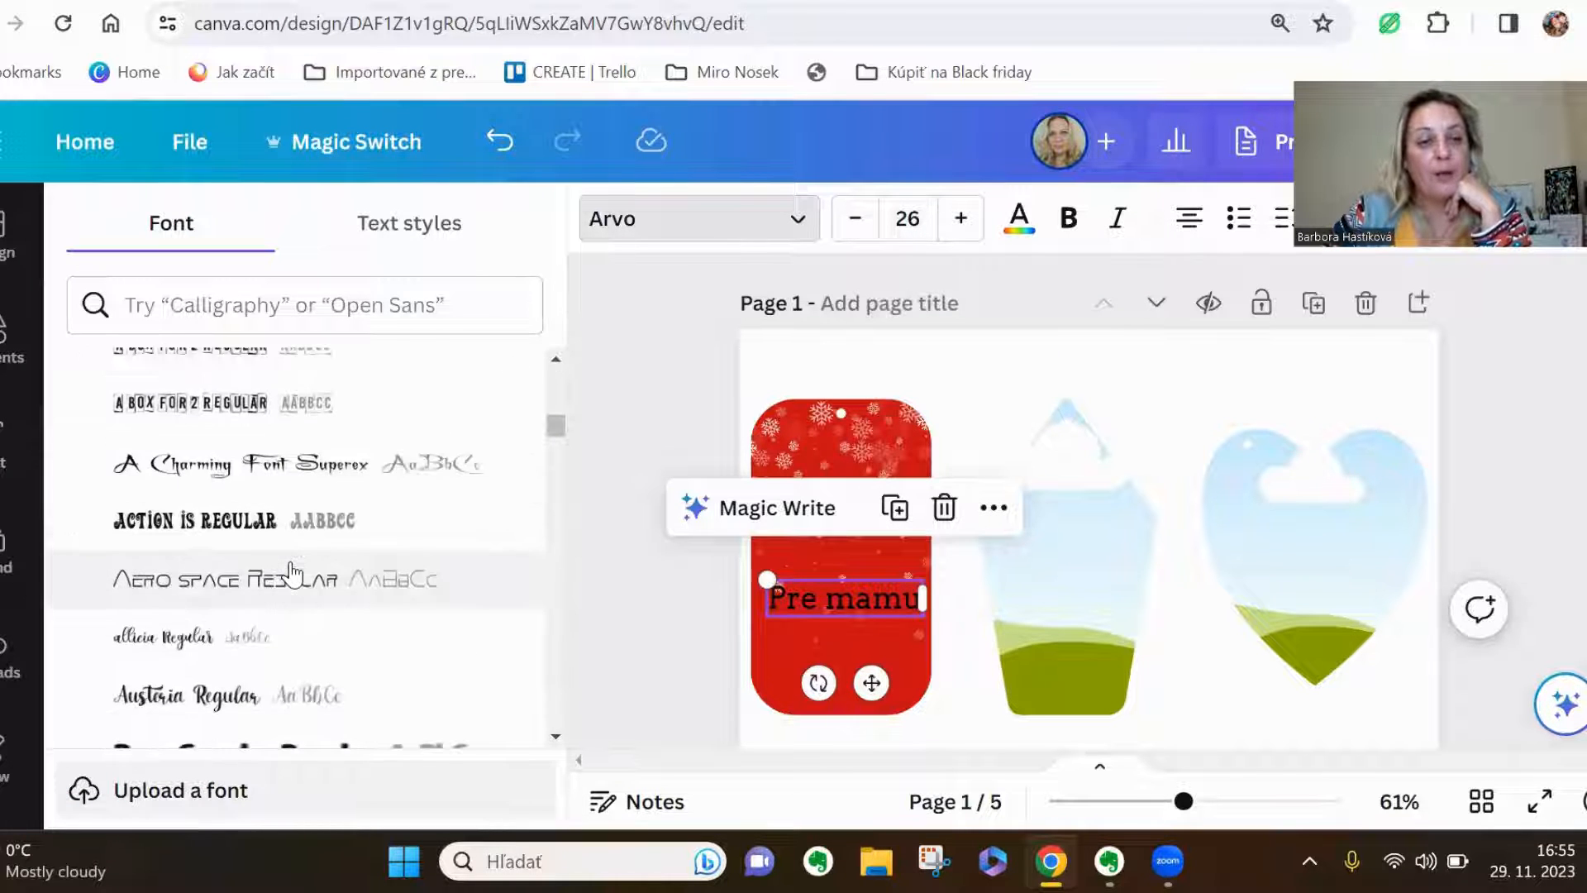
pyautogui.scroll(-9, 291, 574)
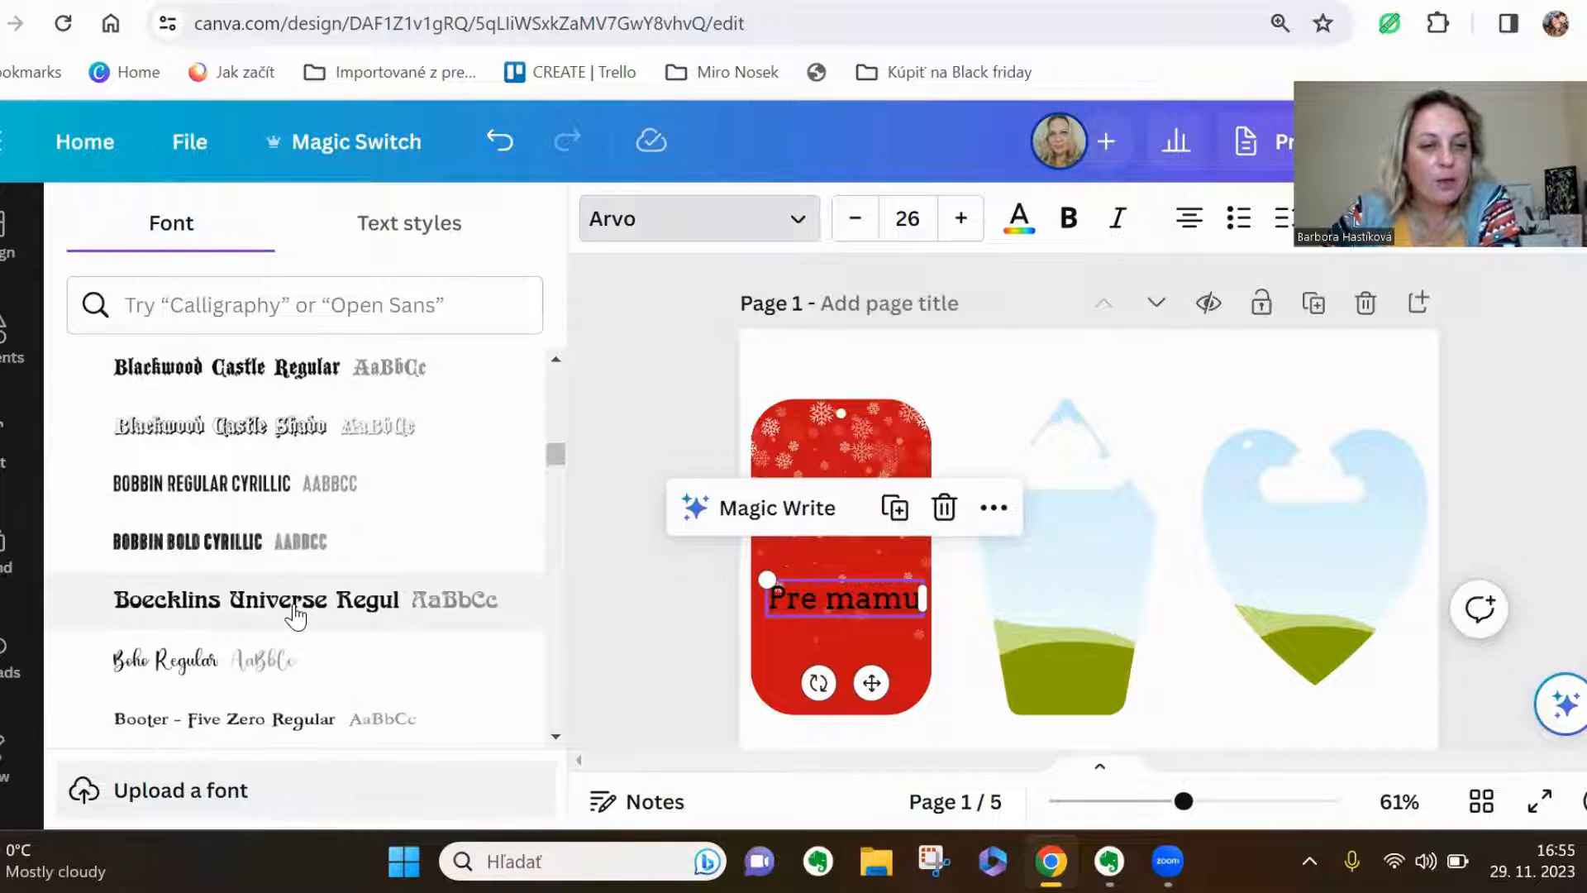
pyautogui.scroll(-7, 295, 616)
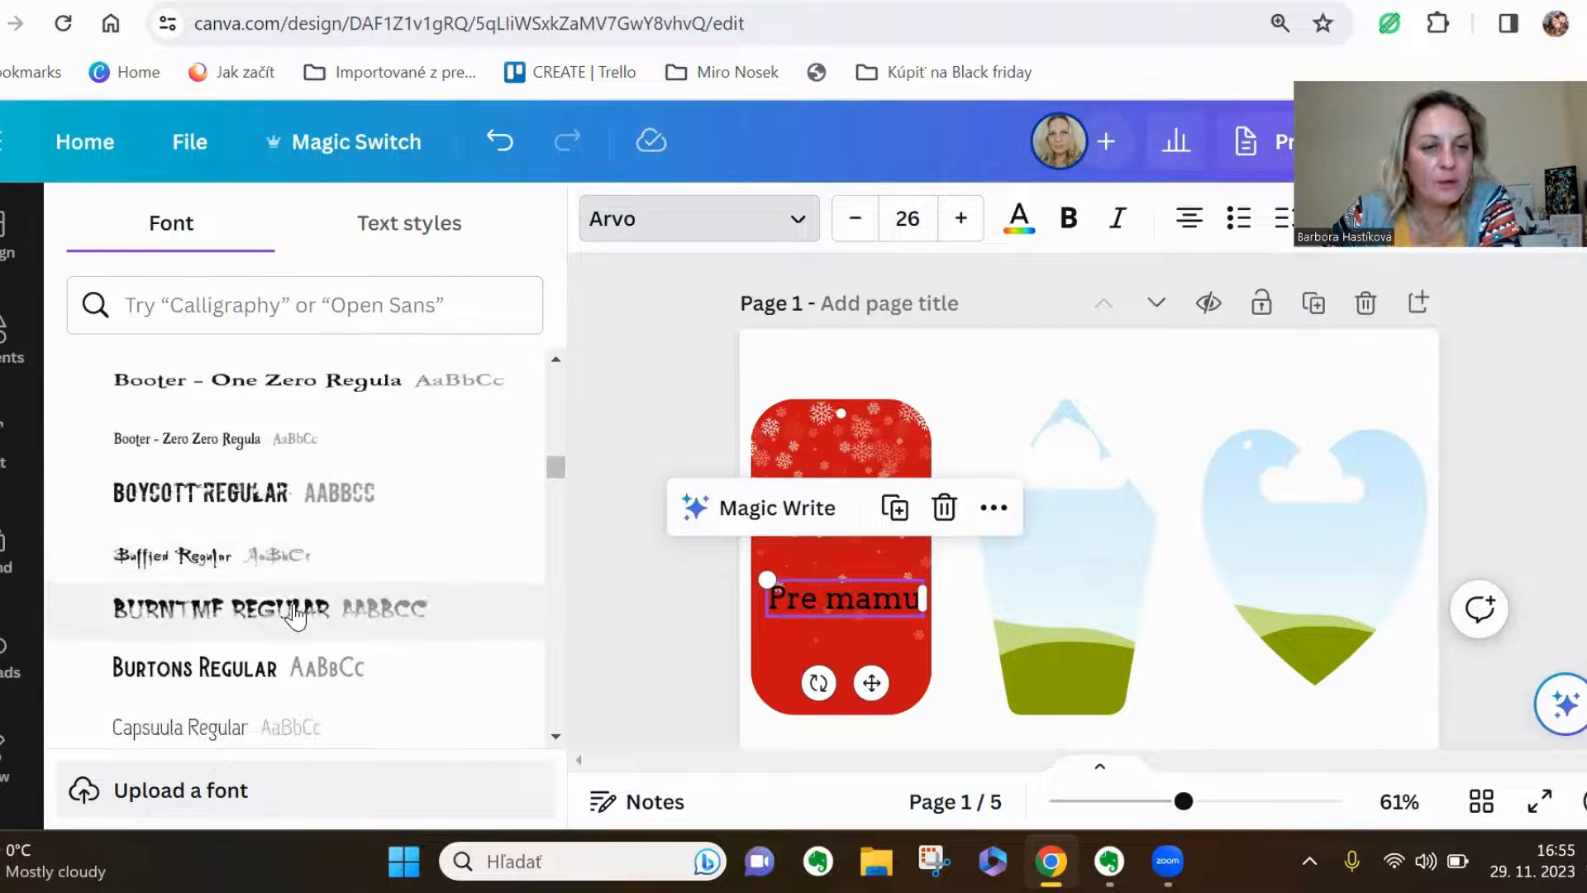
pyautogui.scroll(-5, 296, 616)
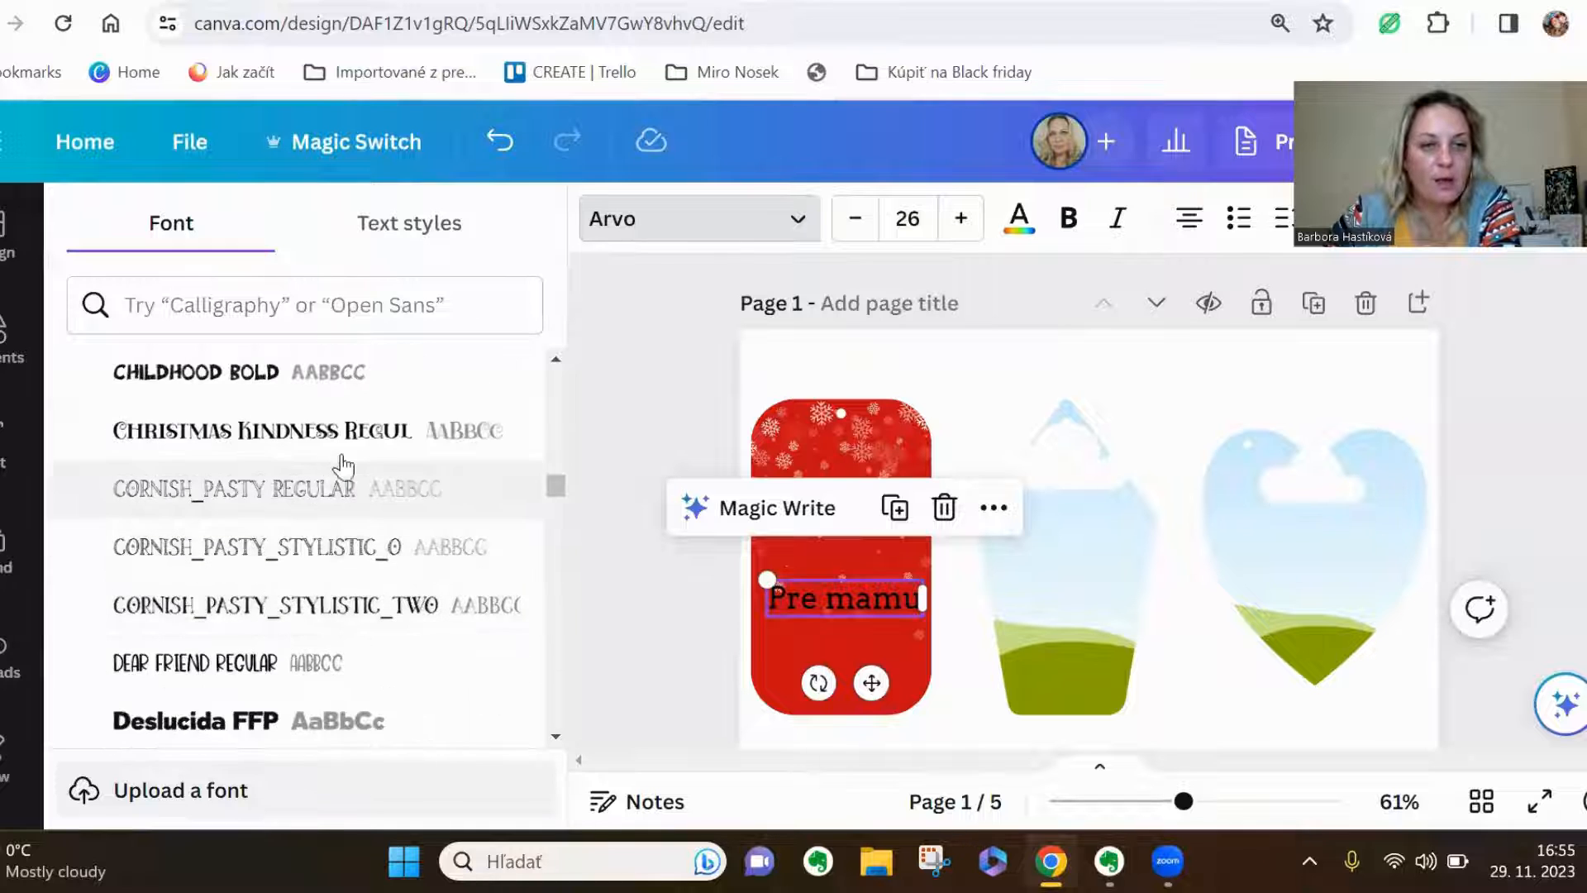
pyautogui.click(372, 445)
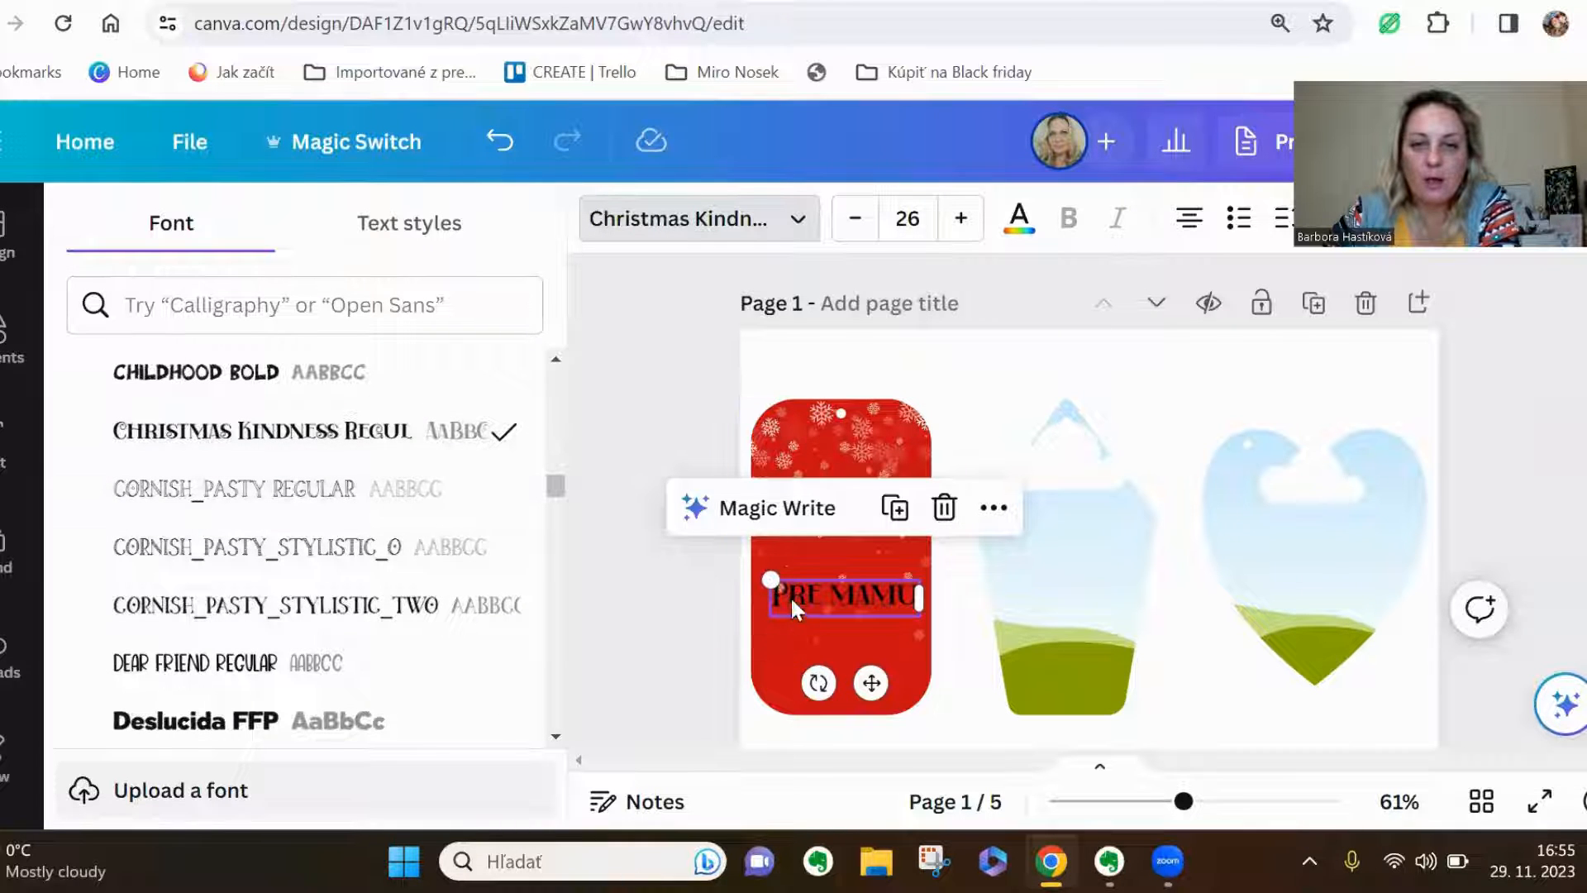
# Enlarge the "Pre mamu" text to size 29,5 and move it slightly lower on the red tag
pyautogui.moveTo(771, 579); pyautogui.dragTo(751, 580)
pyautogui.moveTo(829, 616); pyautogui.dragTo(836, 637)
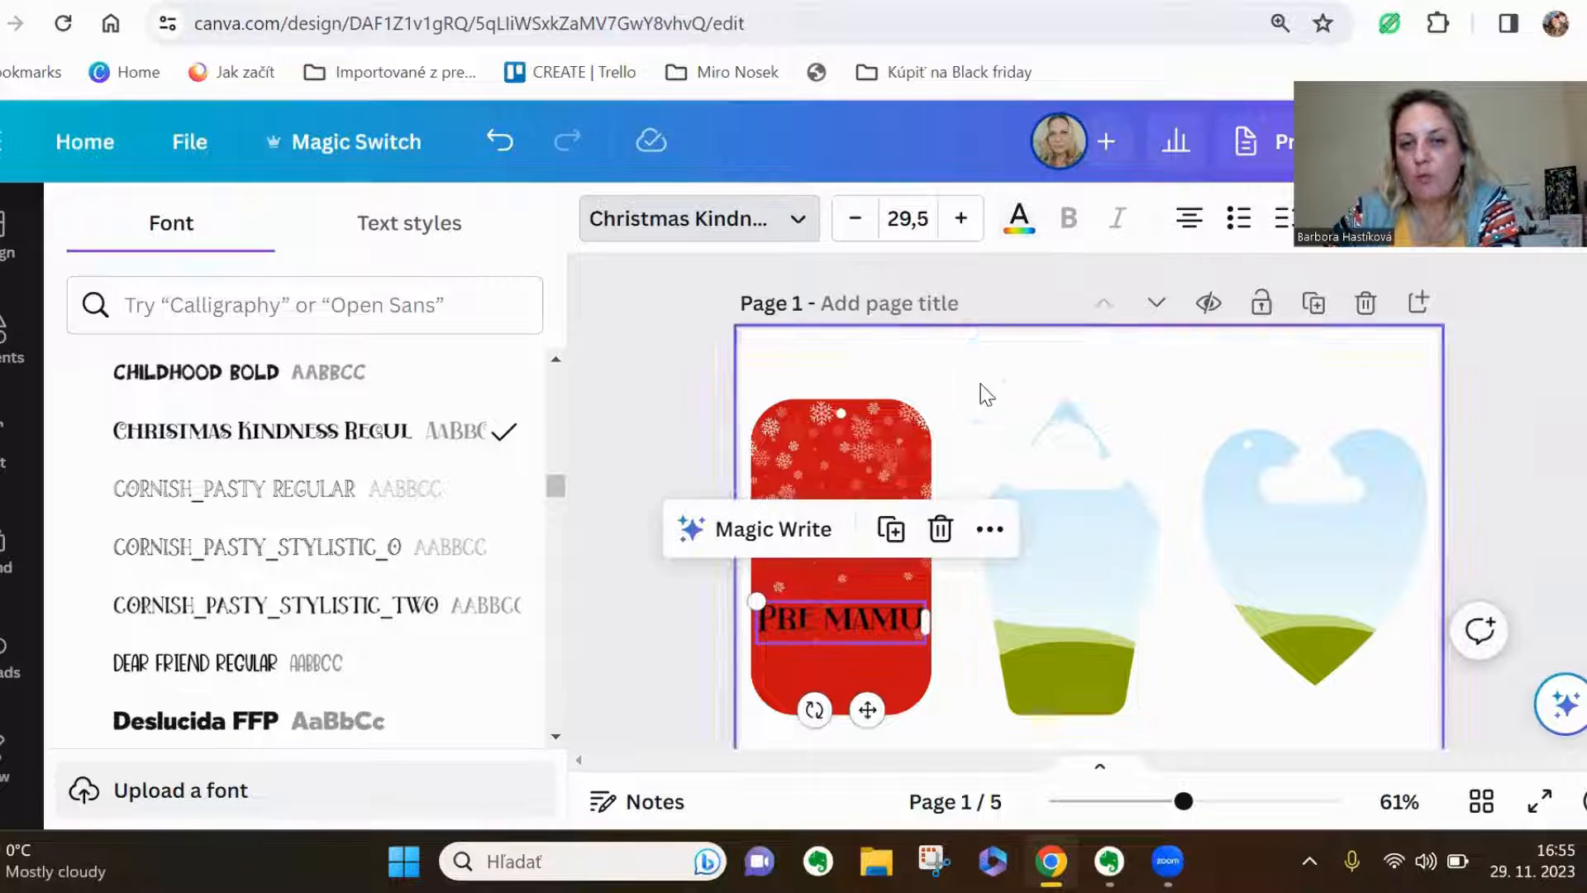
pyautogui.click(908, 380)
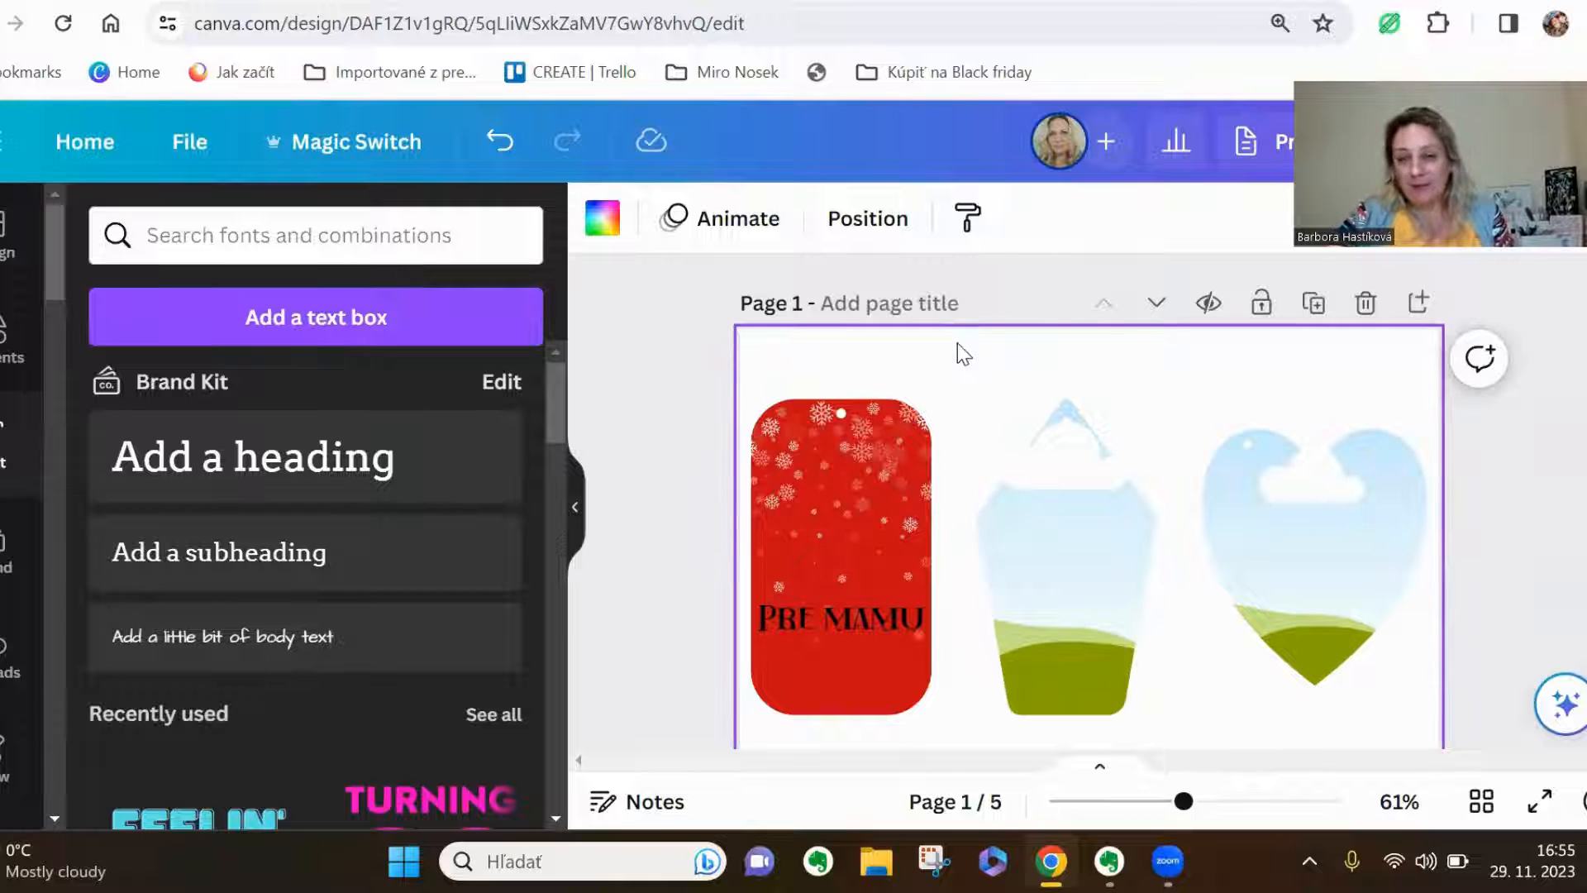
# Shorten the elements search to "christmas" and run it with the middle pointed tag selected
pyautogui.click(1065, 518)
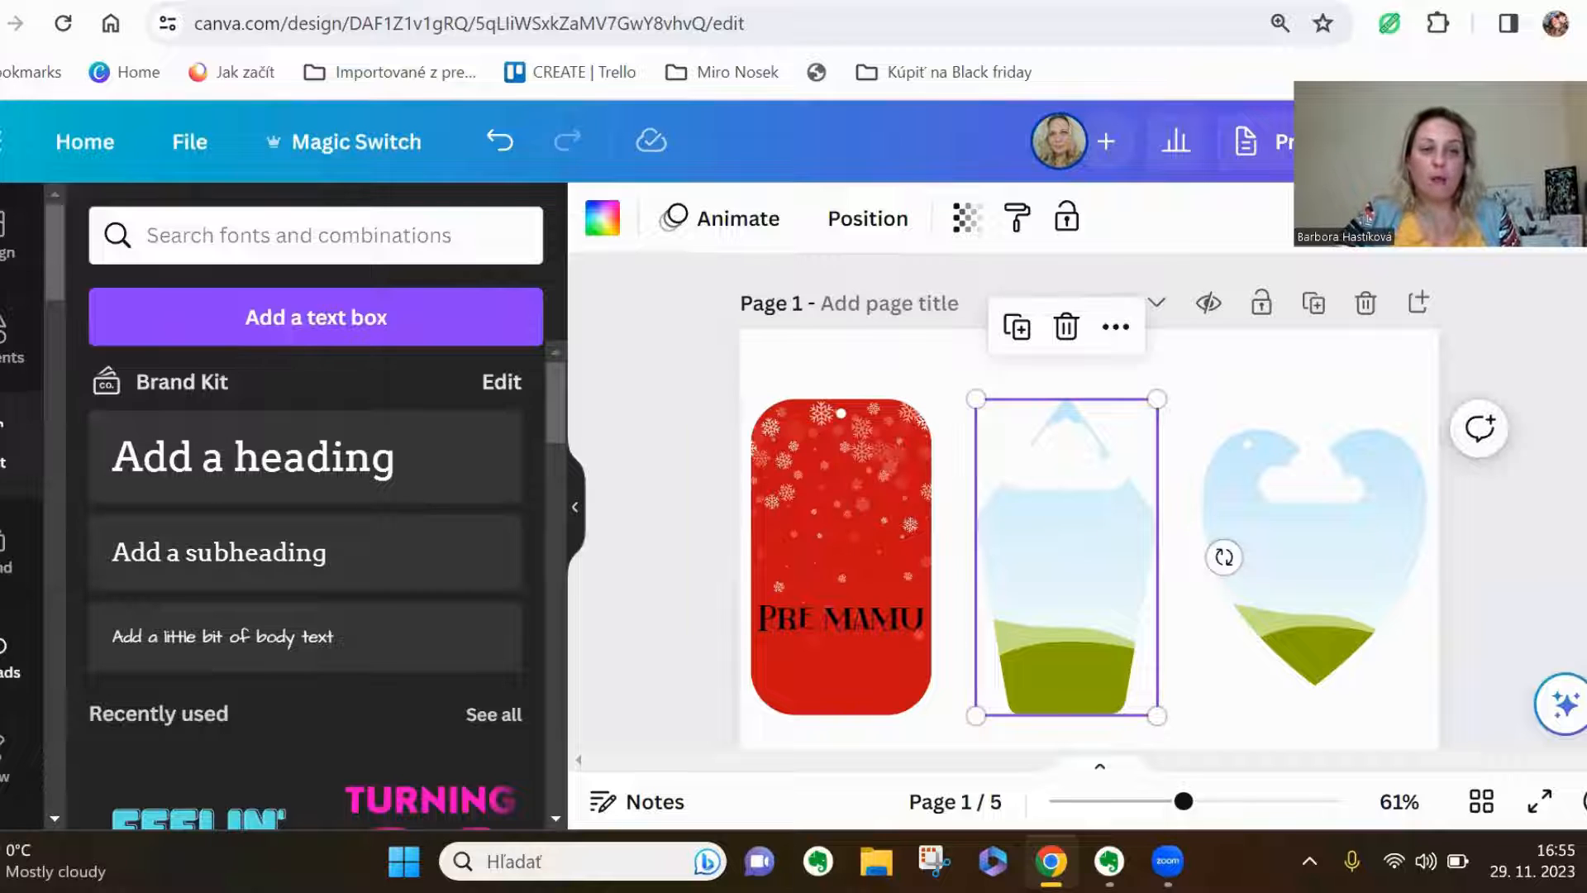
pyautogui.click(6, 357)
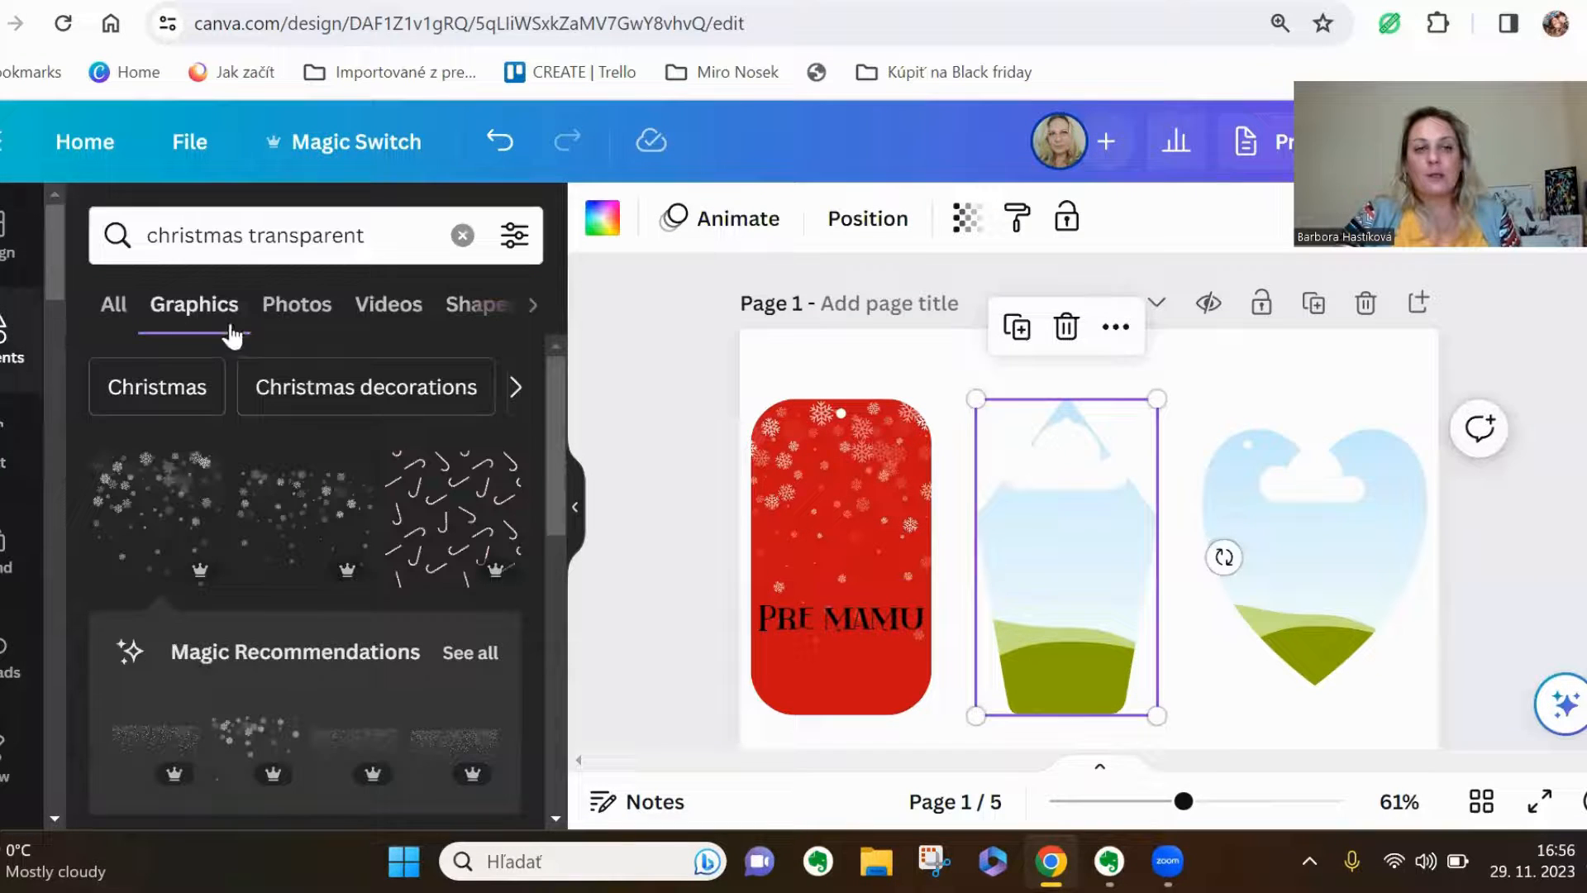
pyautogui.click(357, 242)
pyautogui.moveTo(377, 234); pyautogui.dragTo(254, 239)
pyautogui.press('BackSpace')
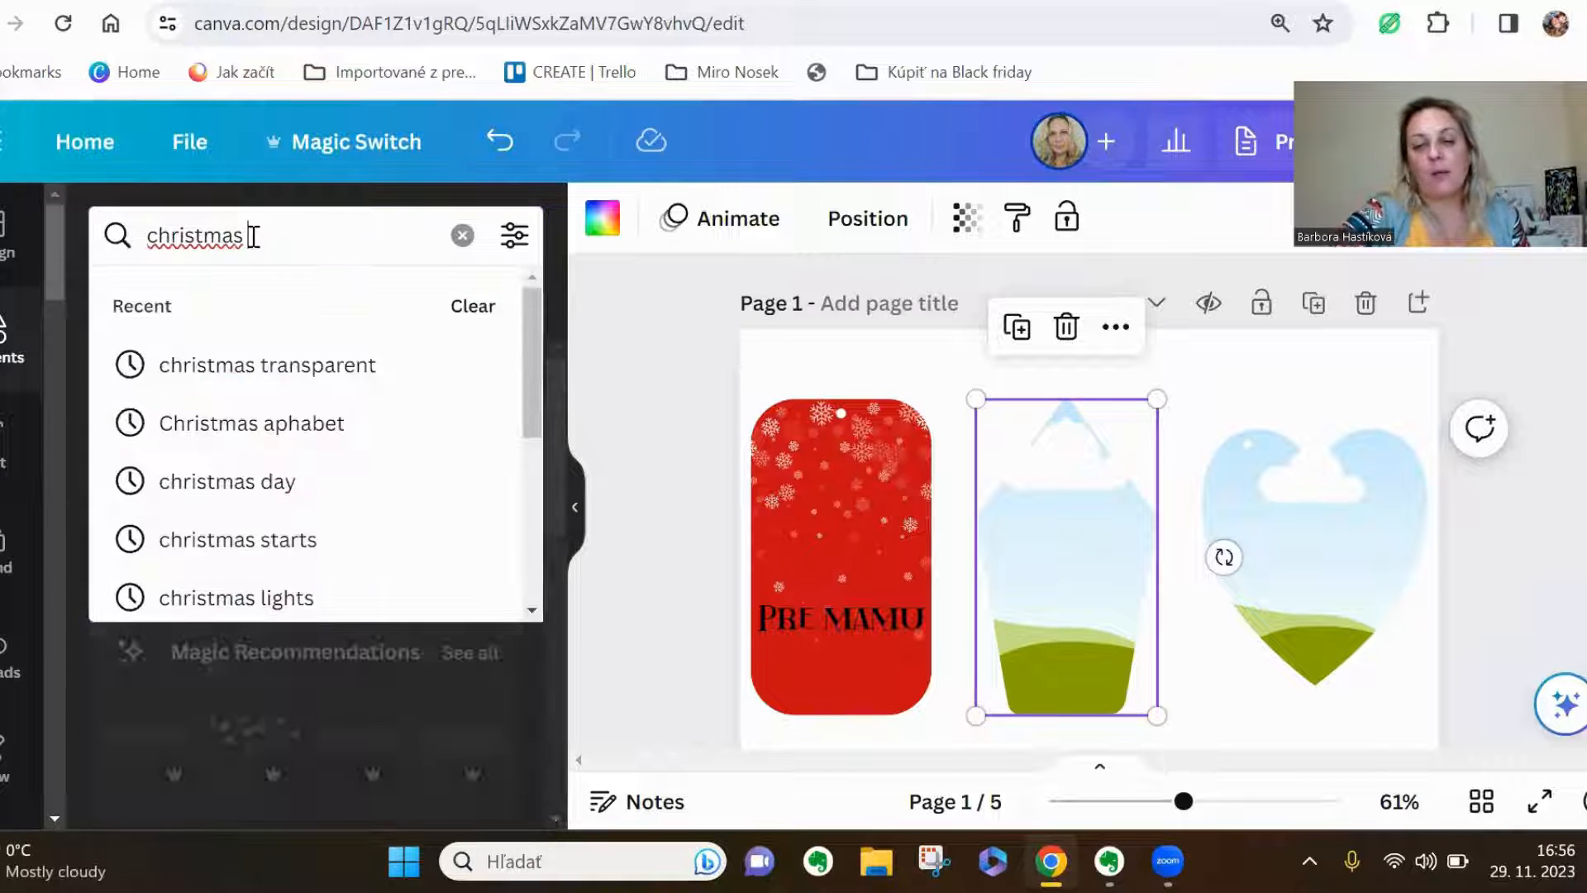
pyautogui.press('Return')
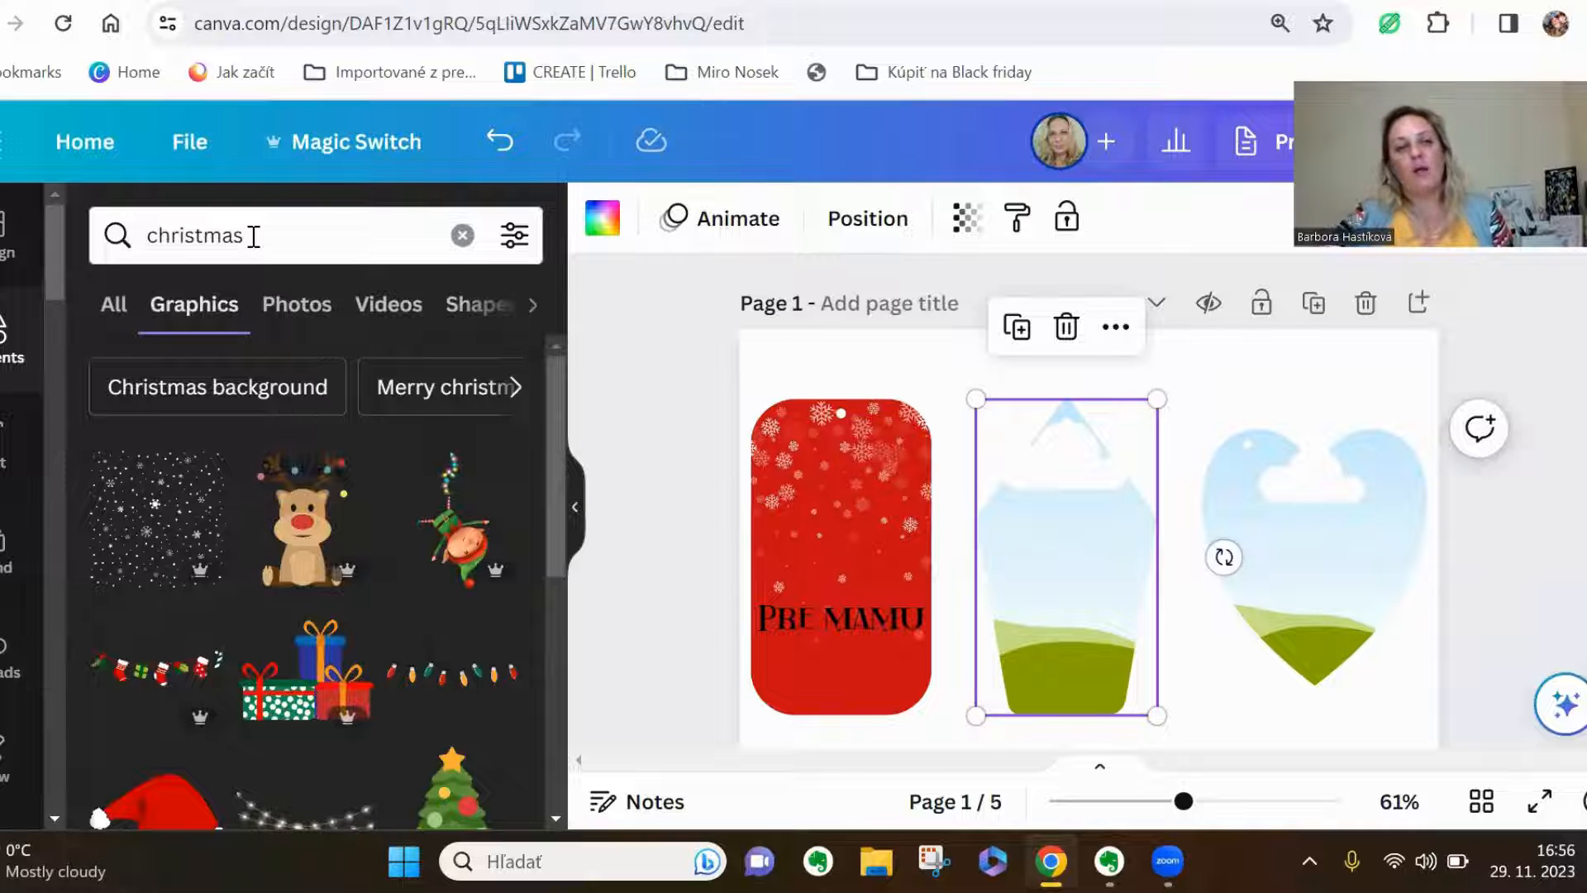
# Fill the middle pointed tag with the Christmas photo of a silver bauble on a lit tree
pyautogui.click(309, 324)
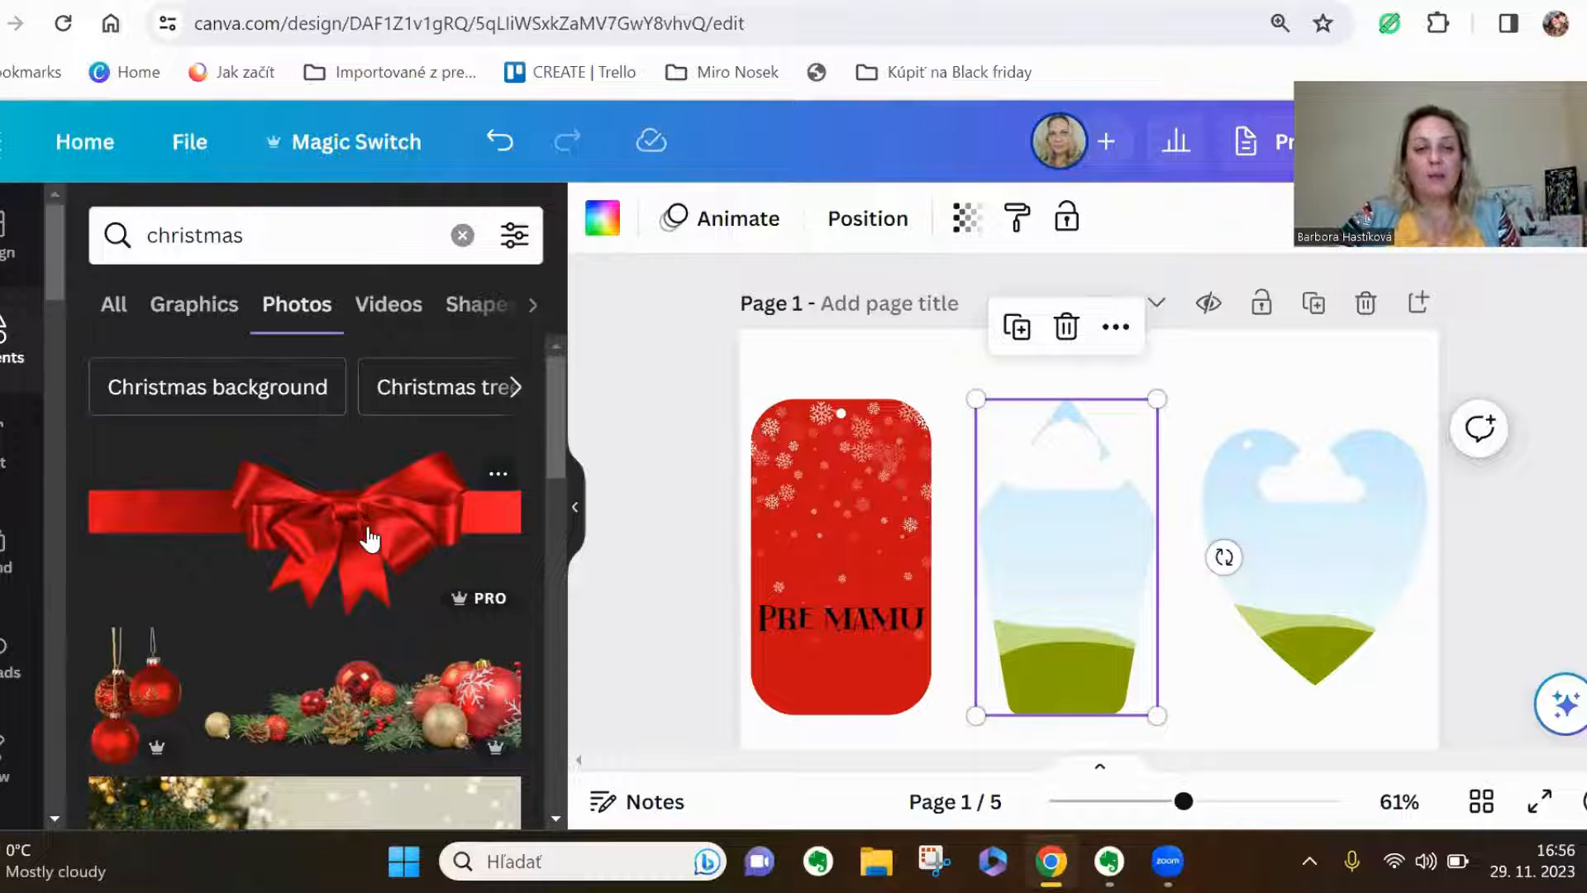
pyautogui.scroll(-3, 370, 539)
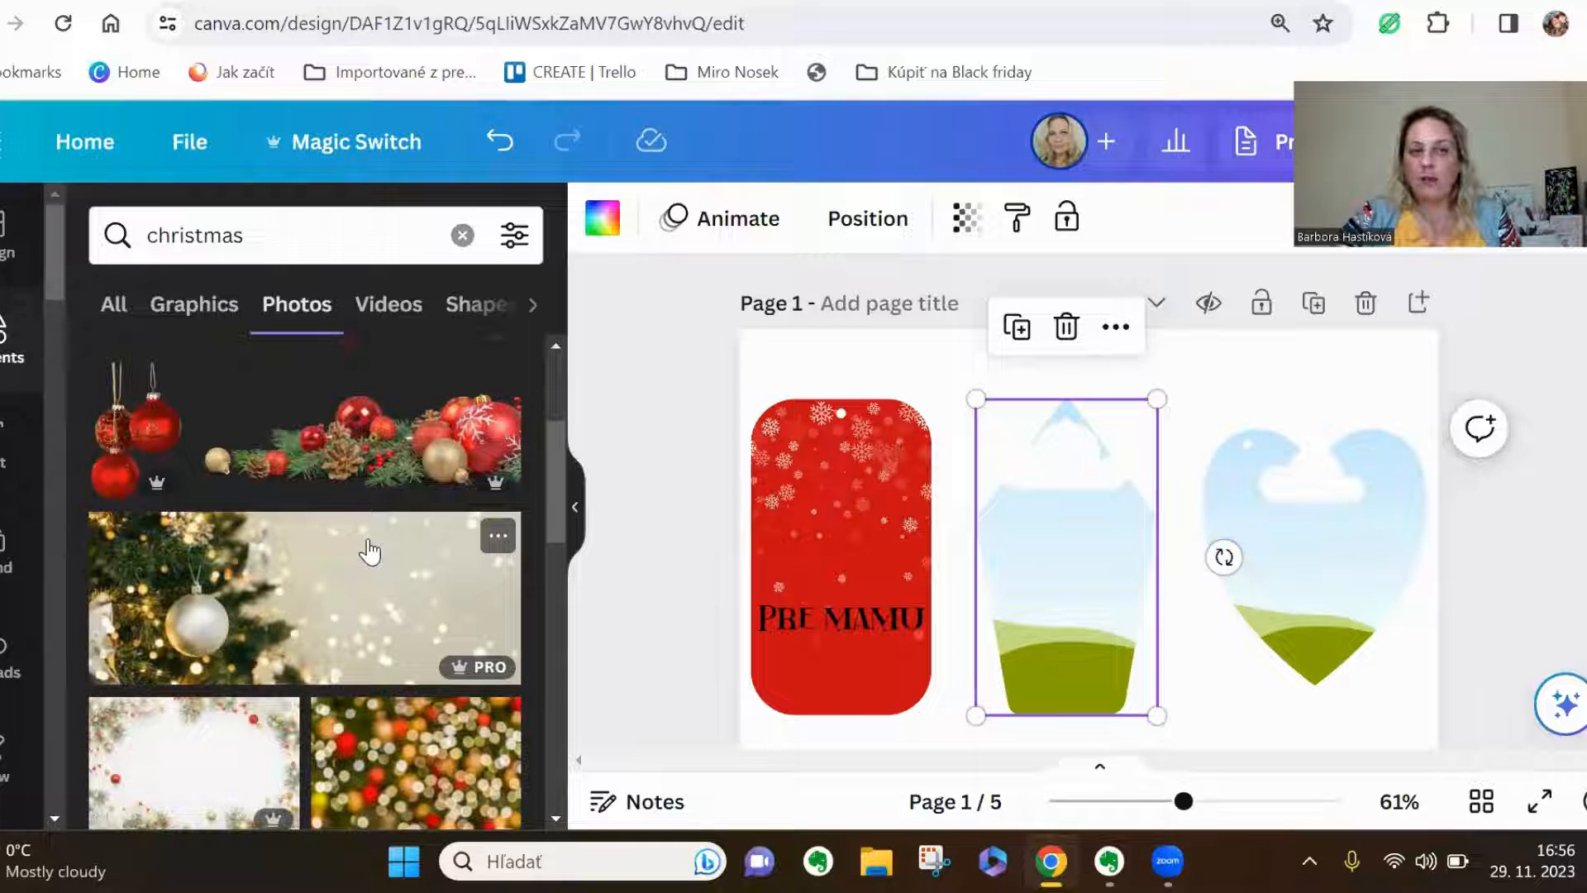
pyautogui.scroll(-2, 369, 550)
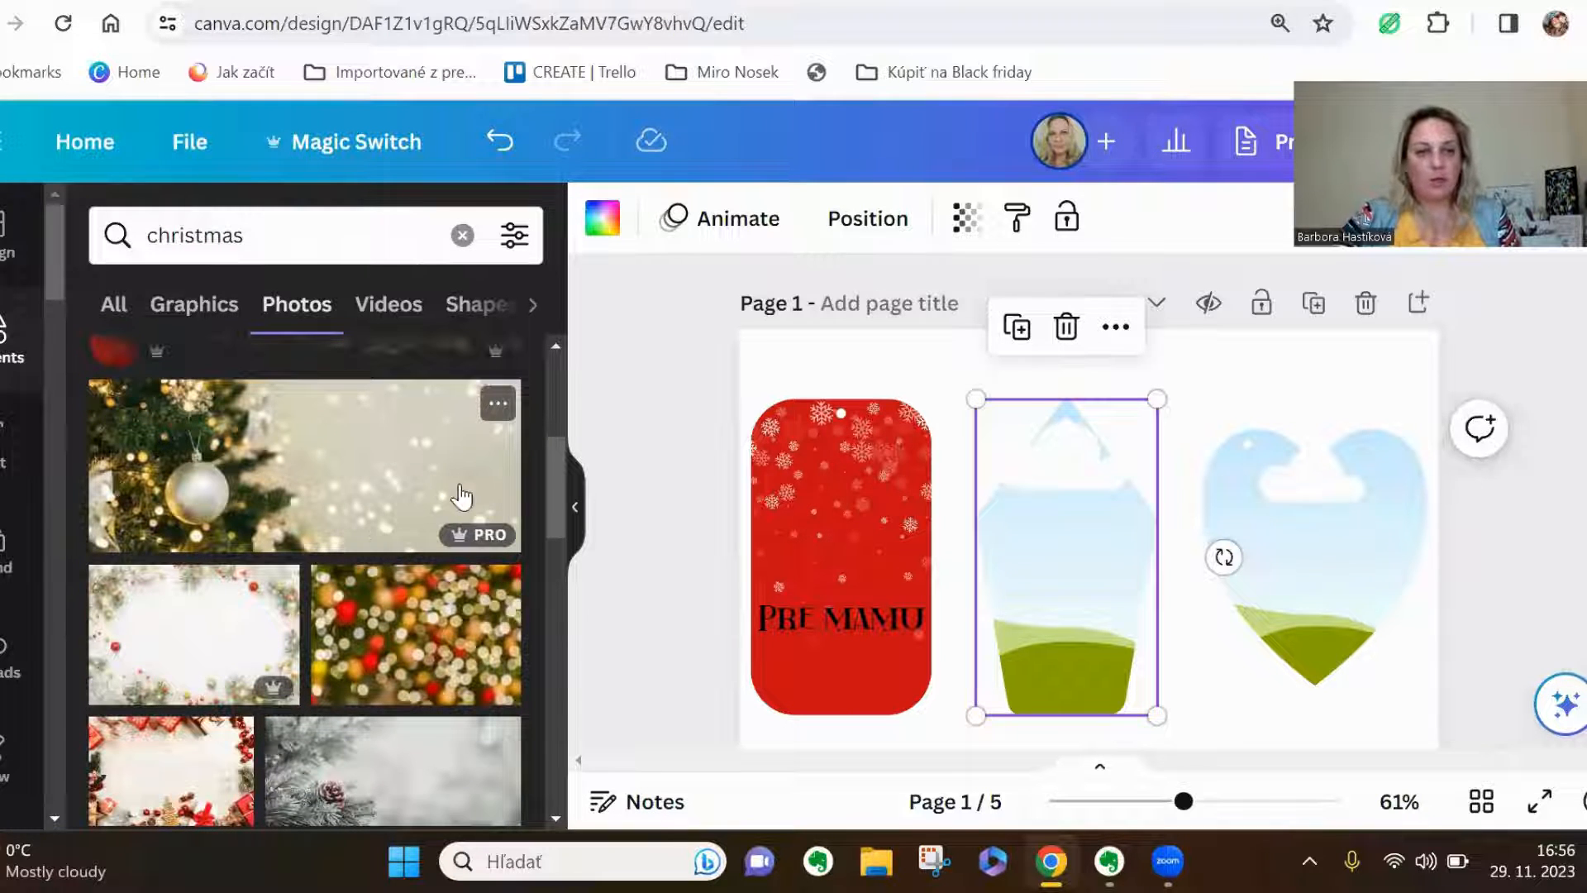
pyautogui.moveTo(201, 488); pyautogui.dragTo(1009, 549)
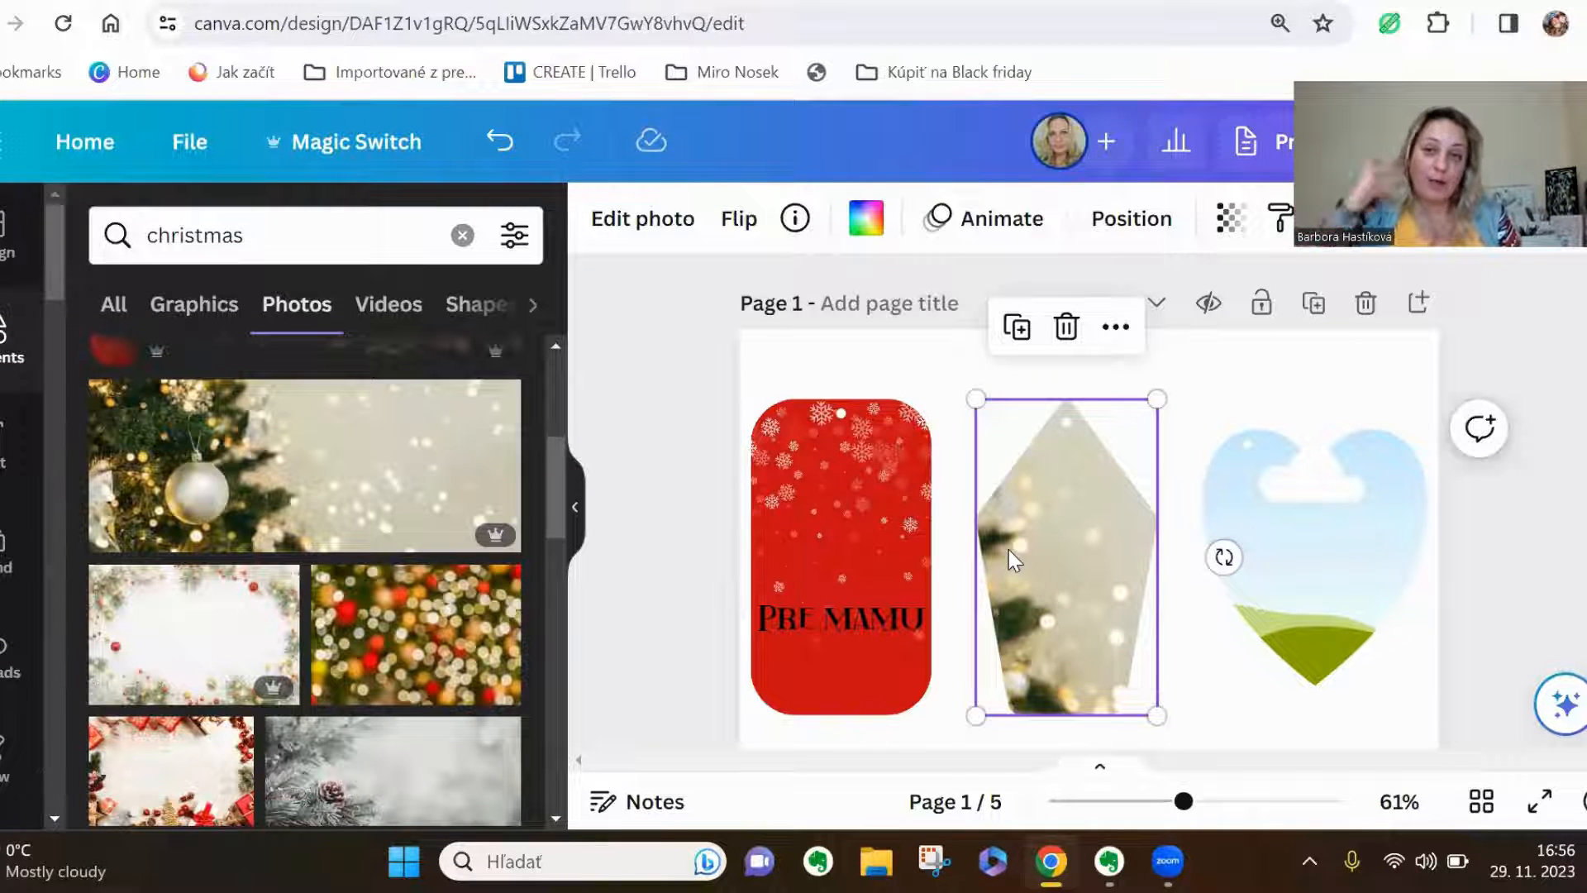
# Reposition the photo inside the middle tag so the silver bauble is centred in the frame
pyautogui.doubleClick(1075, 557)
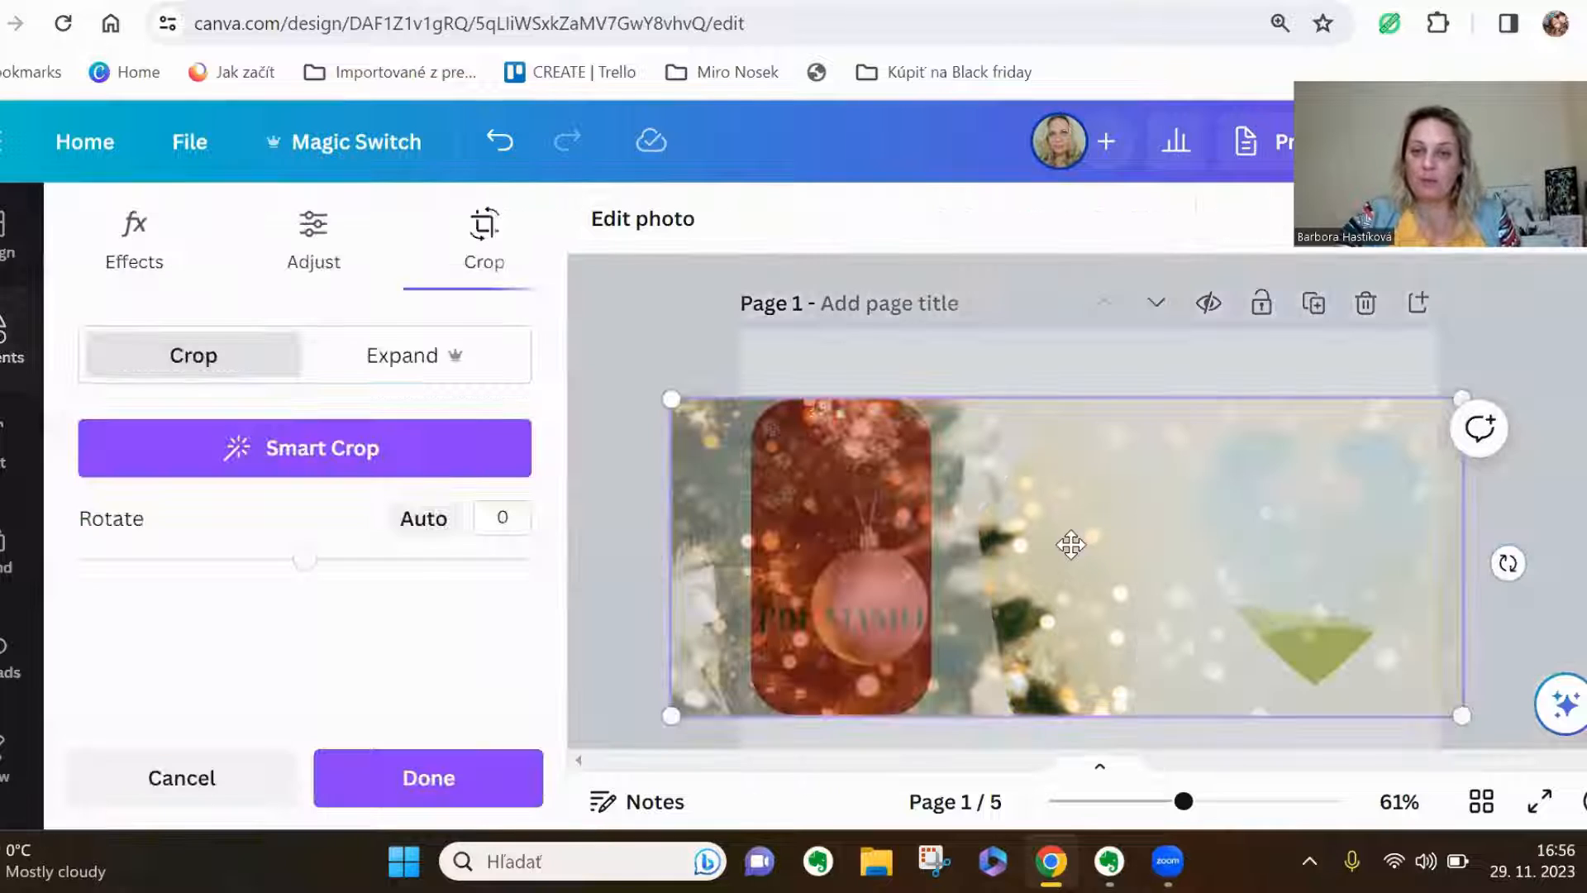
pyautogui.moveTo(1059, 563); pyautogui.dragTo(1130, 563)
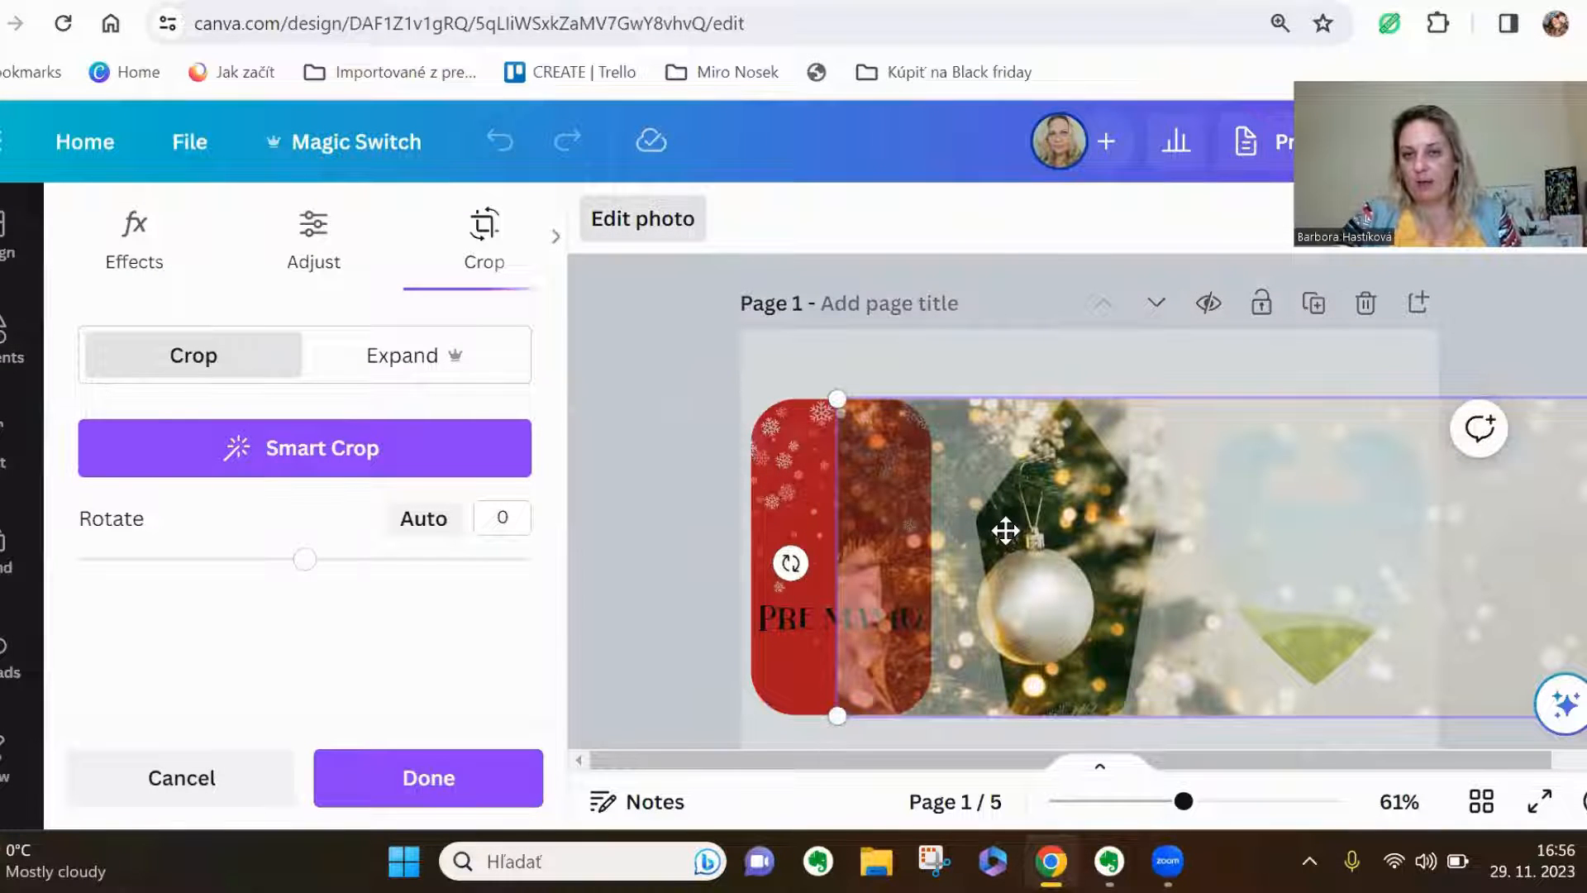
pyautogui.moveTo(1059, 538); pyautogui.dragTo(1105, 546)
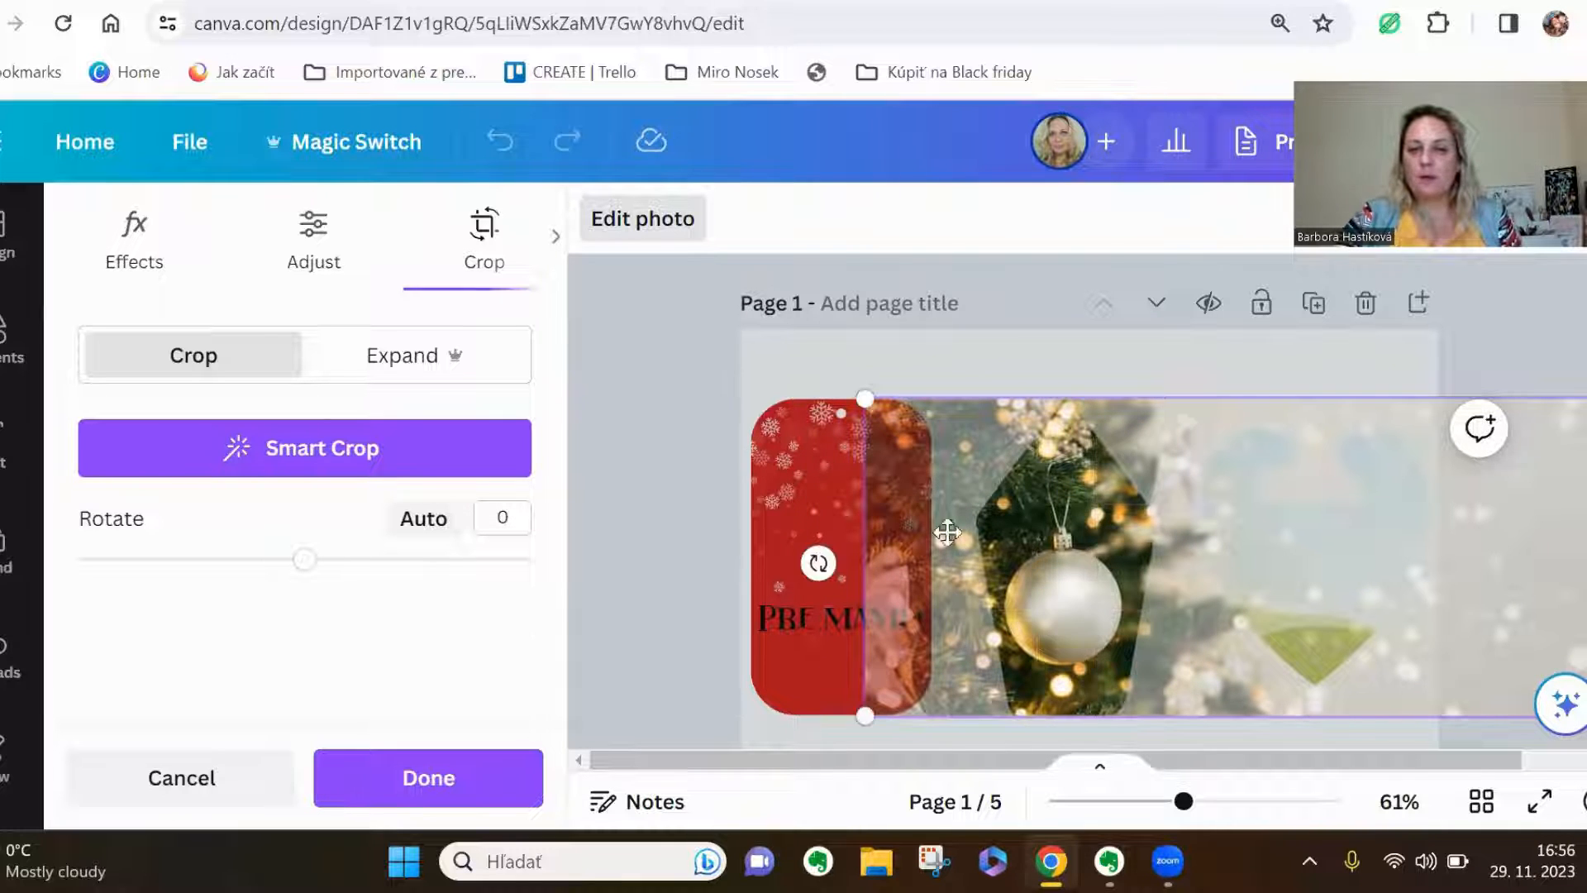
pyautogui.click(696, 548)
pyautogui.click(1209, 695)
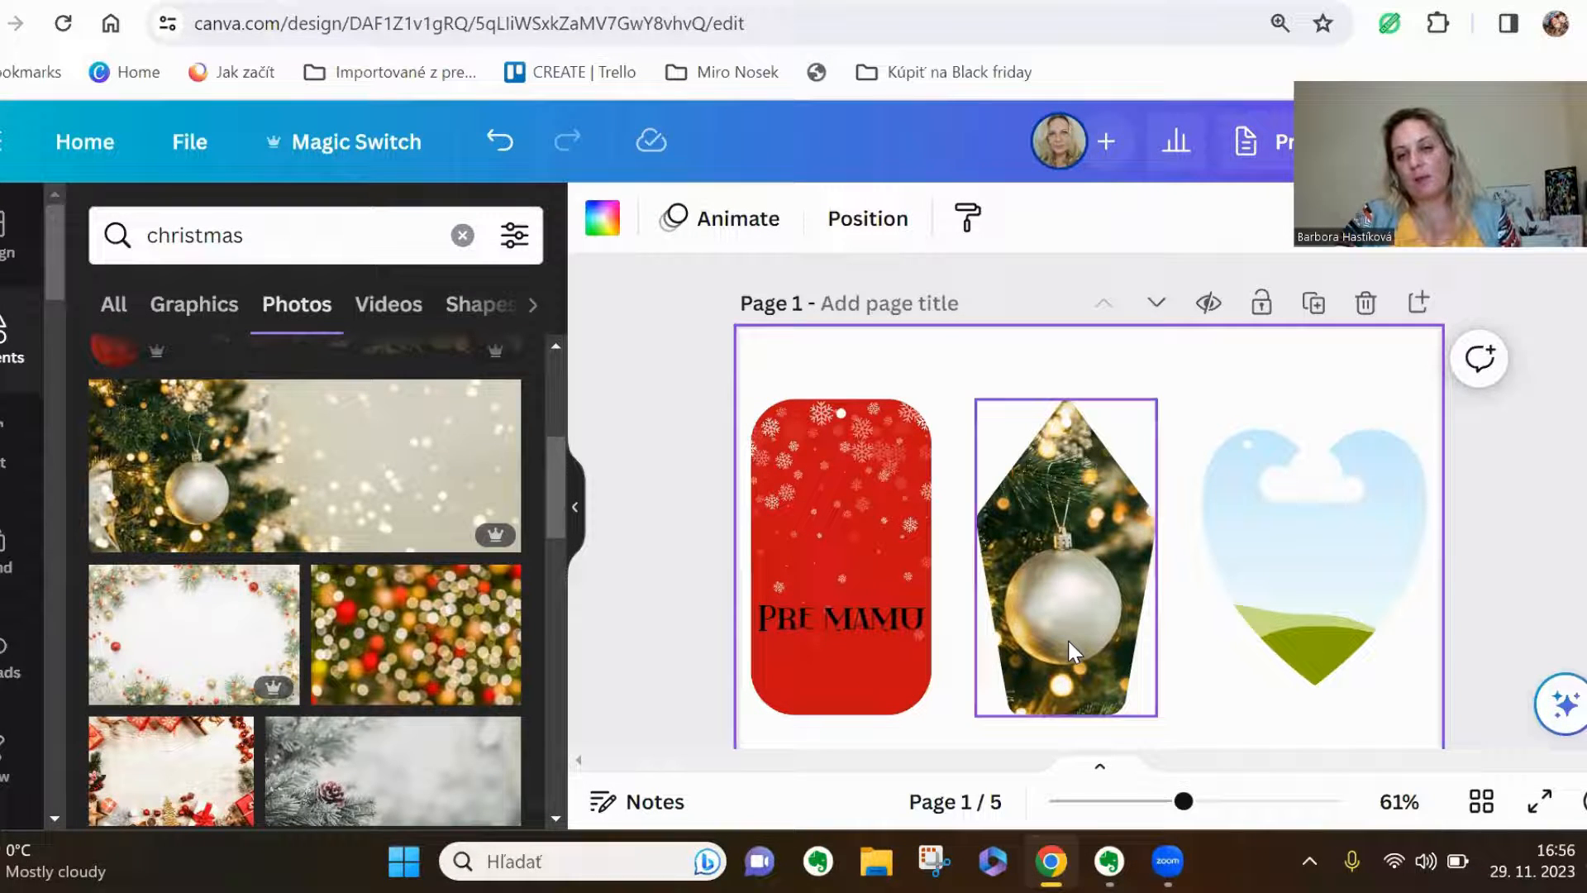
# Look through the photo editing effects and filters offered for the bauble photo in the middle tag
pyautogui.click(1078, 556)
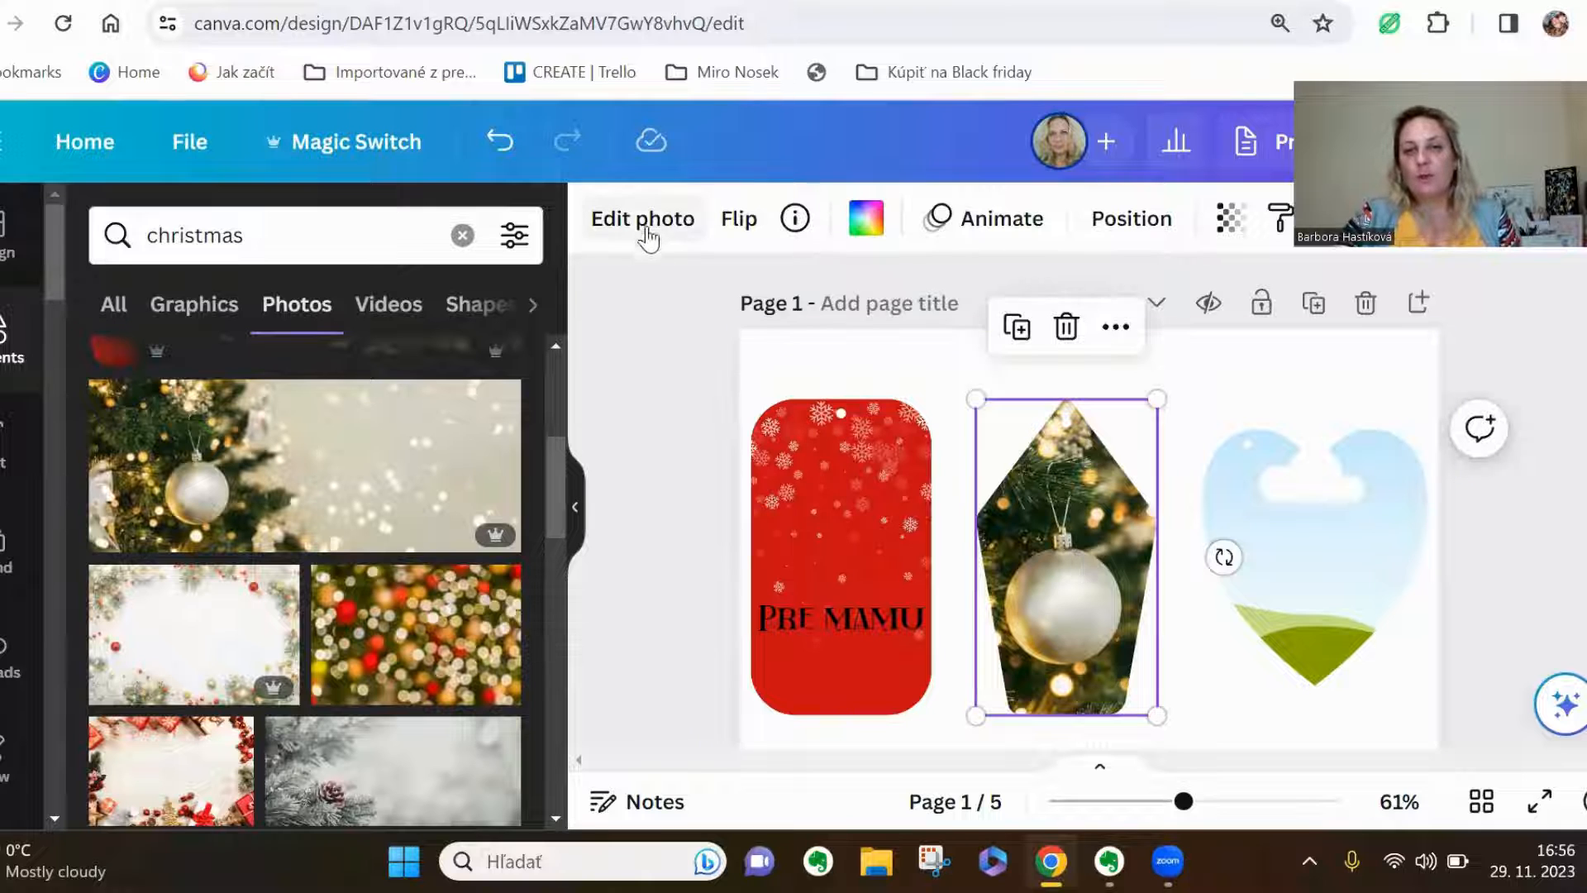
pyautogui.click(597, 221)
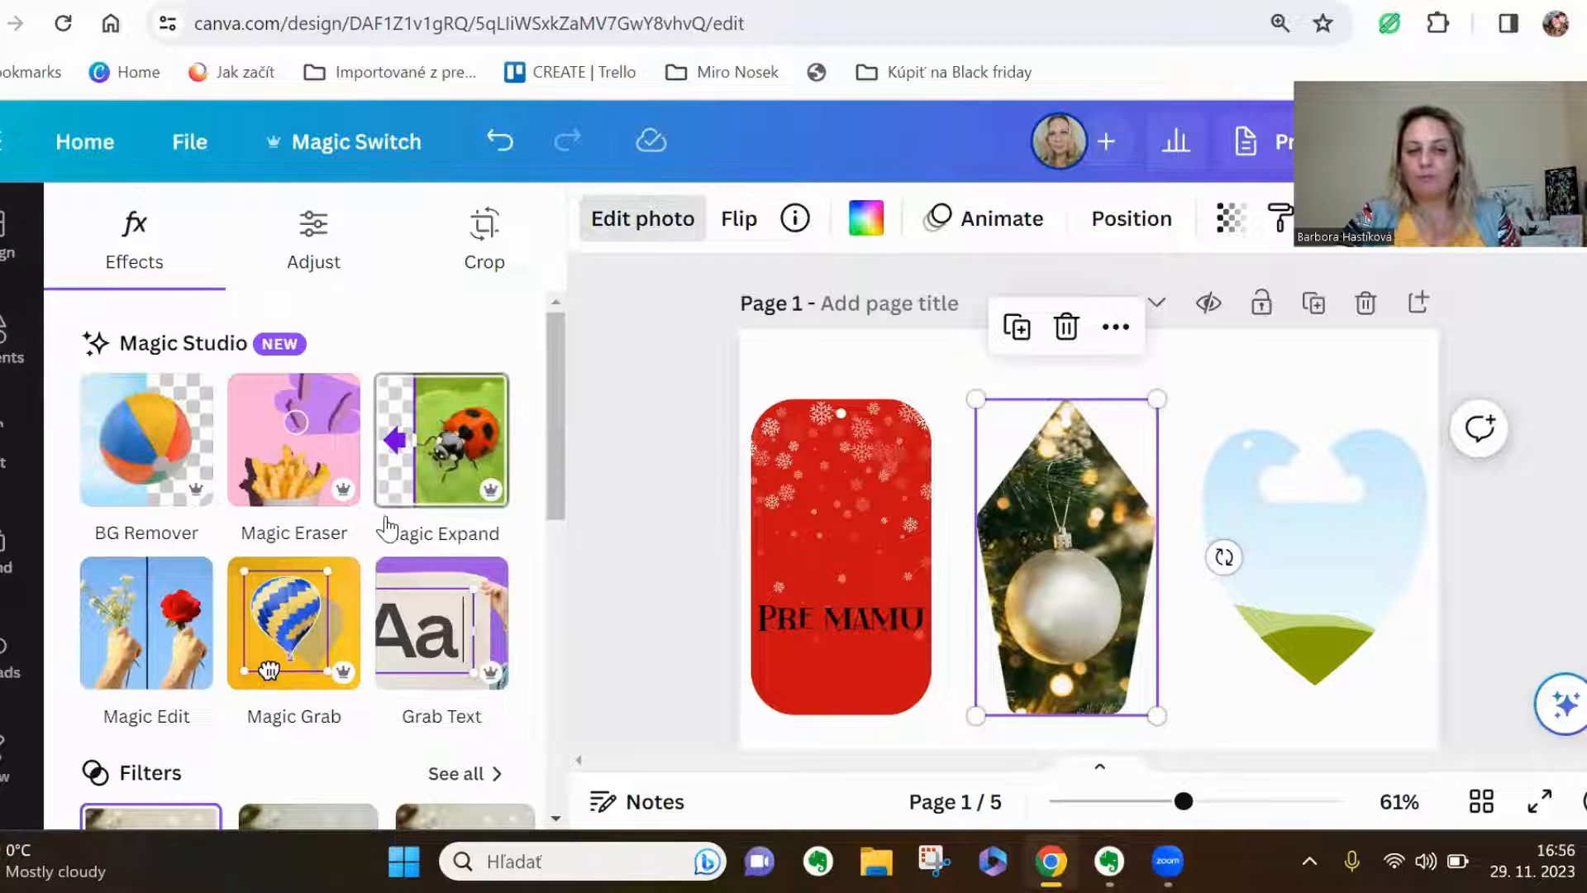
pyautogui.scroll(-1, 386, 527)
pyautogui.scroll(-2, 386, 528)
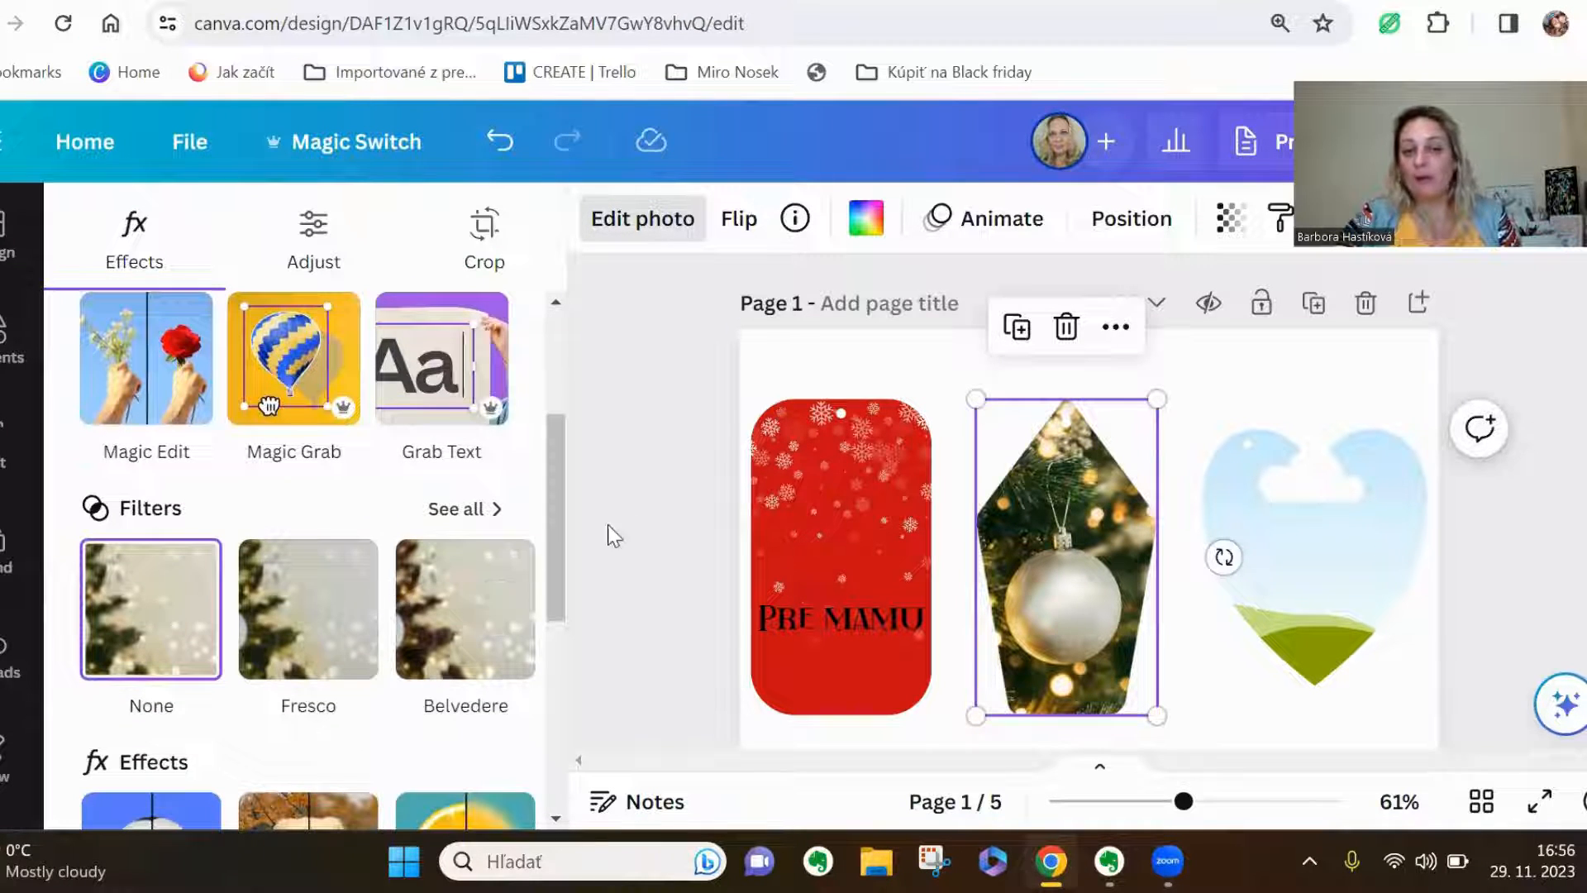
pyautogui.click(681, 514)
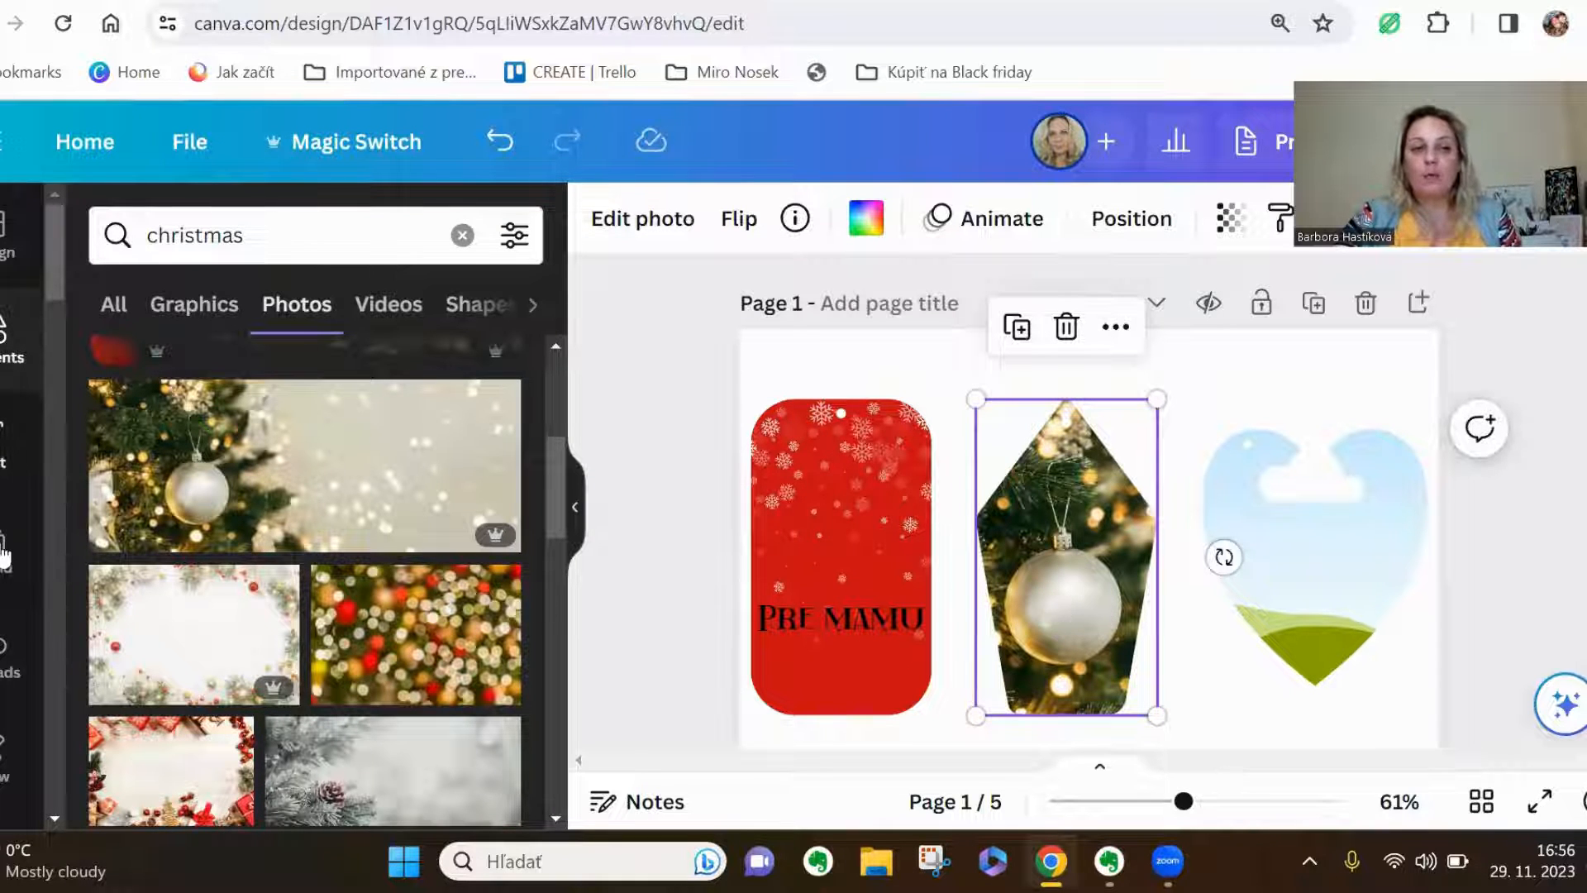
# Replace the bauble photo in the middle tag with the first portrait photo from the uploaded images
pyautogui.click(3, 659)
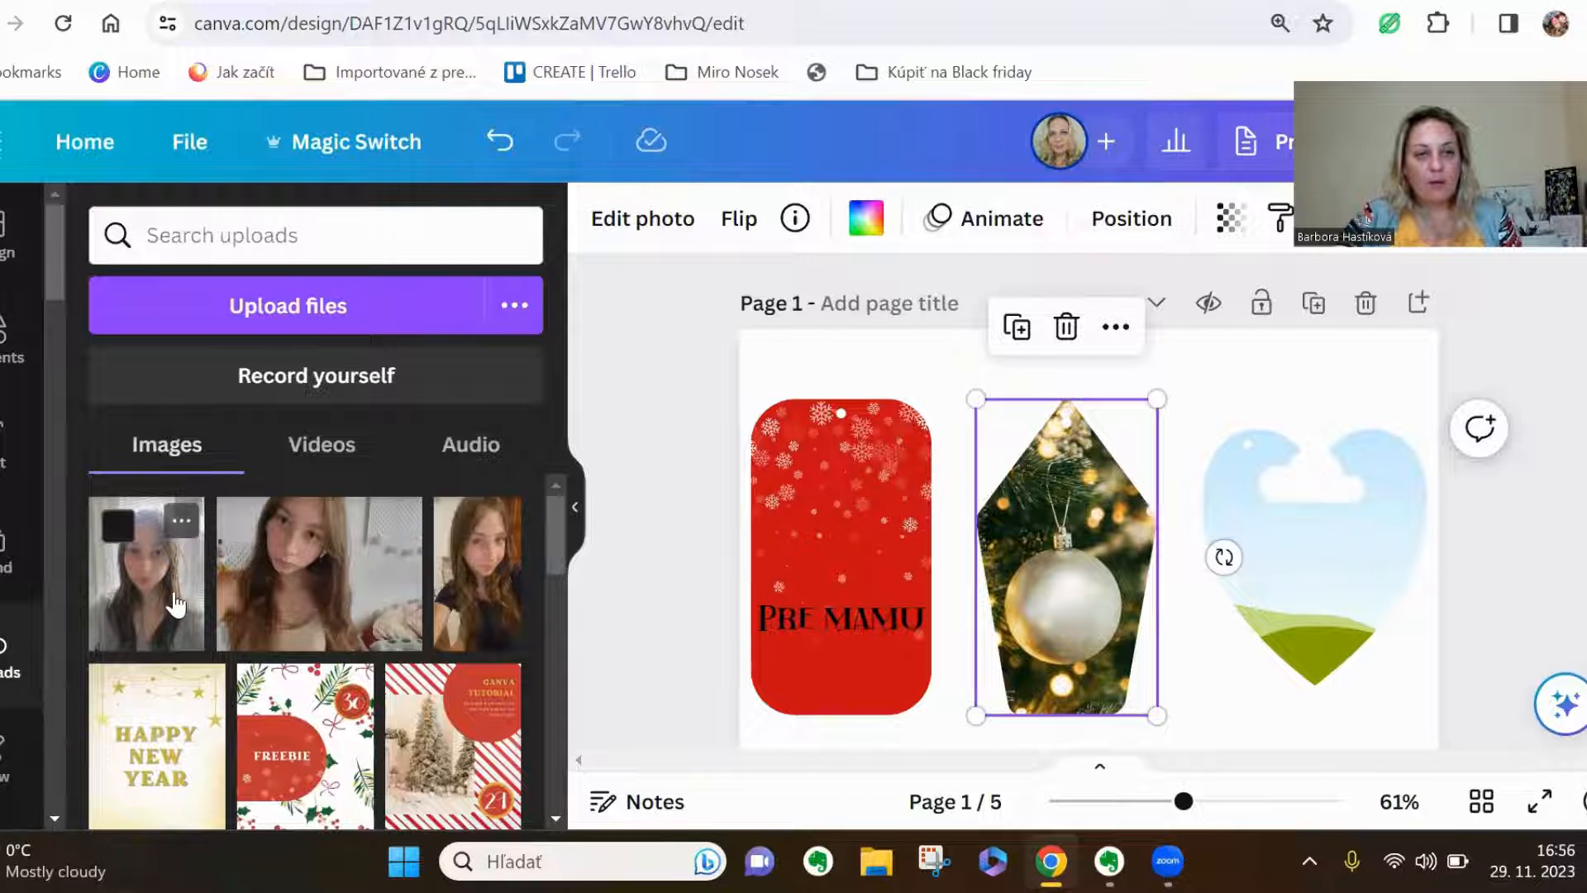
pyautogui.moveTo(169, 603); pyautogui.dragTo(1016, 532)
pyautogui.click(1182, 675)
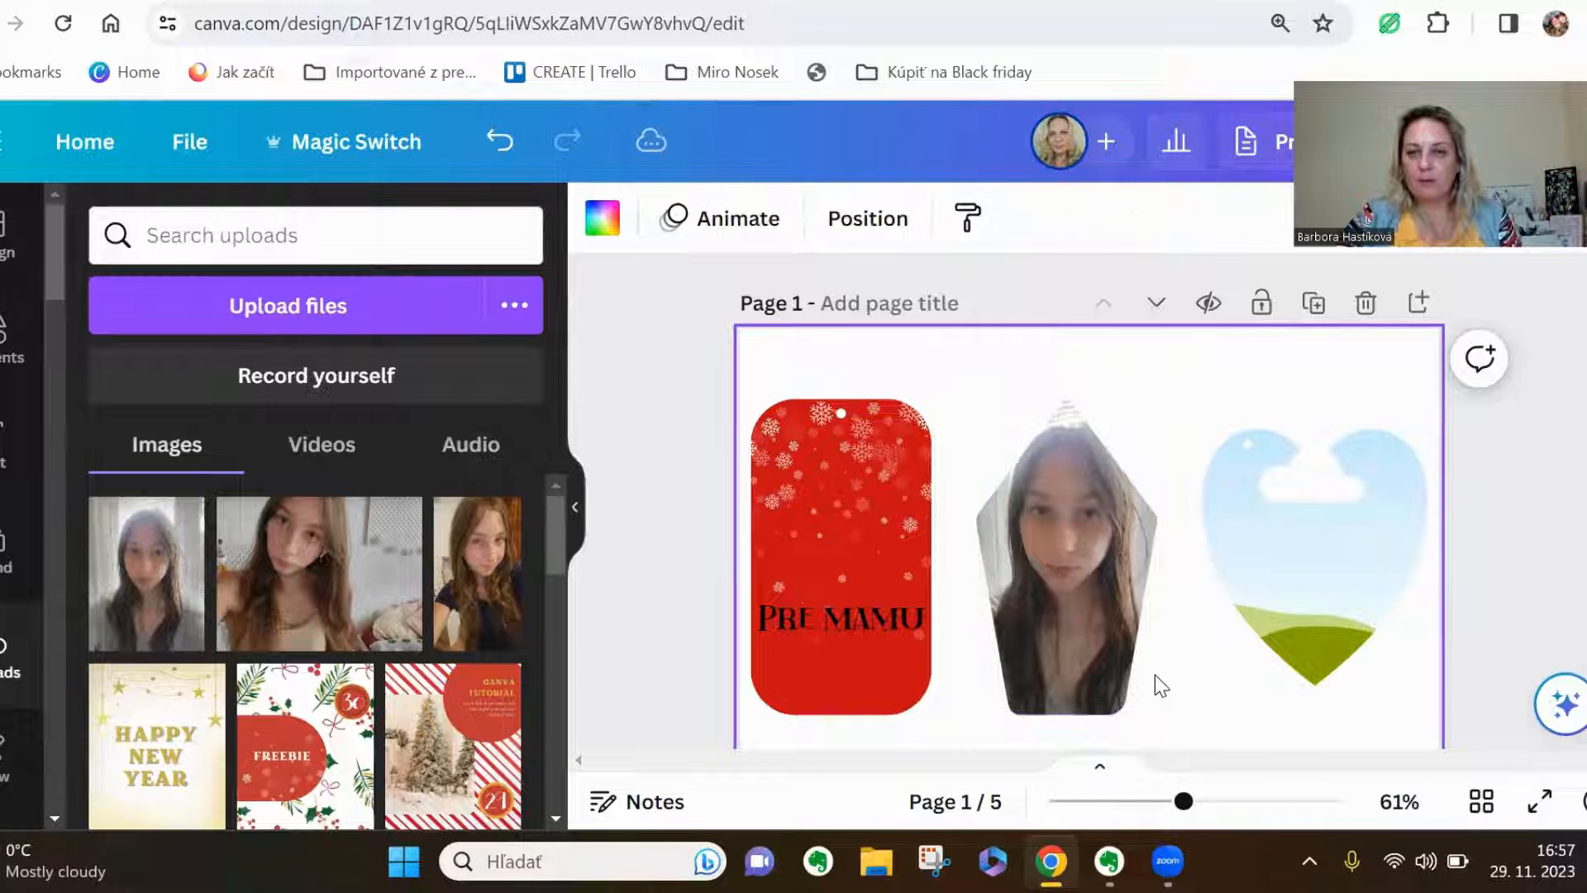
# Apply the warm Latte filter to the portrait photo in the middle tag
pyautogui.click(1083, 666)
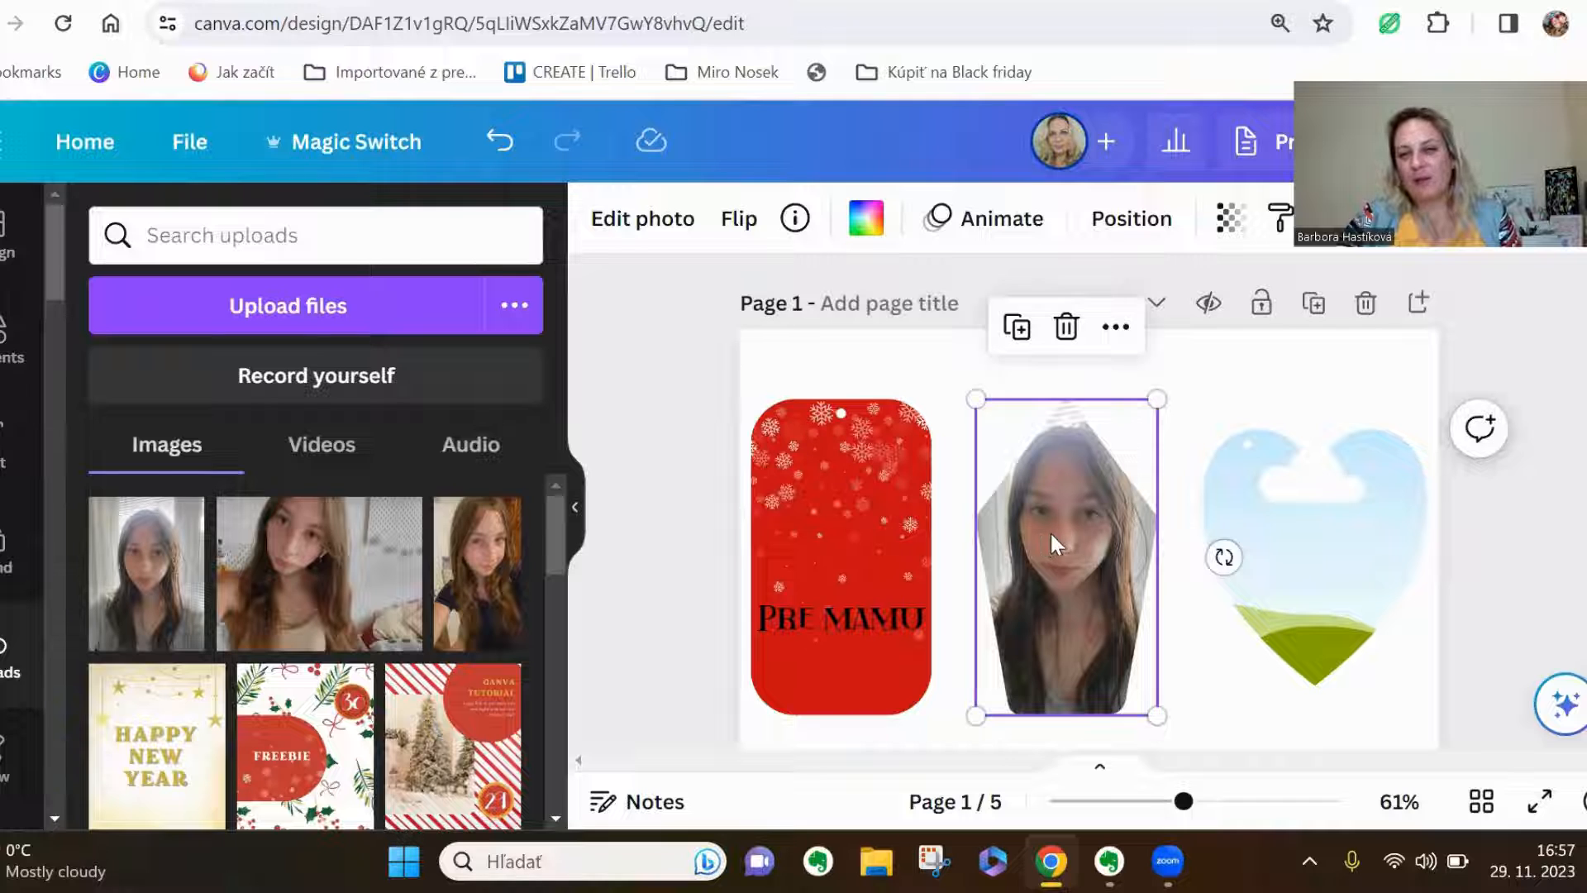
pyautogui.click(643, 220)
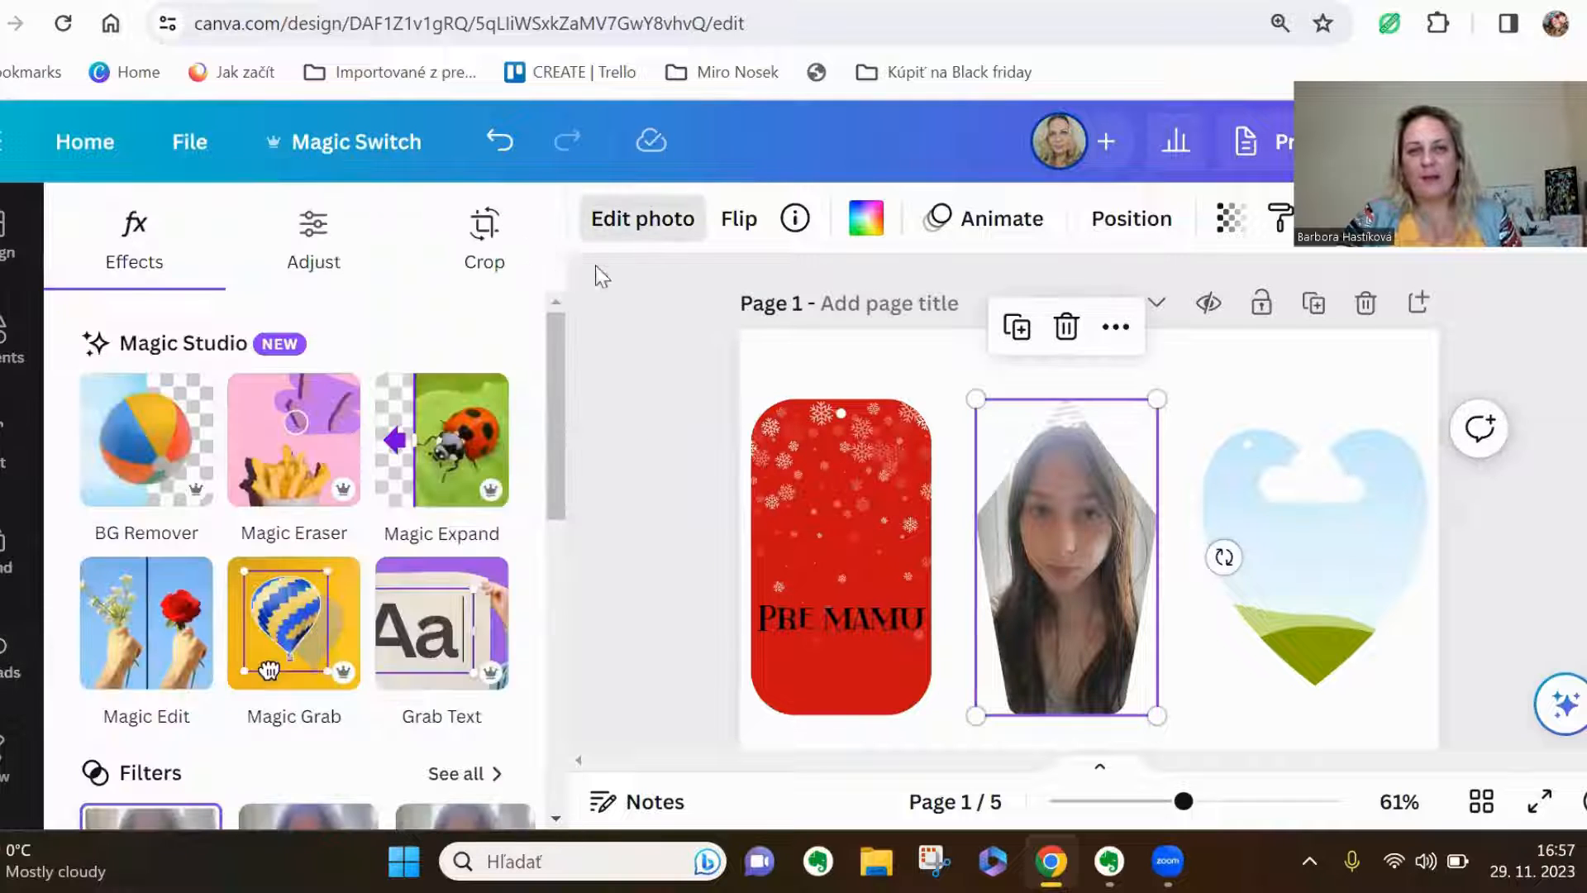
pyautogui.scroll(-3, 412, 558)
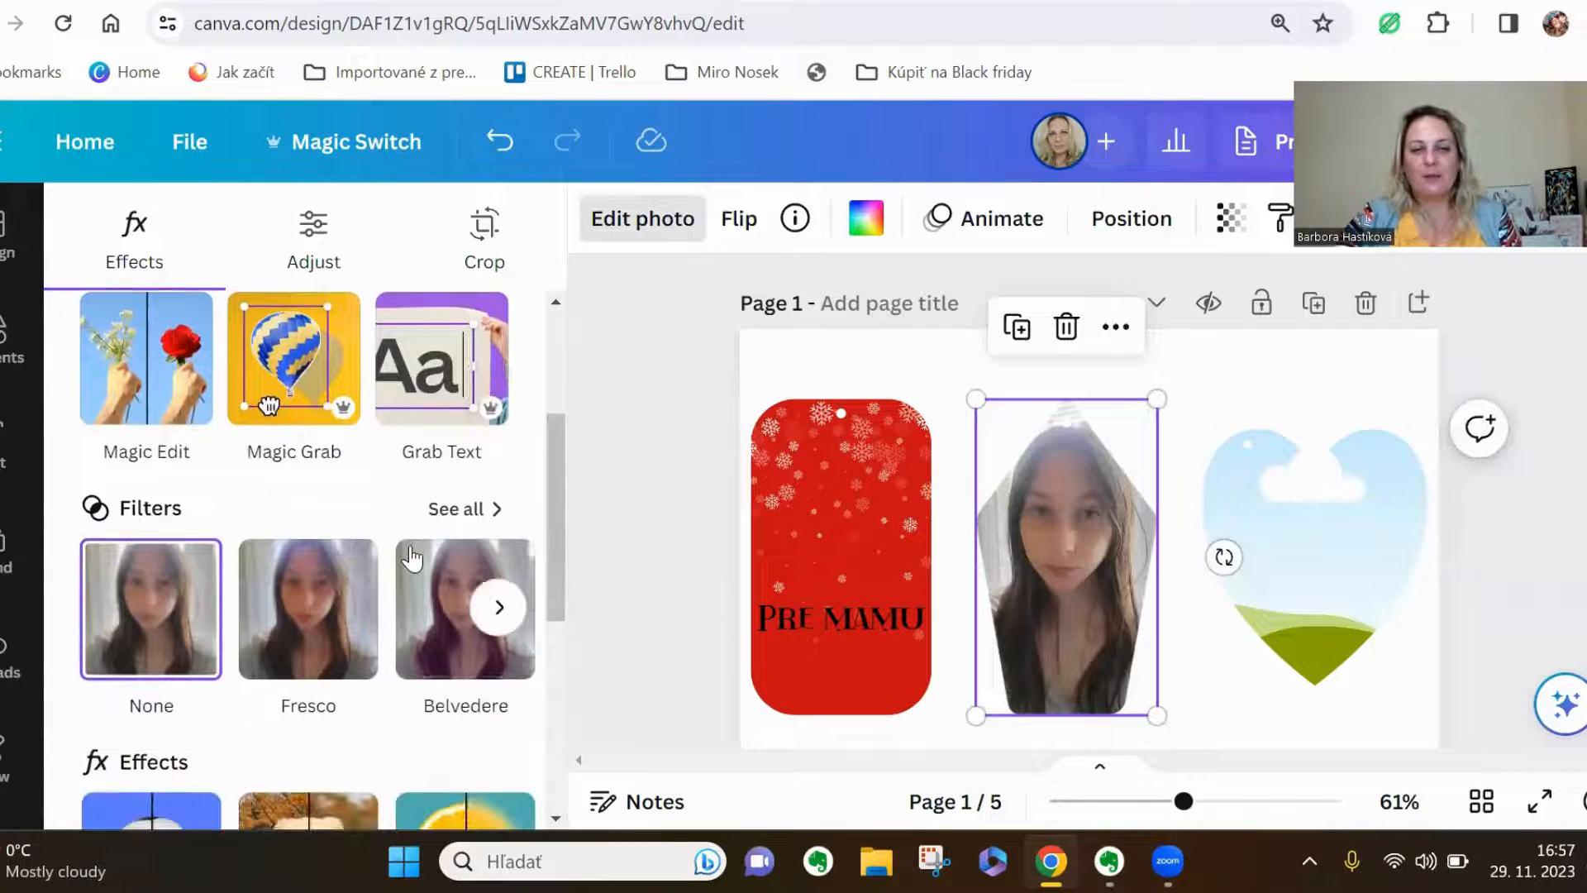
pyautogui.click(489, 513)
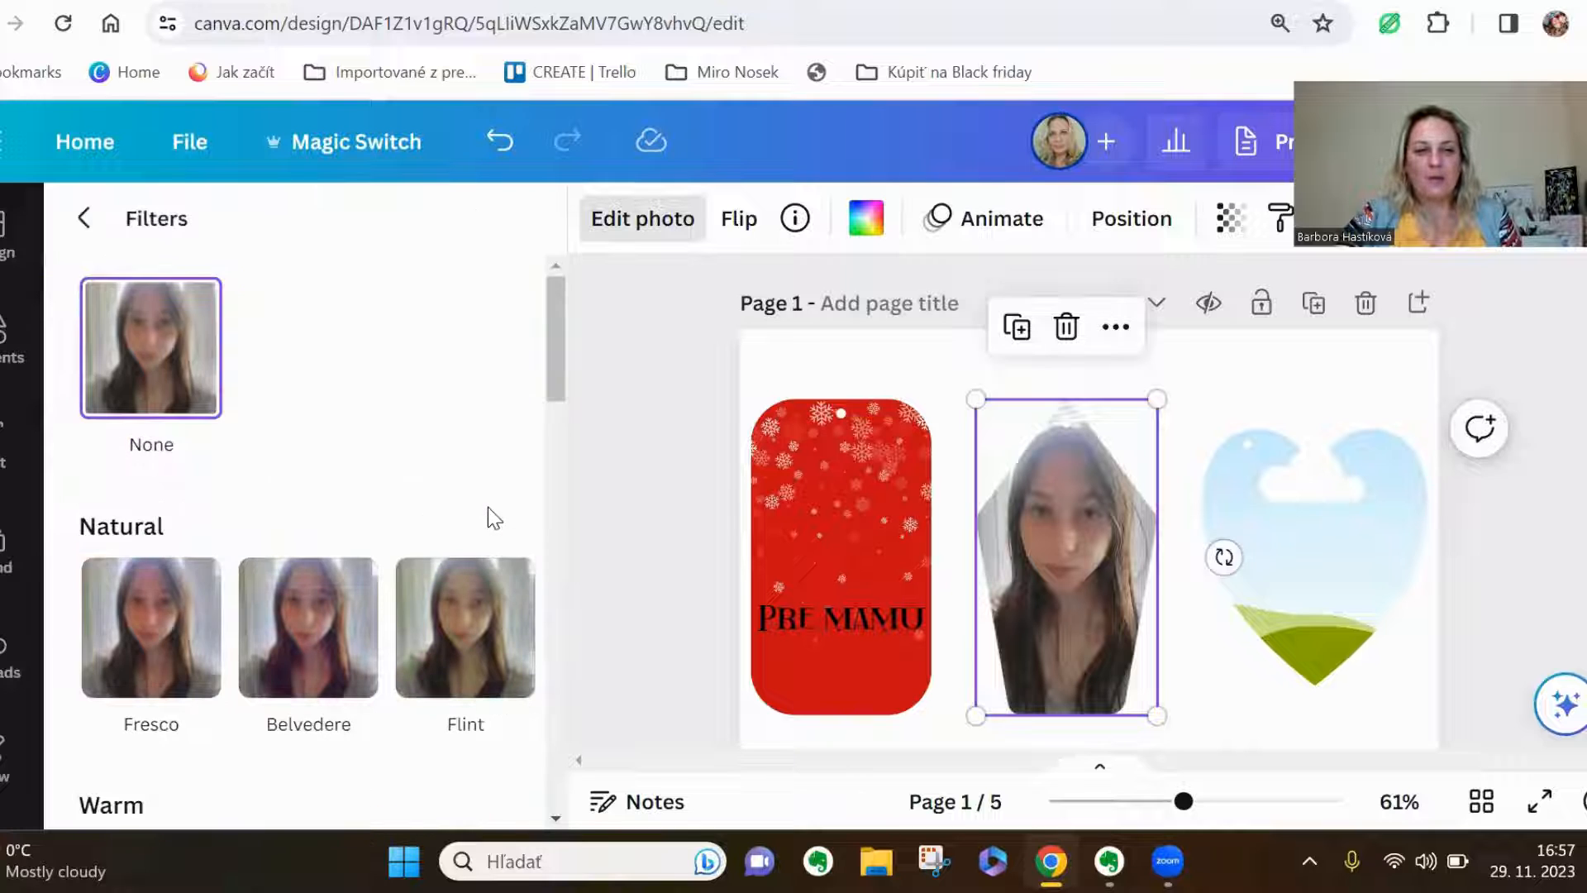
pyautogui.scroll(-5, 484, 524)
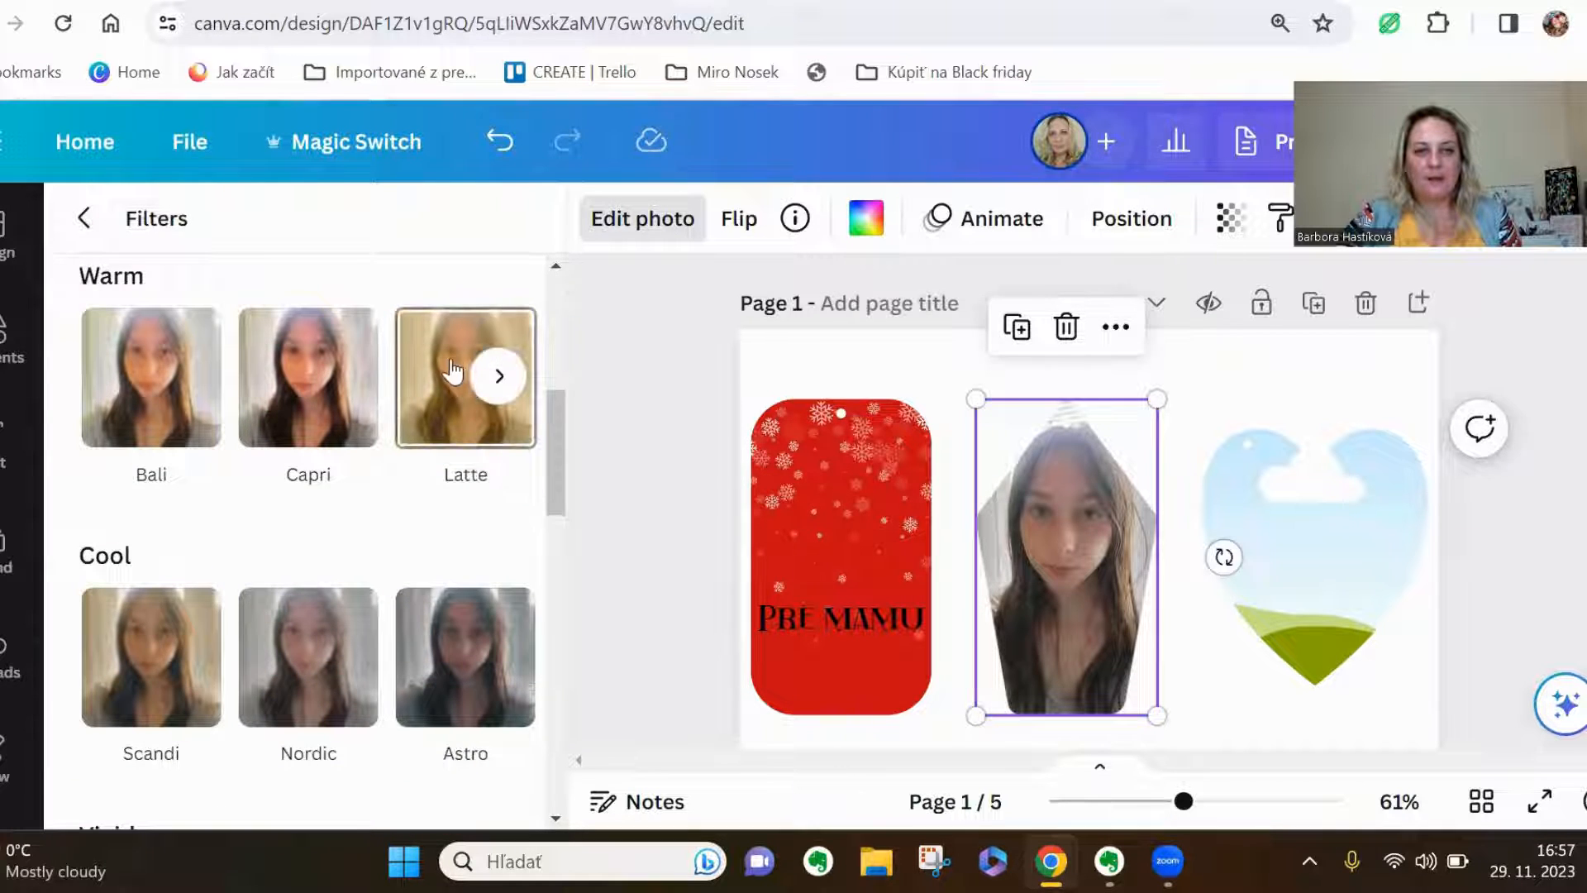
pyautogui.click(465, 389)
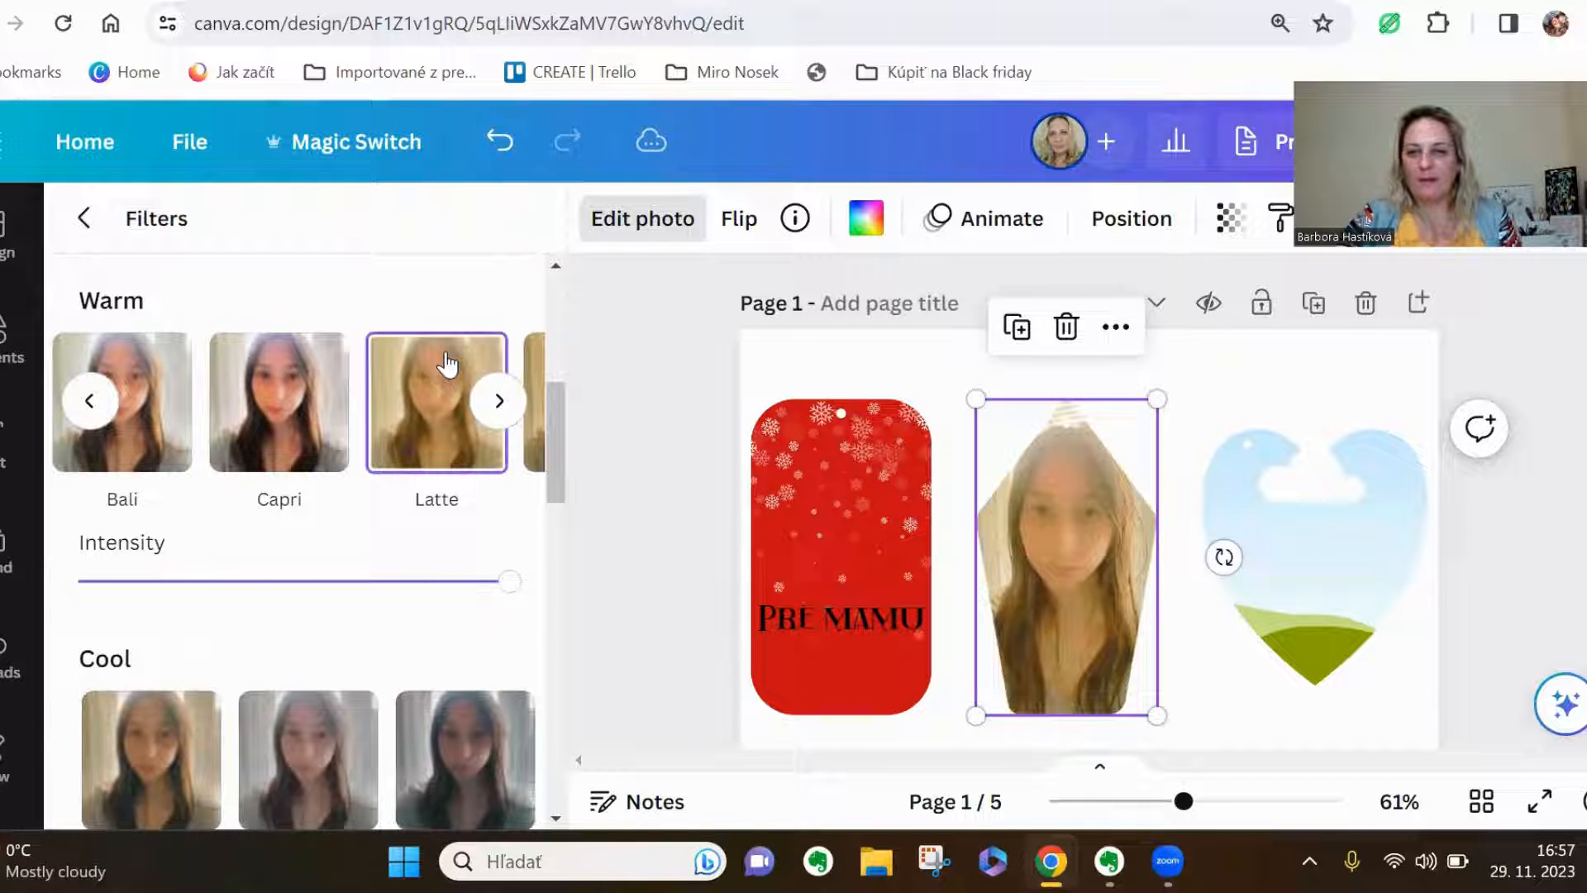
pyautogui.click(701, 537)
# Duplicate the "PRE MAMU" text onto the middle tag and replace "MAMU" in the copy with the other recipient's name
pyautogui.click(851, 618)
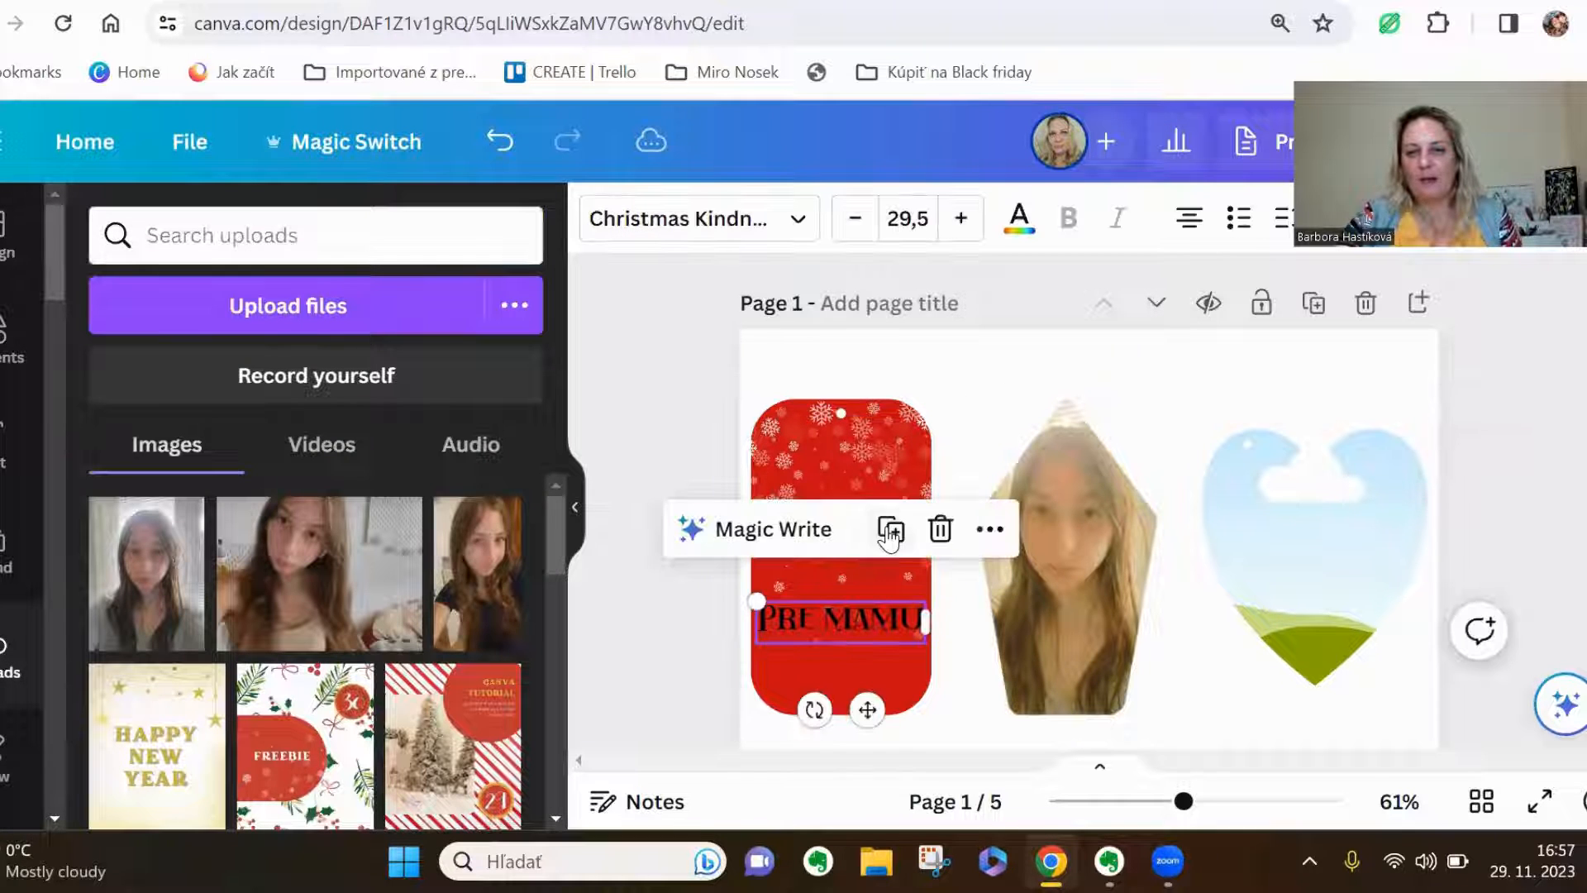
pyautogui.hotkey('ctrl', 'd')
pyautogui.moveTo(873, 616); pyautogui.dragTo(1138, 533)
pyautogui.click(1068, 518)
pyautogui.click(1059, 520)
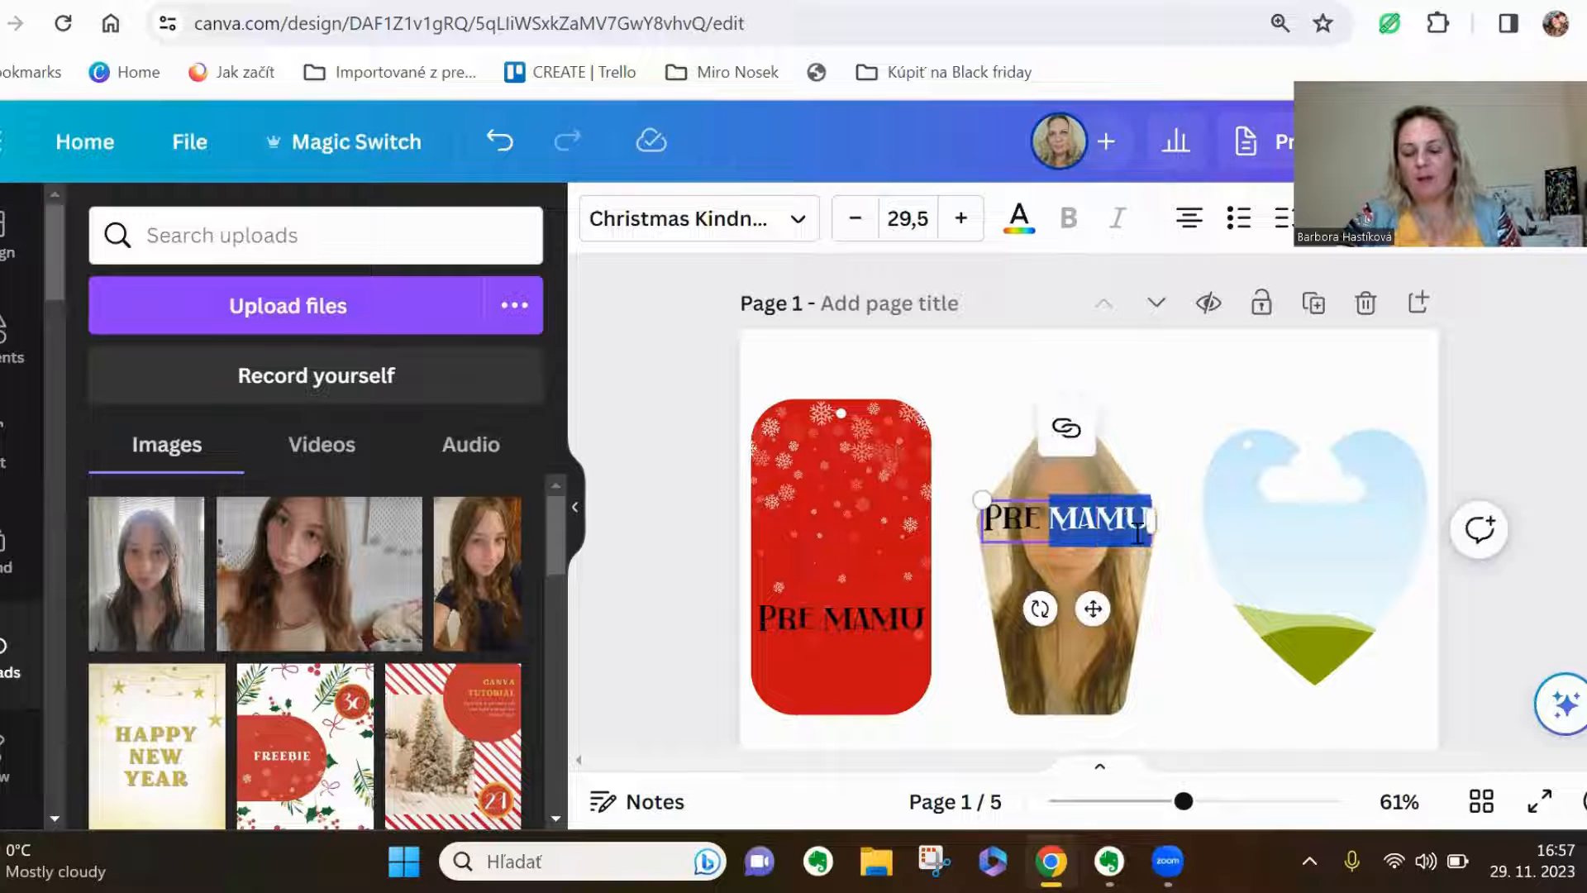
pyautogui.write('LUCI')
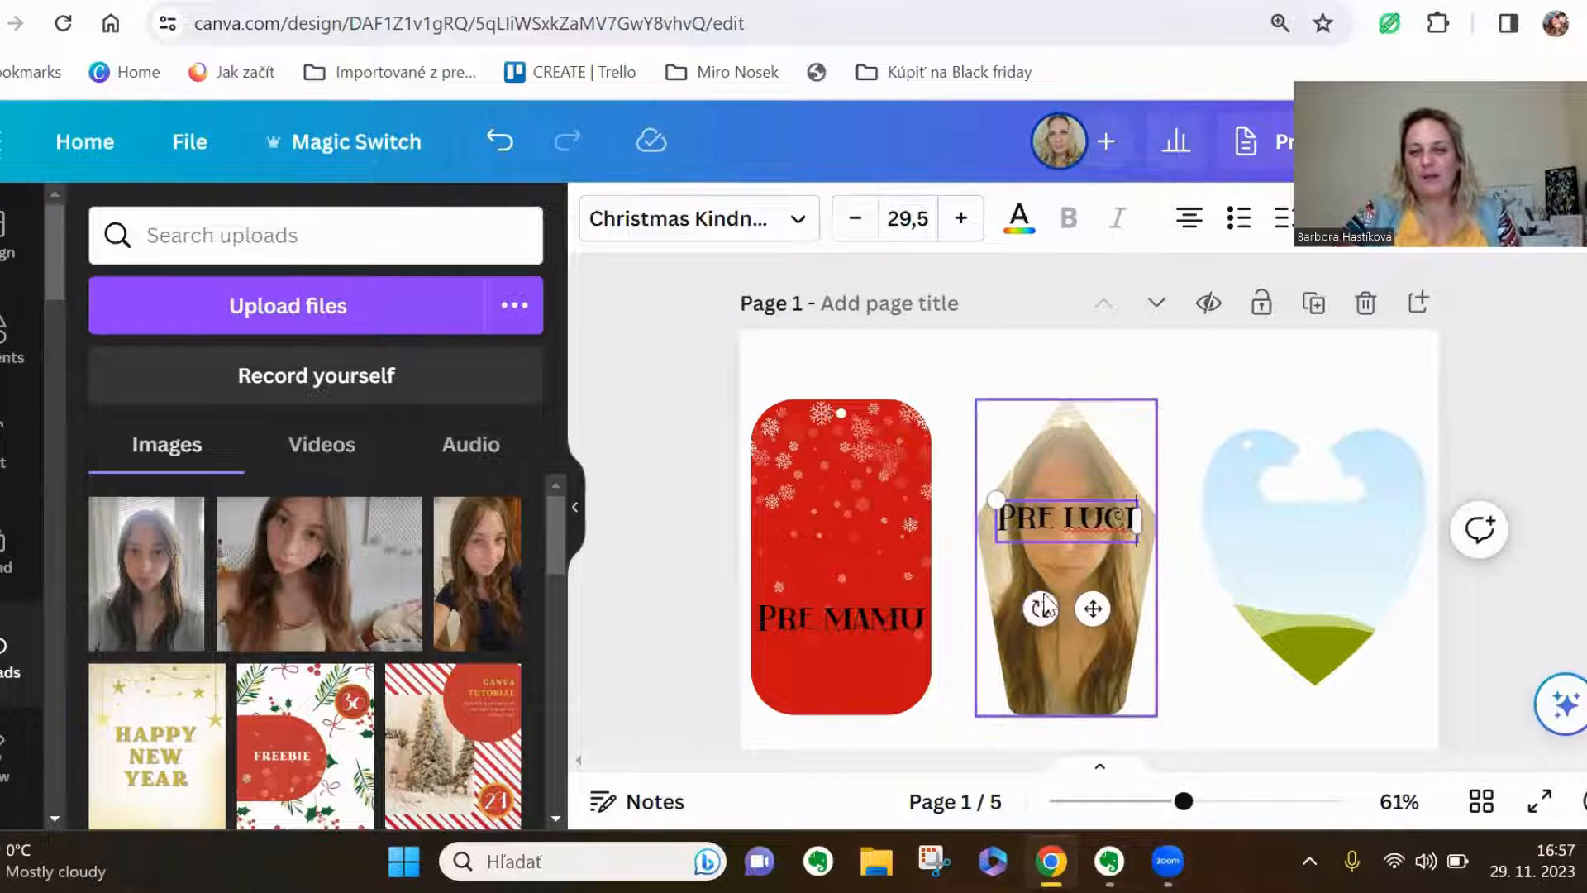
pyautogui.click(1180, 651)
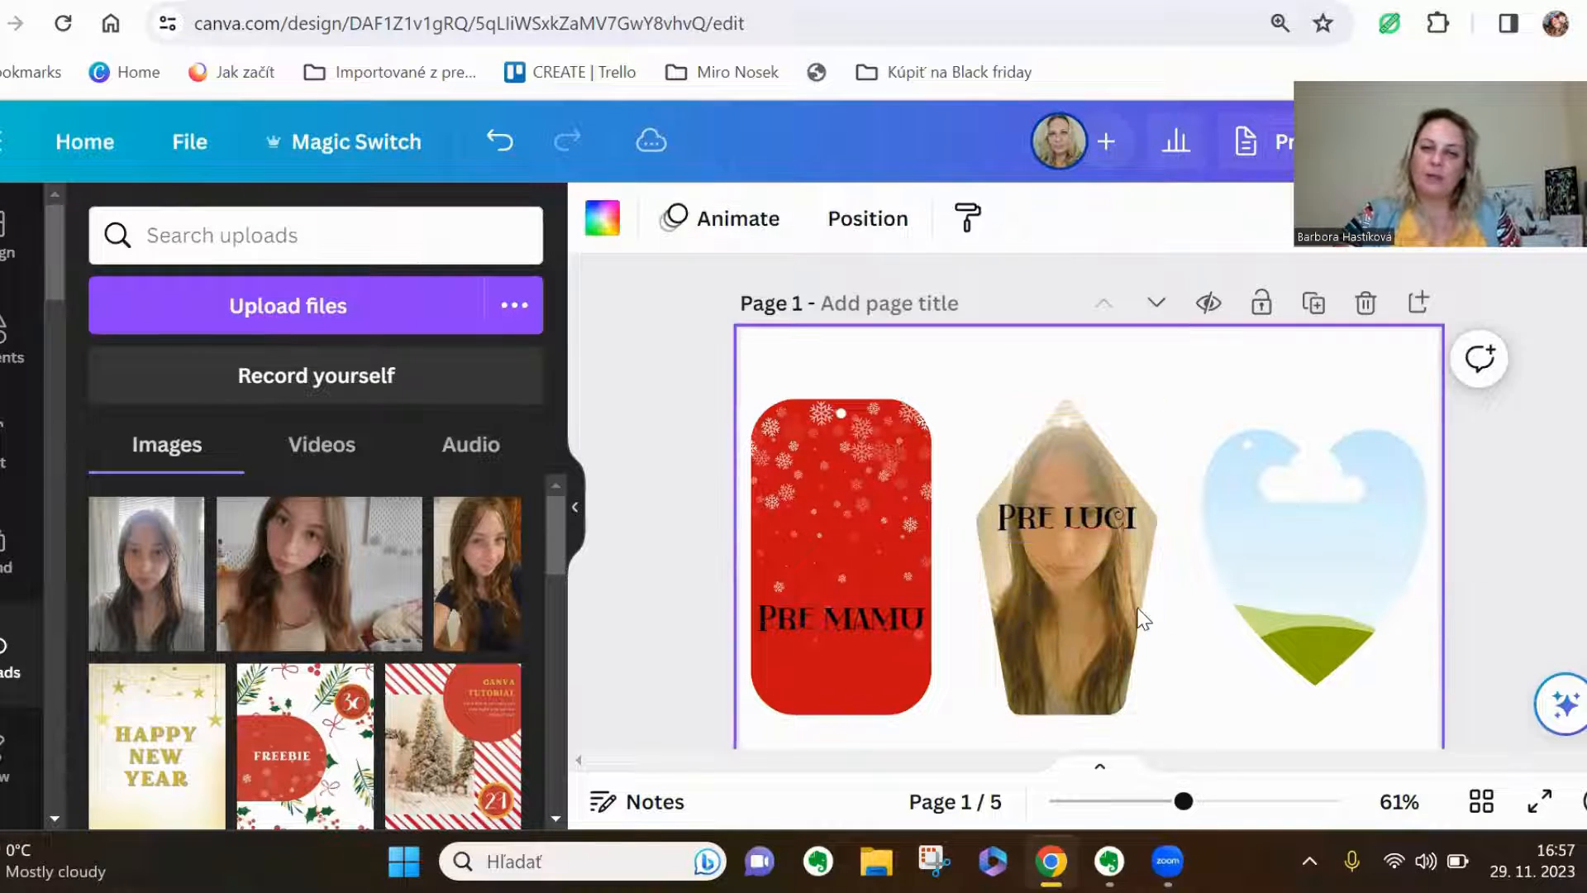
# Apply the Curve shape effect to the middle tag's recipient text and move it up above the face in the photo
pyautogui.click(1083, 528)
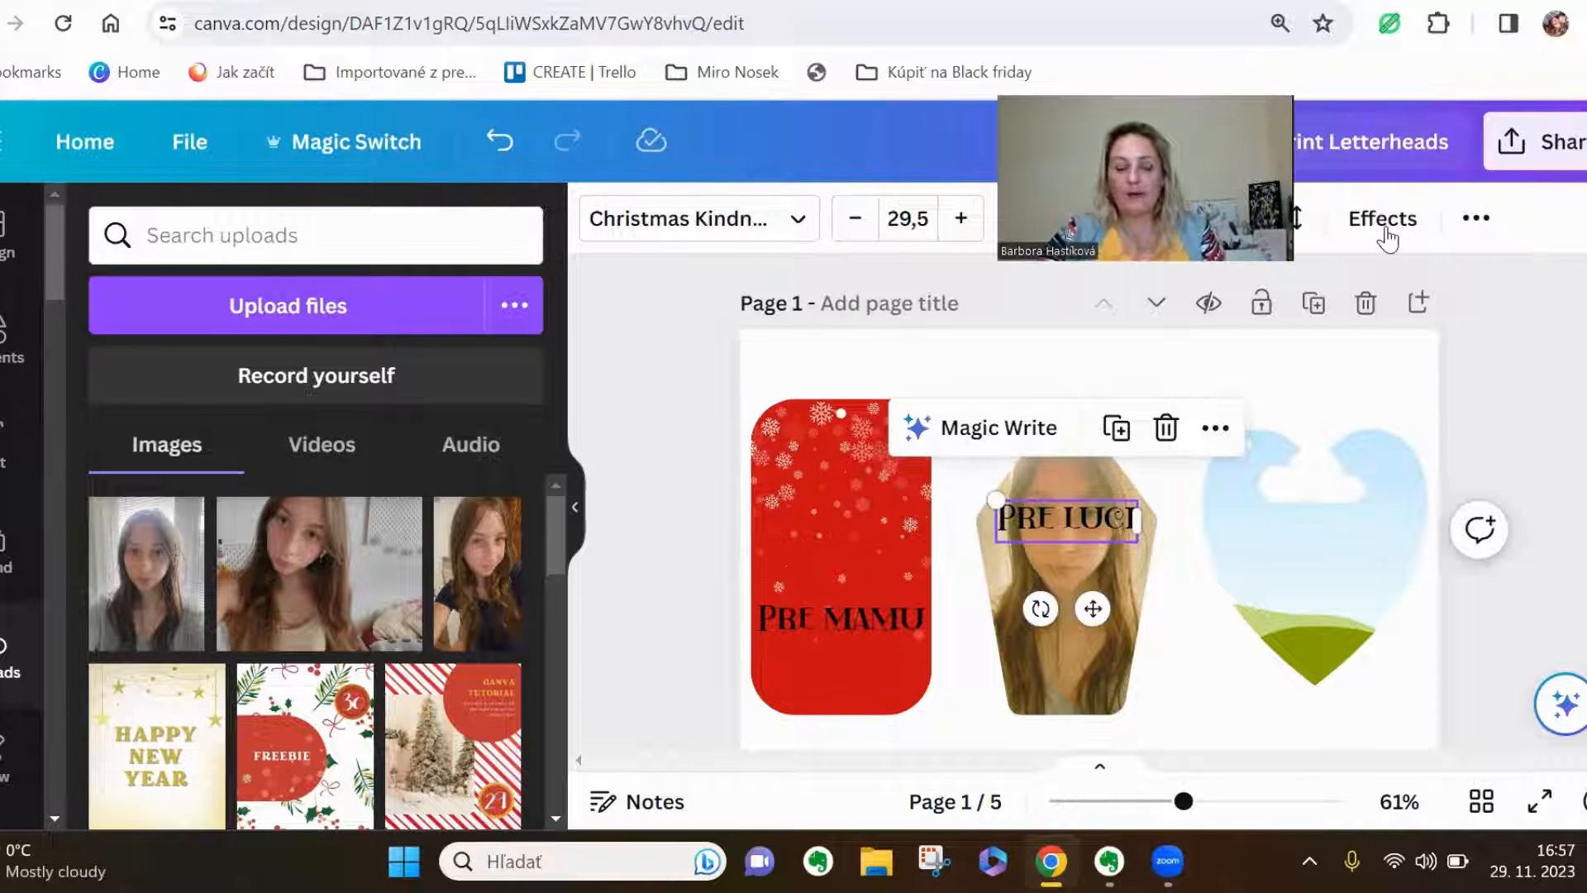
pyautogui.click(1386, 238)
pyautogui.click(317, 719)
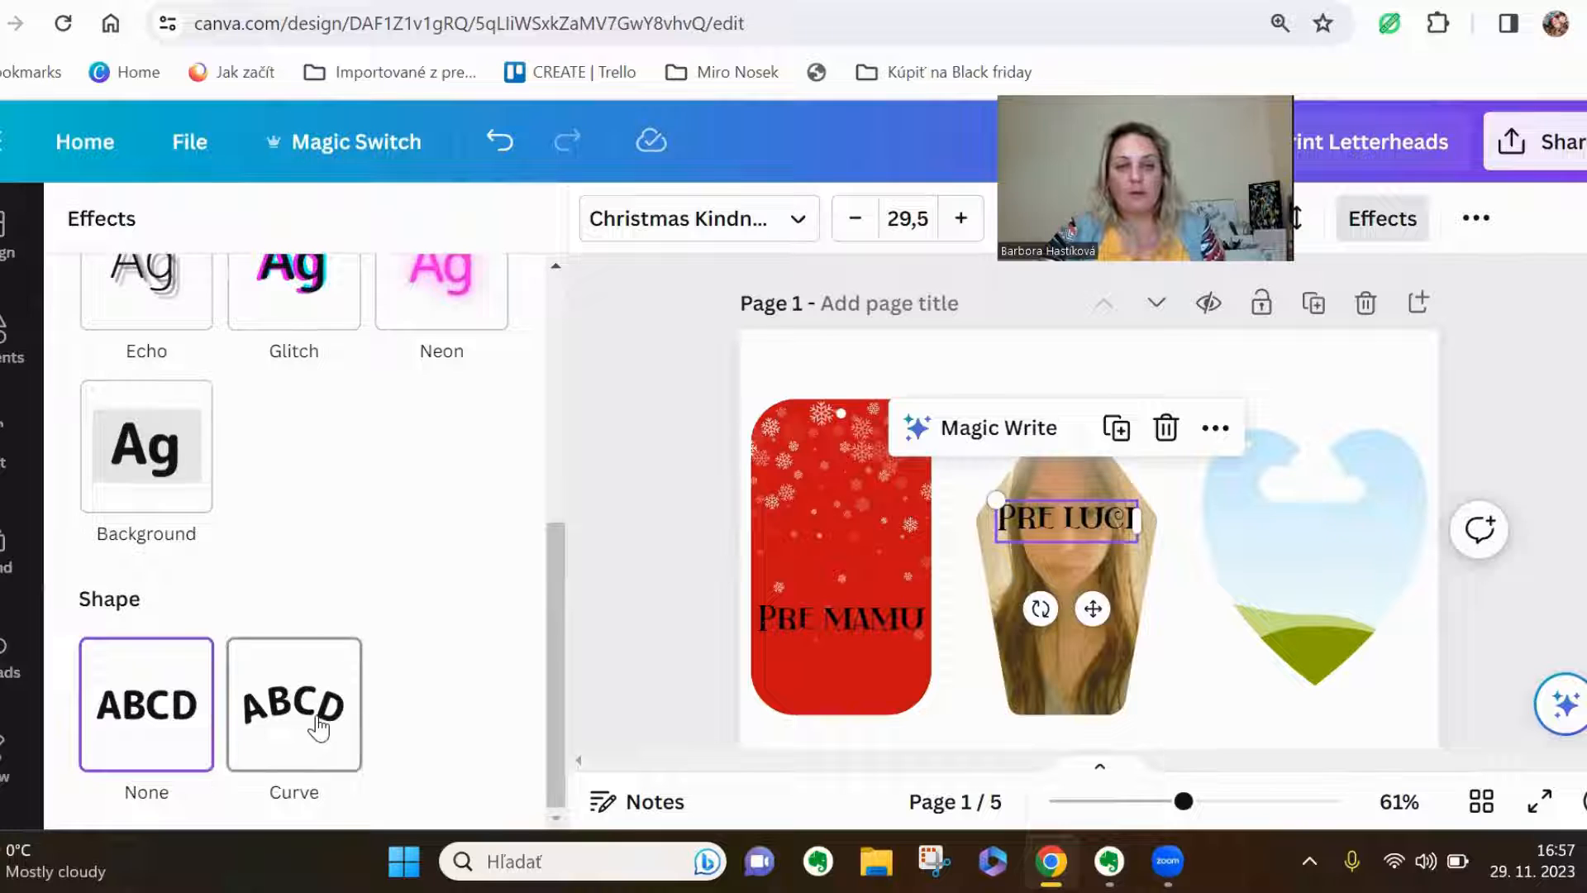
pyautogui.moveTo(1113, 559); pyautogui.dragTo(1121, 492)
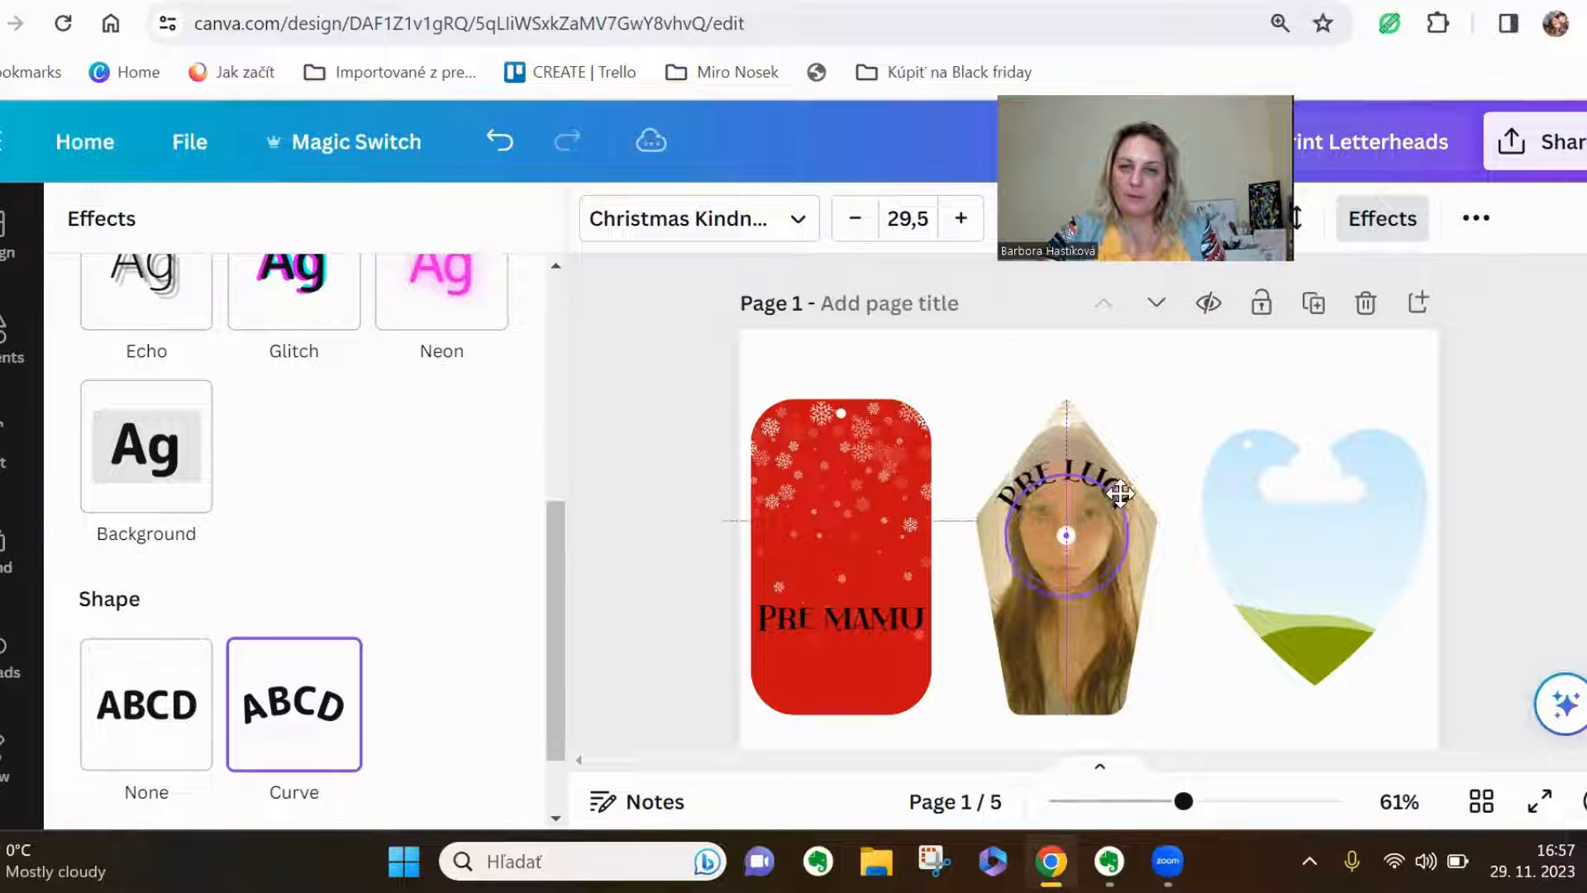
pyautogui.click(1199, 643)
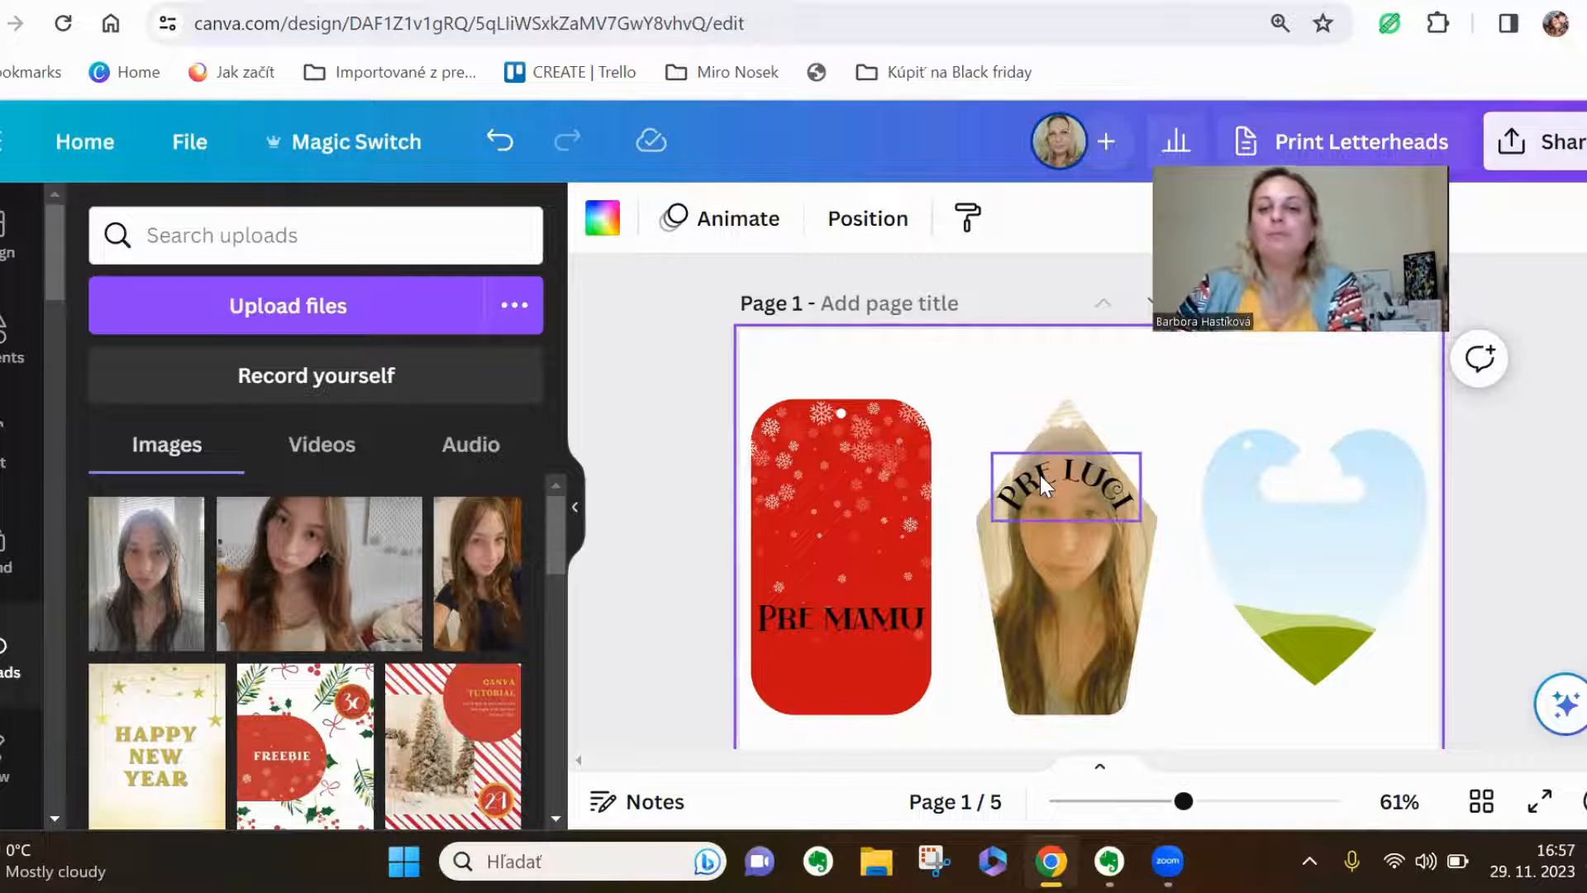
# Replace the portrait photo in the middle tag with a gradient fill whose first colour is dark red
pyautogui.click(1069, 606)
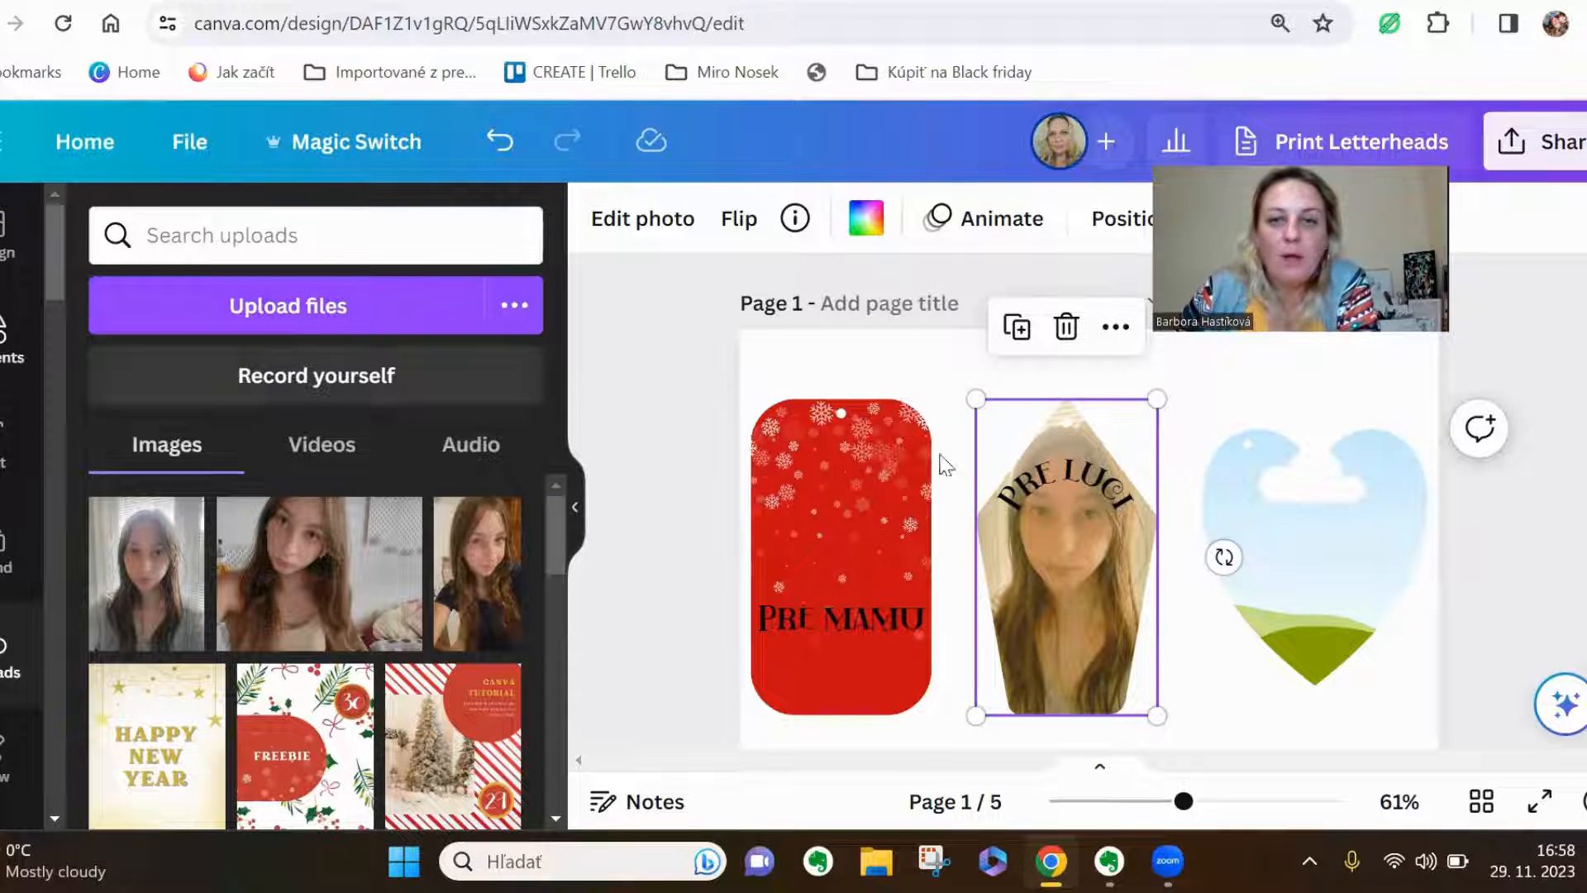
pyautogui.click(865, 220)
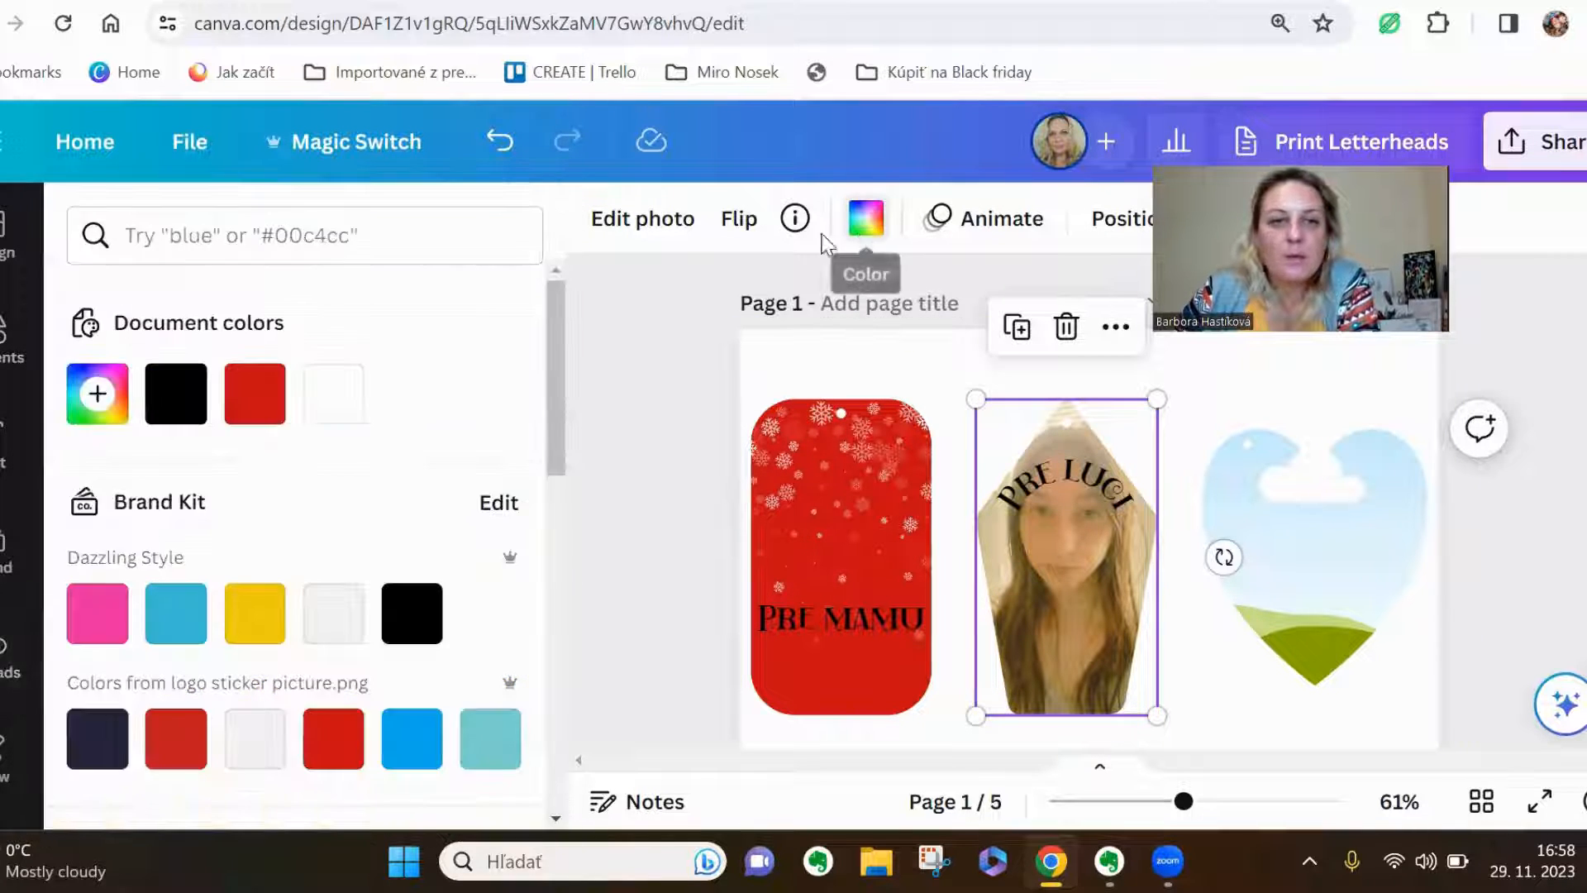
pyautogui.click(97, 394)
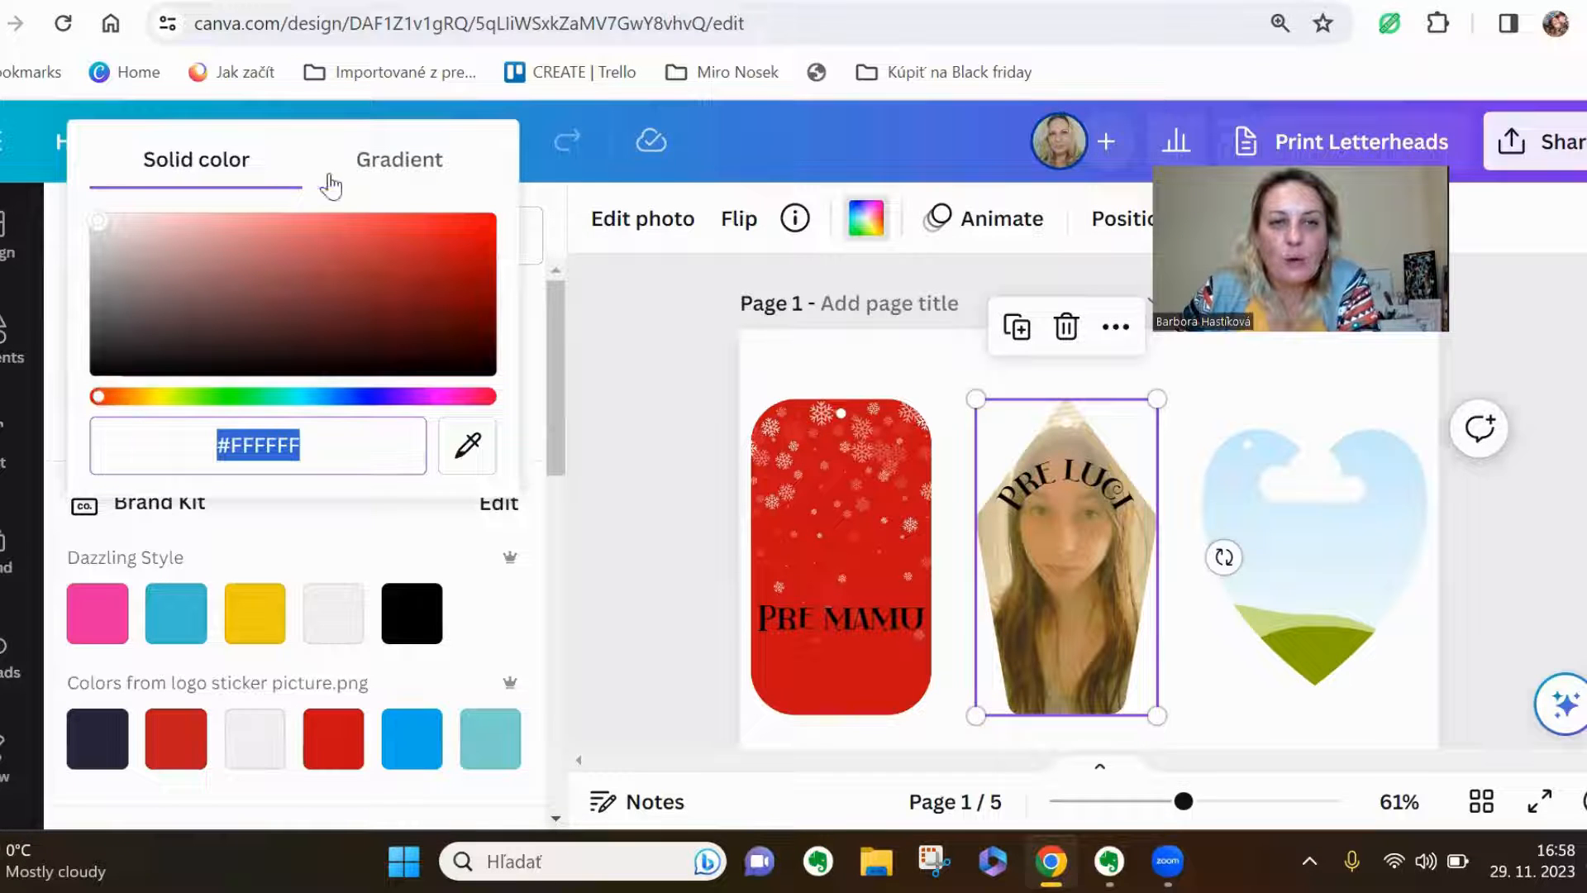
pyautogui.click(398, 161)
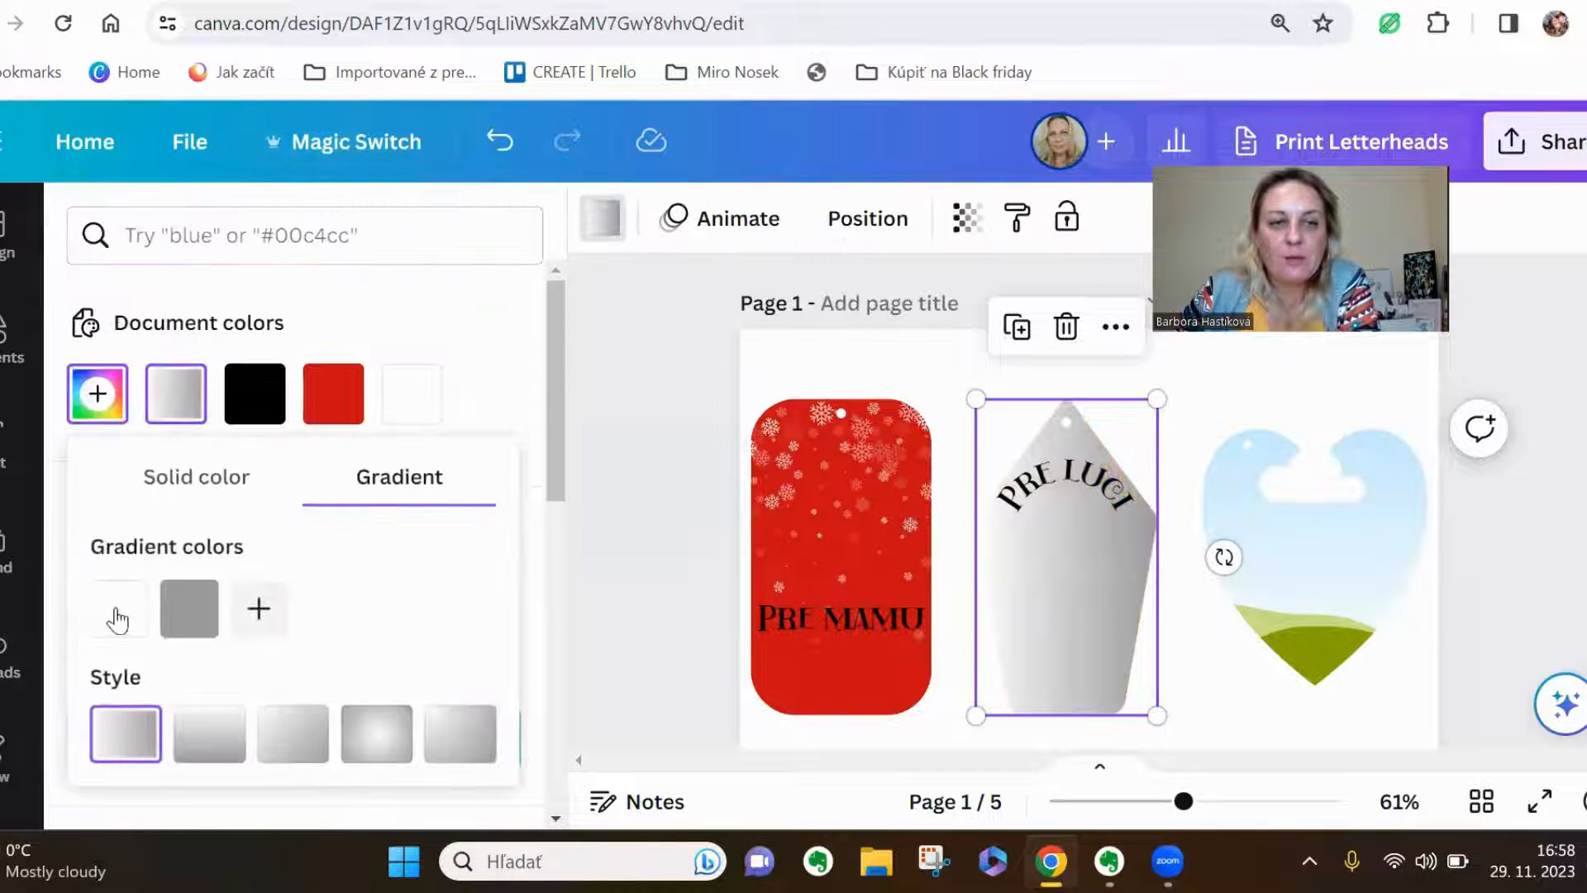
pyautogui.click(118, 616)
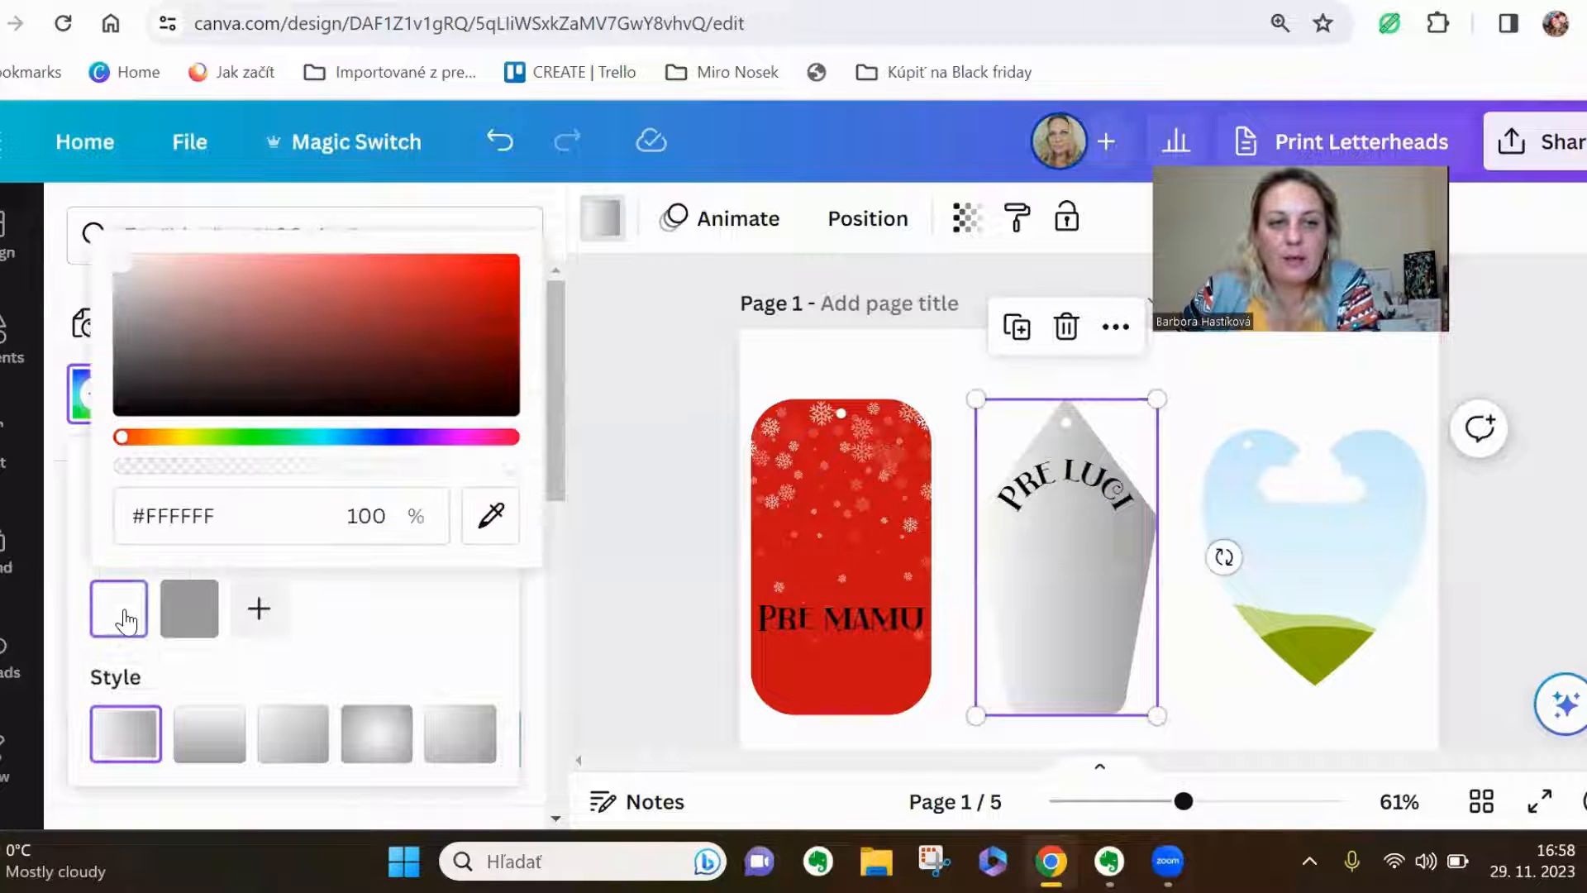
pyautogui.click(444, 326)
# Set the second colour of the middle tag's gradient to pale yellow #DDDA8C
pyautogui.click(210, 608)
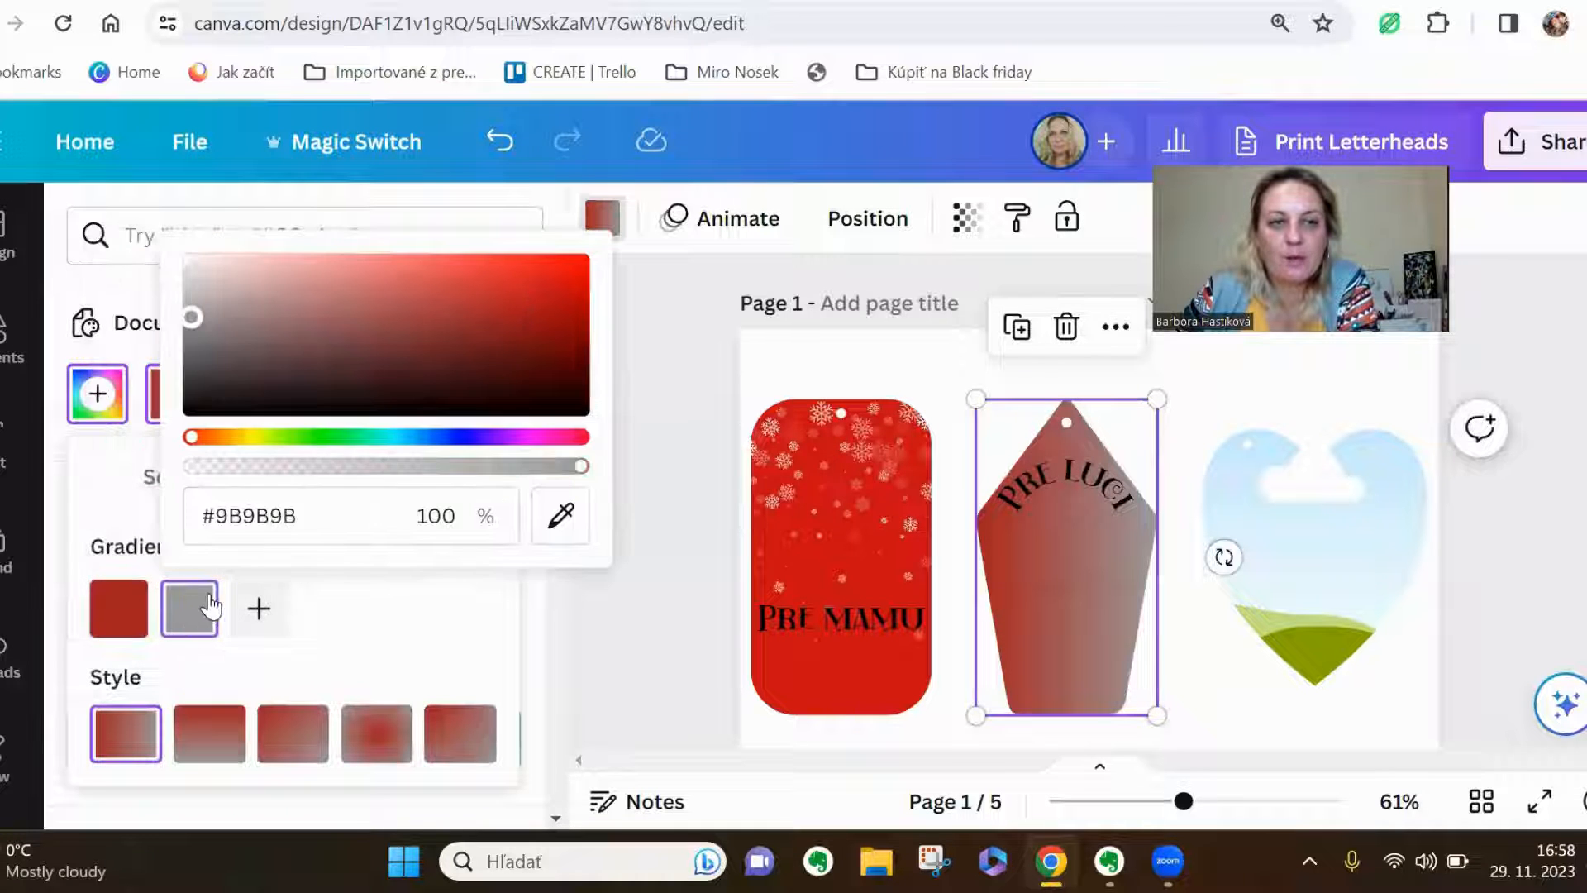
pyautogui.moveTo(351, 438); pyautogui.dragTo(369, 440)
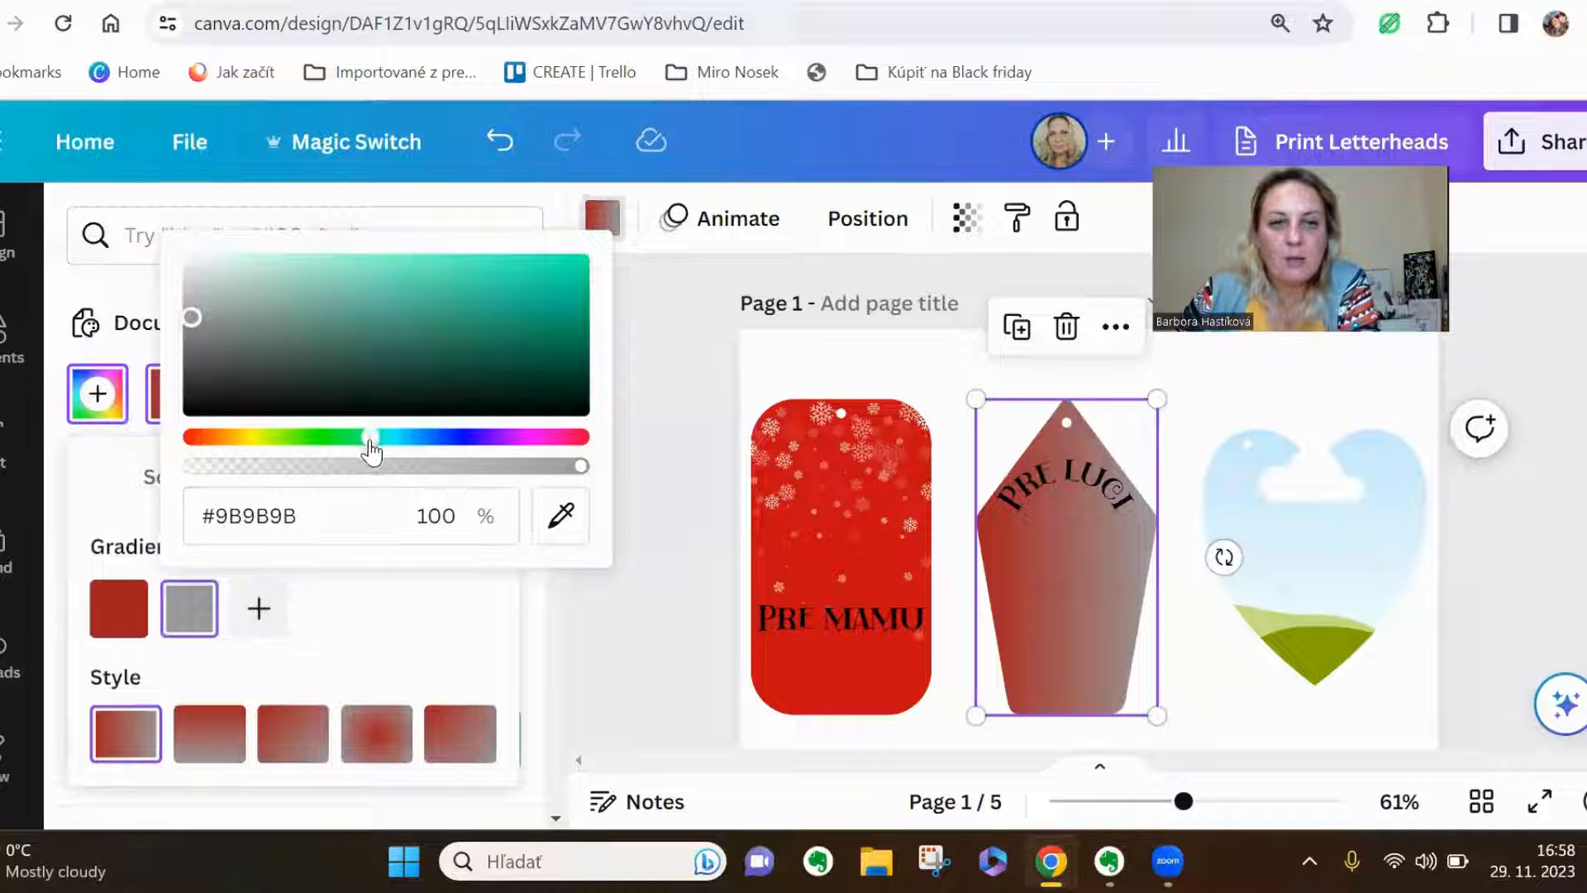
pyautogui.click(483, 317)
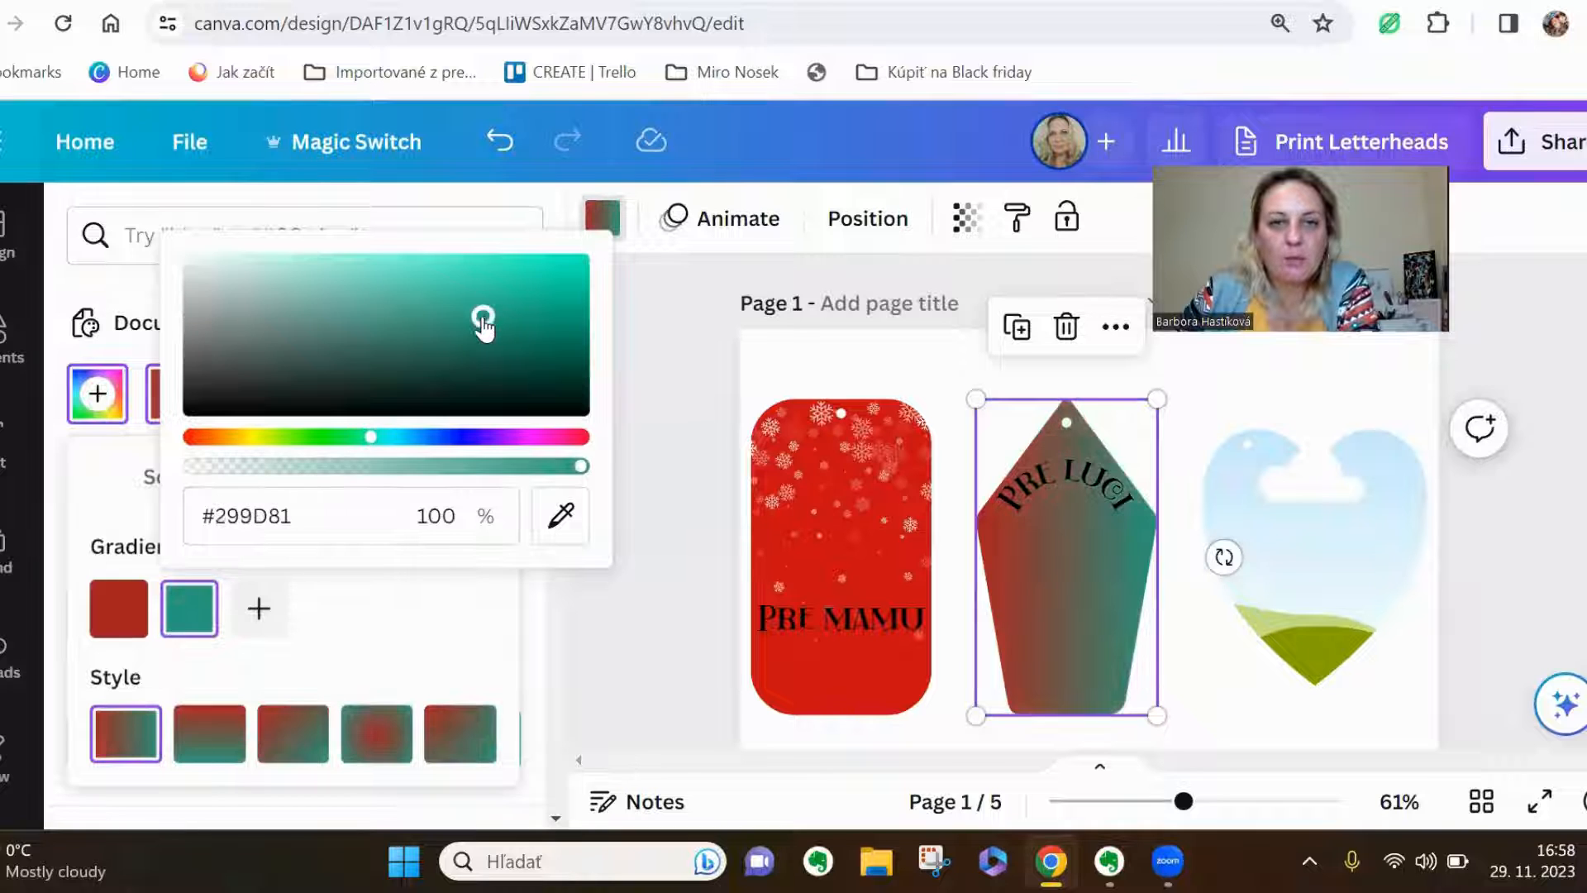
pyautogui.click(332, 275)
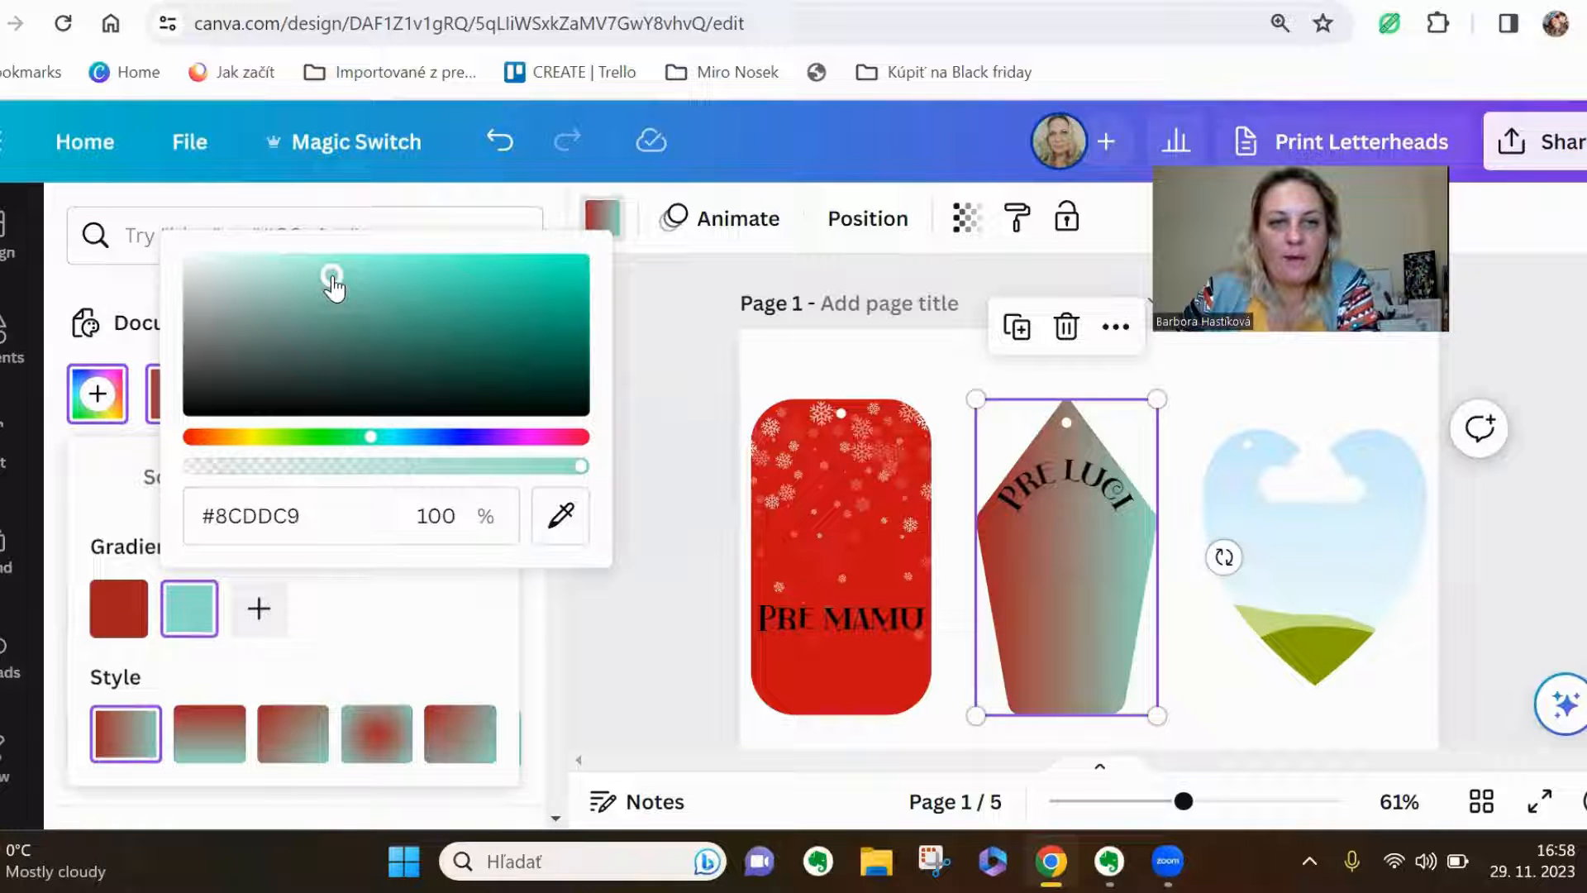
pyautogui.click(255, 438)
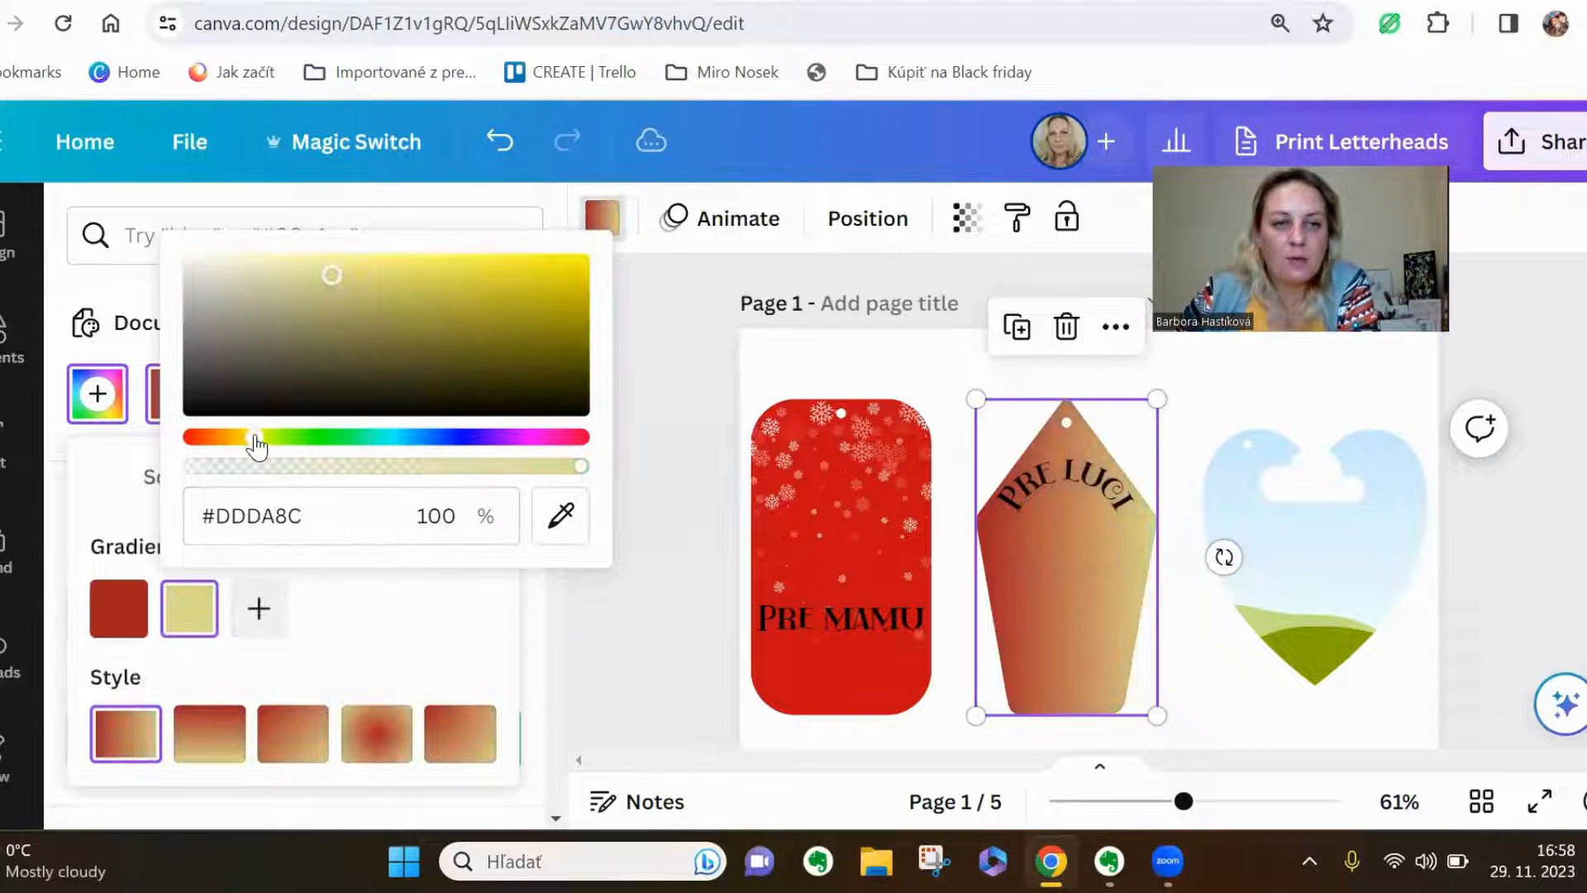
# Add a third colour to the middle tag's gradient and set it to light blue #8CBDDD
pyautogui.click(259, 607)
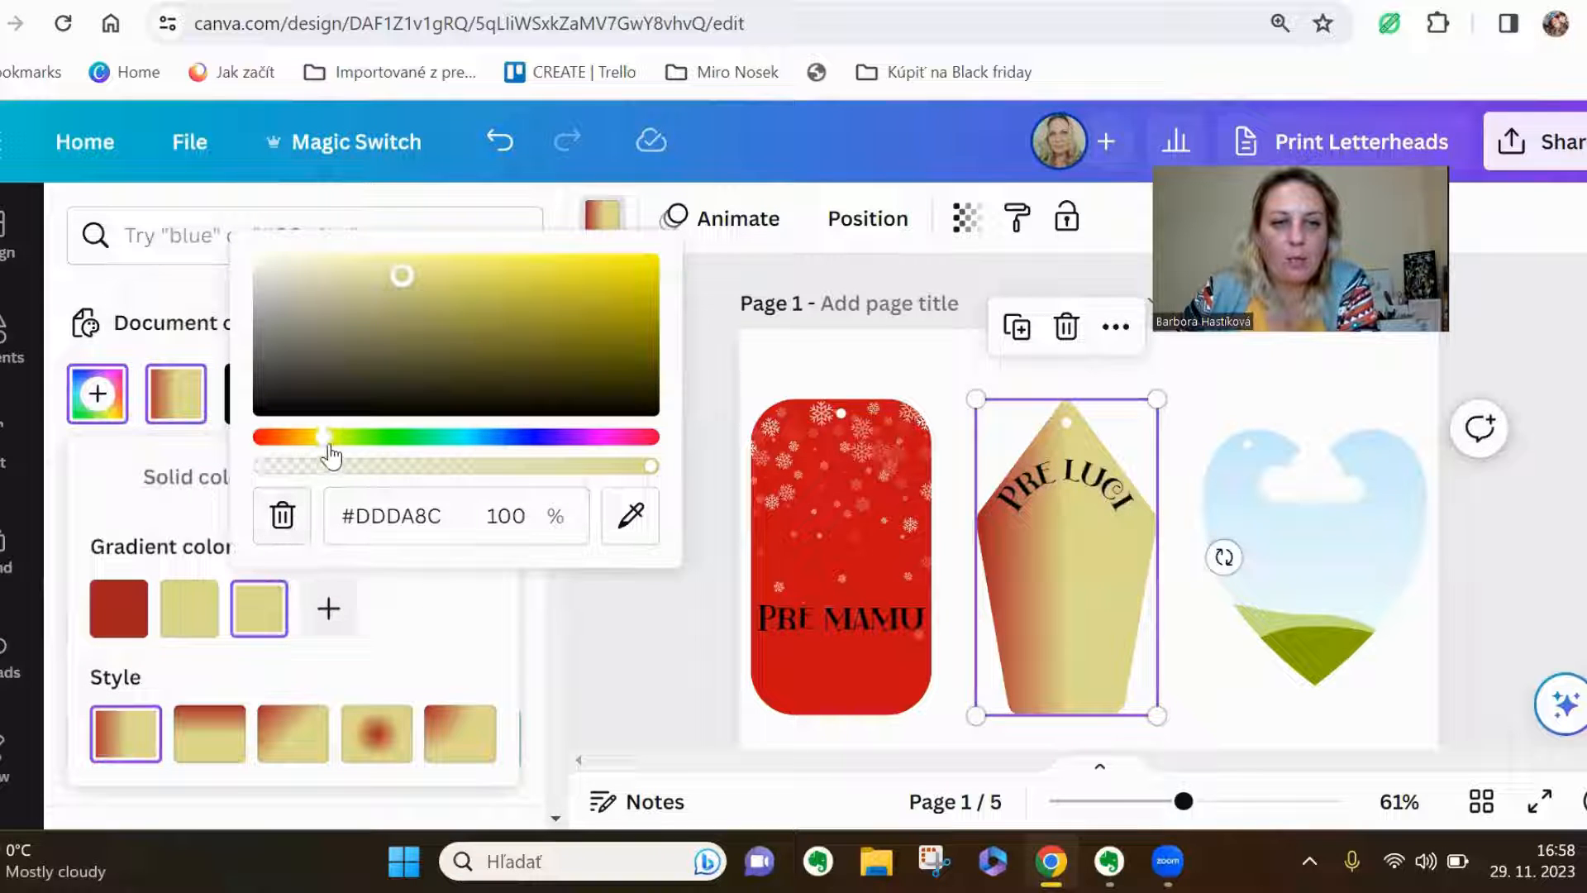
pyautogui.moveTo(330, 454); pyautogui.dragTo(482, 457)
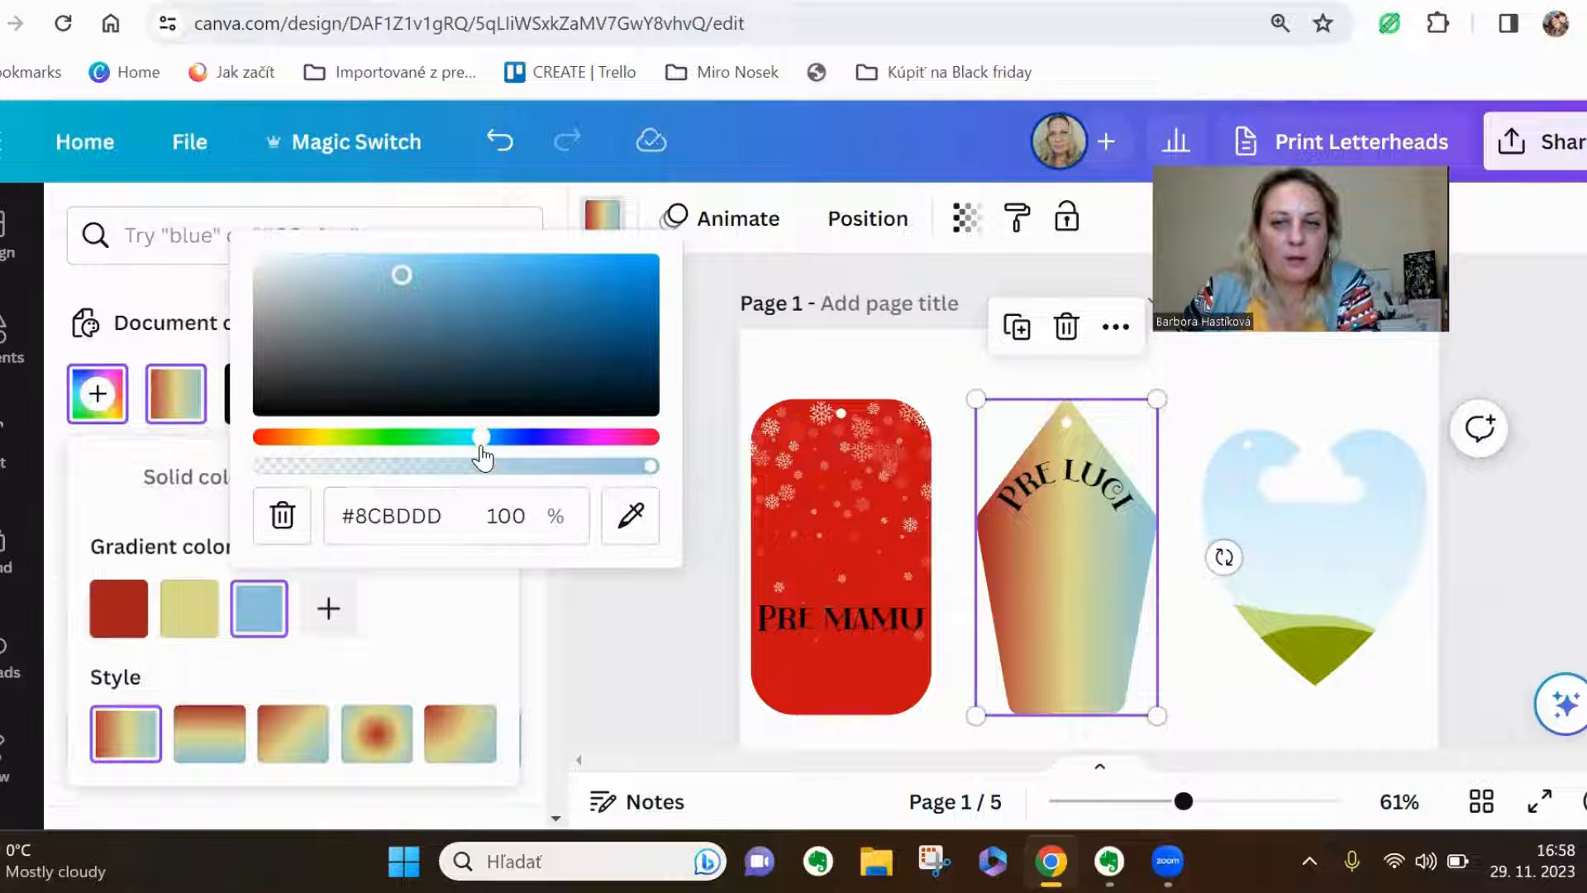
pyautogui.click(395, 652)
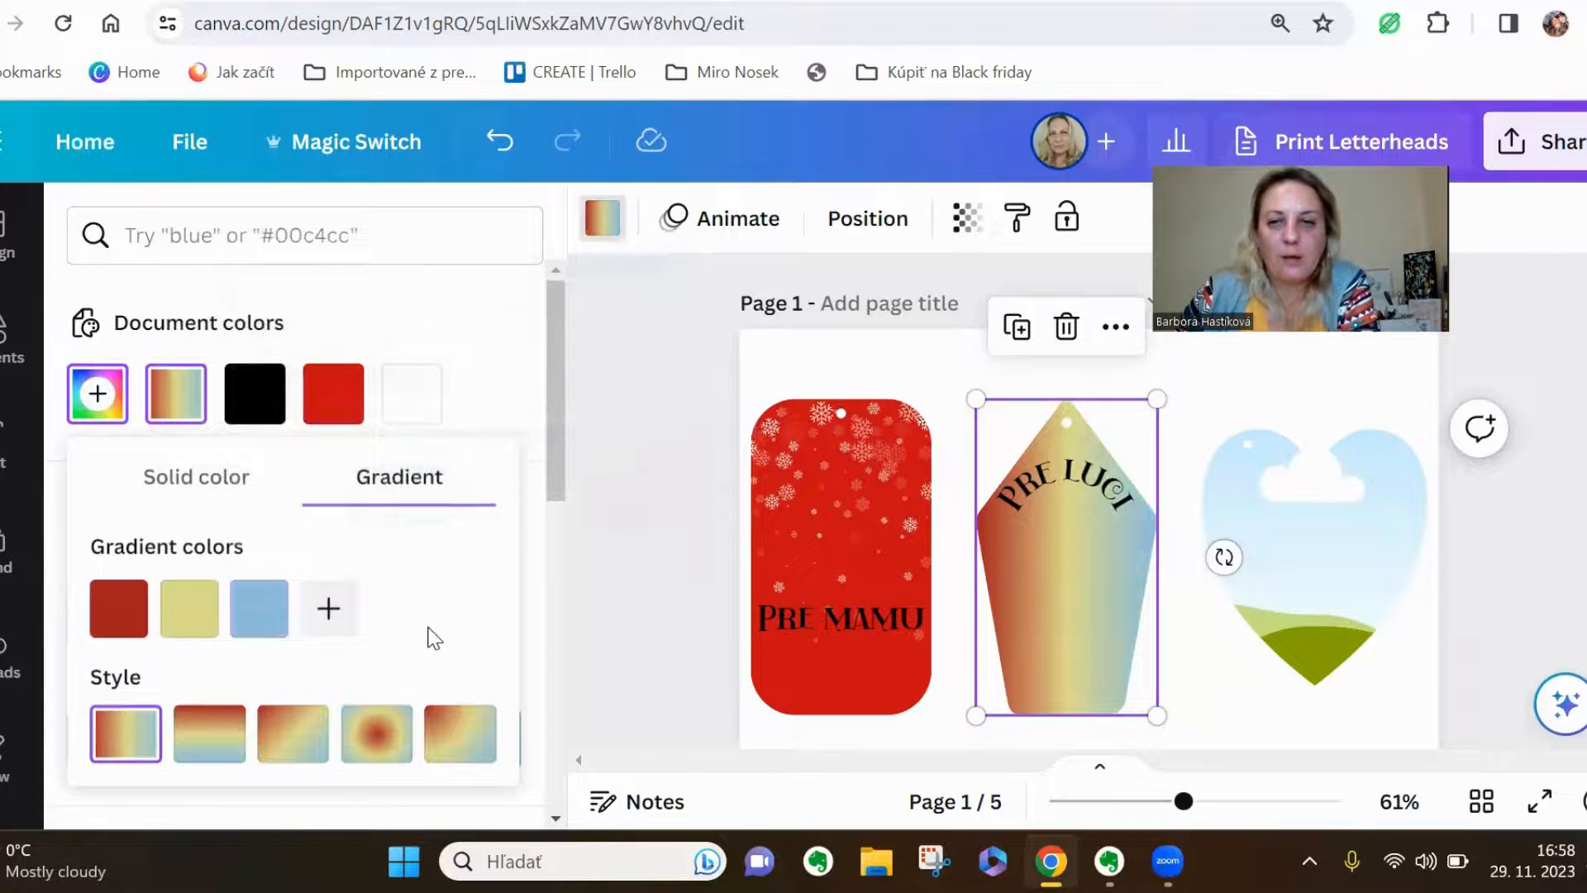
pyautogui.click(1237, 723)
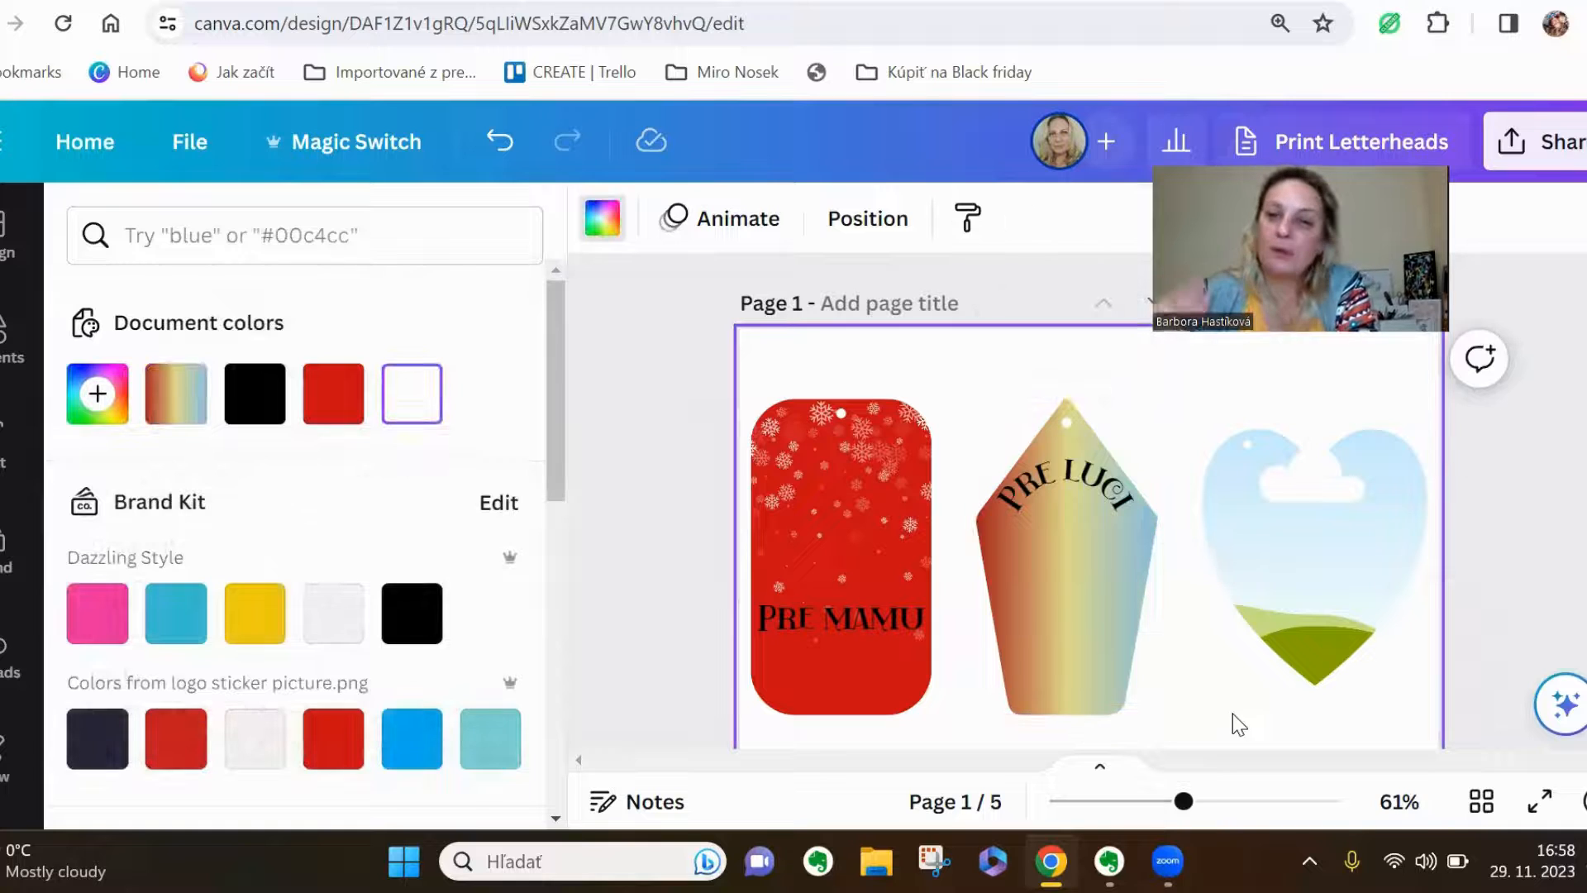
# Move the curved recipient text slightly lower on the middle tag
pyautogui.click(1126, 503)
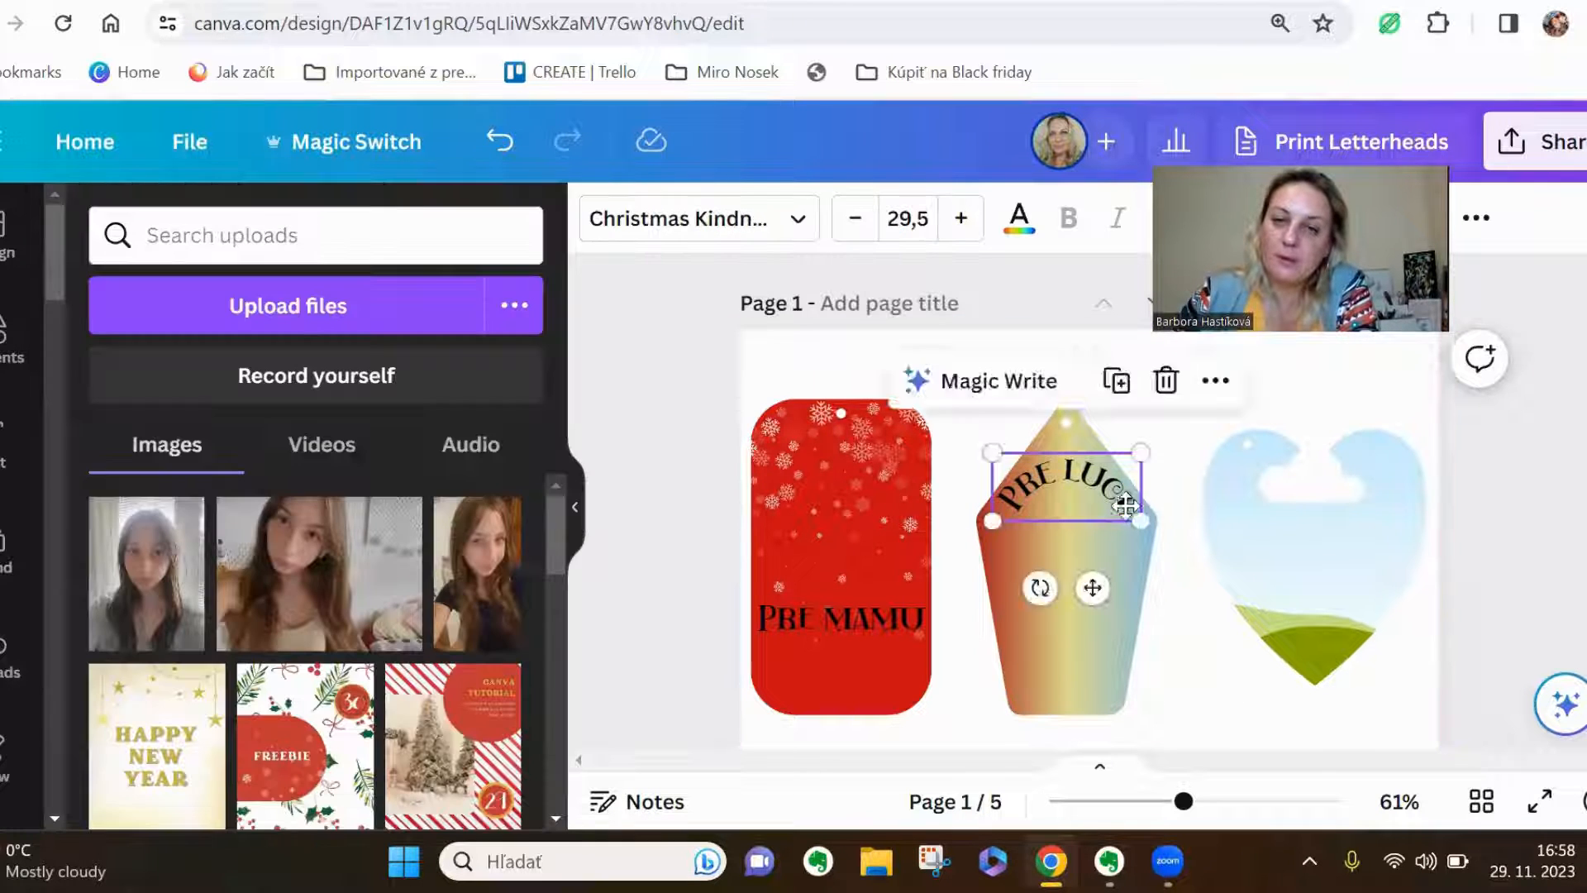
pyautogui.moveTo(1126, 503); pyautogui.dragTo(1126, 523)
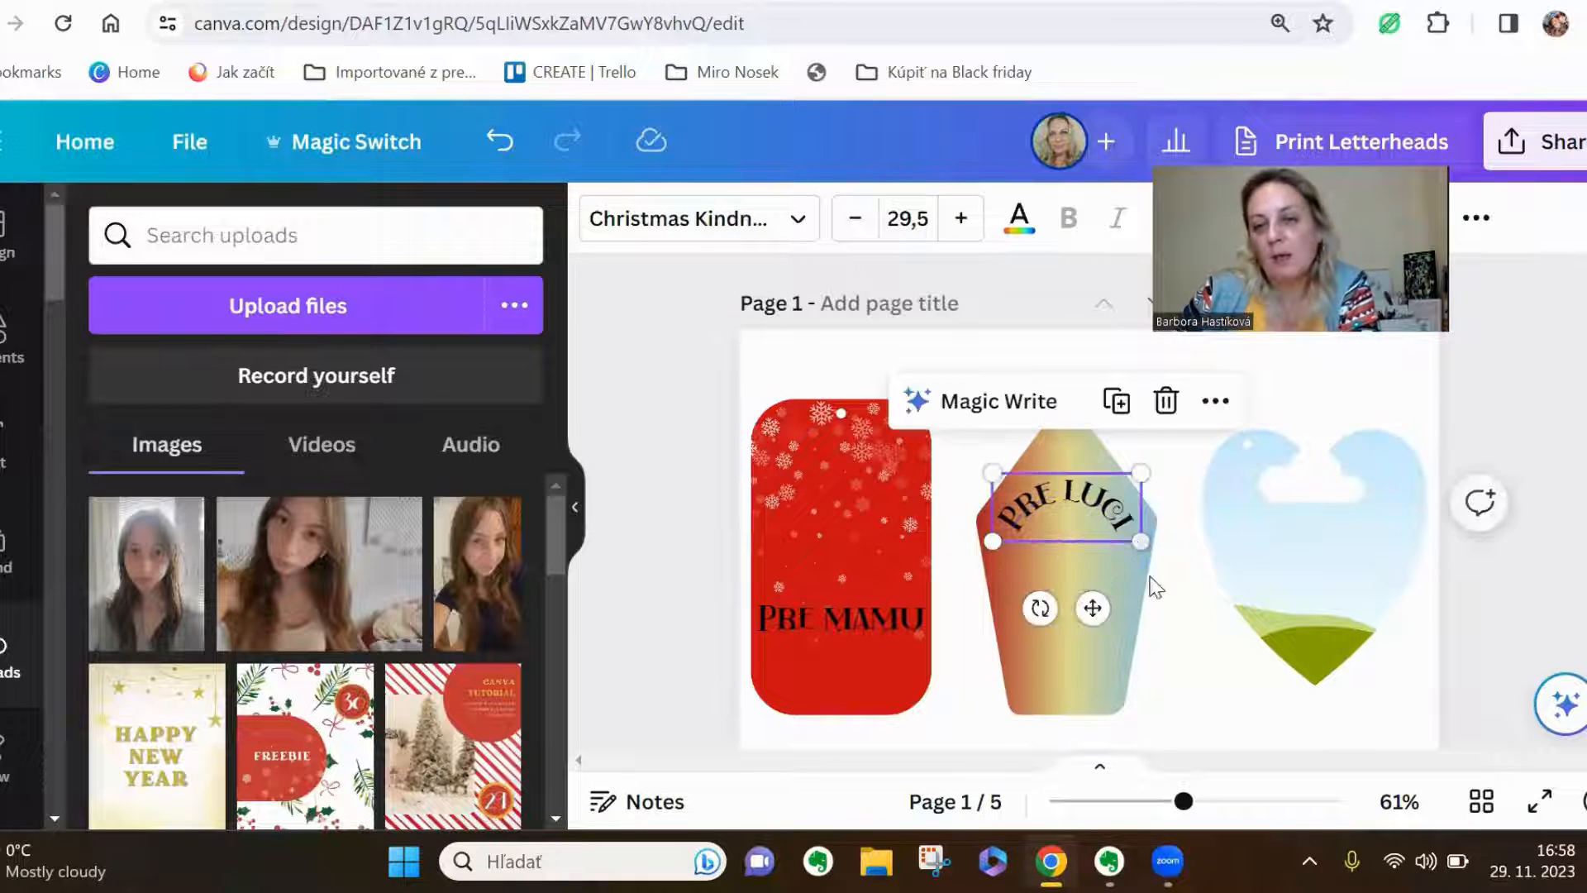
pyautogui.click(1178, 732)
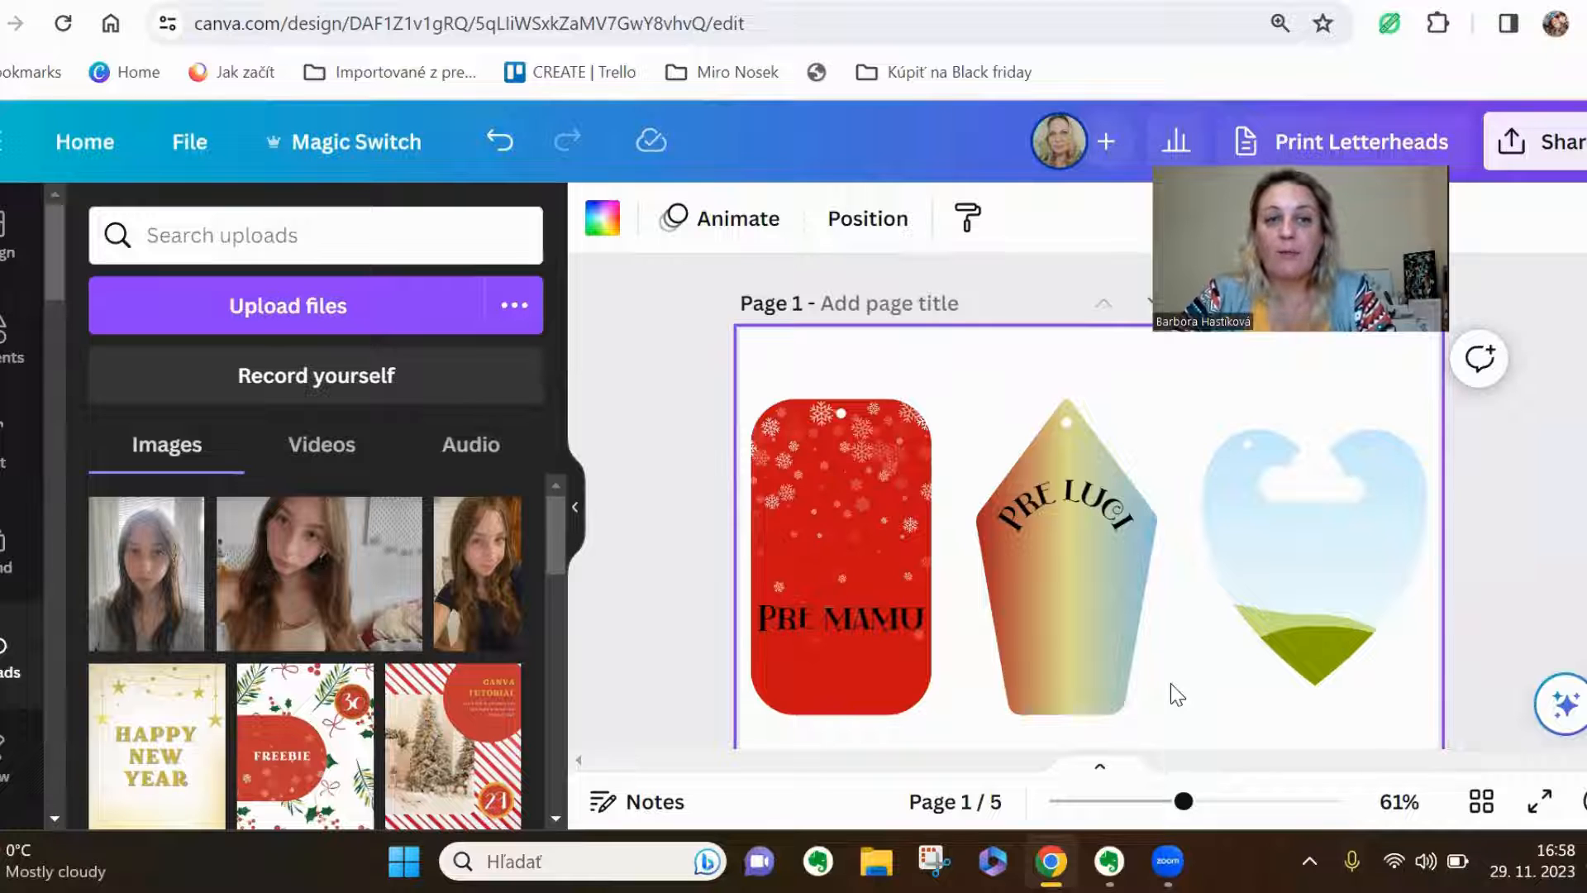
# Add a rounded square shape below the top row of tags and place it side by side with the square landscape frame
pyautogui.scroll(-3, 1184, 676)
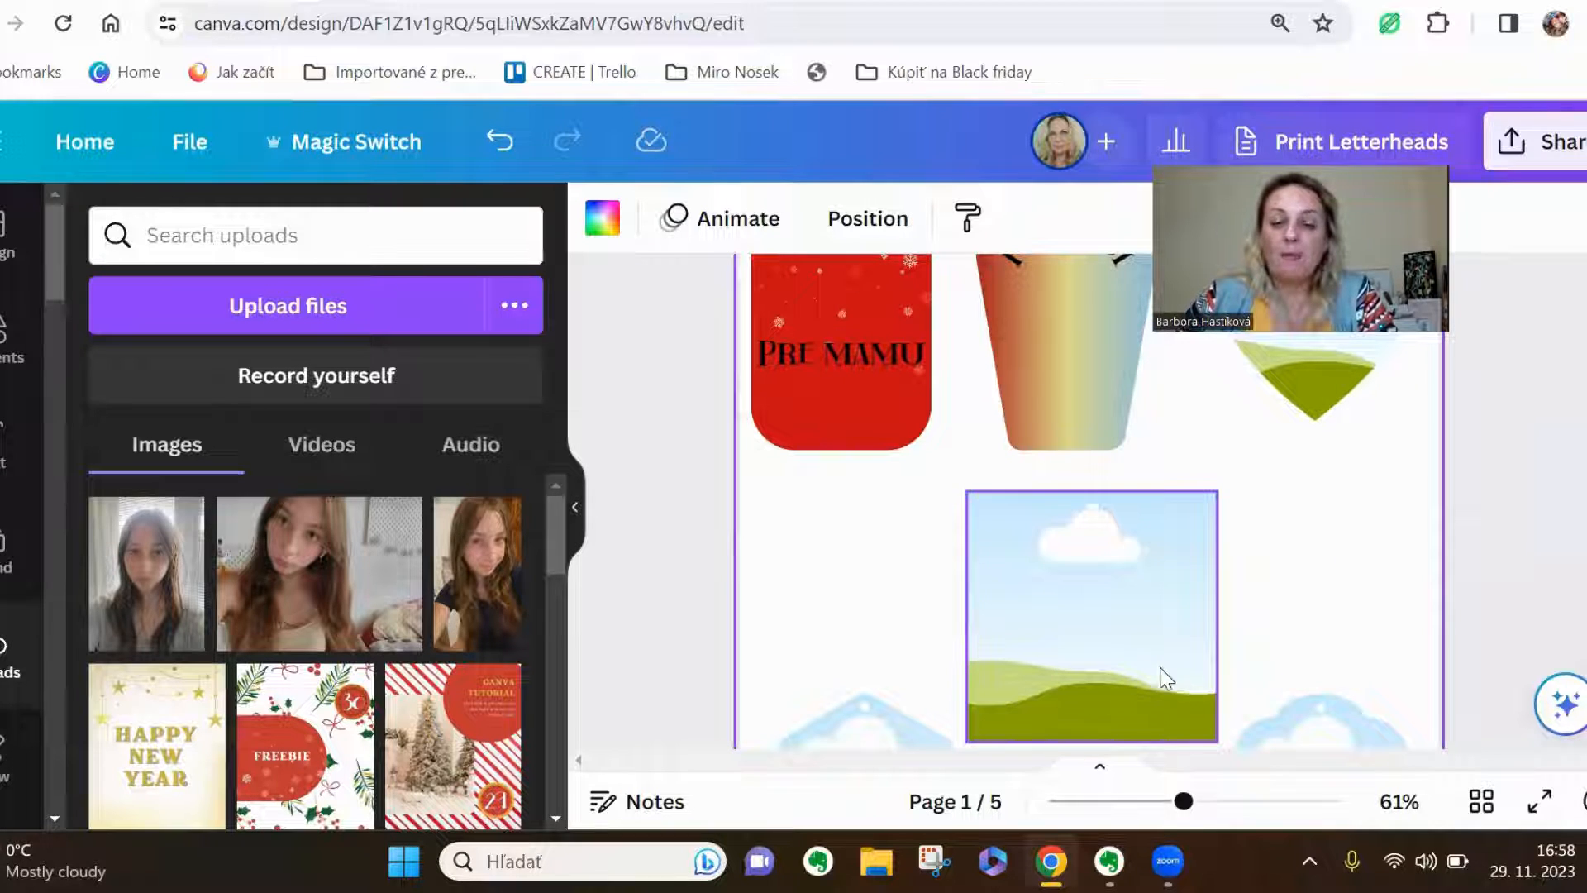
pyautogui.click(4, 340)
pyautogui.click(464, 236)
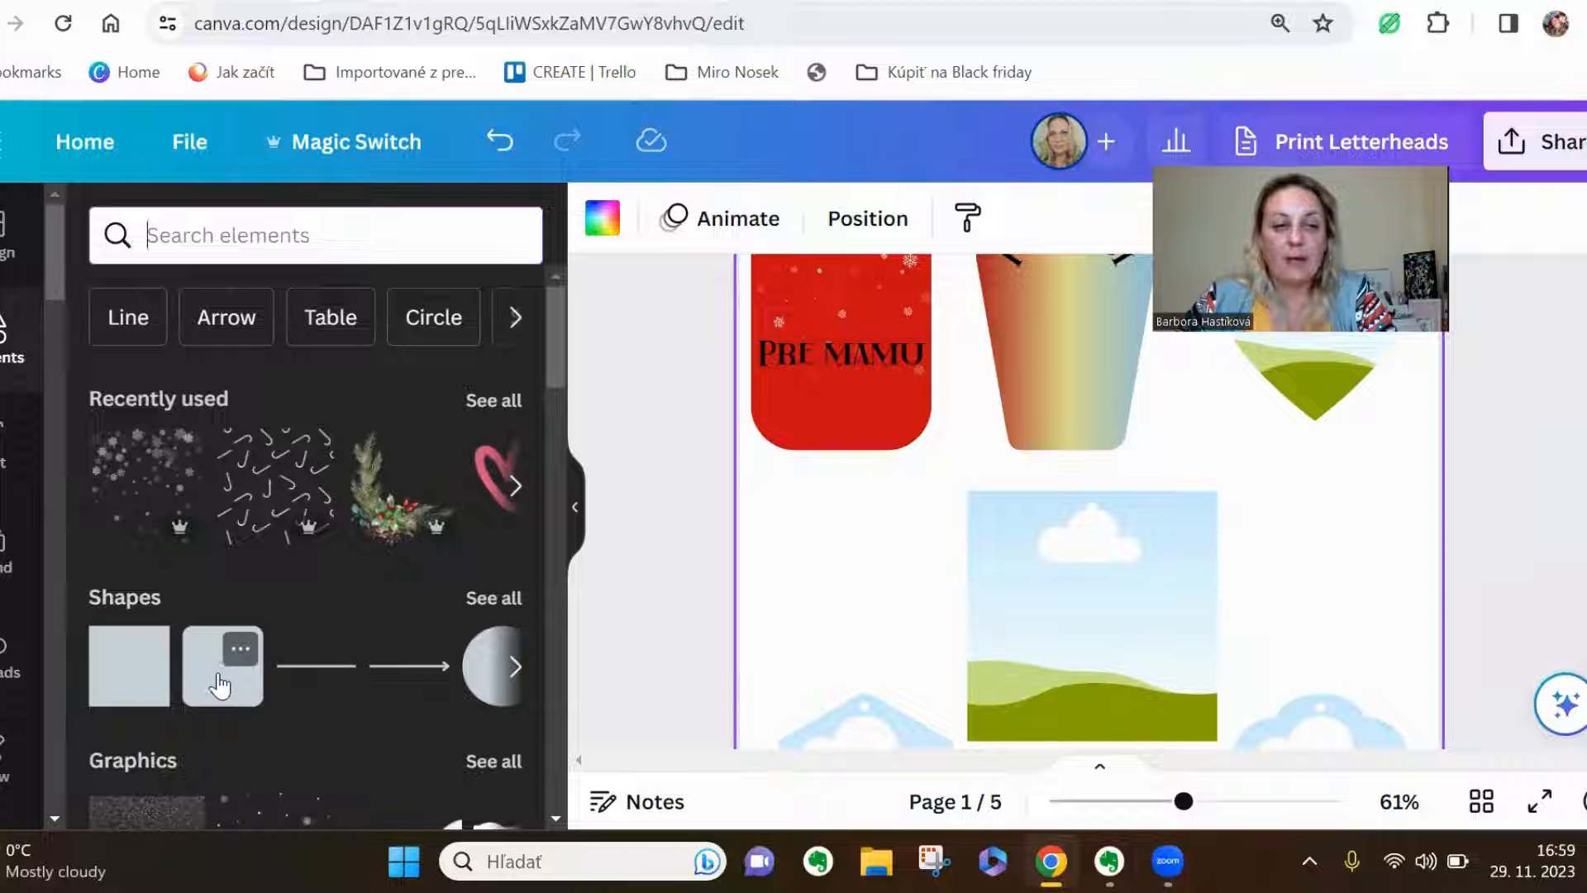
pyautogui.click(220, 684)
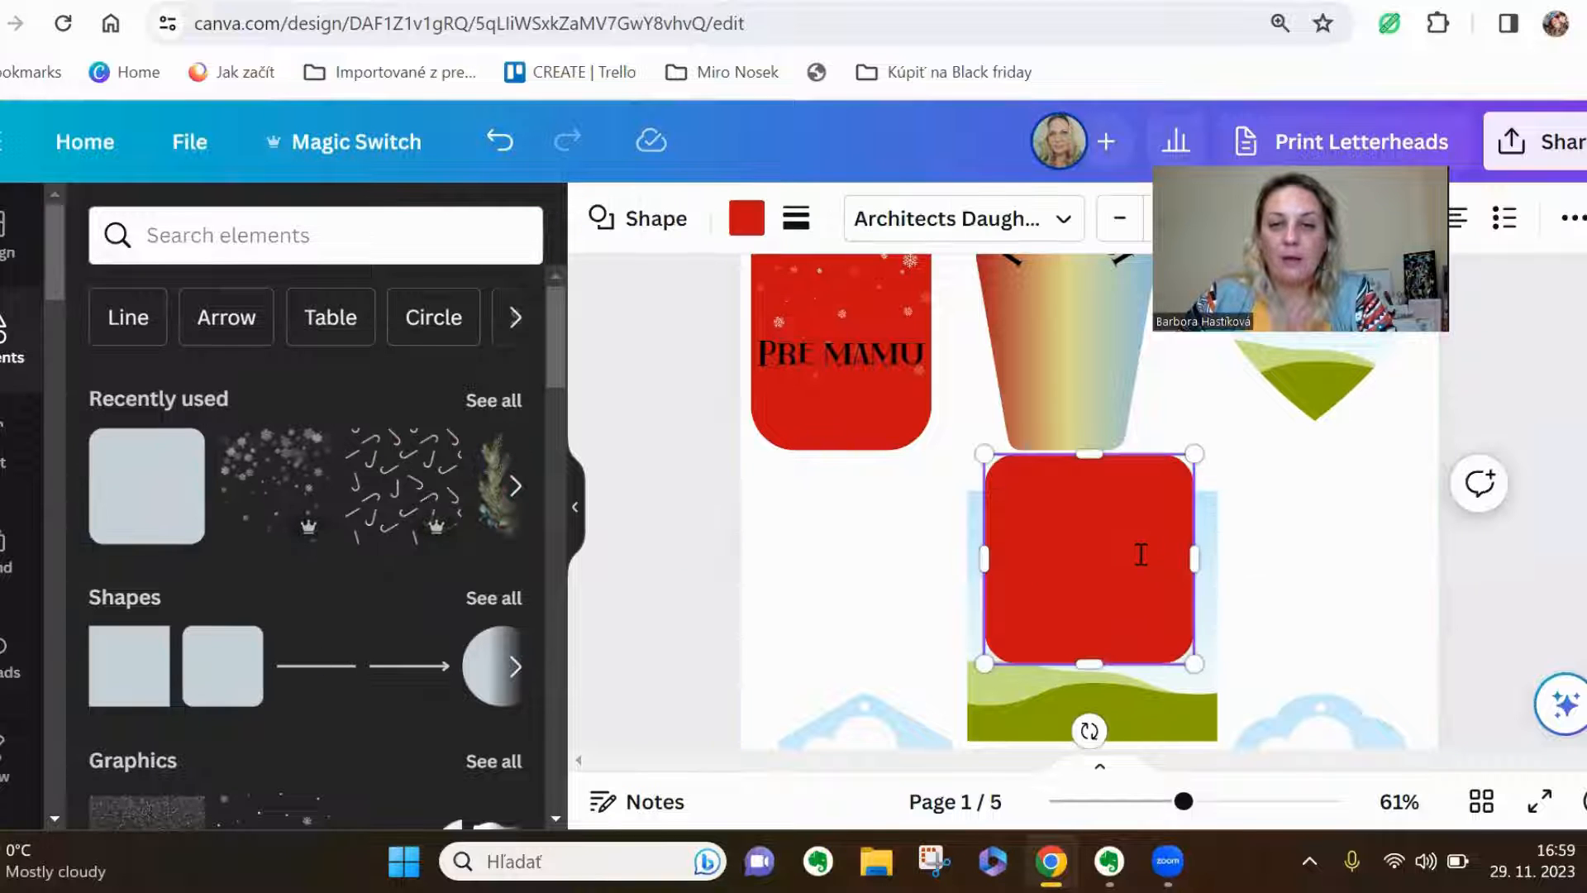
pyautogui.click(1127, 581)
pyautogui.click(1070, 584)
pyautogui.moveTo(1069, 585); pyautogui.dragTo(950, 592)
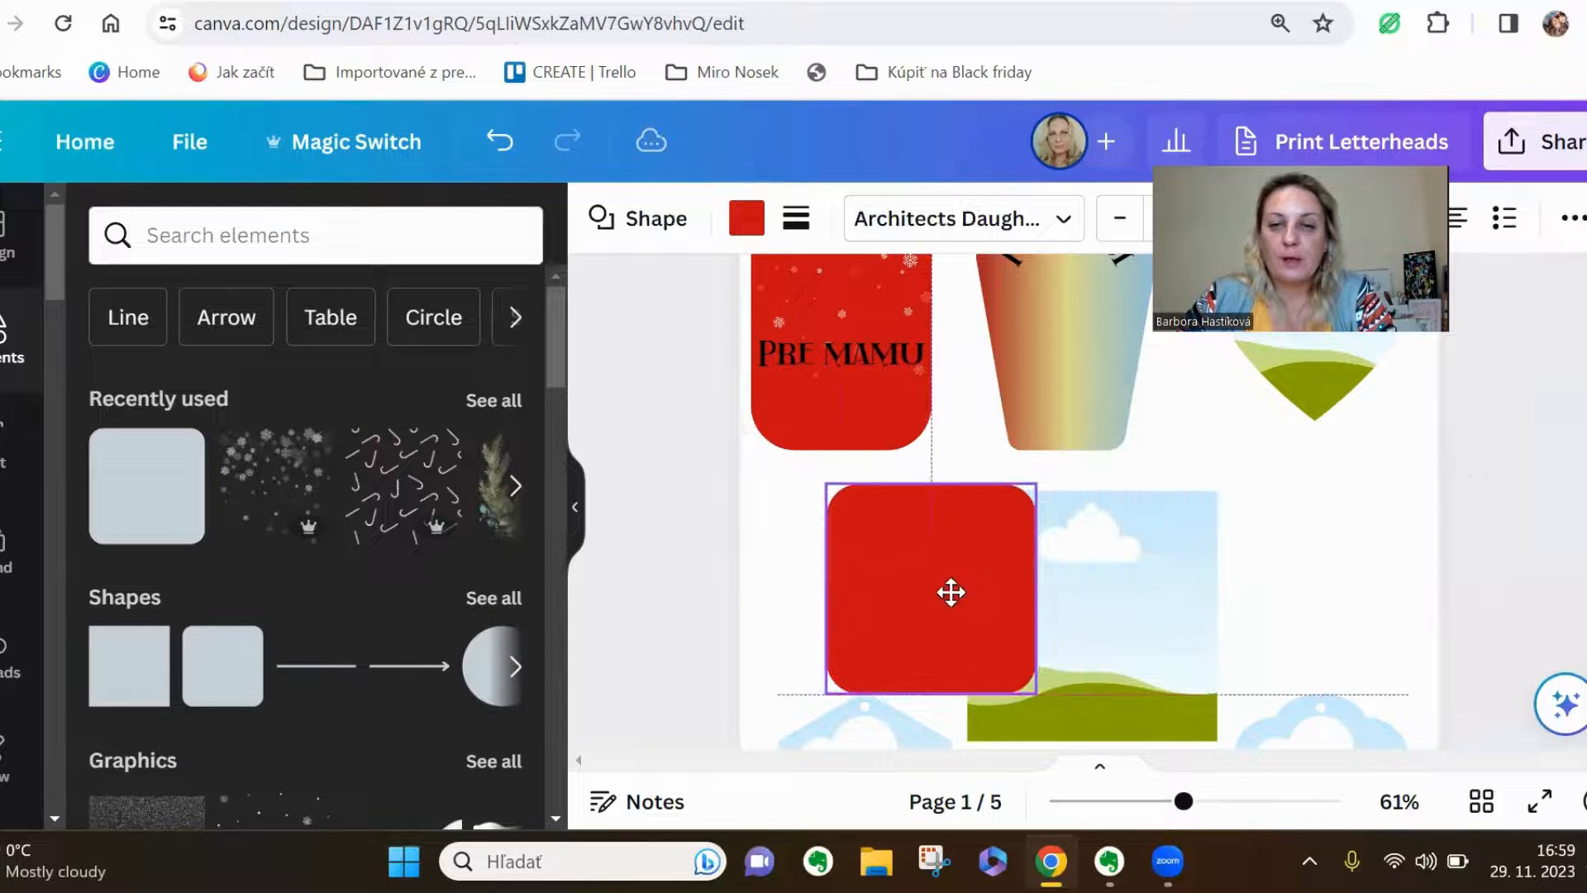
pyautogui.moveTo(1144, 603); pyautogui.dragTo(1265, 574)
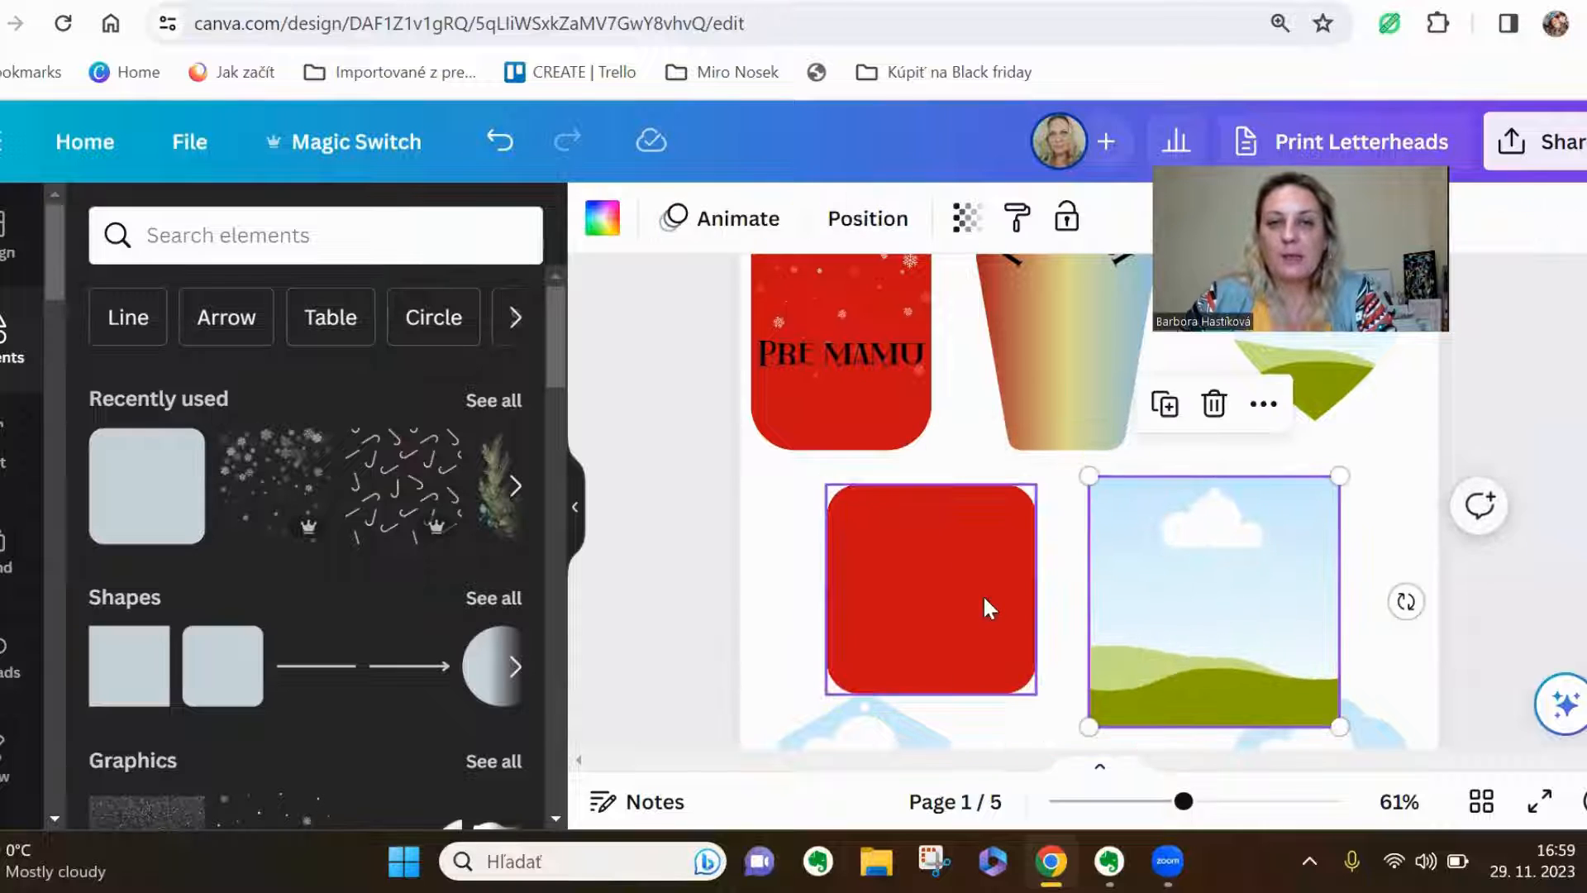
# Change the red rounded square beside the landscape frame into a round badge shape with a coarse zigzag edge
pyautogui.click(955, 618)
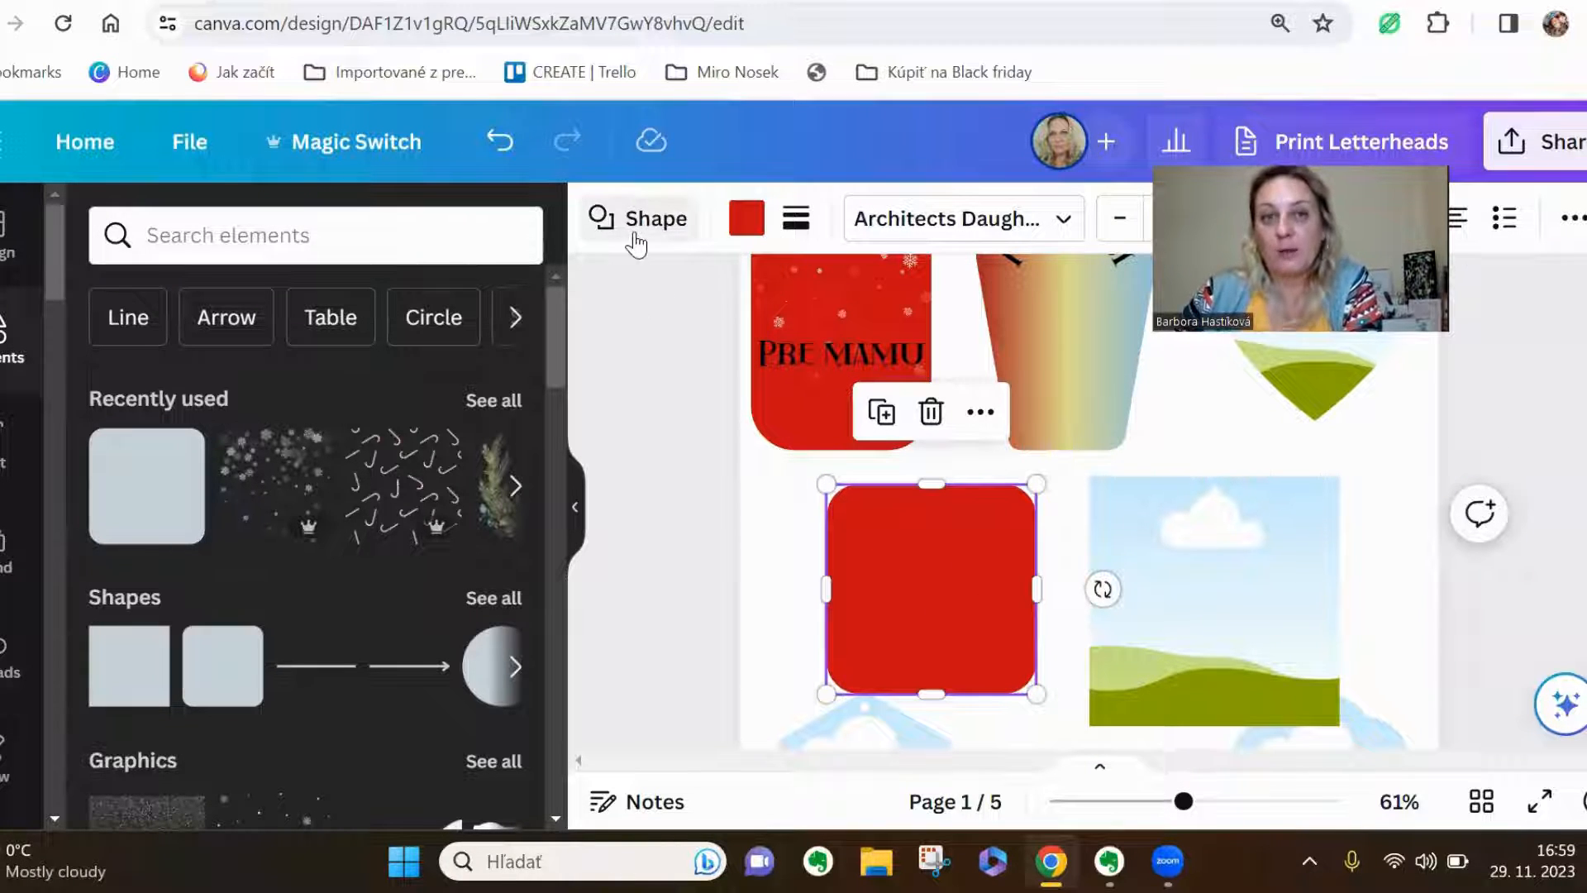
pyautogui.click(600, 236)
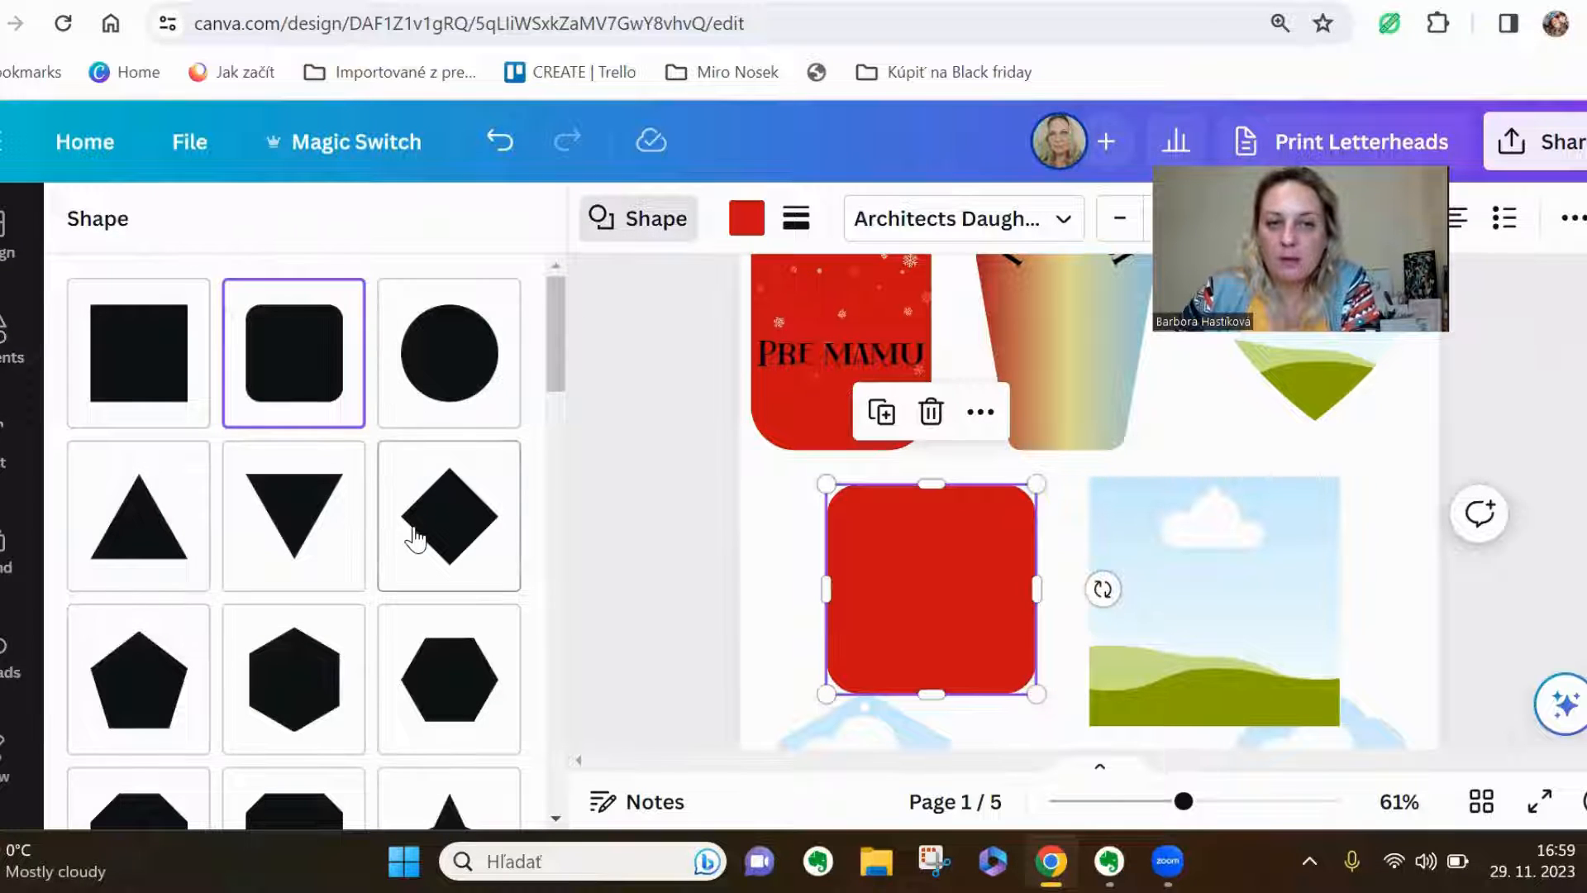
pyautogui.scroll(-3, 416, 538)
pyautogui.scroll(-3, 416, 538)
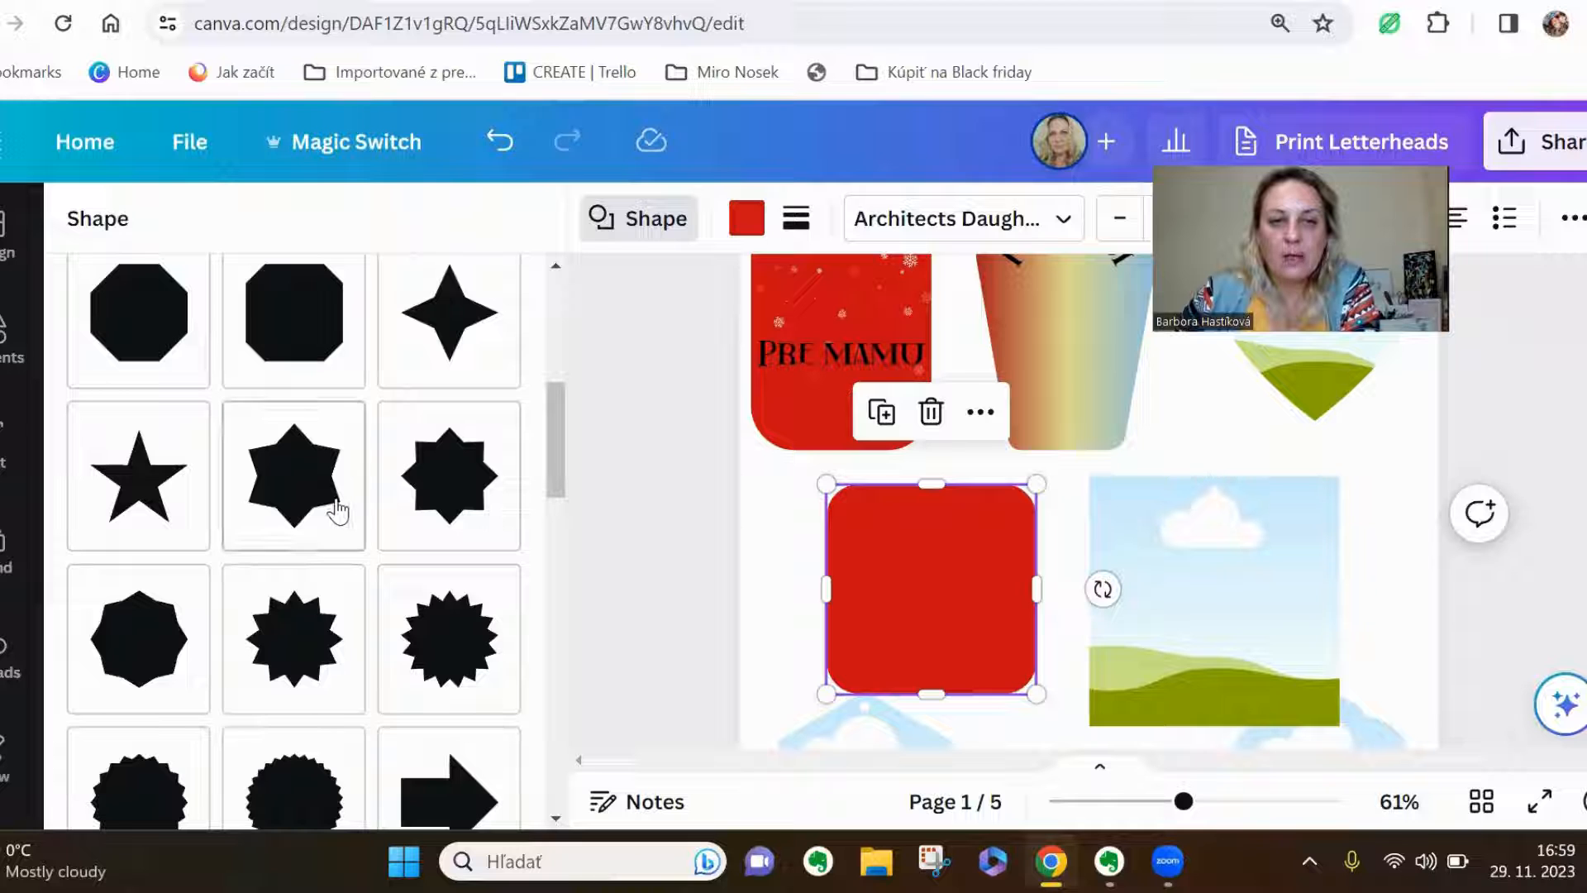
pyautogui.scroll(-5, 337, 510)
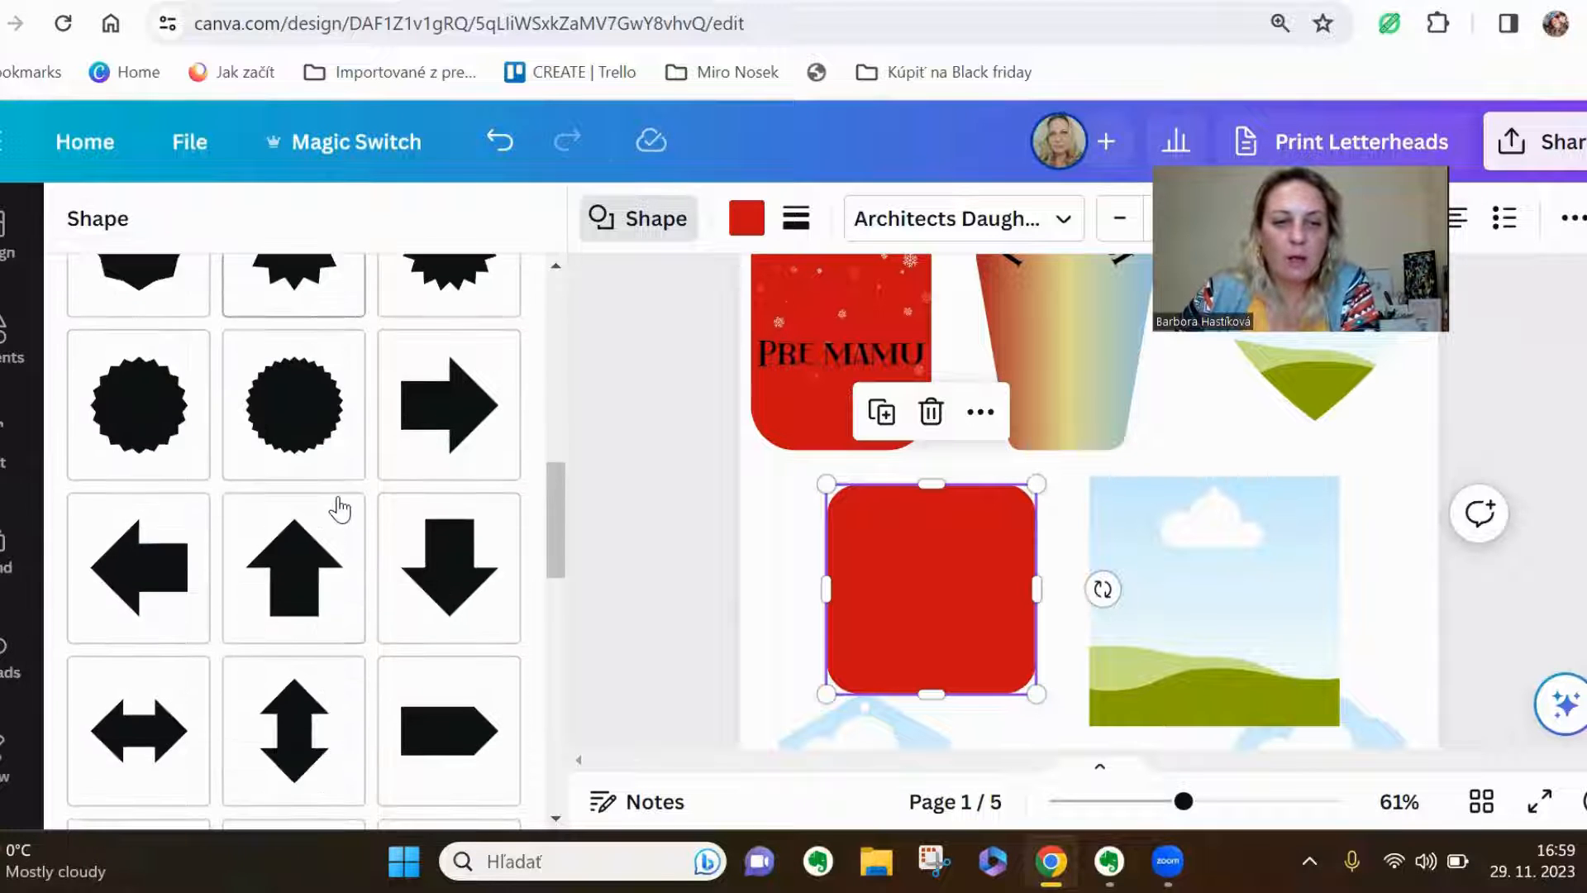
pyautogui.scroll(-3, 336, 507)
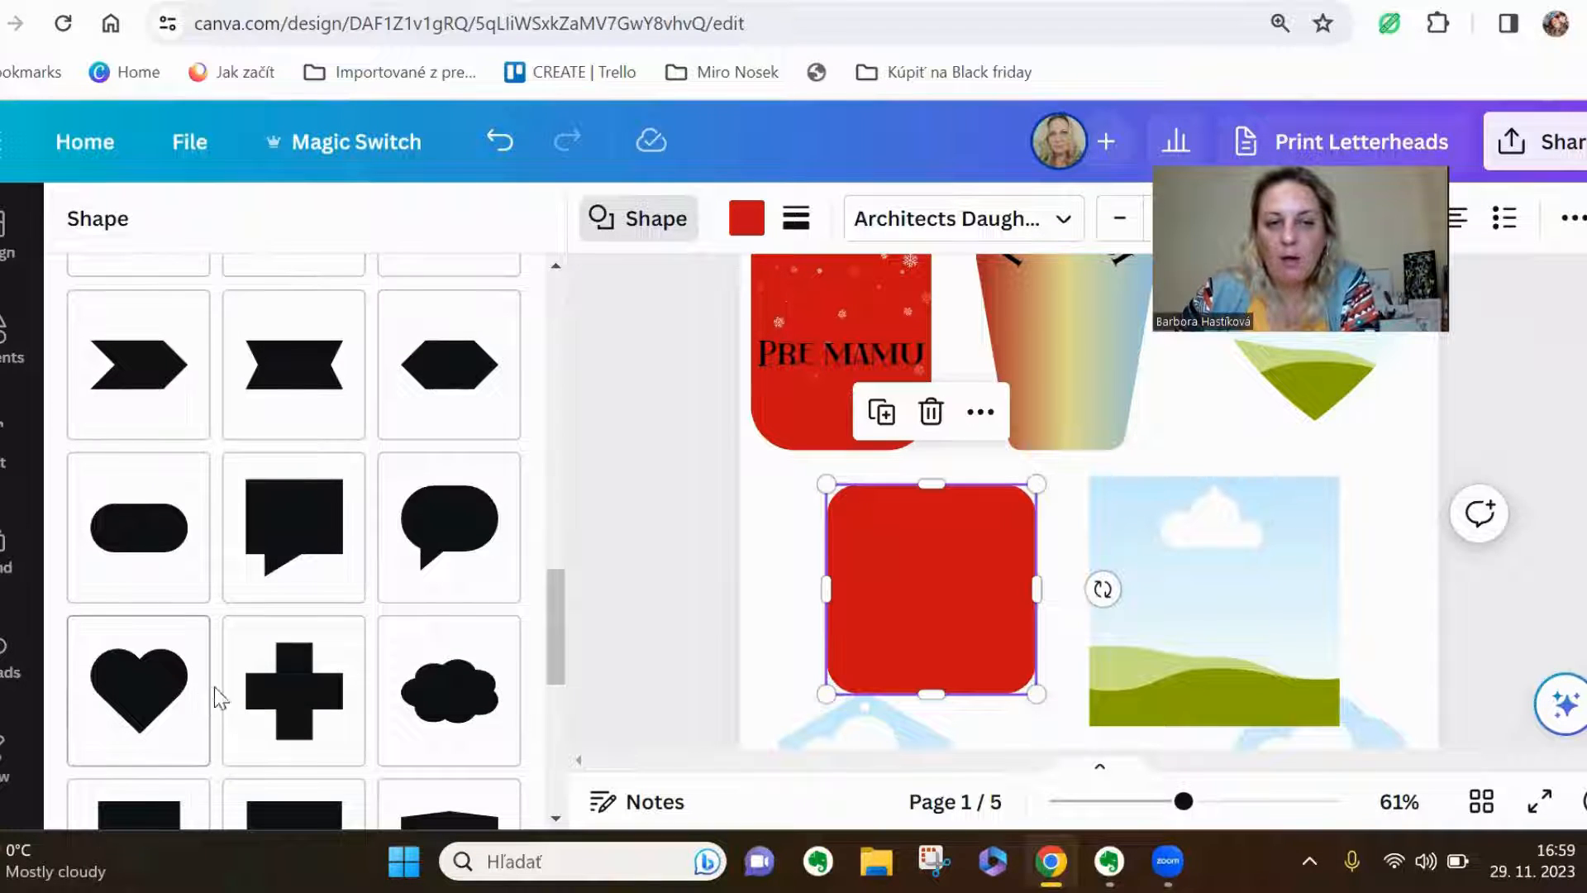
pyautogui.scroll(-1, 471, 686)
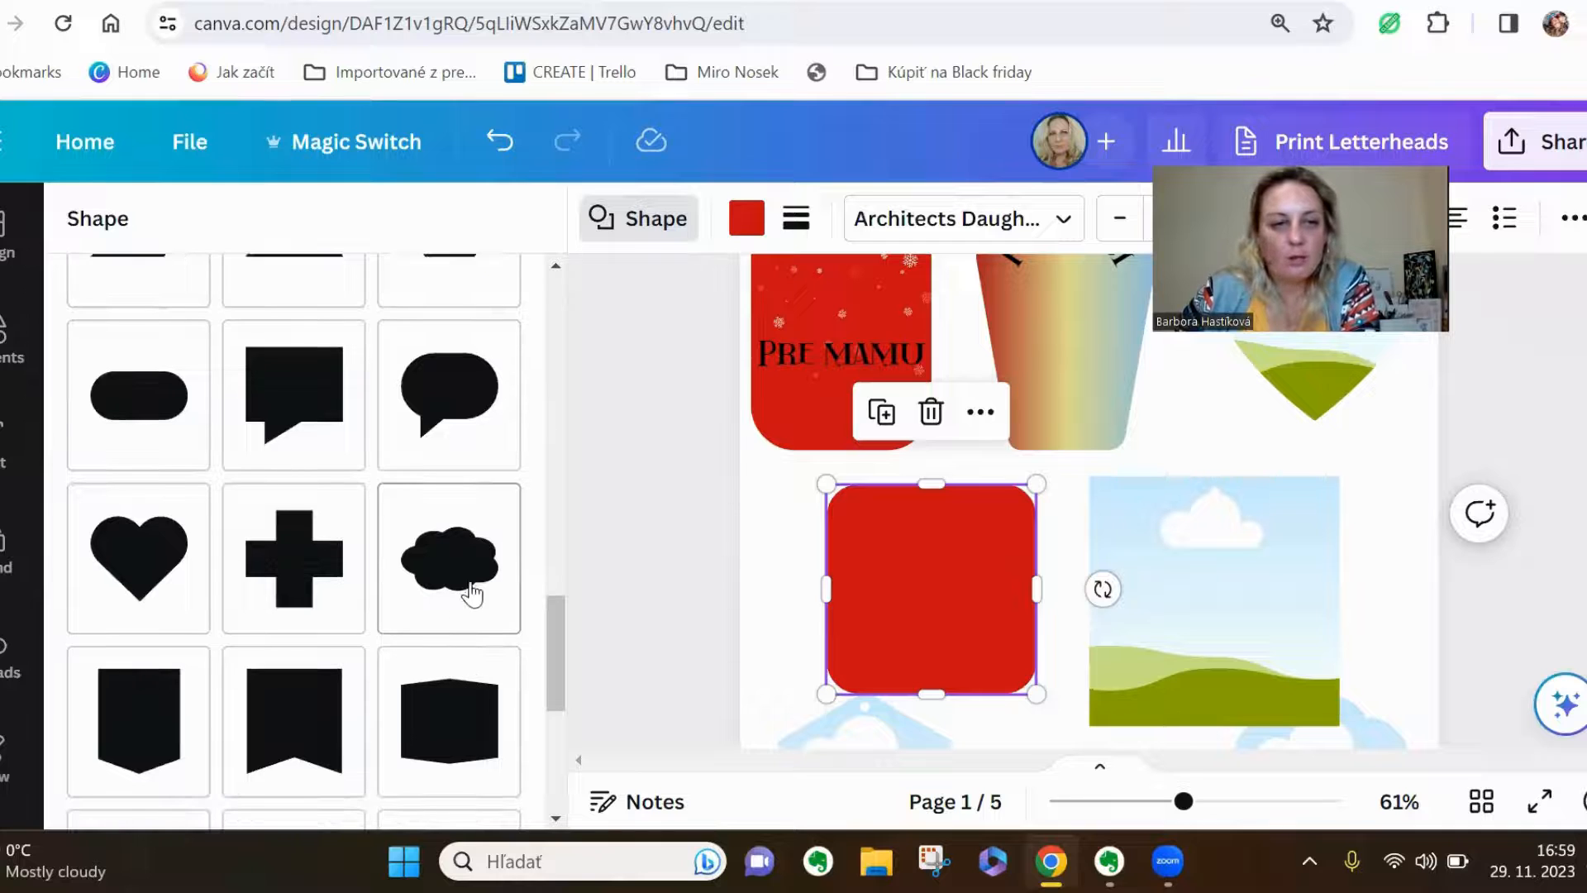
pyautogui.scroll(-2, 471, 595)
pyautogui.scroll(-1, 472, 592)
pyautogui.scroll(-2, 471, 593)
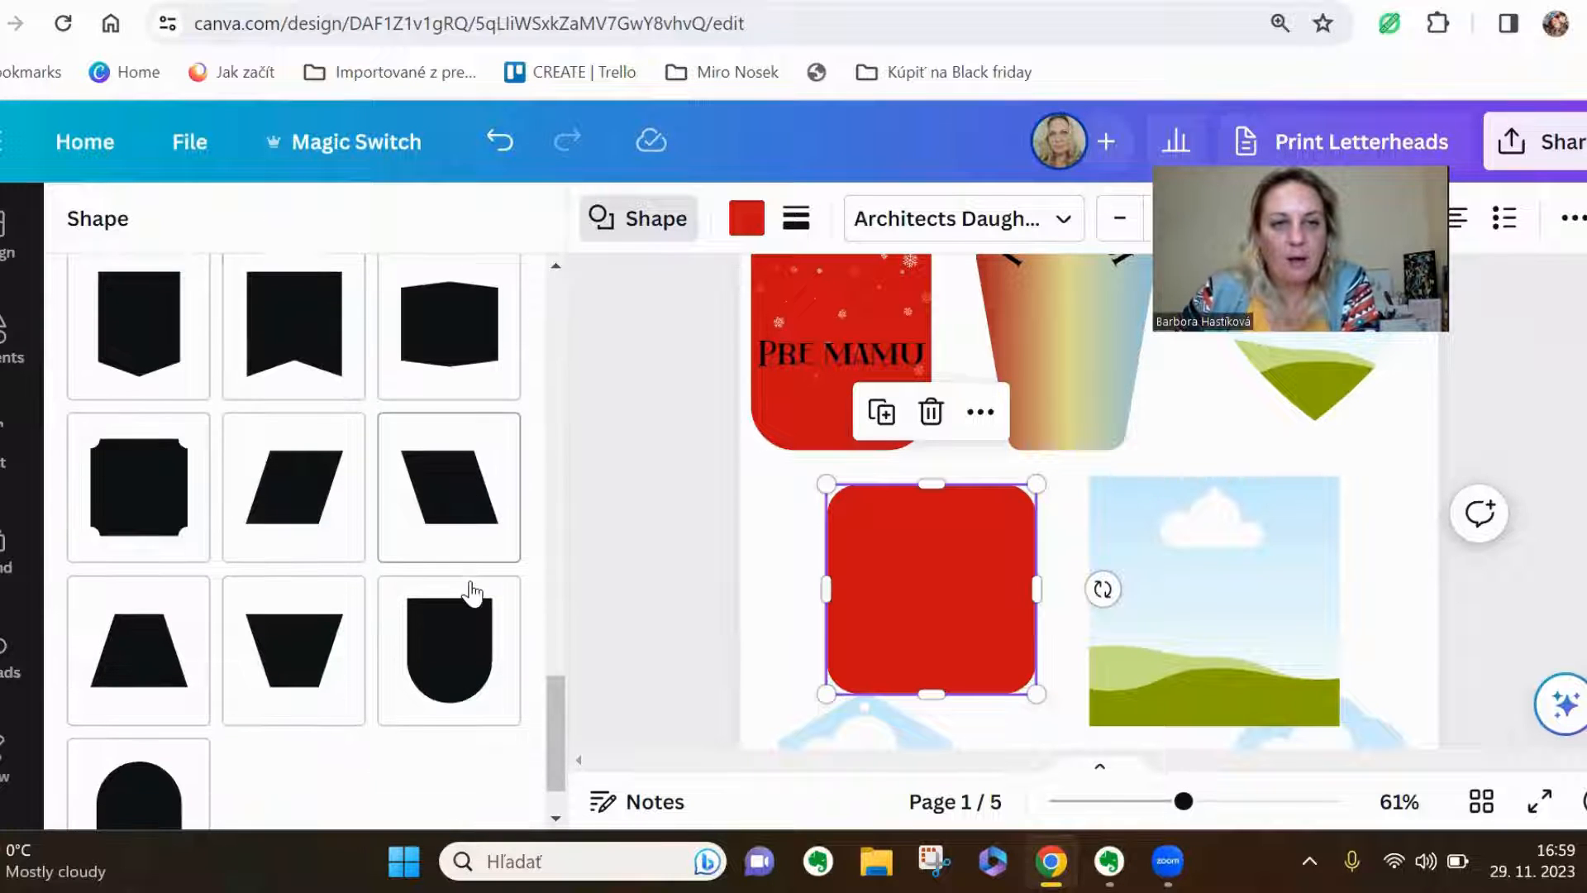
pyautogui.scroll(-1, 319, 454)
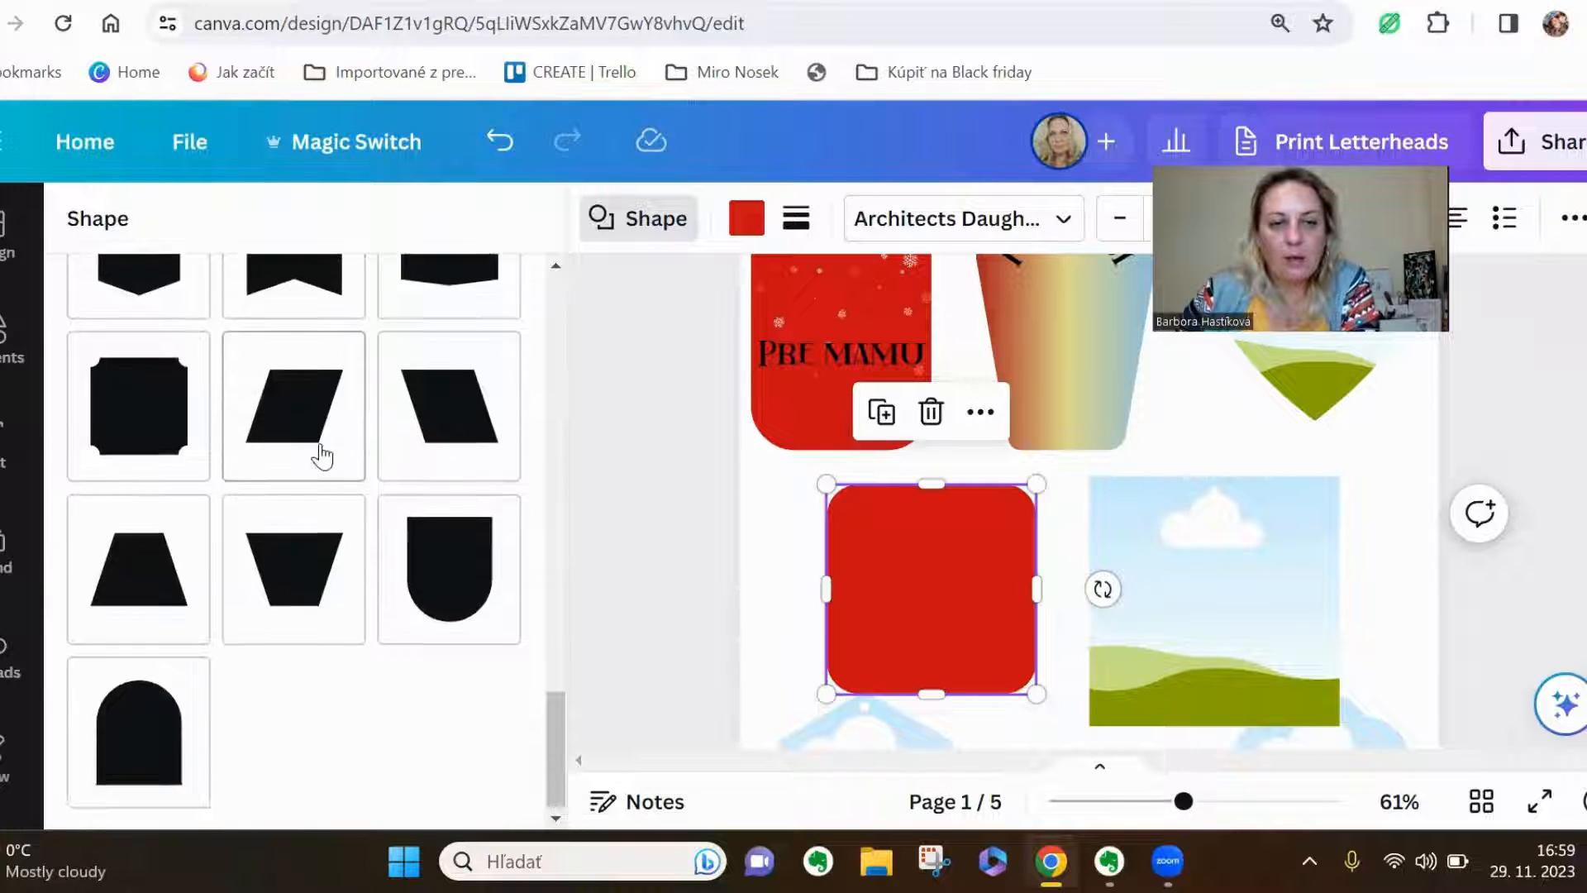
pyautogui.scroll(6, 319, 453)
pyautogui.scroll(3, 322, 456)
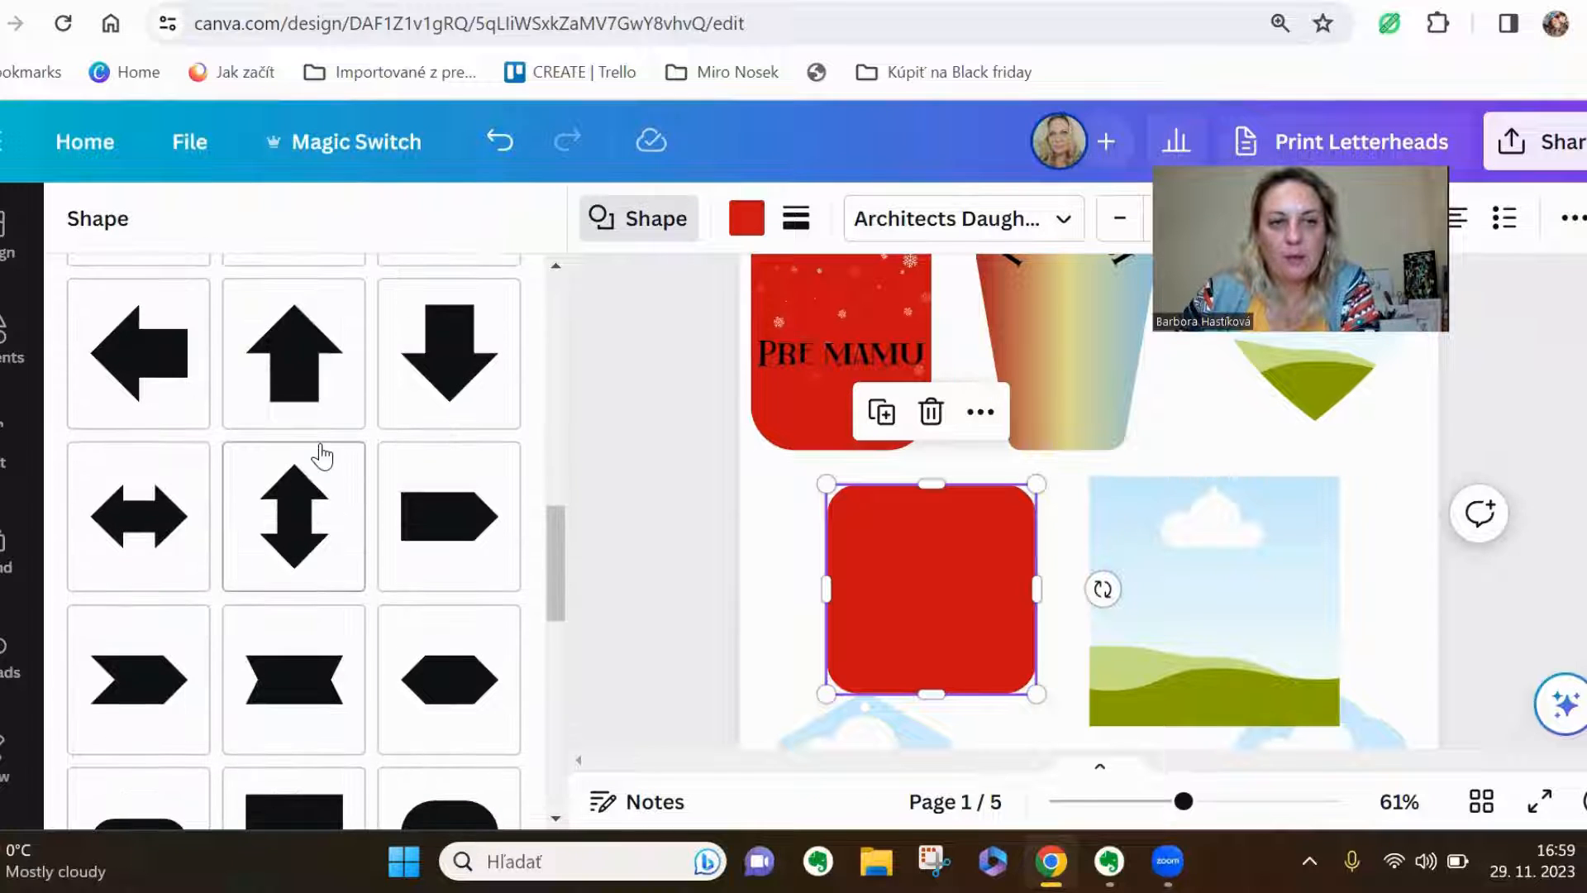
pyautogui.scroll(3, 322, 455)
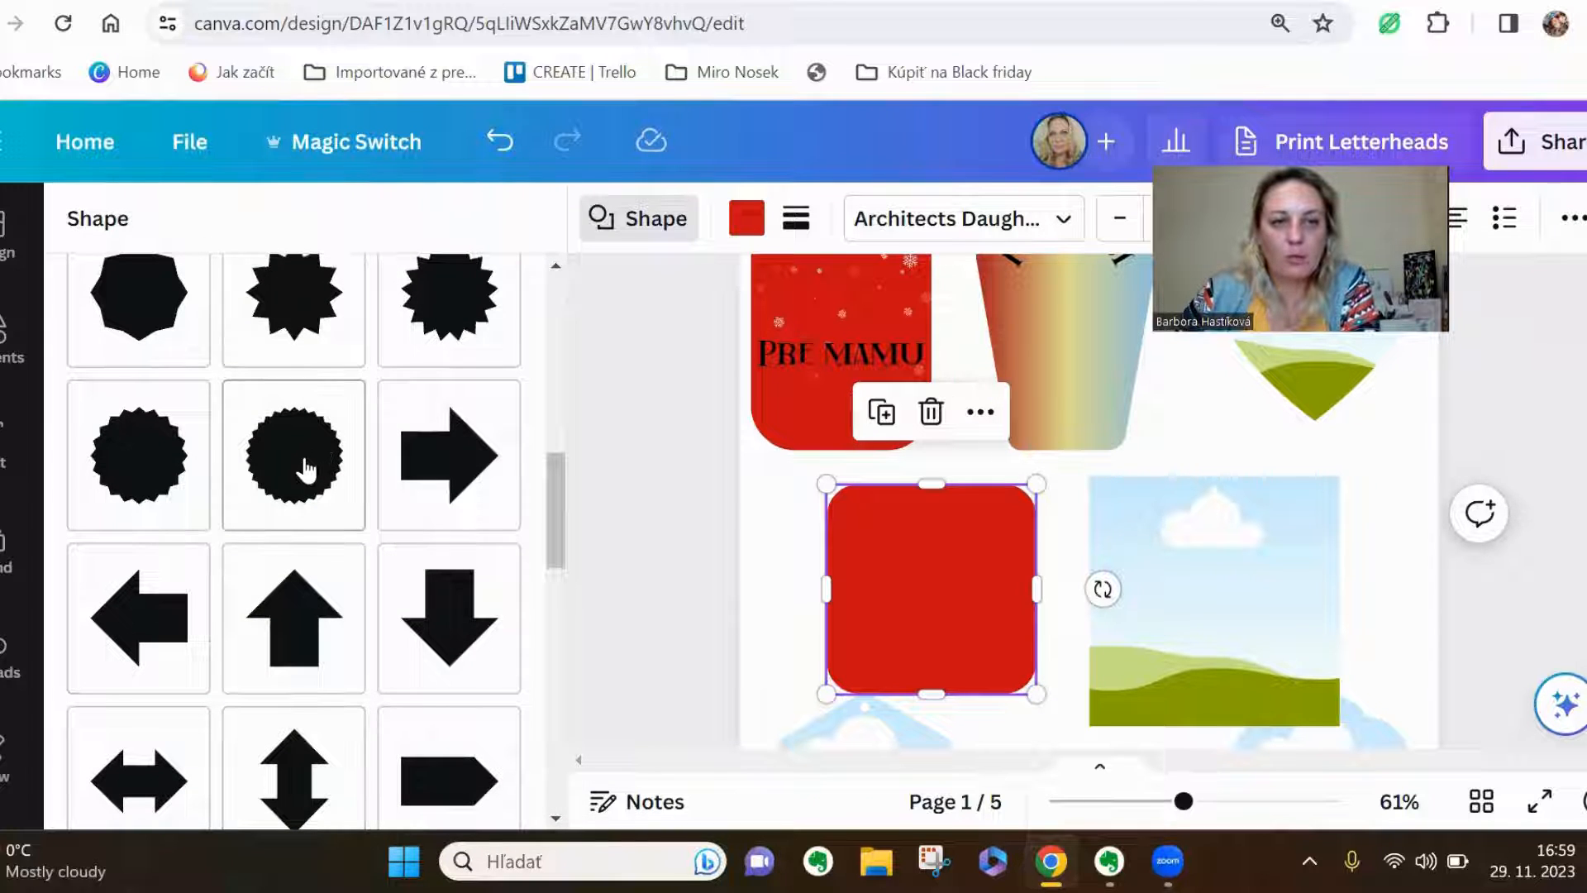
pyautogui.click(170, 478)
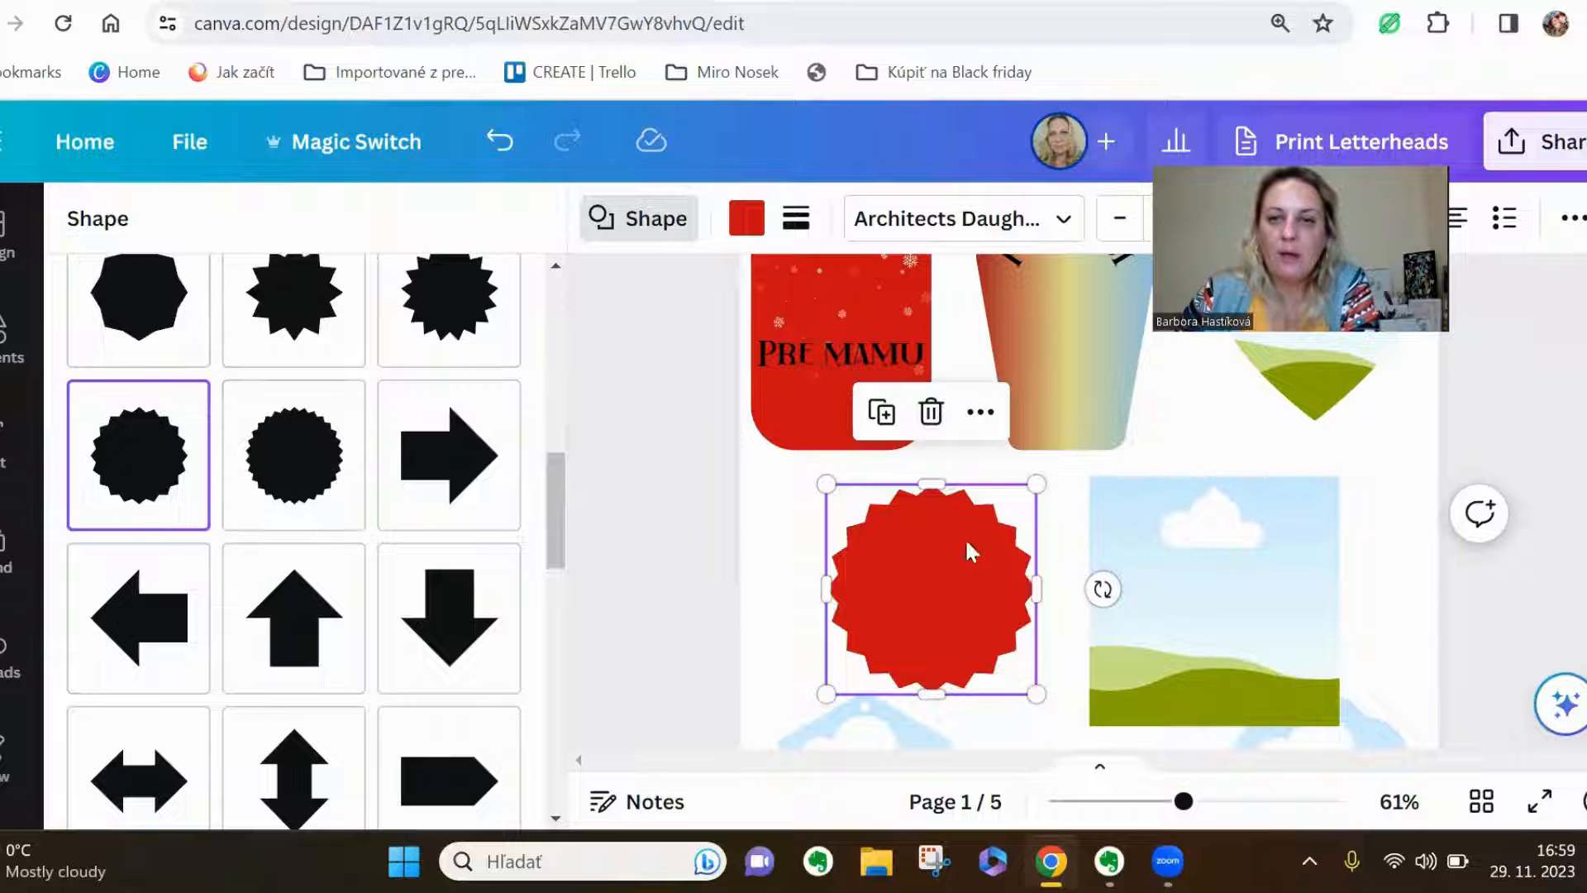
# Add a solid border of weight 4 to the red badge and colour it light orange
pyautogui.click(795, 217)
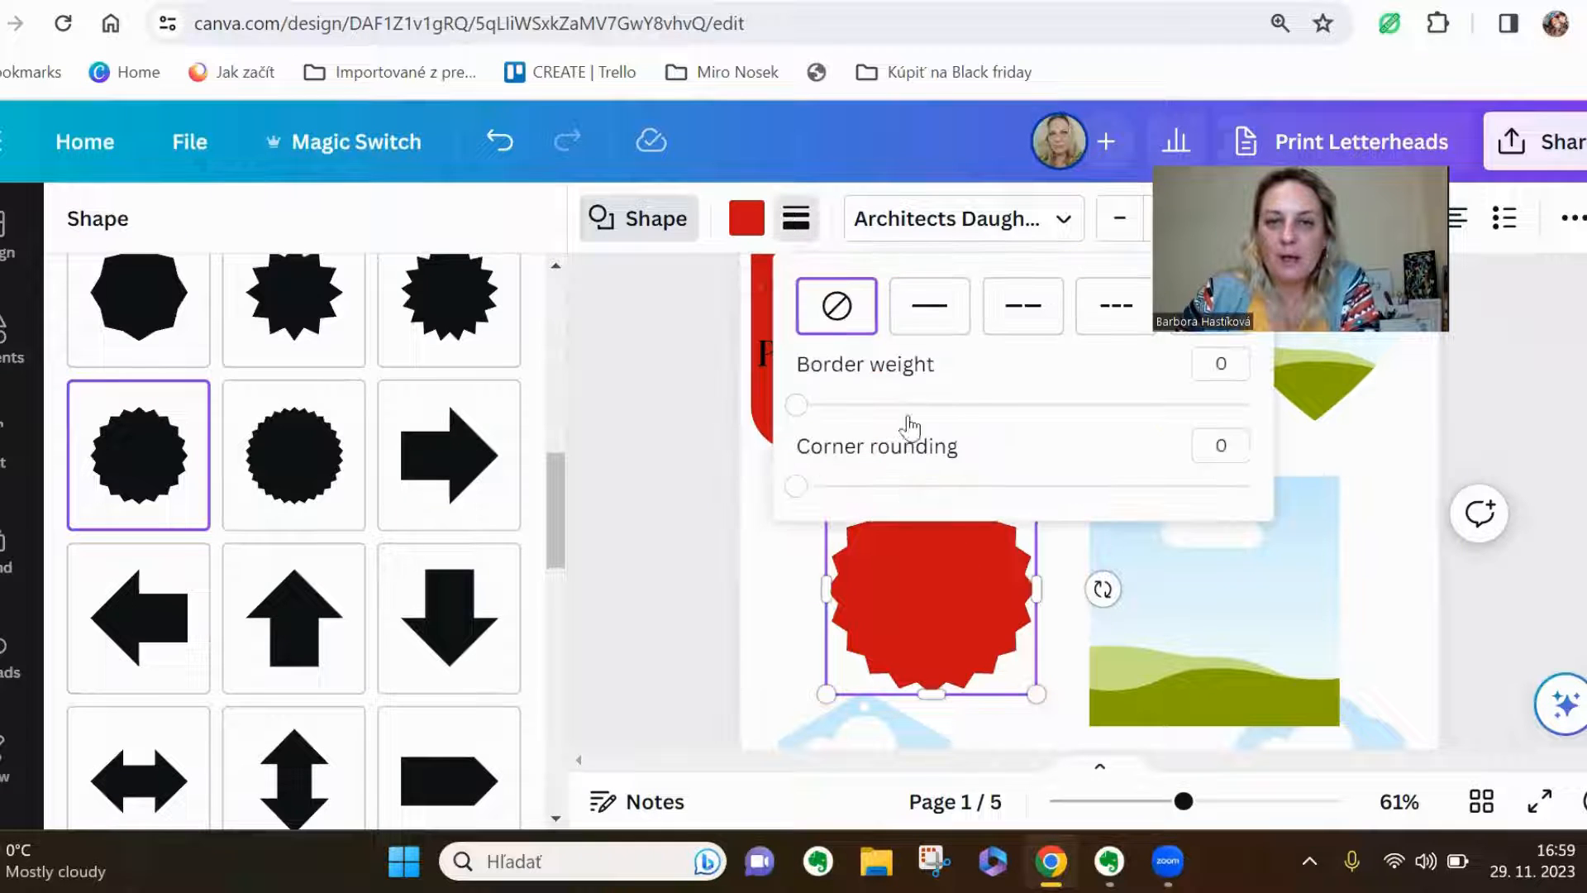
pyautogui.moveTo(798, 406); pyautogui.dragTo(815, 405)
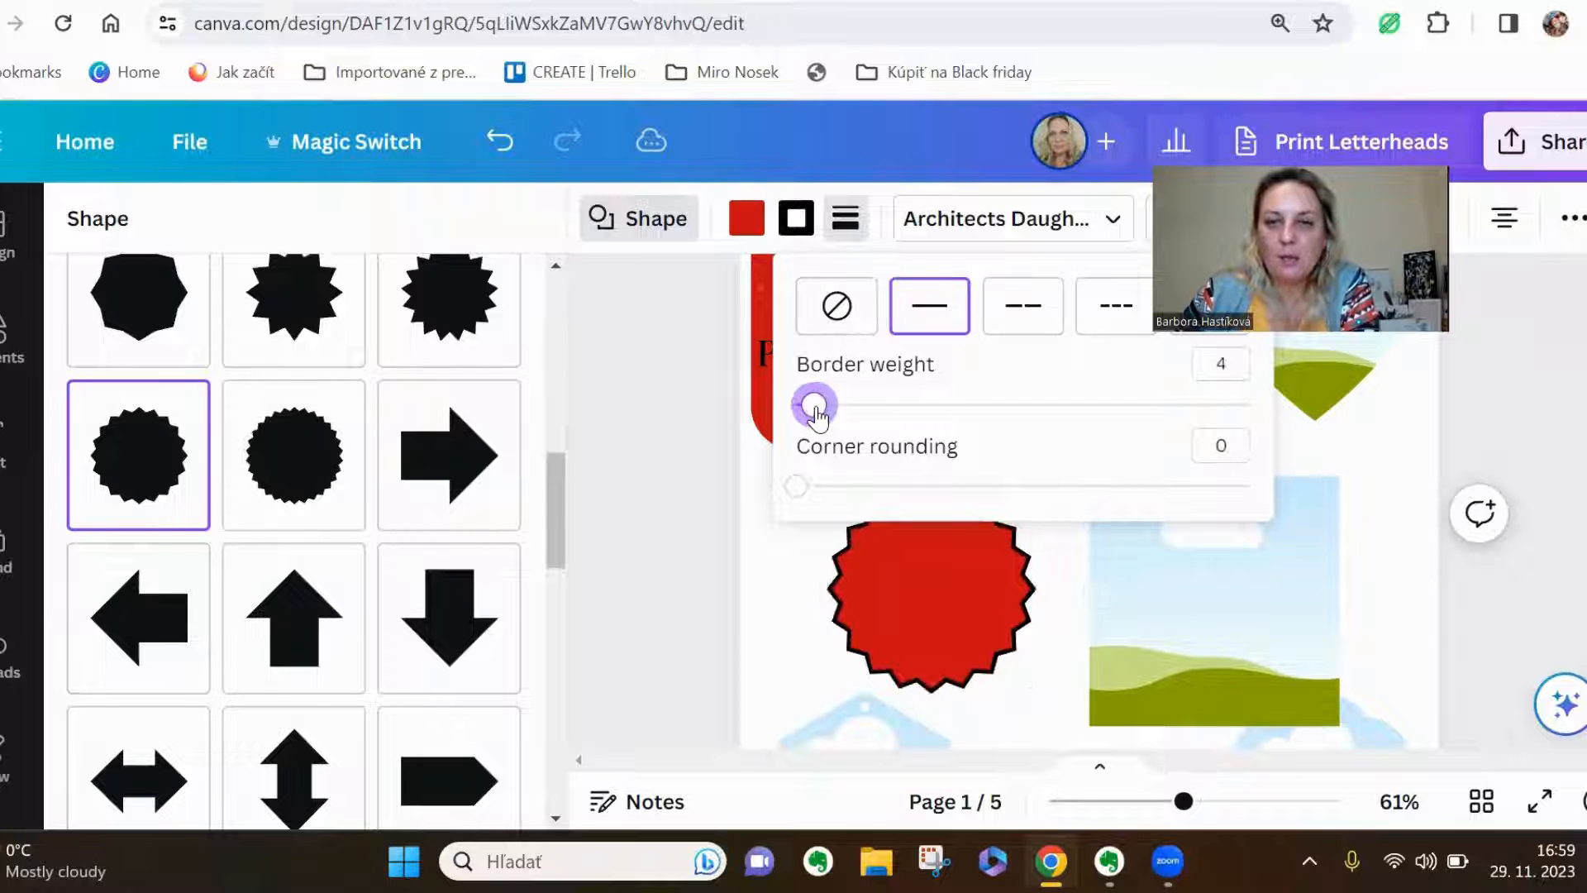
pyautogui.click(796, 218)
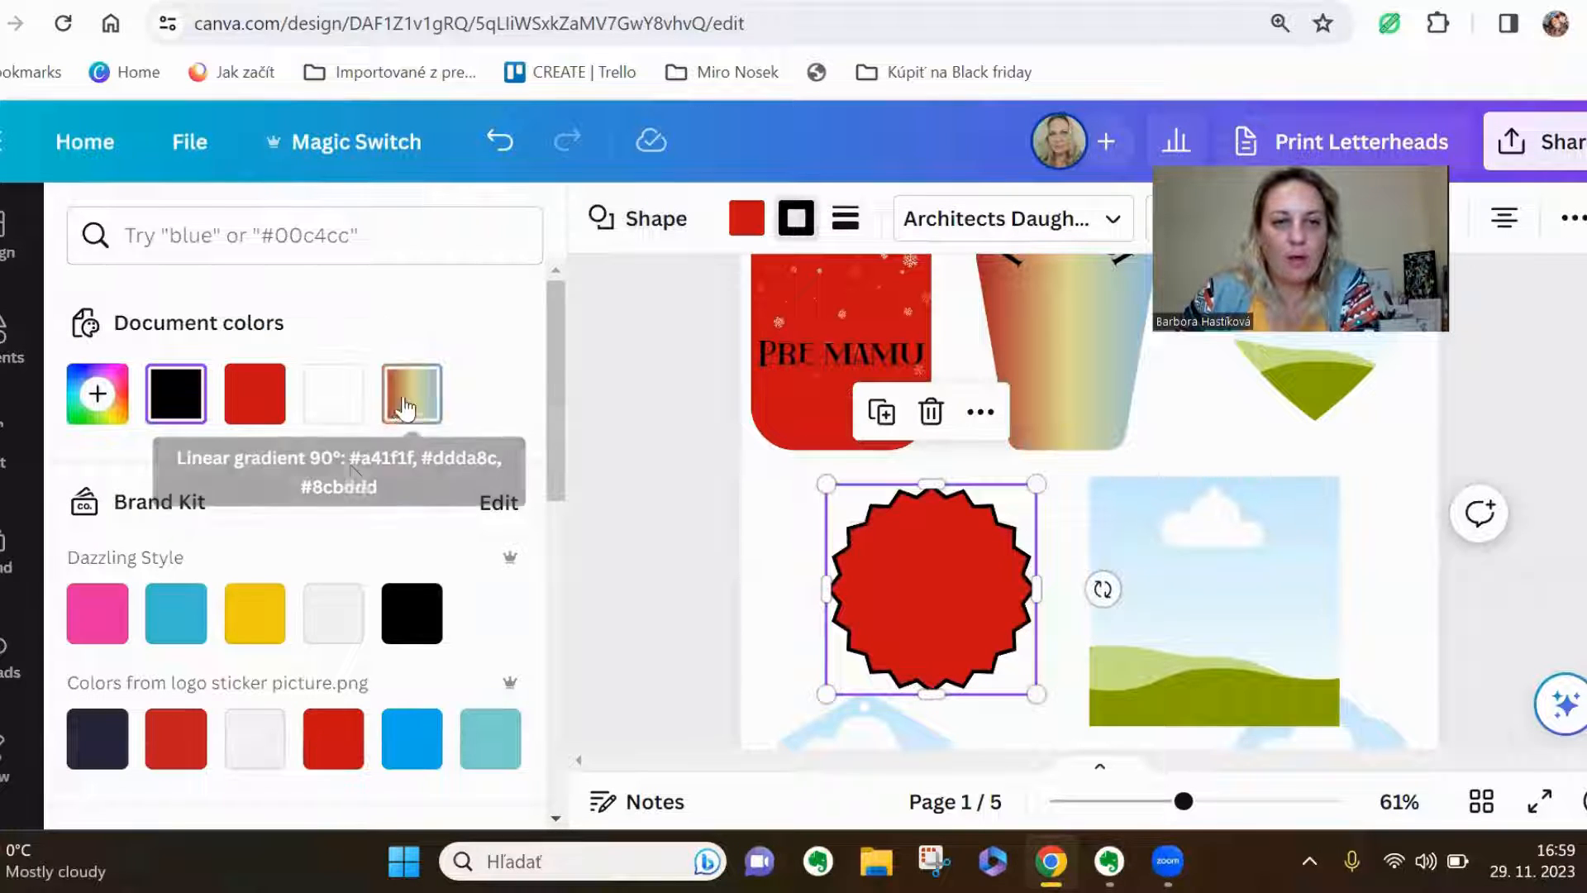
pyautogui.scroll(-3, 379, 469)
pyautogui.scroll(-2, 382, 479)
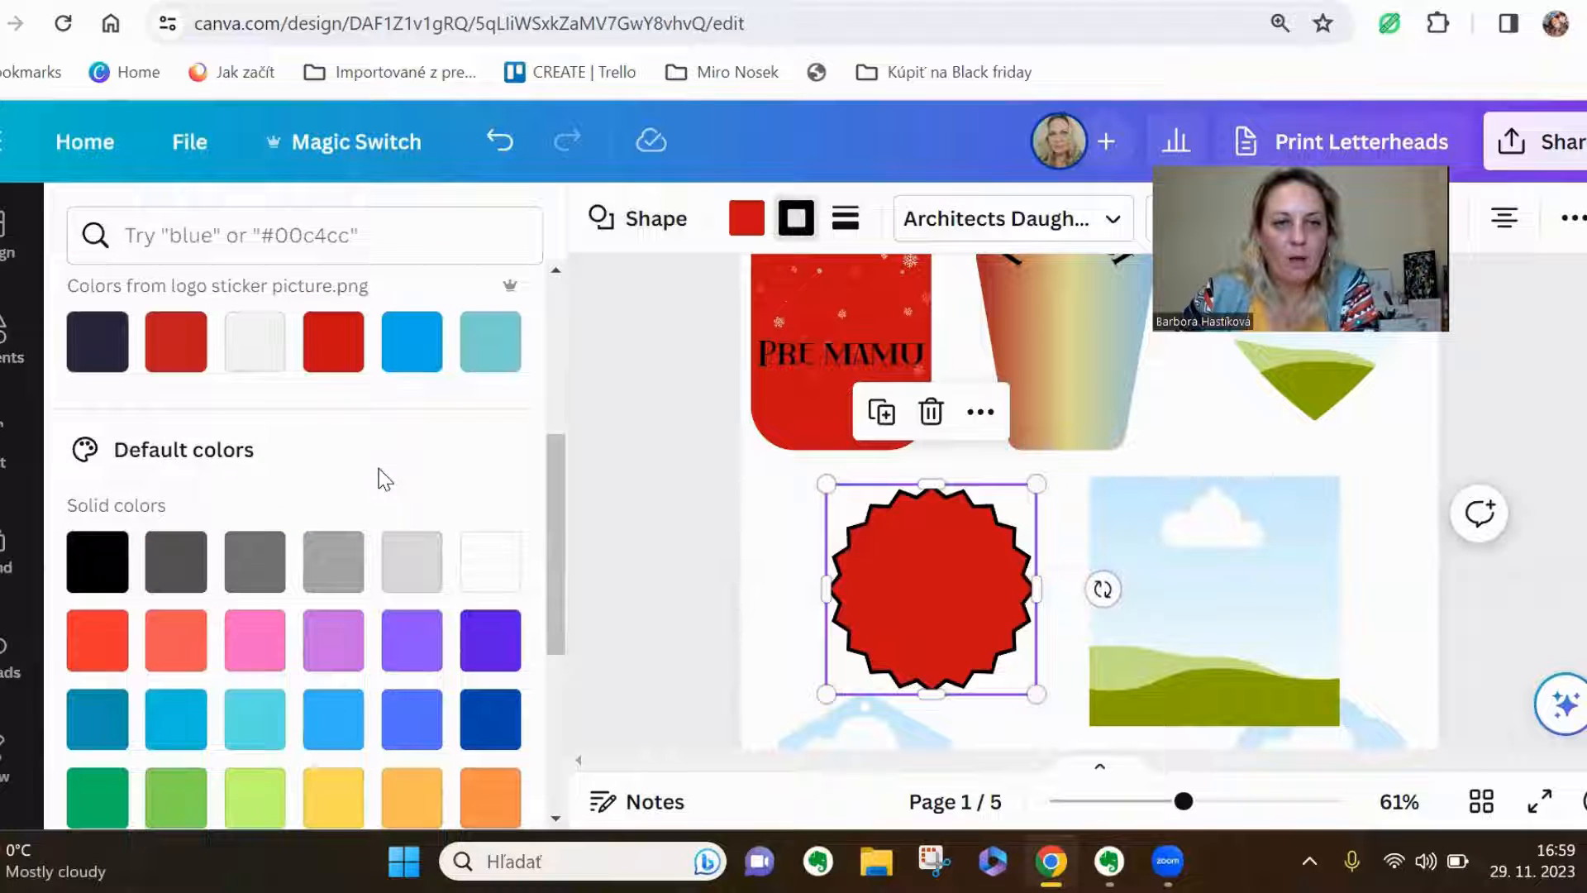
pyautogui.scroll(-2, 382, 479)
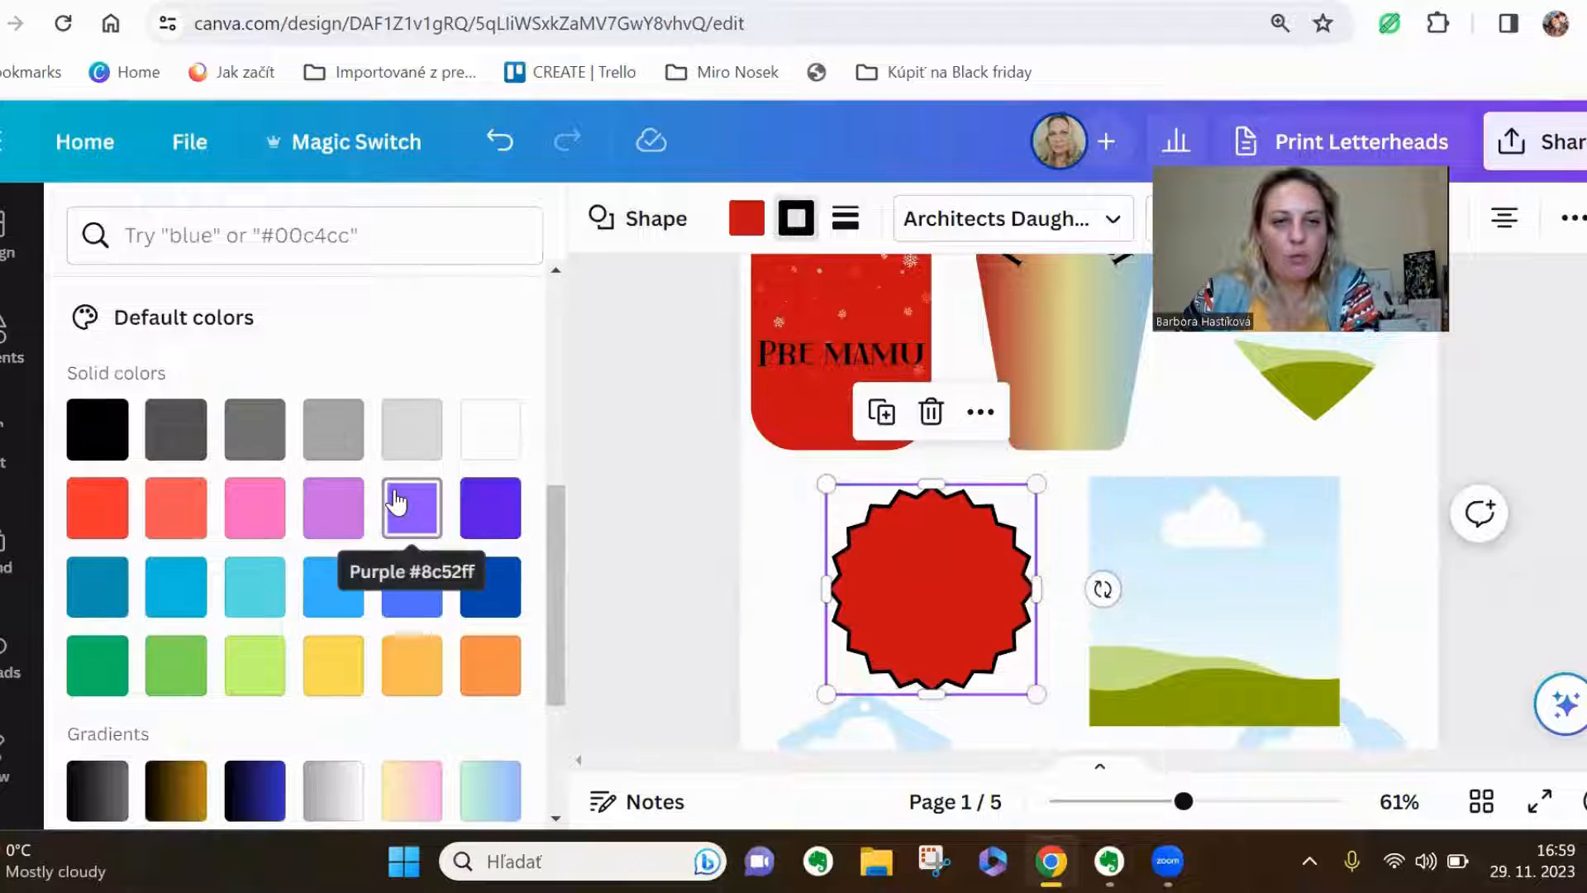
pyautogui.click(339, 657)
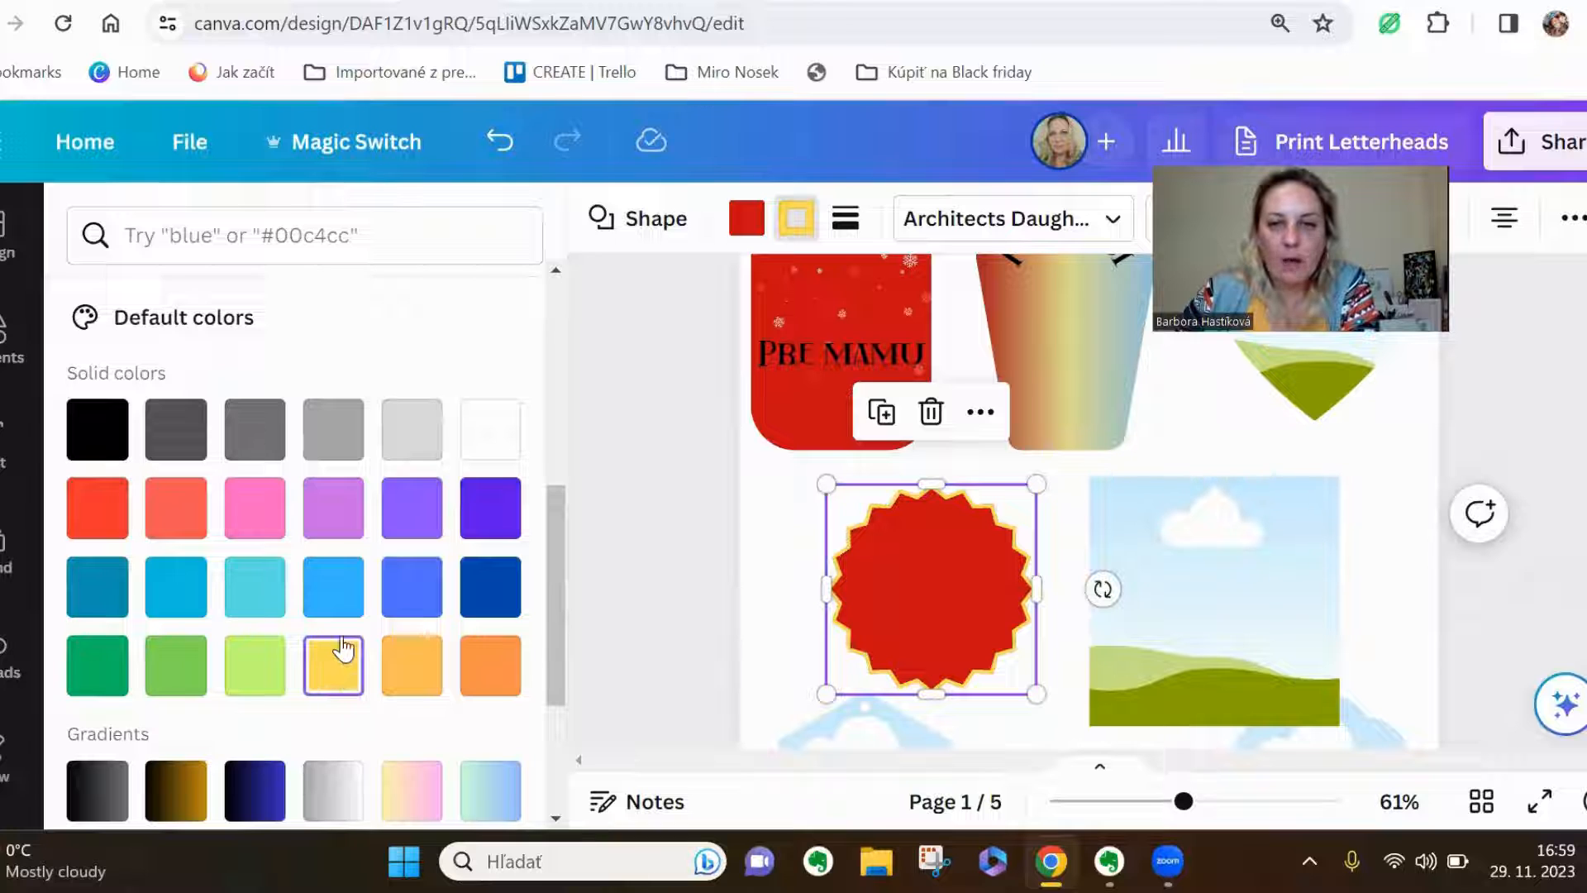
pyautogui.click(413, 666)
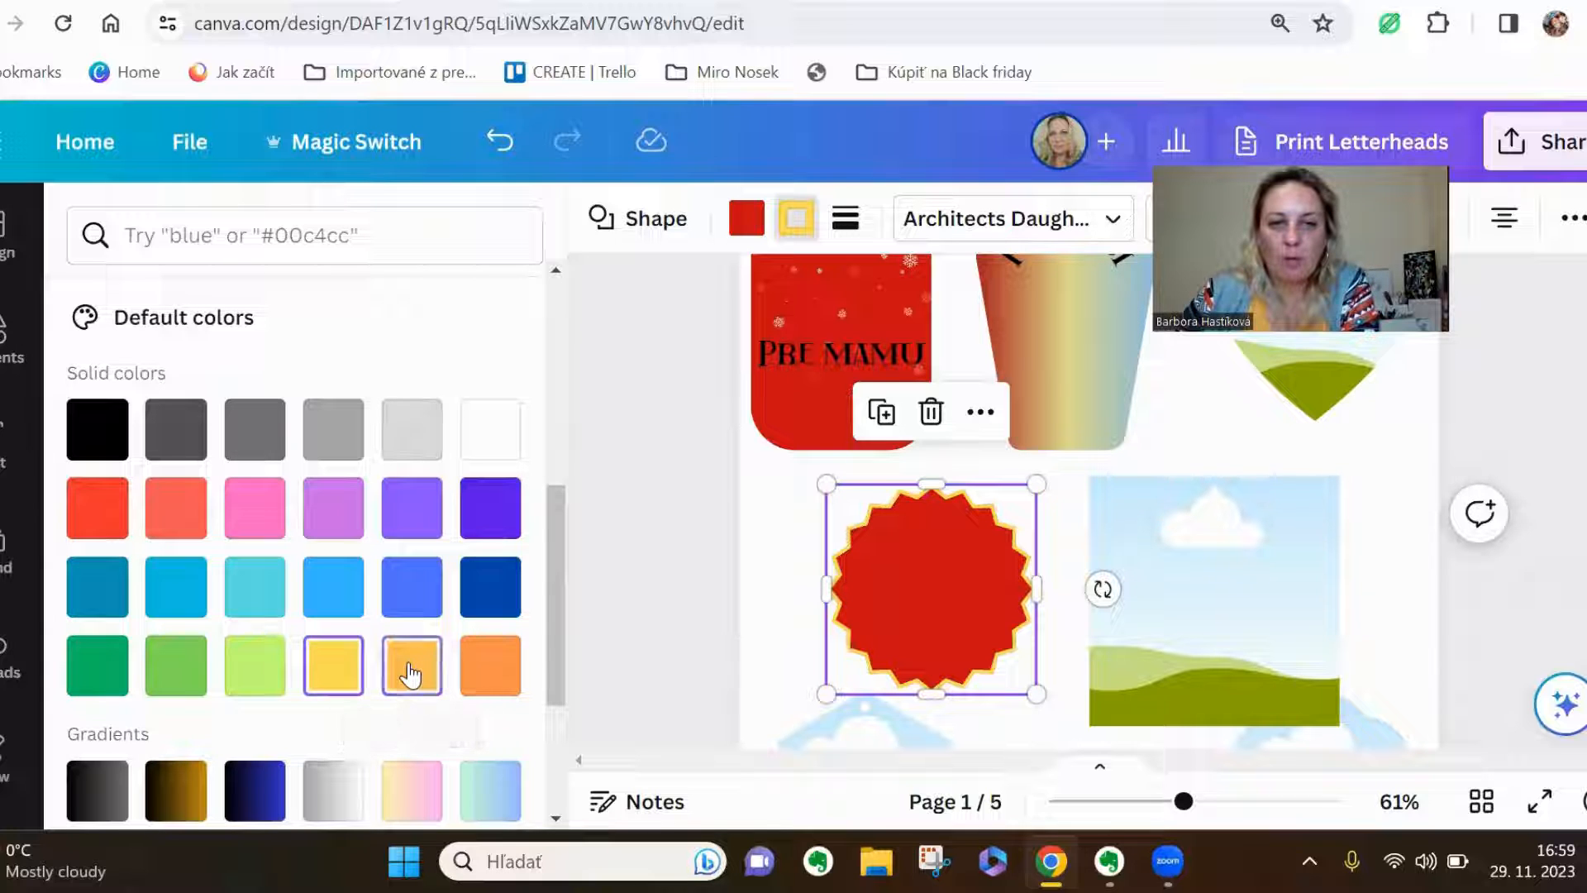
pyautogui.click(696, 559)
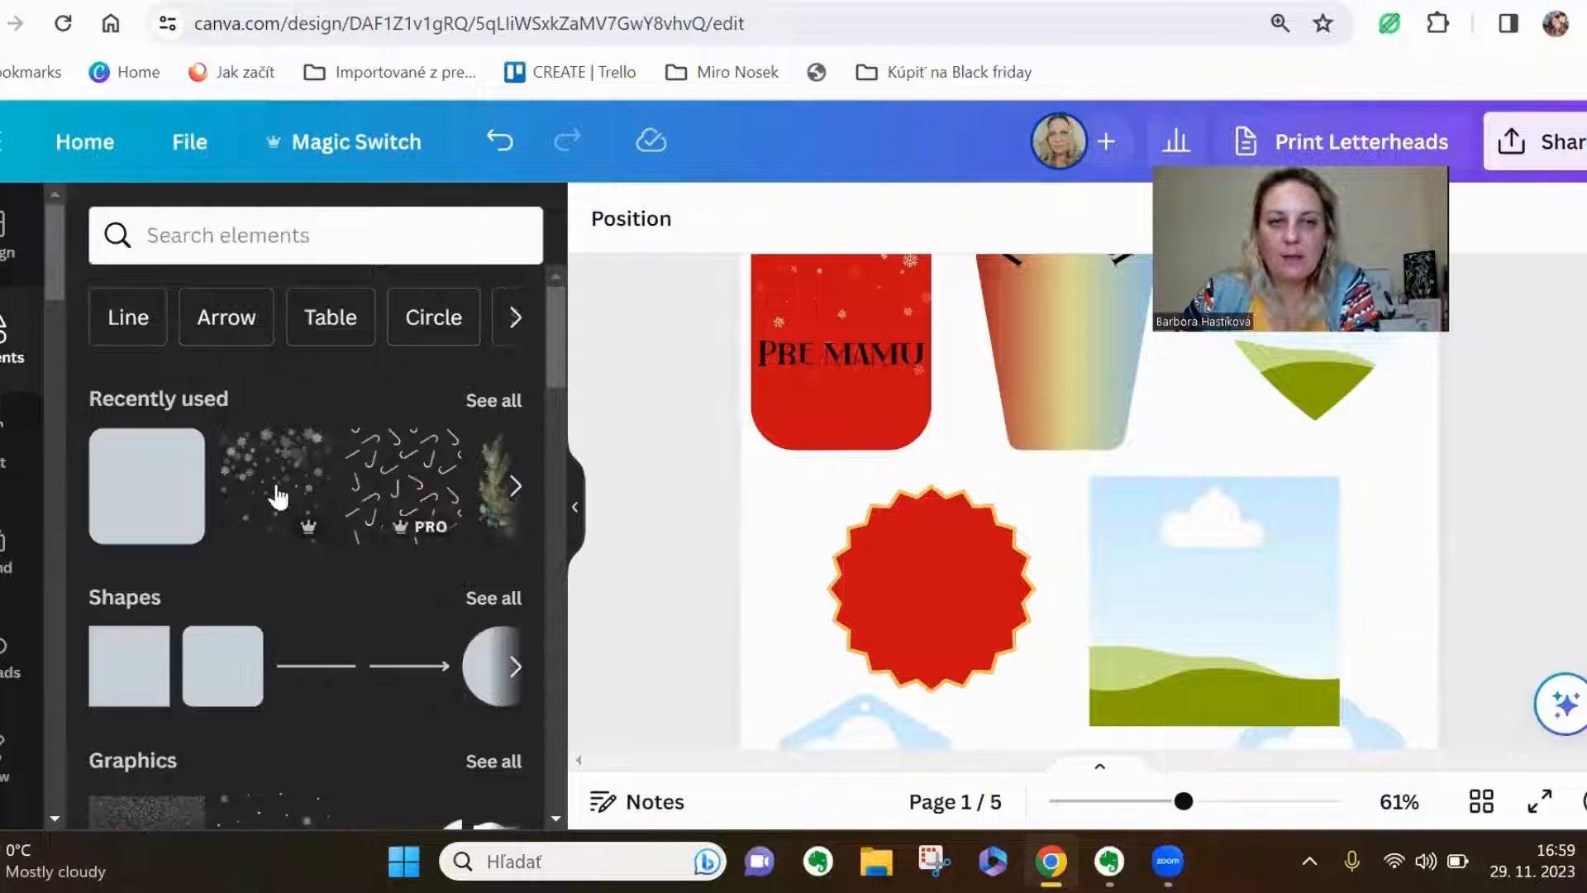
# Search the graphics for "christmas tree" and add the tree made of sparkling lights over the red badge
pyautogui.click(325, 234)
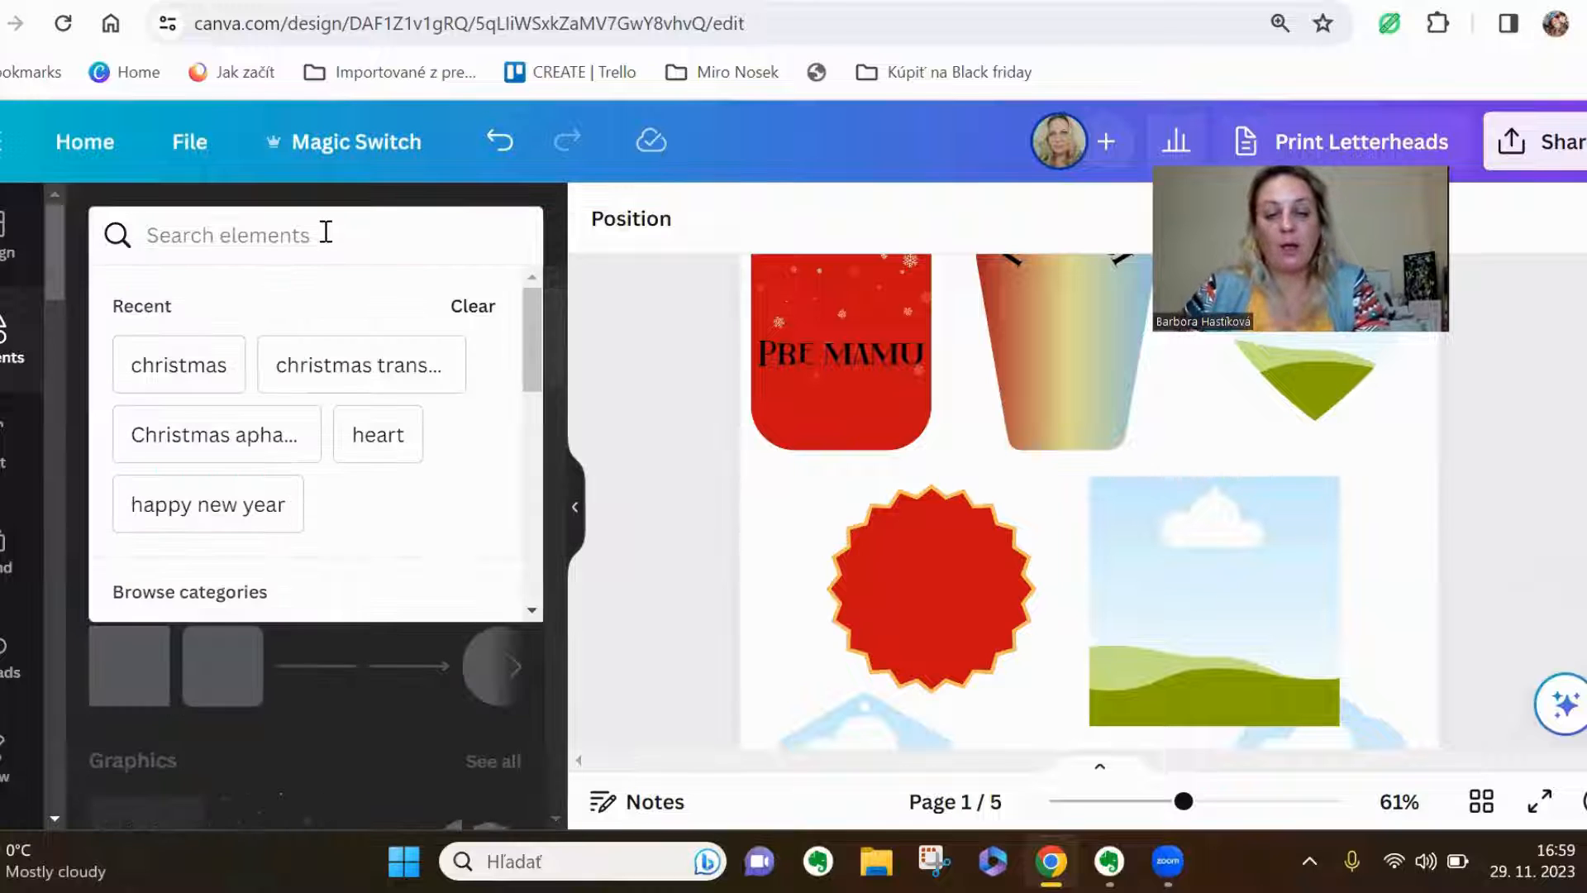
pyautogui.write('christma')
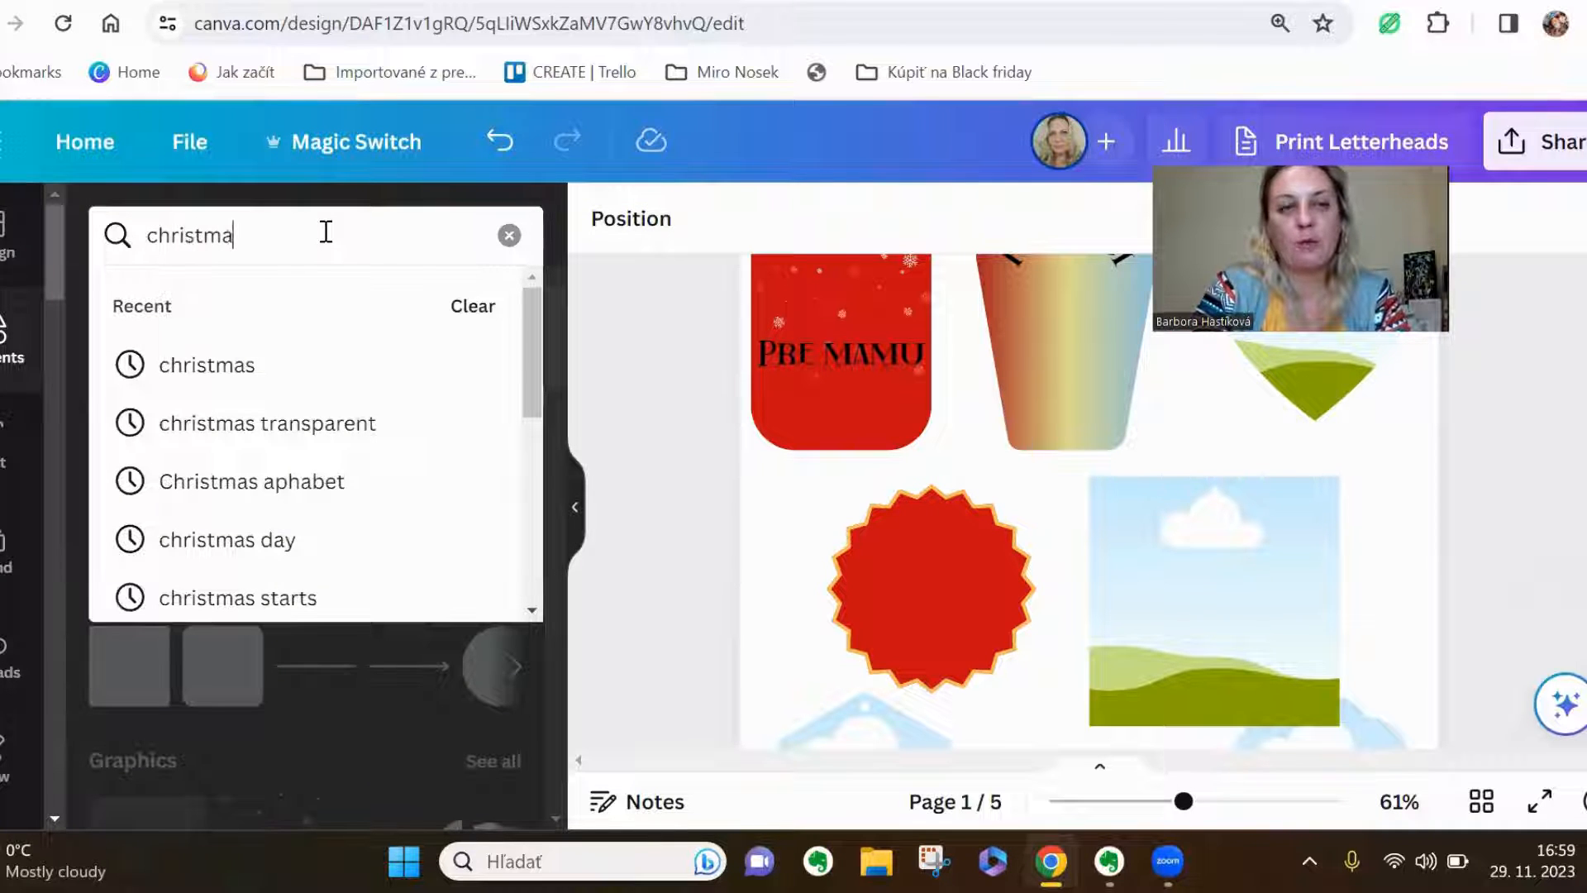
pyautogui.write('s tree')
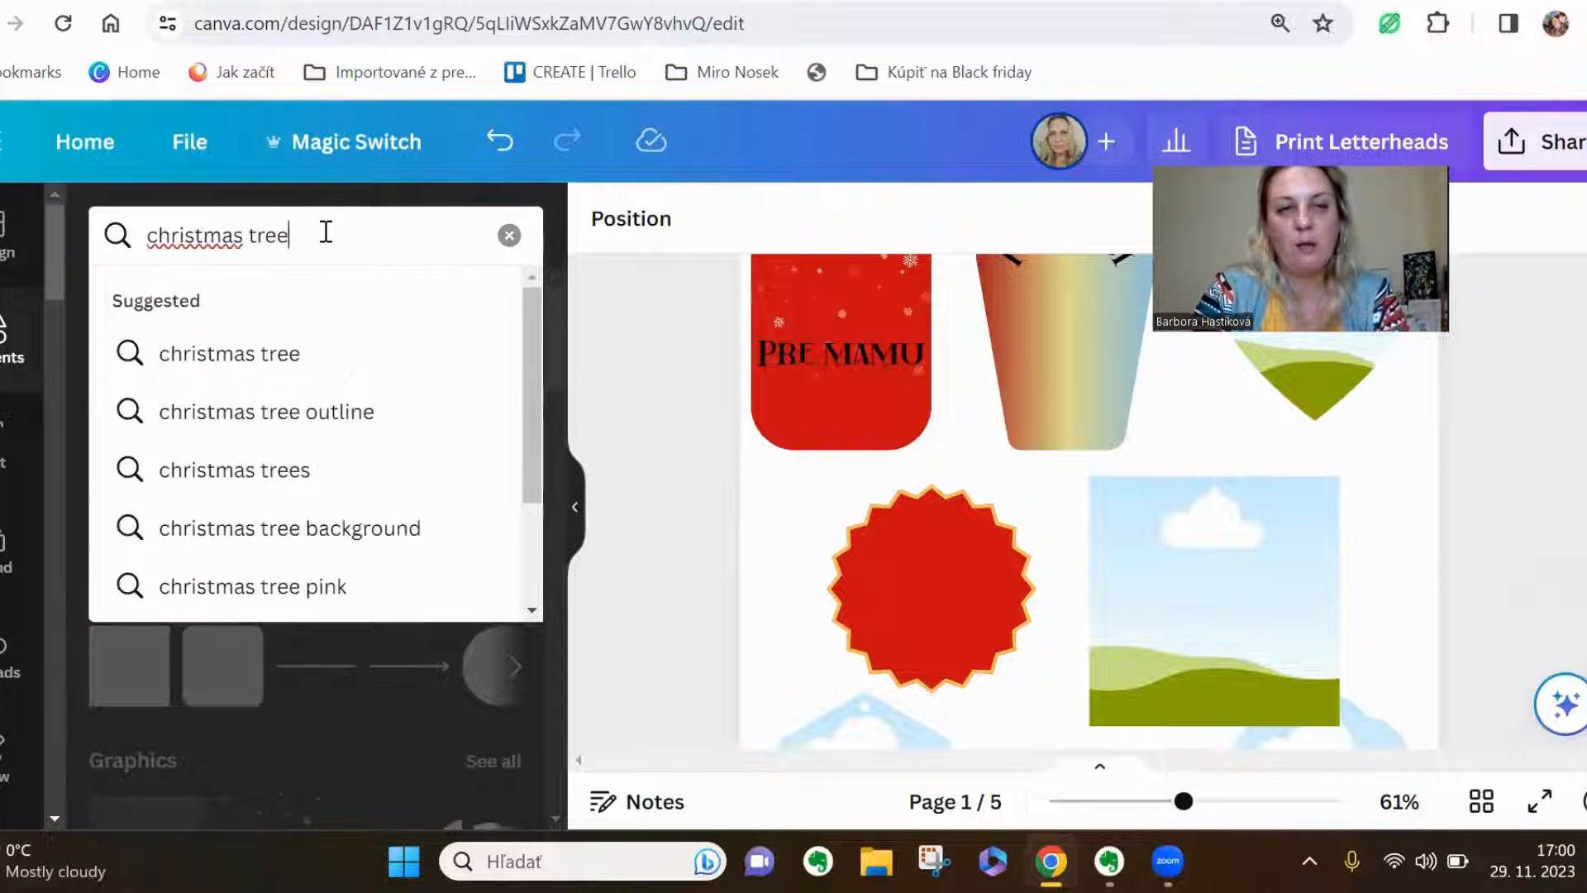
pyautogui.press('Return')
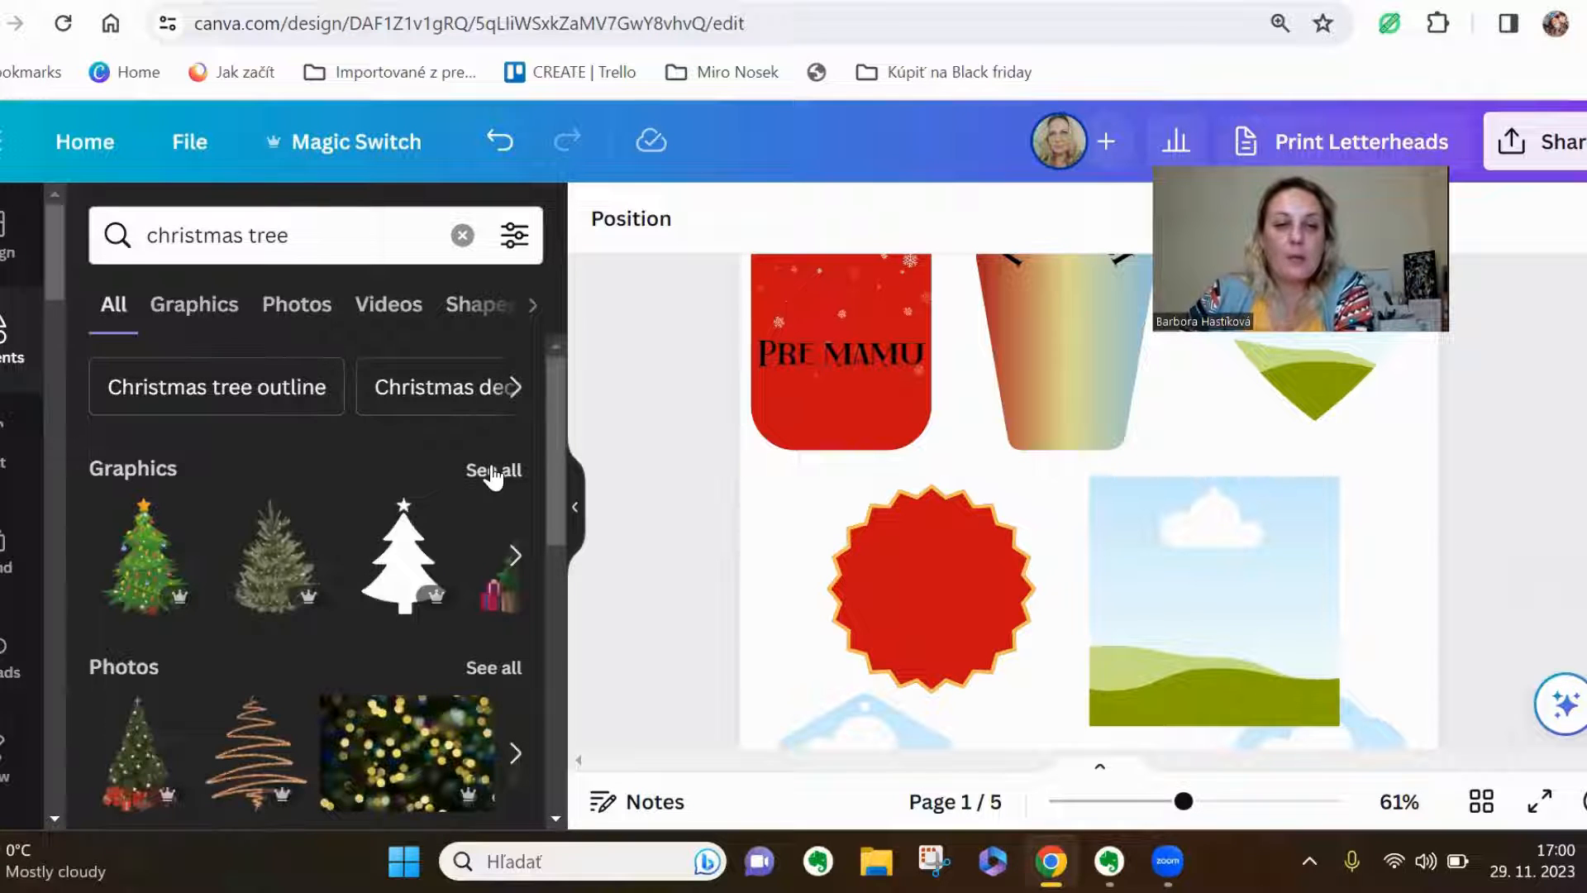
pyautogui.click(494, 472)
pyautogui.scroll(-3, 494, 478)
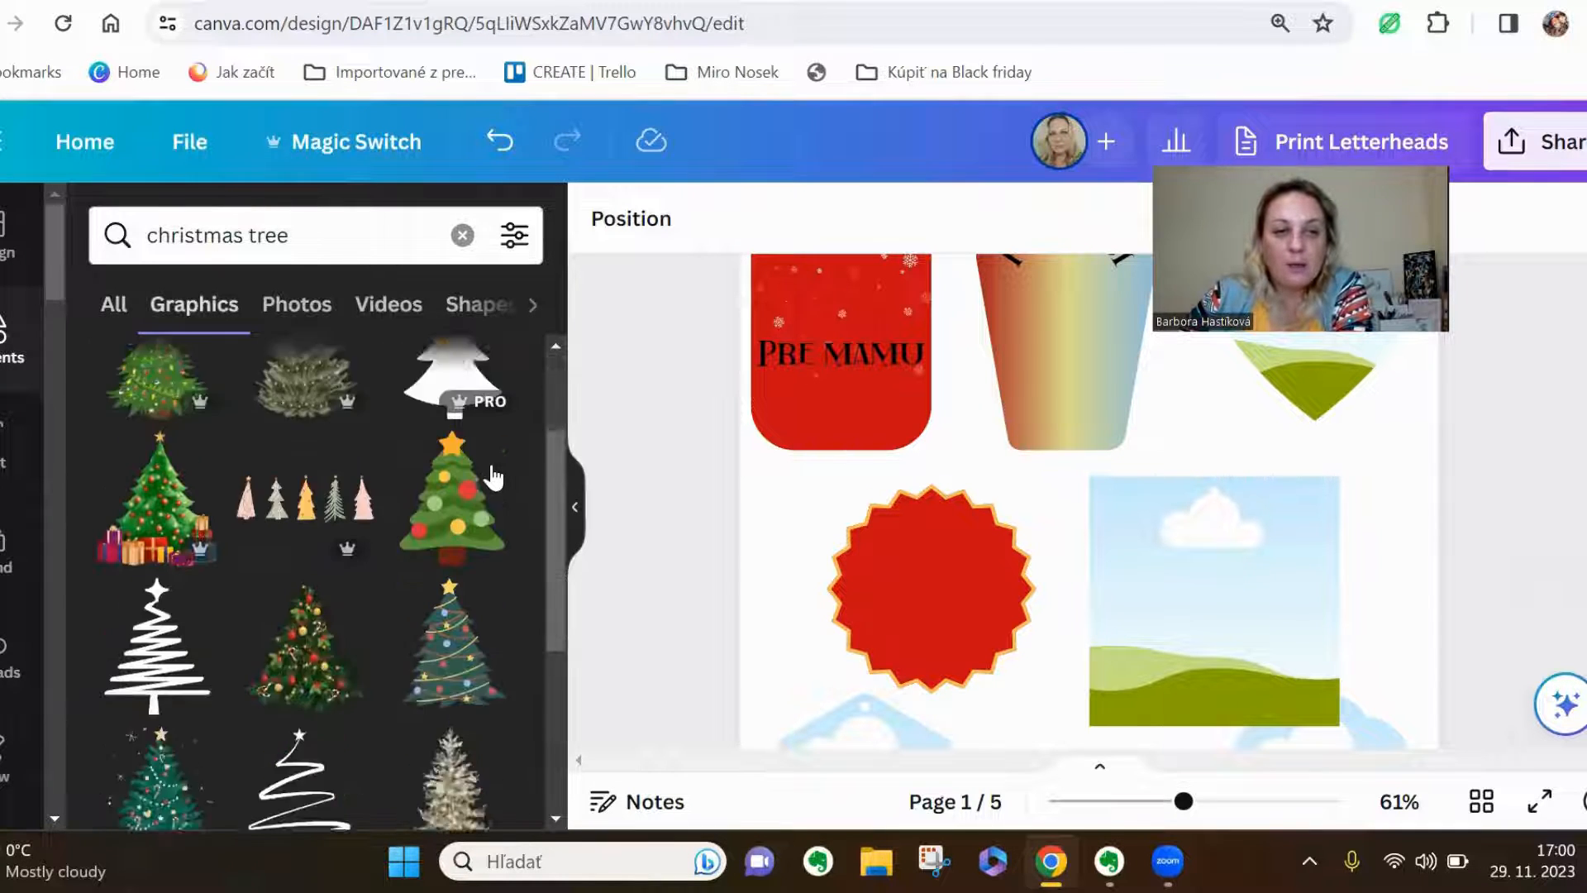
pyautogui.scroll(-2, 493, 478)
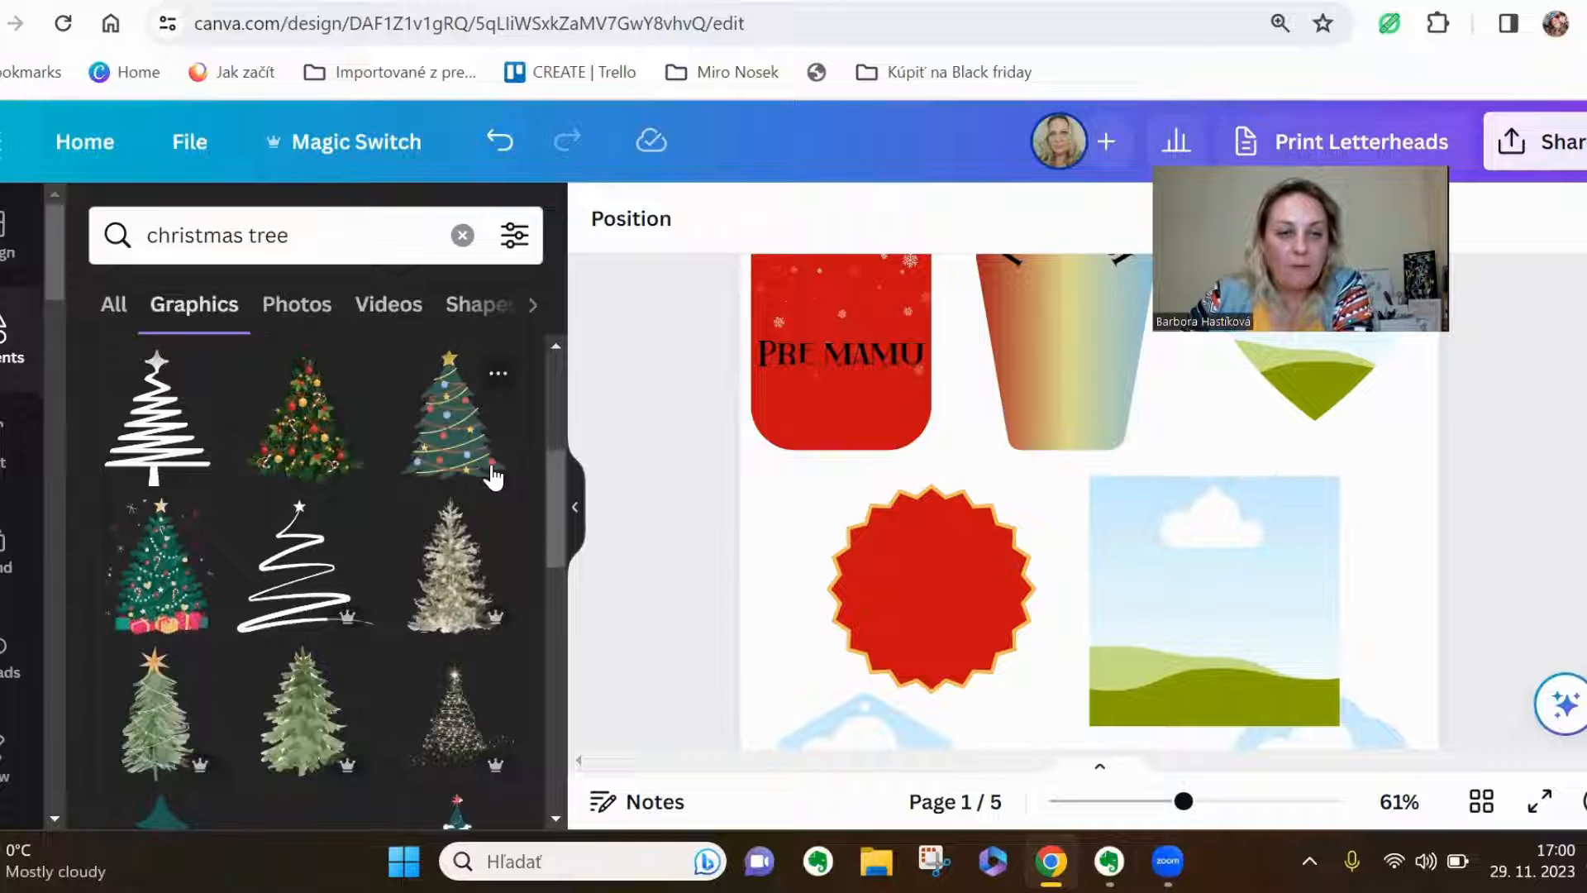
pyautogui.click(454, 731)
pyautogui.moveTo(1163, 620); pyautogui.dragTo(1033, 596)
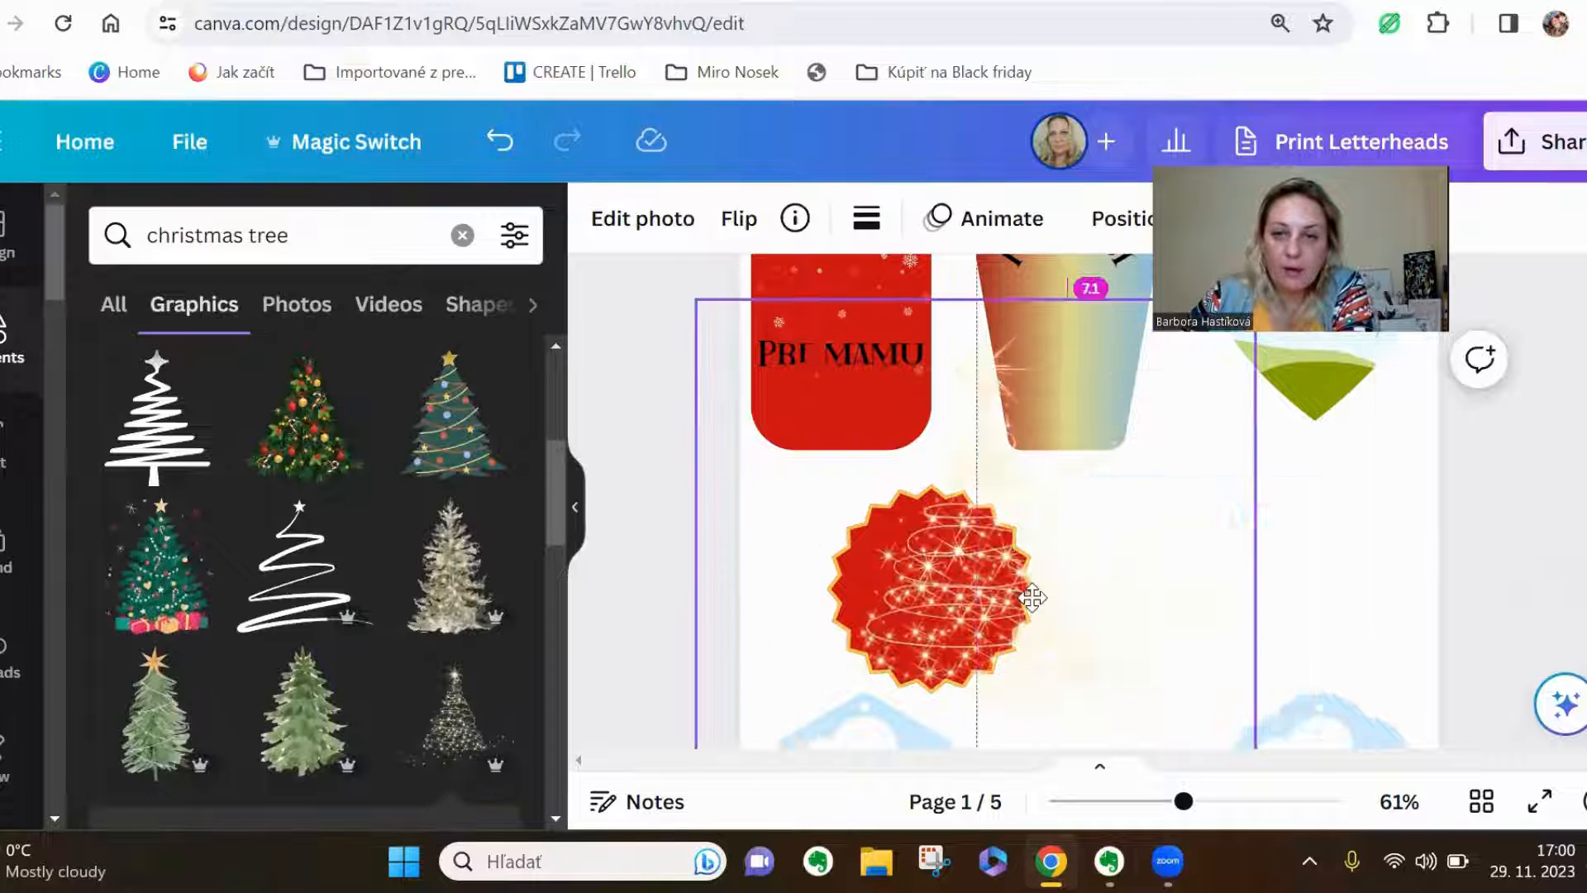
# Shrink the sparkling tree to fit inside the red badge and centre it there
pyautogui.moveTo(698, 301); pyautogui.dragTo(906, 568)
pyautogui.moveTo(1106, 673); pyautogui.dragTo(900, 635)
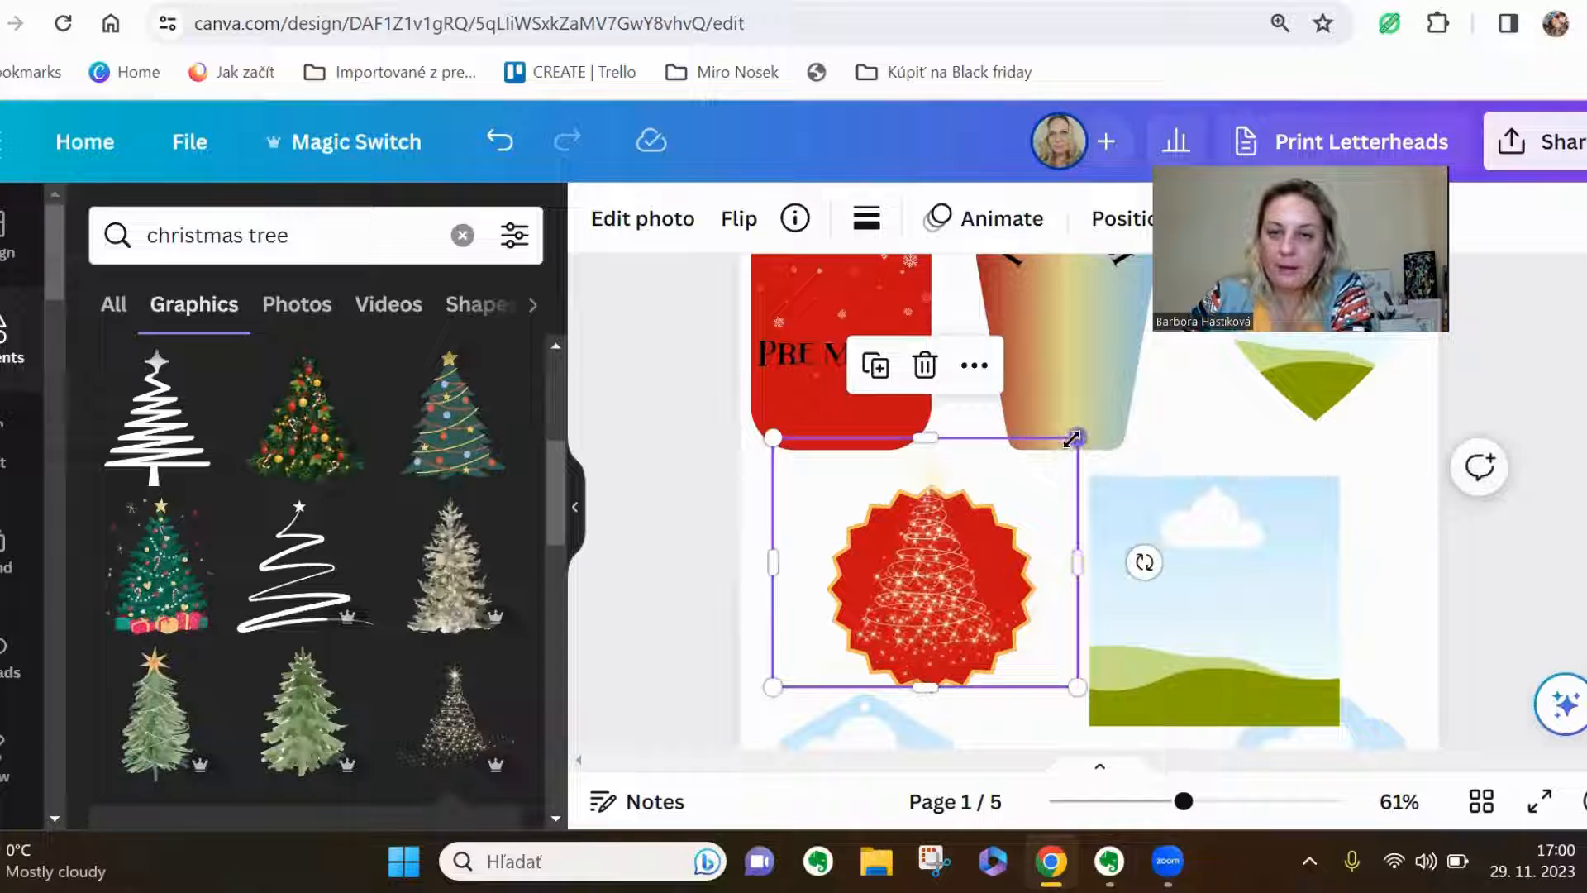
pyautogui.moveTo(1079, 440); pyautogui.dragTo(969, 527)
pyautogui.moveTo(861, 631); pyautogui.dragTo(933, 595)
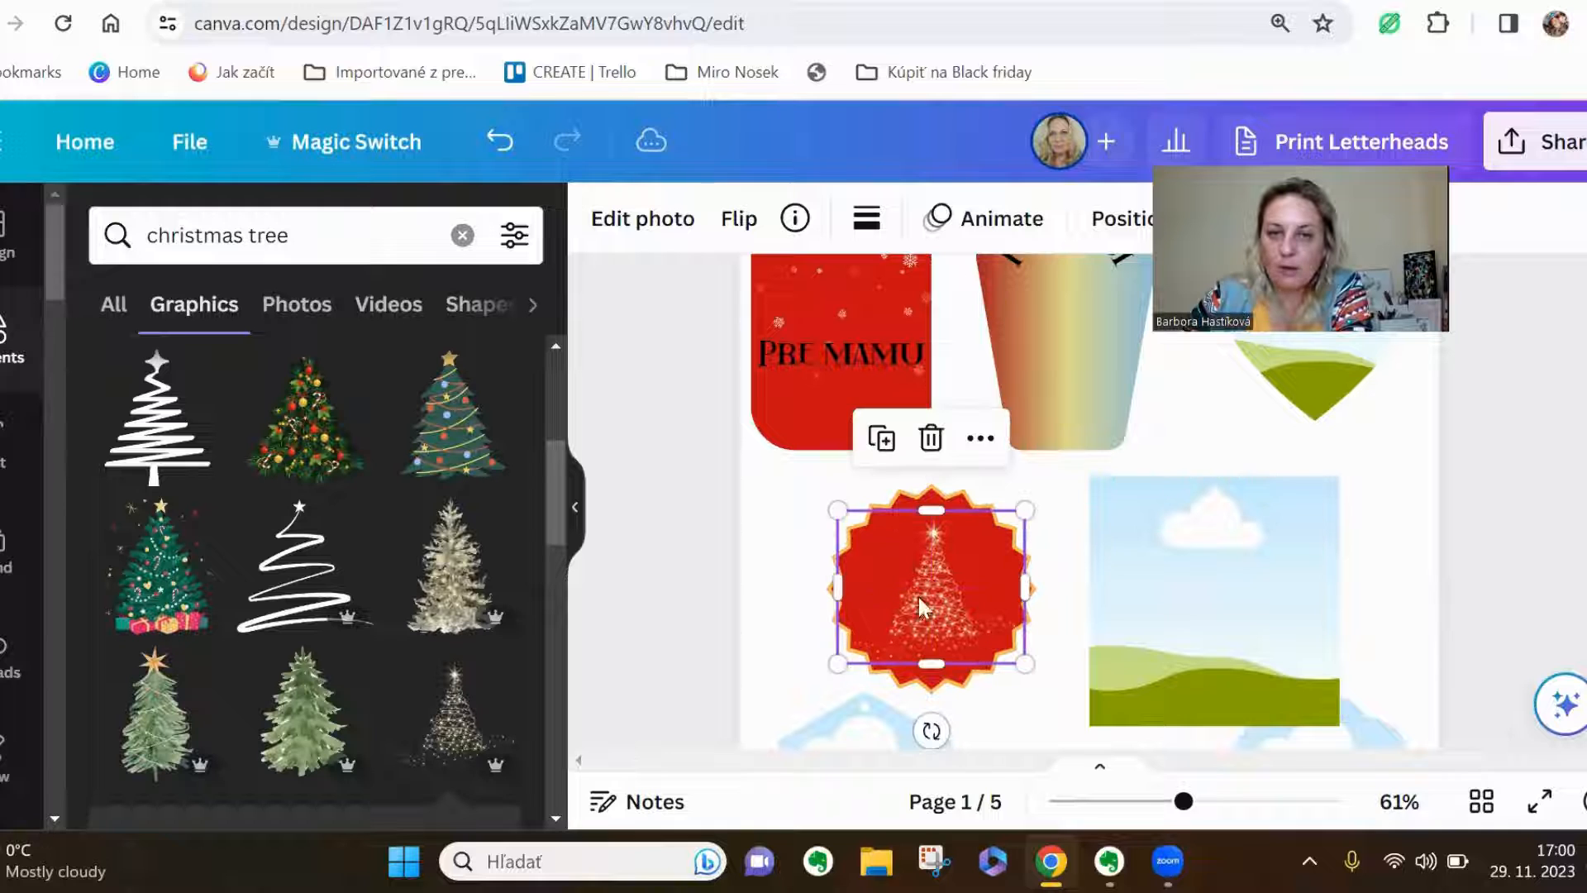
pyautogui.click(761, 613)
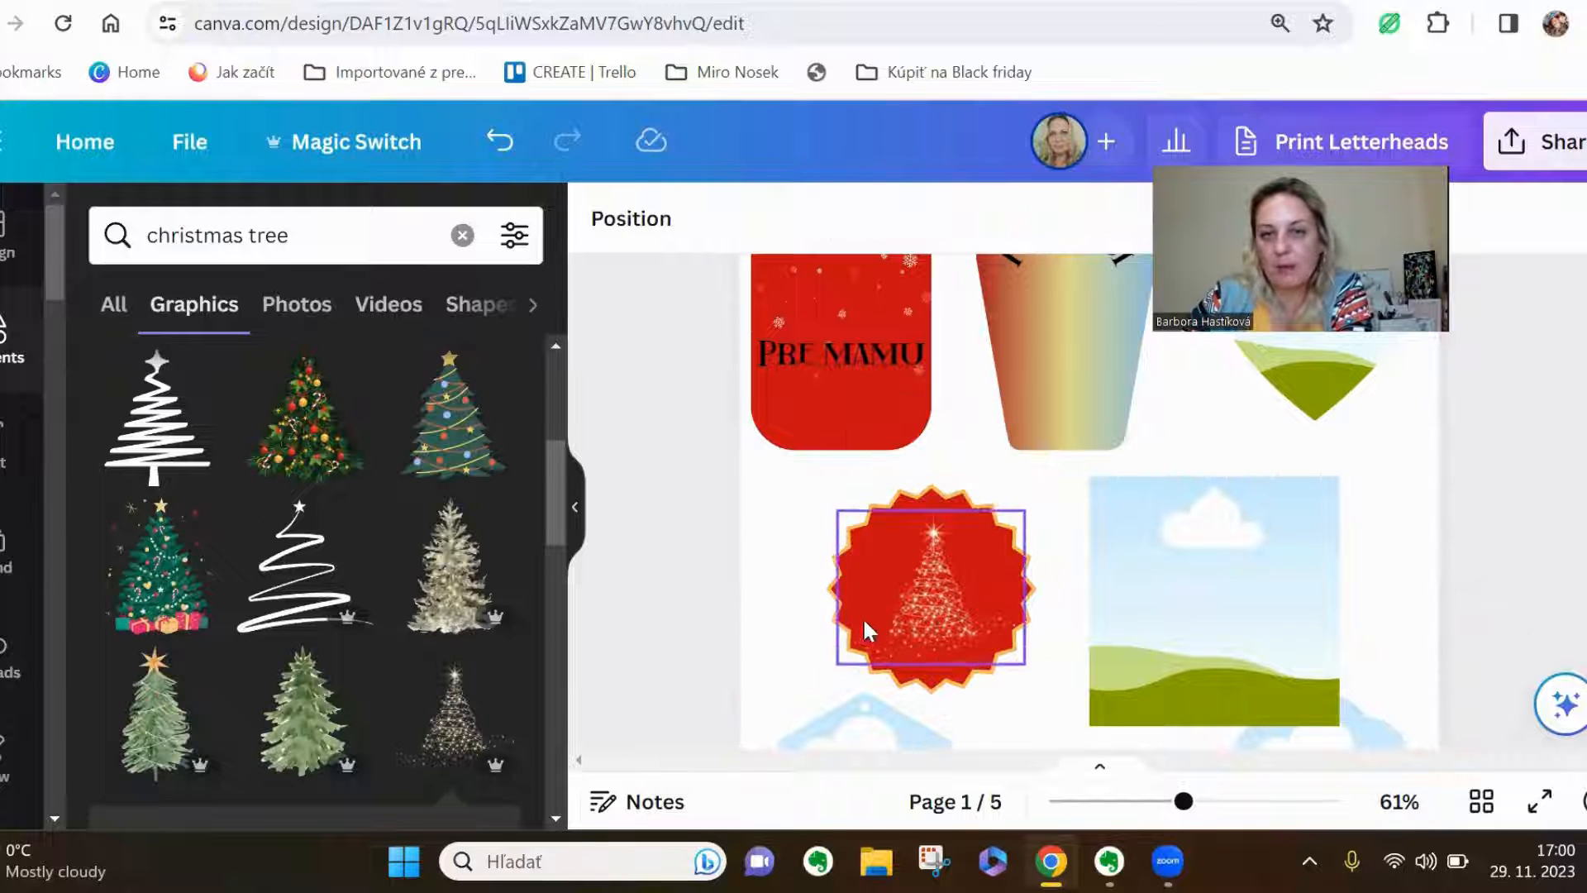
pyautogui.click(926, 612)
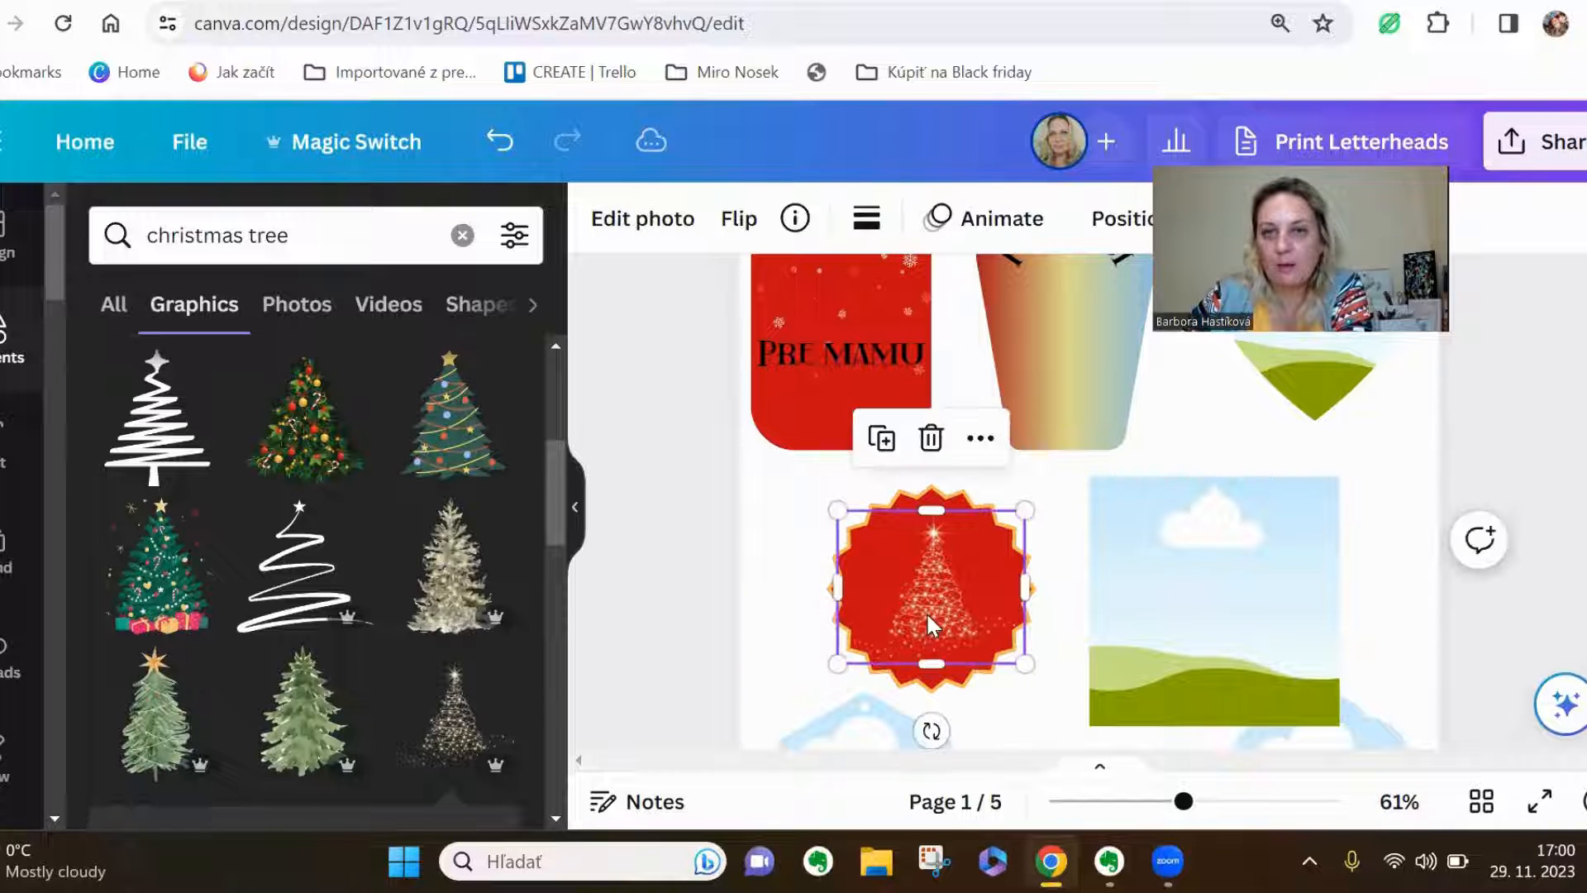
pyautogui.click(683, 562)
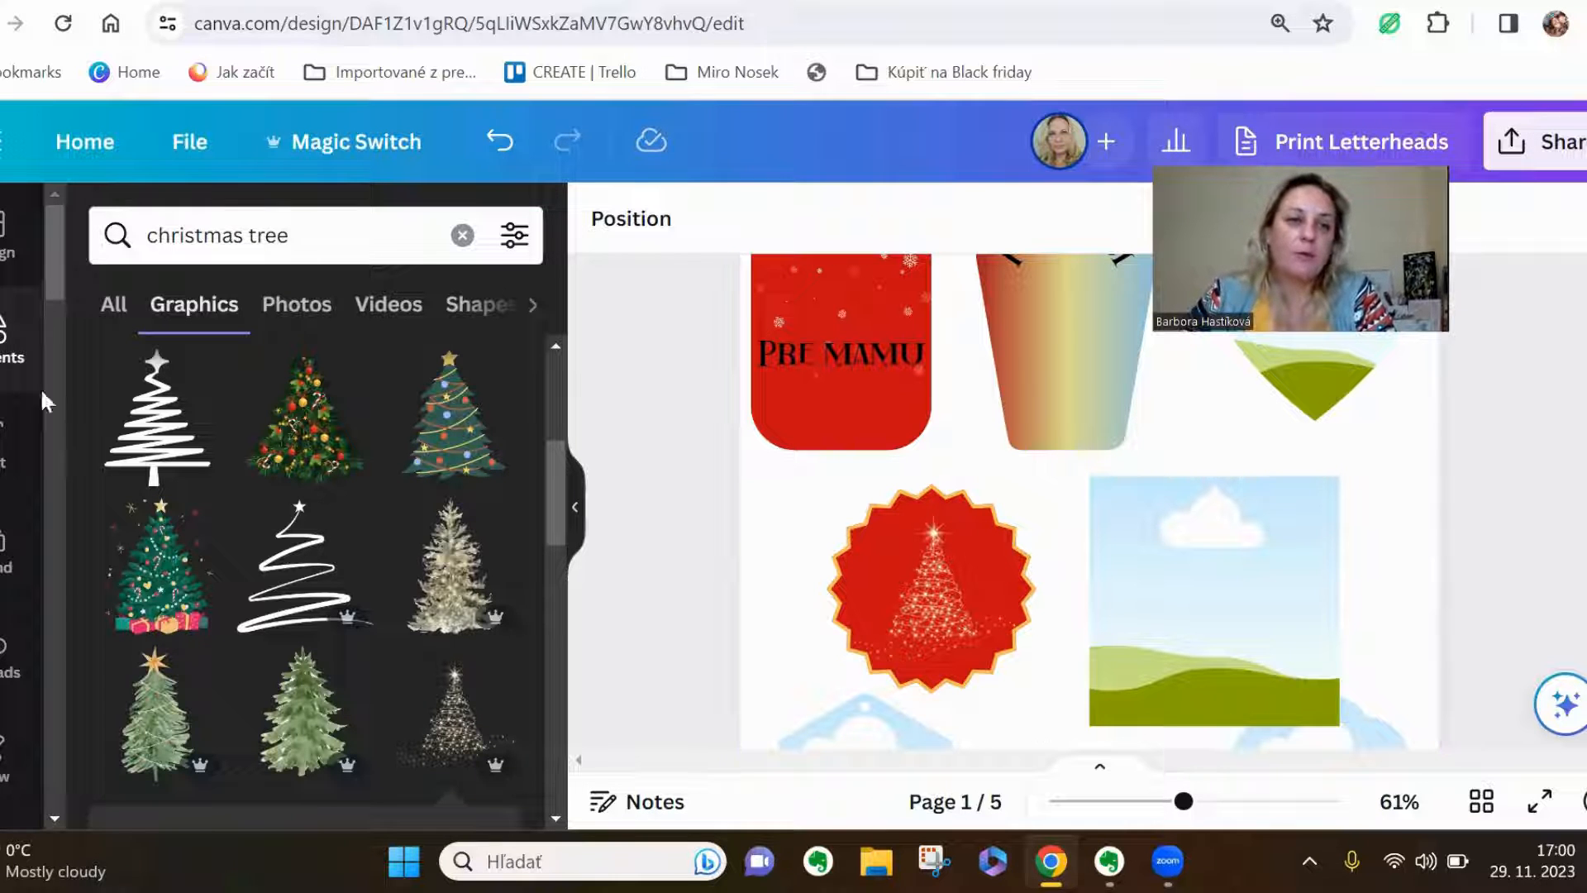
# Search the graphics for "christmas coloring" and delete the sparkling tree from the red badge
pyautogui.click(311, 234)
pyautogui.doubleClick(248, 232)
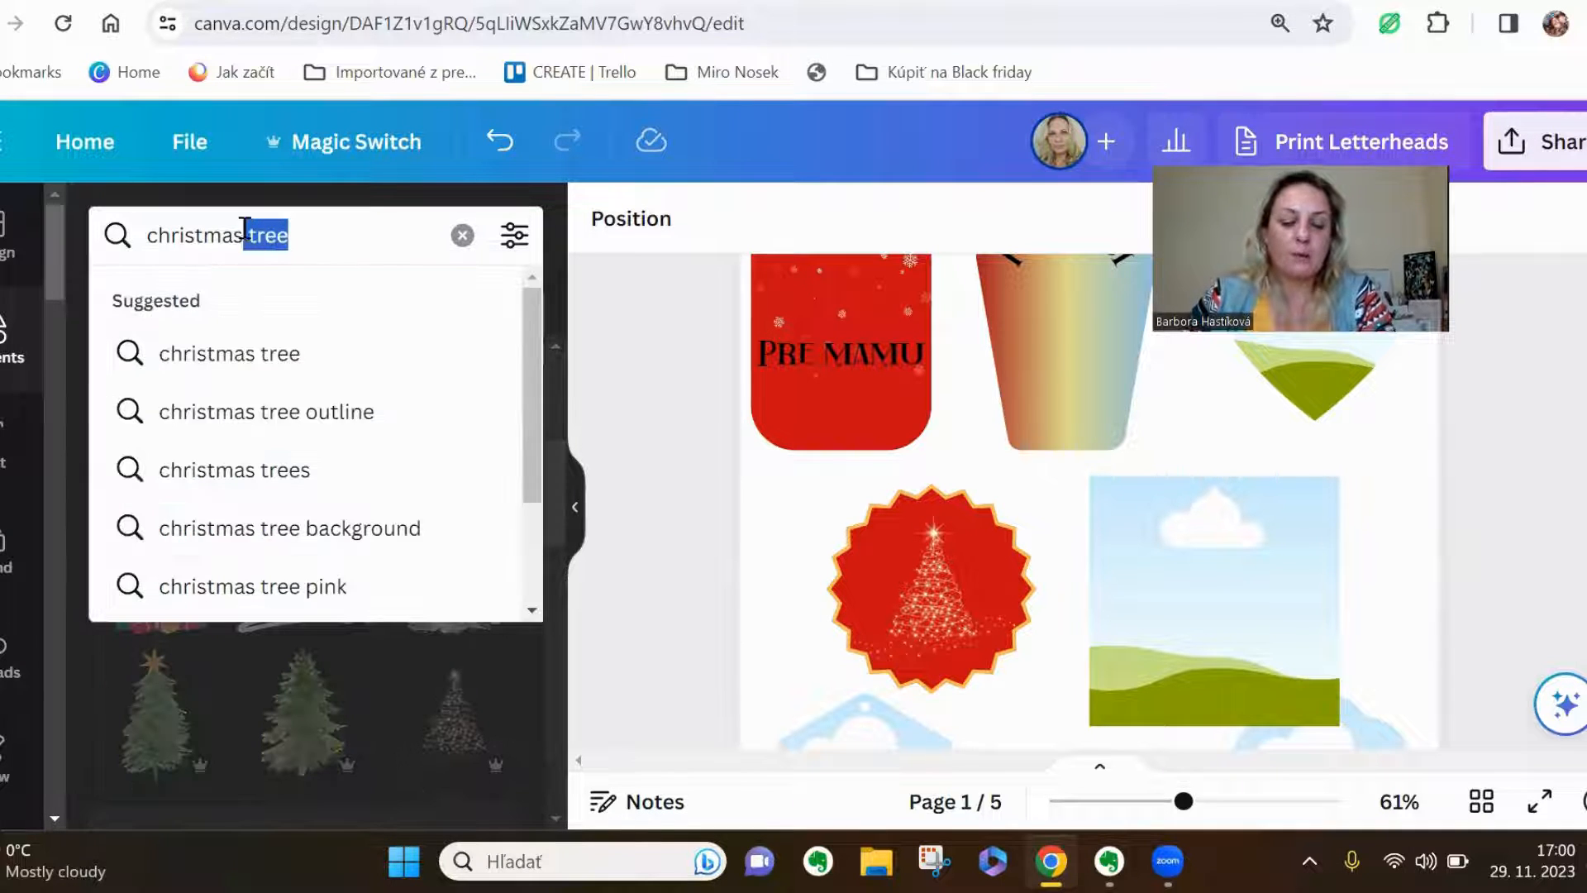
pyautogui.press('BackSpace')
pyautogui.write('colorin')
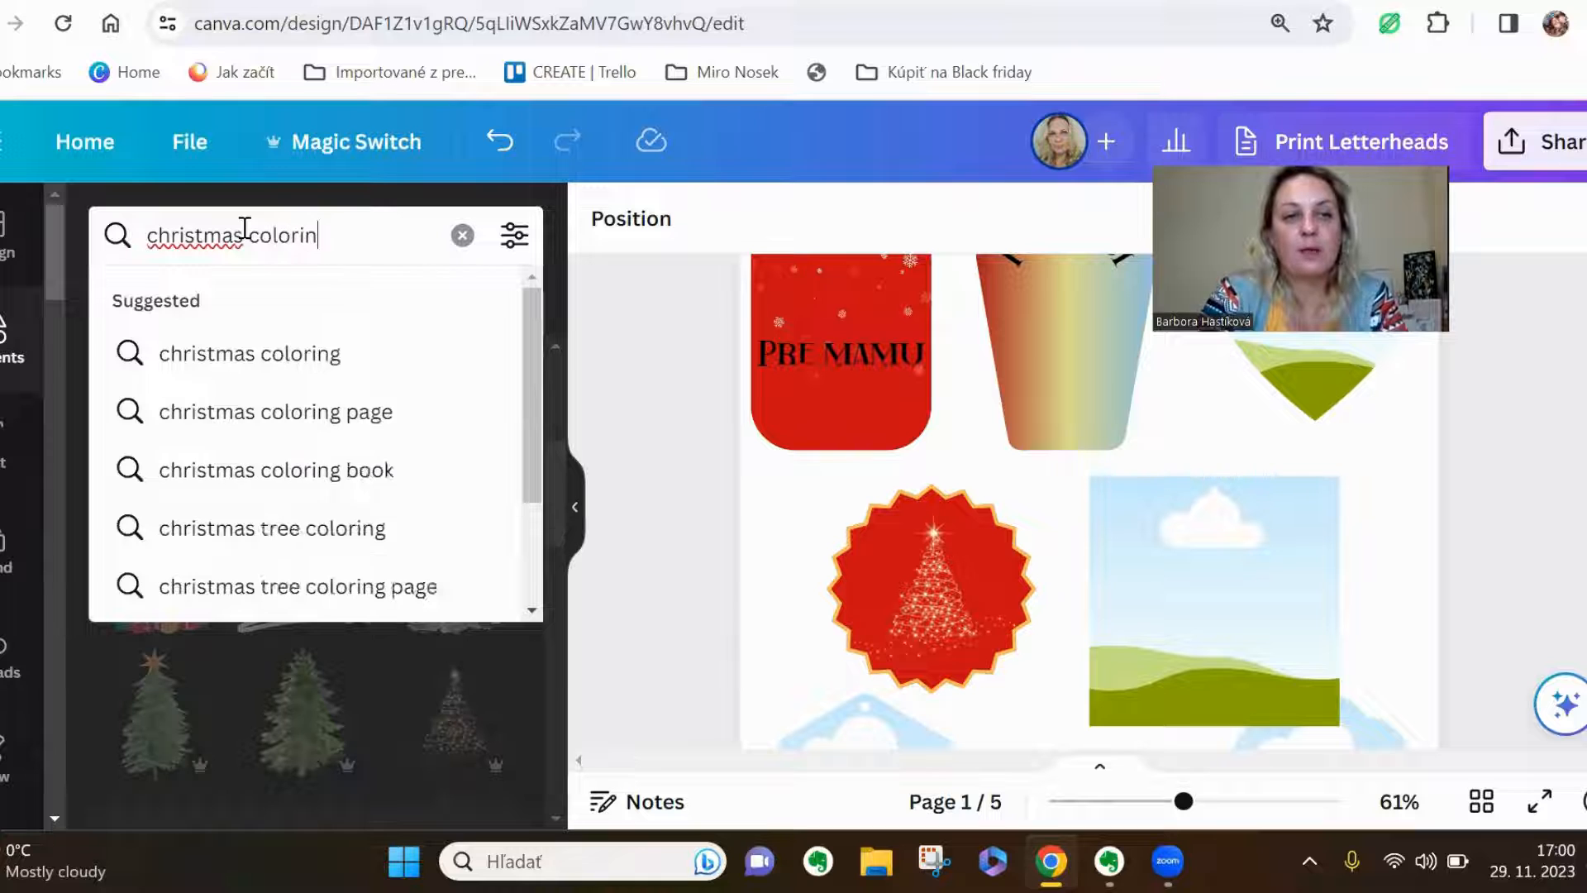
pyautogui.write('g')
pyautogui.press('Return')
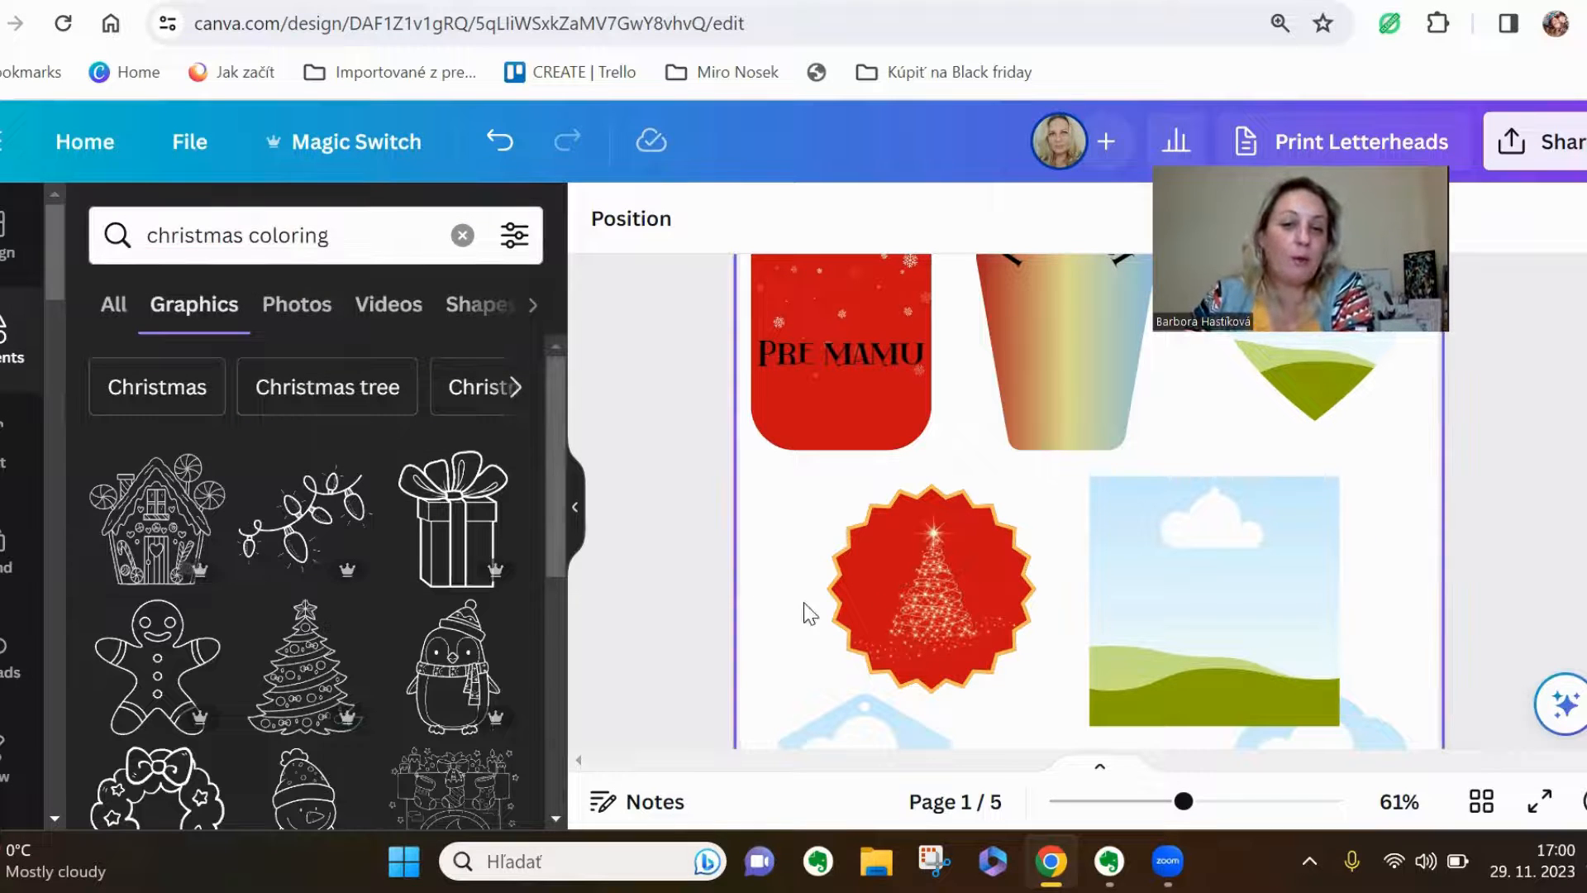
pyautogui.click(926, 608)
pyautogui.press('Delete')
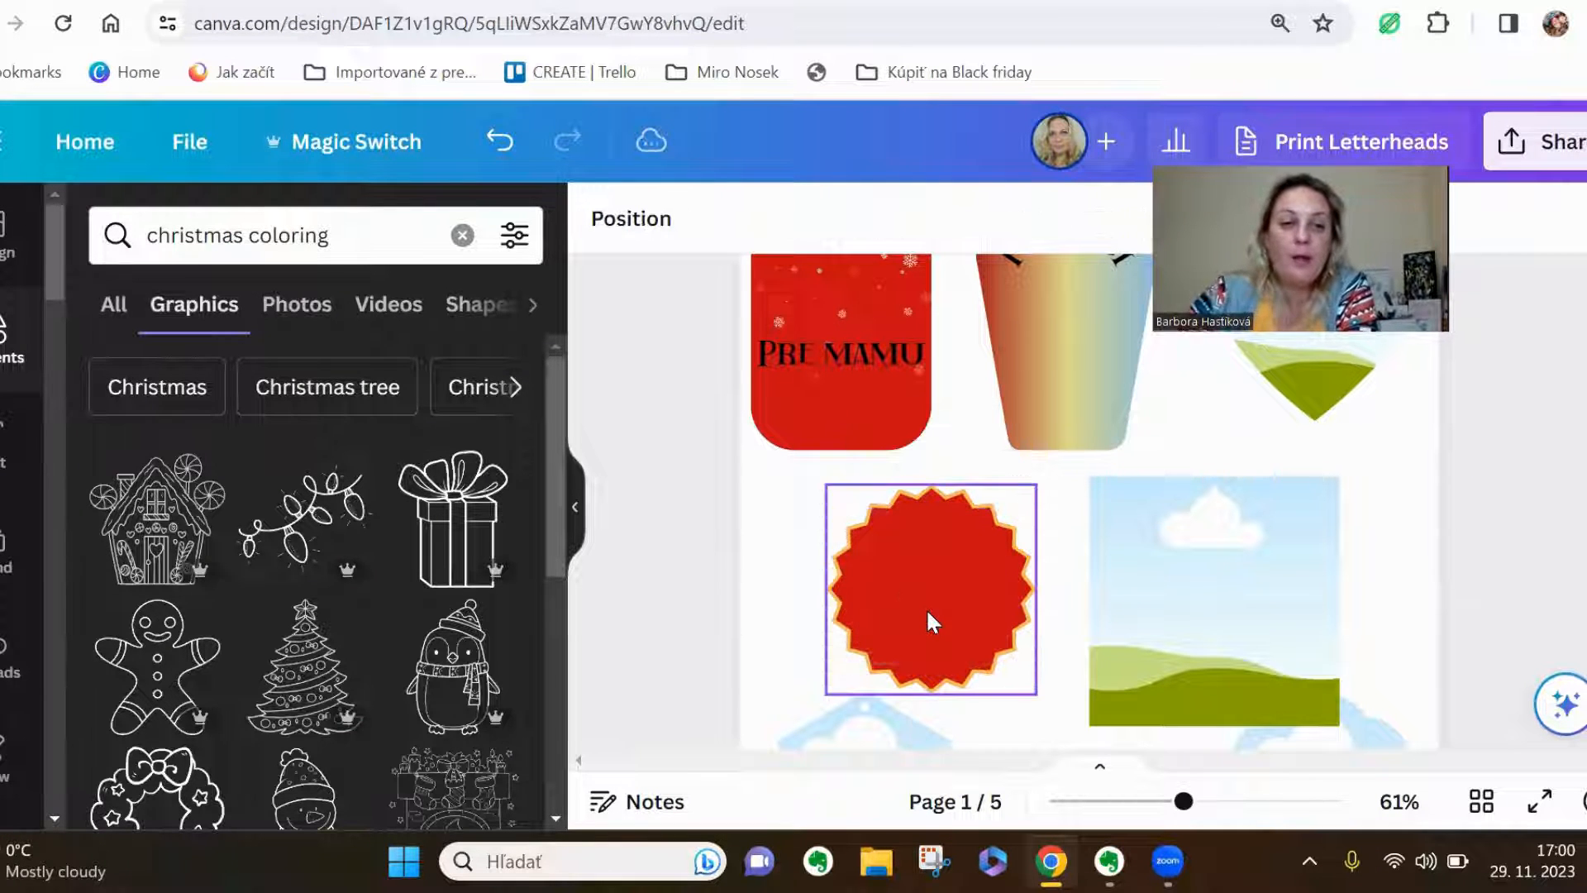
# Add the gingerbread man outline graphic, shrink it to fit inside the red badge and centre it there
pyautogui.click(161, 664)
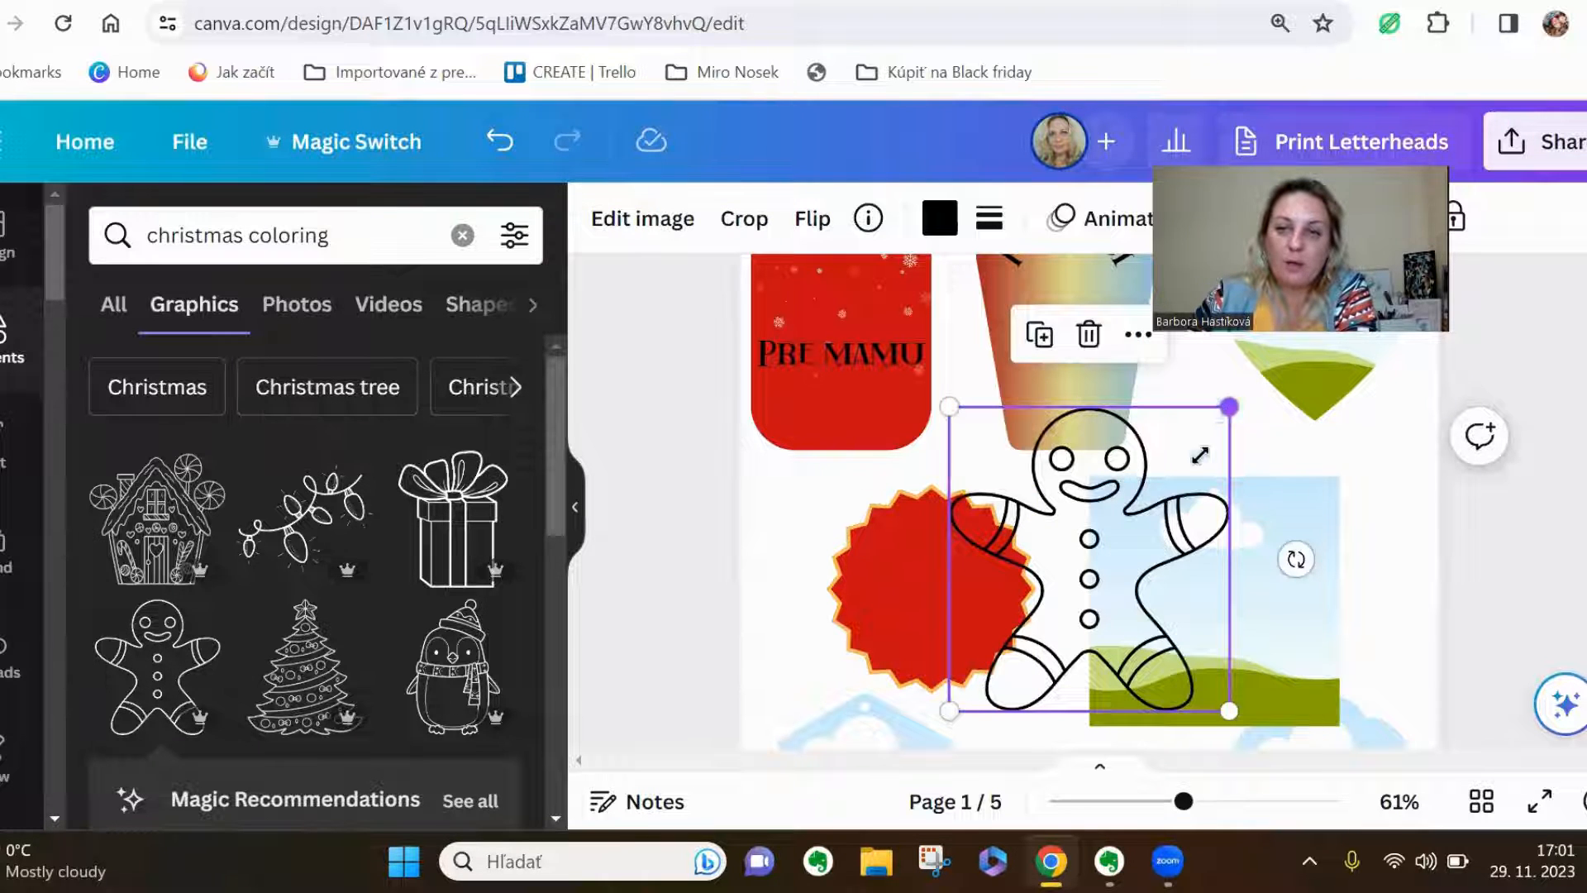
pyautogui.moveTo(1201, 455); pyautogui.dragTo(1088, 558)
pyautogui.moveTo(1025, 636); pyautogui.dragTo(962, 599)
pyautogui.moveTo(1002, 513); pyautogui.dragTo(982, 530)
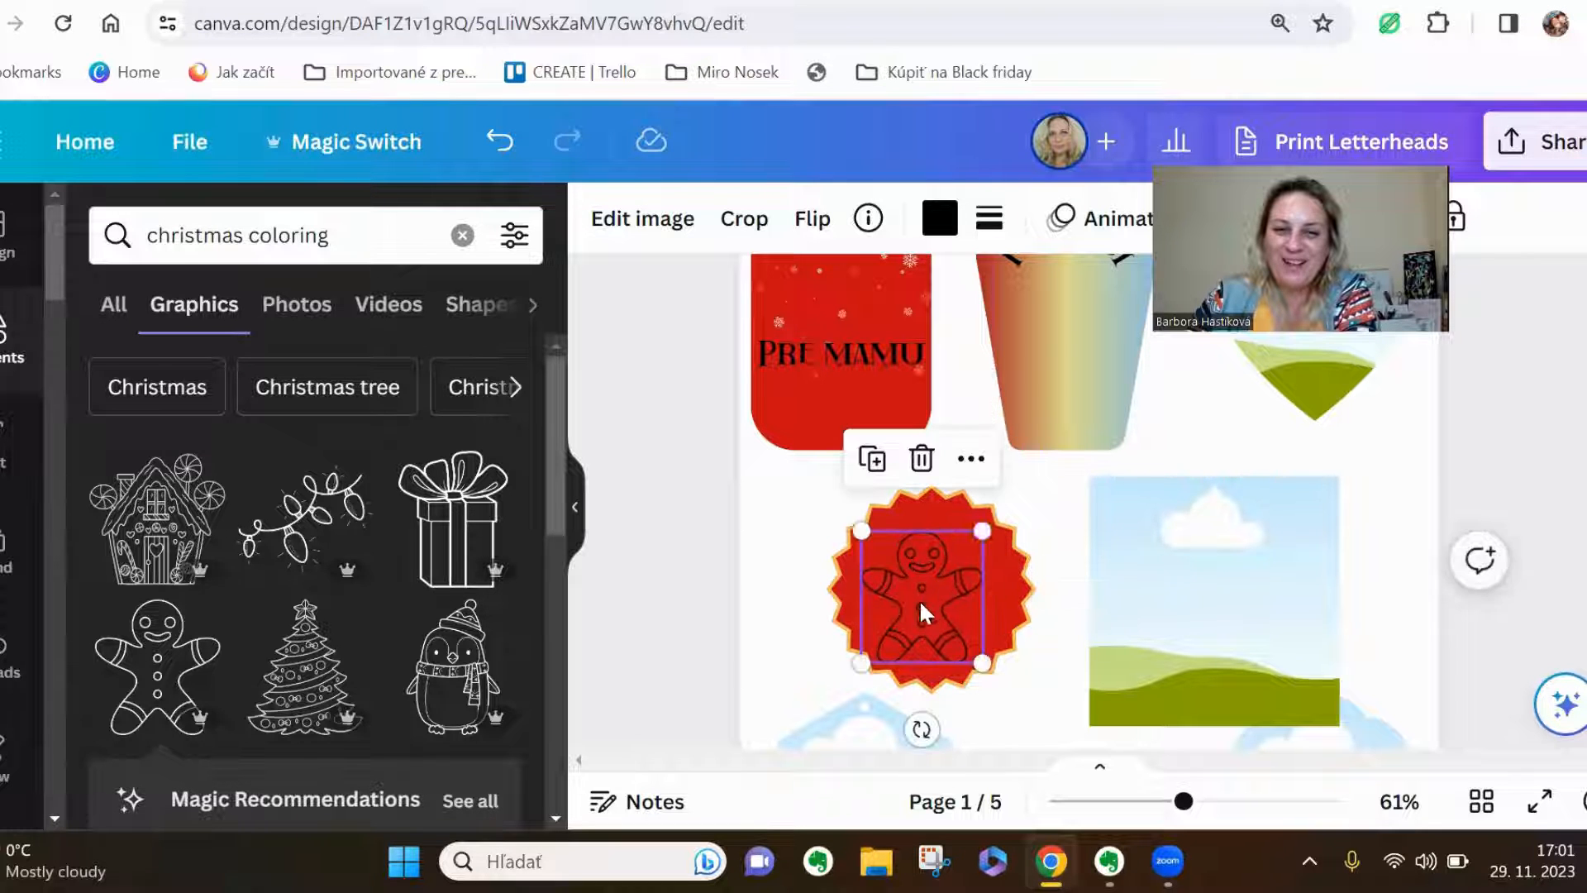
pyautogui.moveTo(924, 612); pyautogui.dragTo(934, 604)
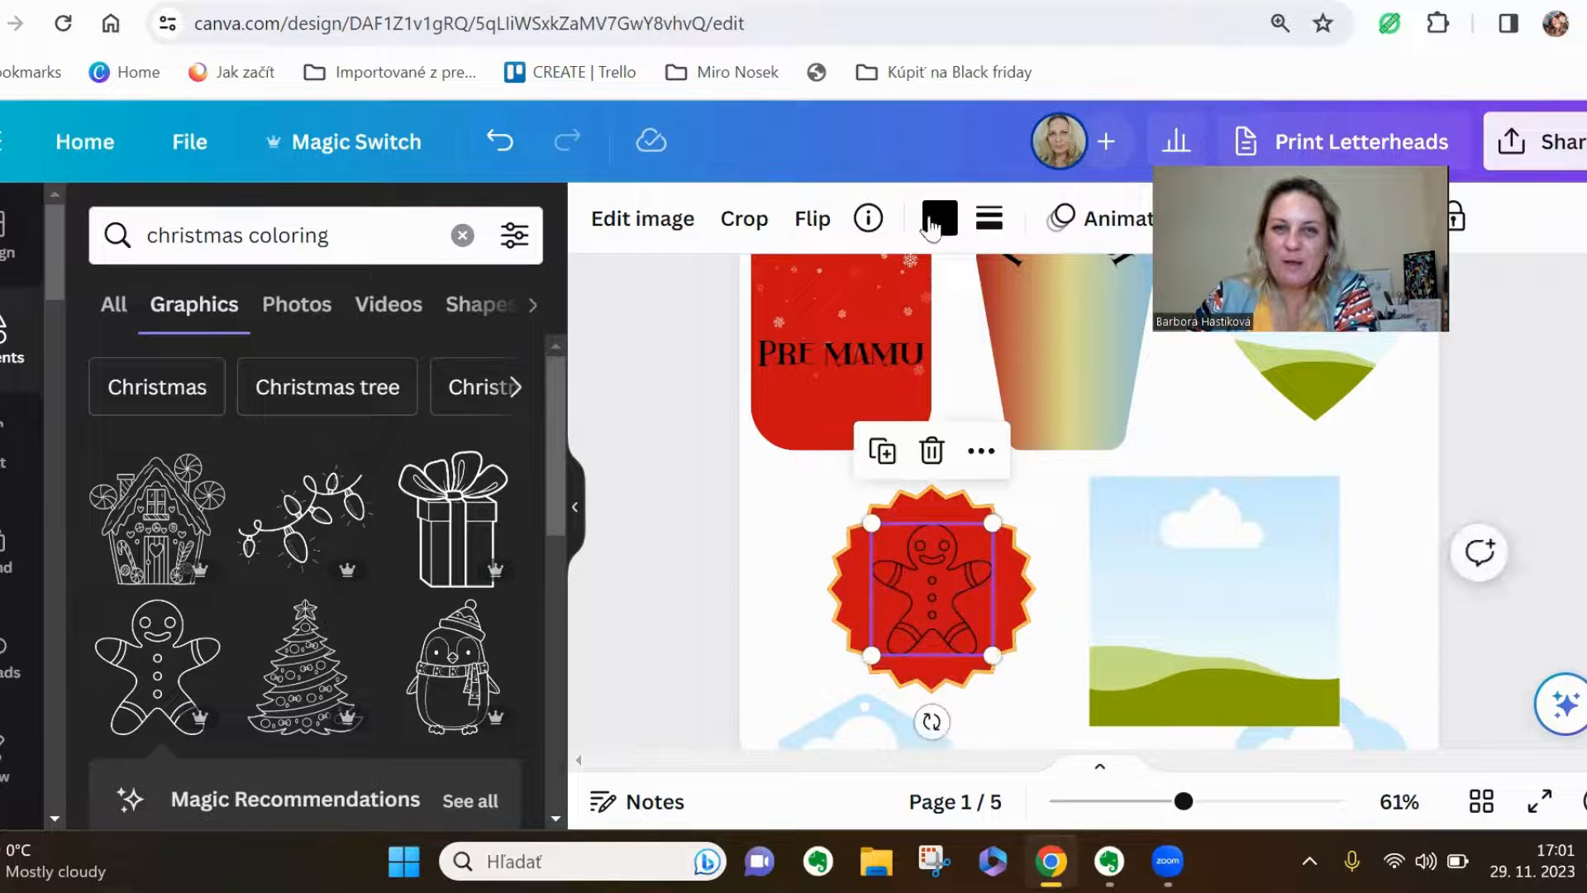
# Recolour the gingerbread man outline on the red badge with the light grey from the Dazzling Style brand colours
pyautogui.click(934, 219)
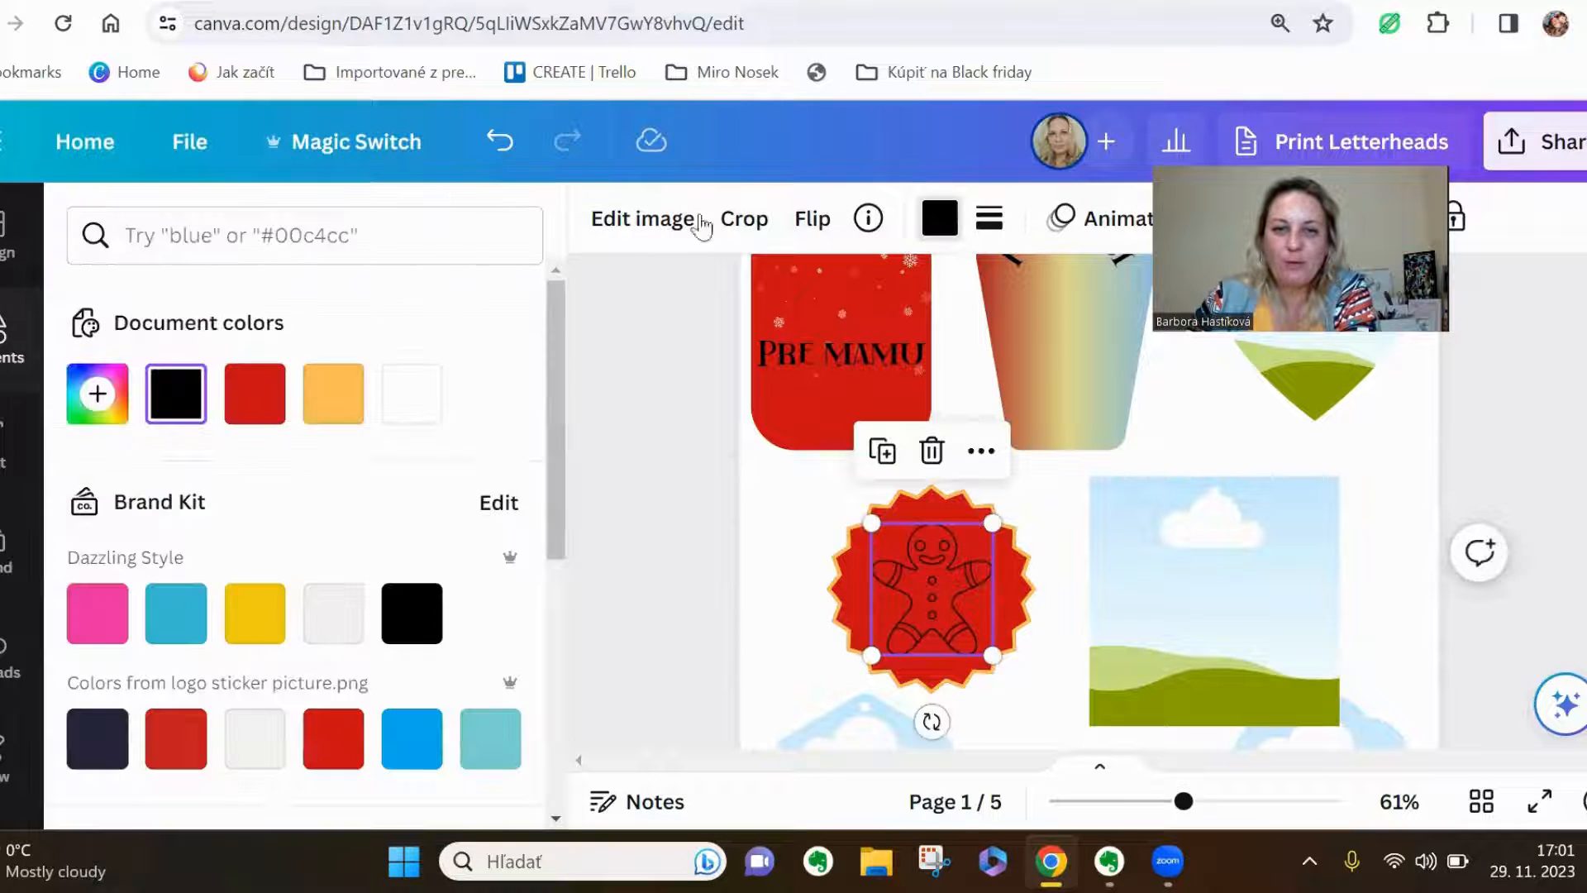
pyautogui.click(356, 626)
pyautogui.click(841, 634)
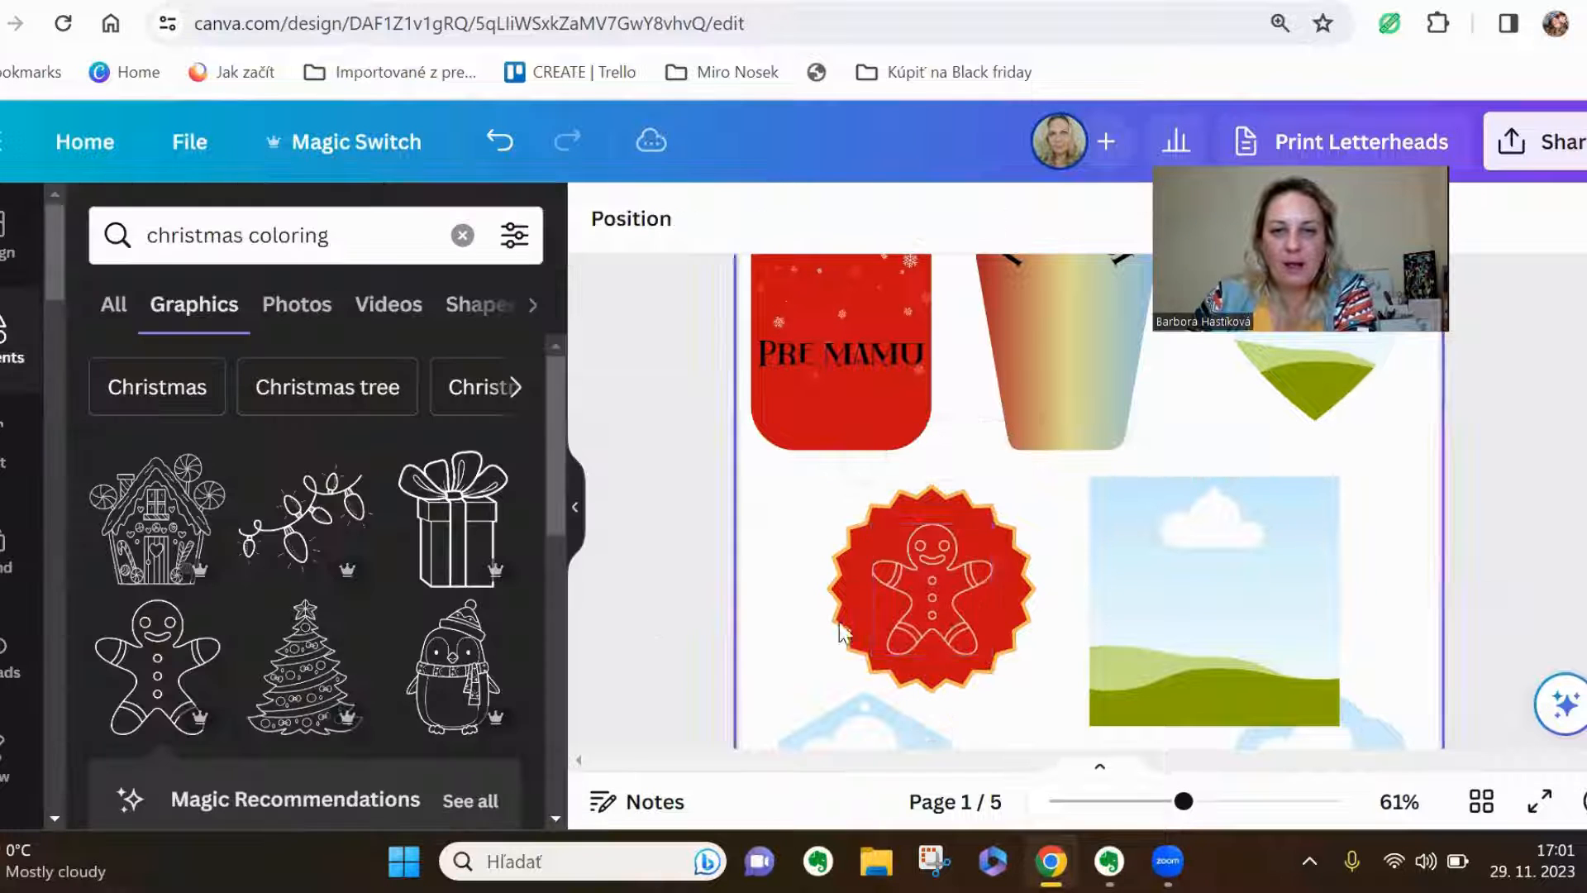
# Change the red badge's fill to the light grey from the Dazzling Style brand colours
pyautogui.click(940, 511)
pyautogui.click(747, 218)
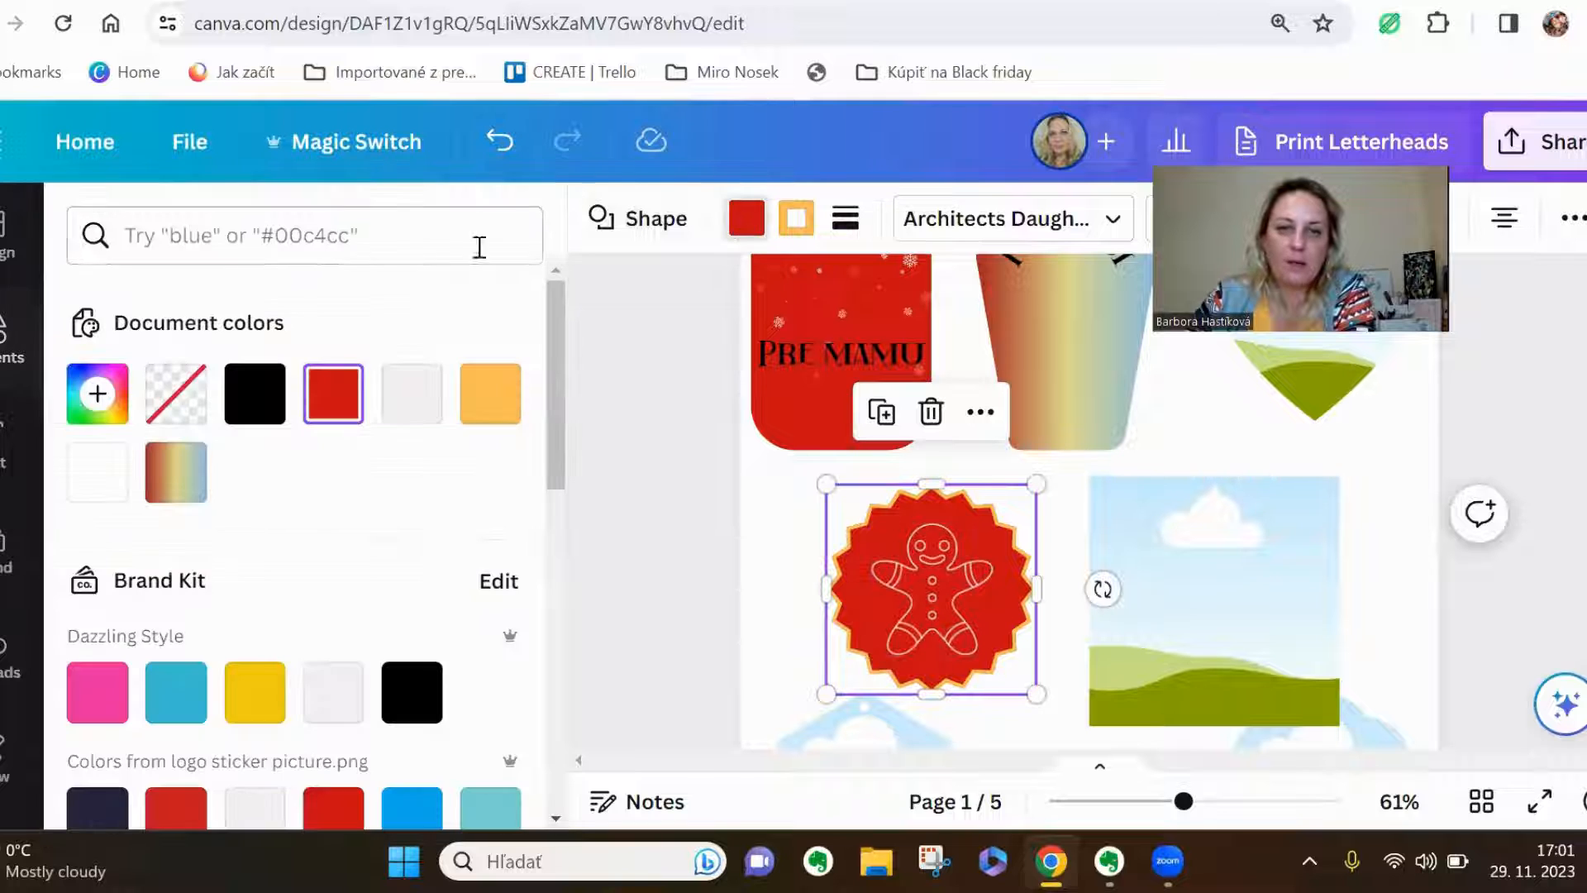
pyautogui.click(329, 691)
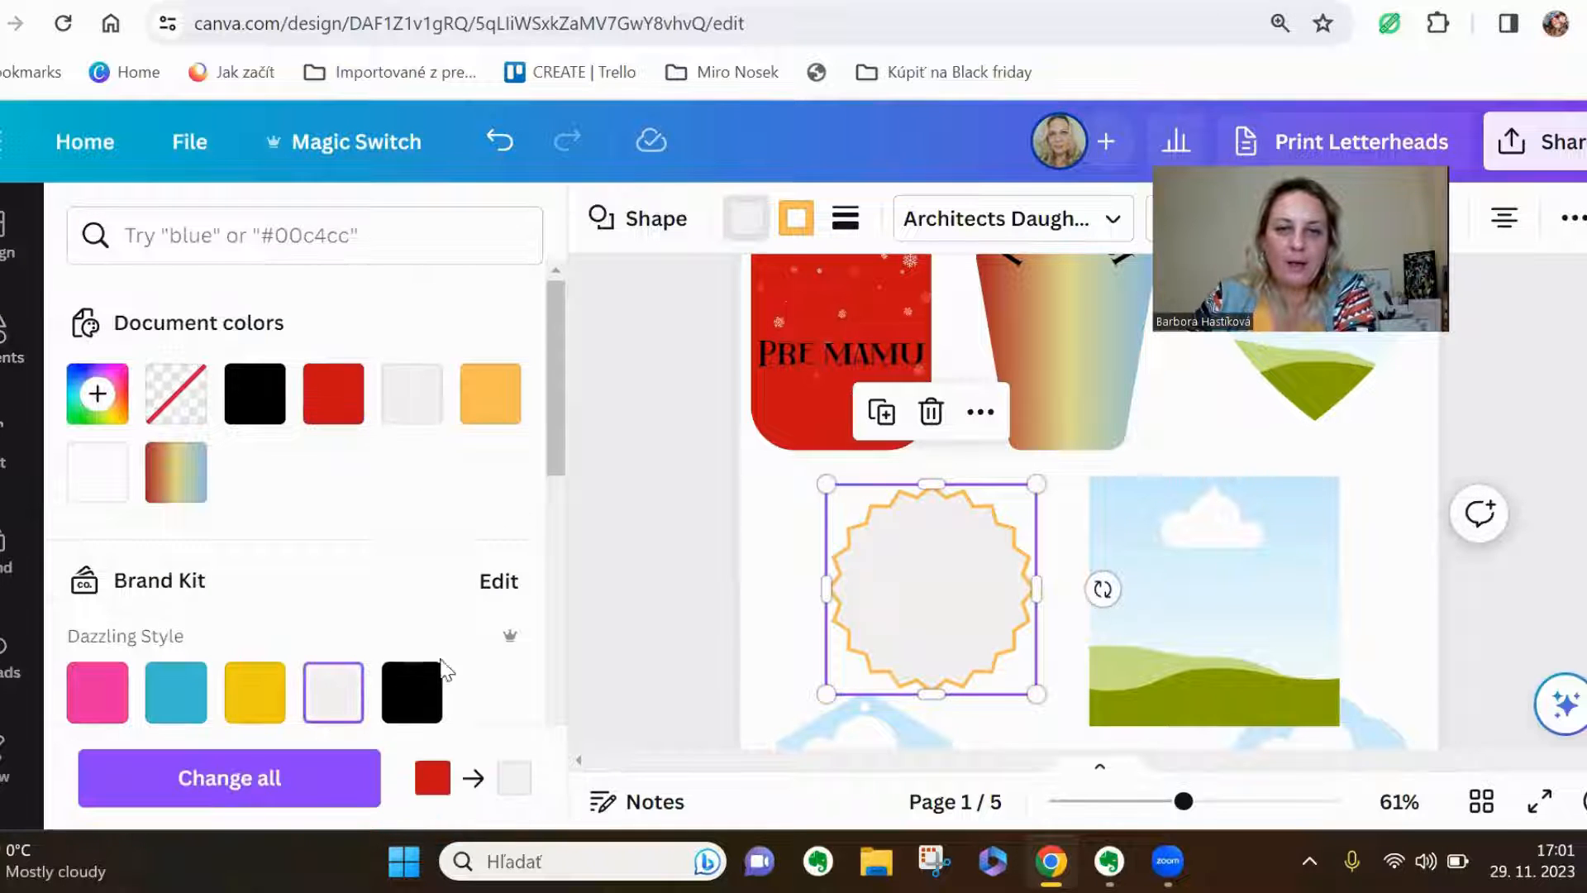
# Recolour the gingerbread man outline on the badge with the custom orange #E85730
pyautogui.click(932, 618)
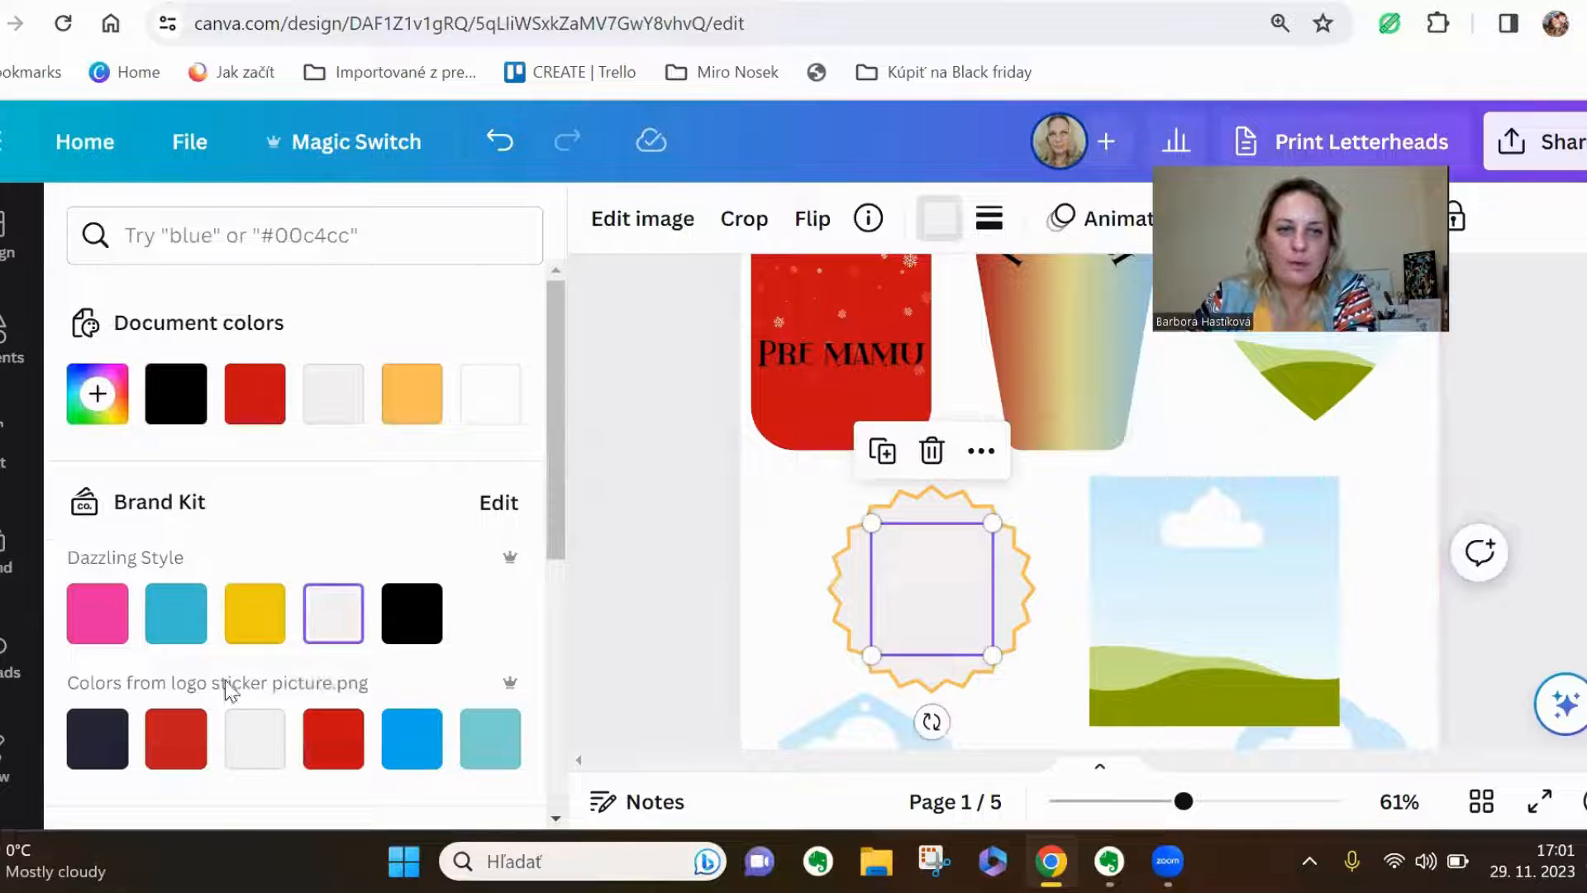
pyautogui.click(97, 394)
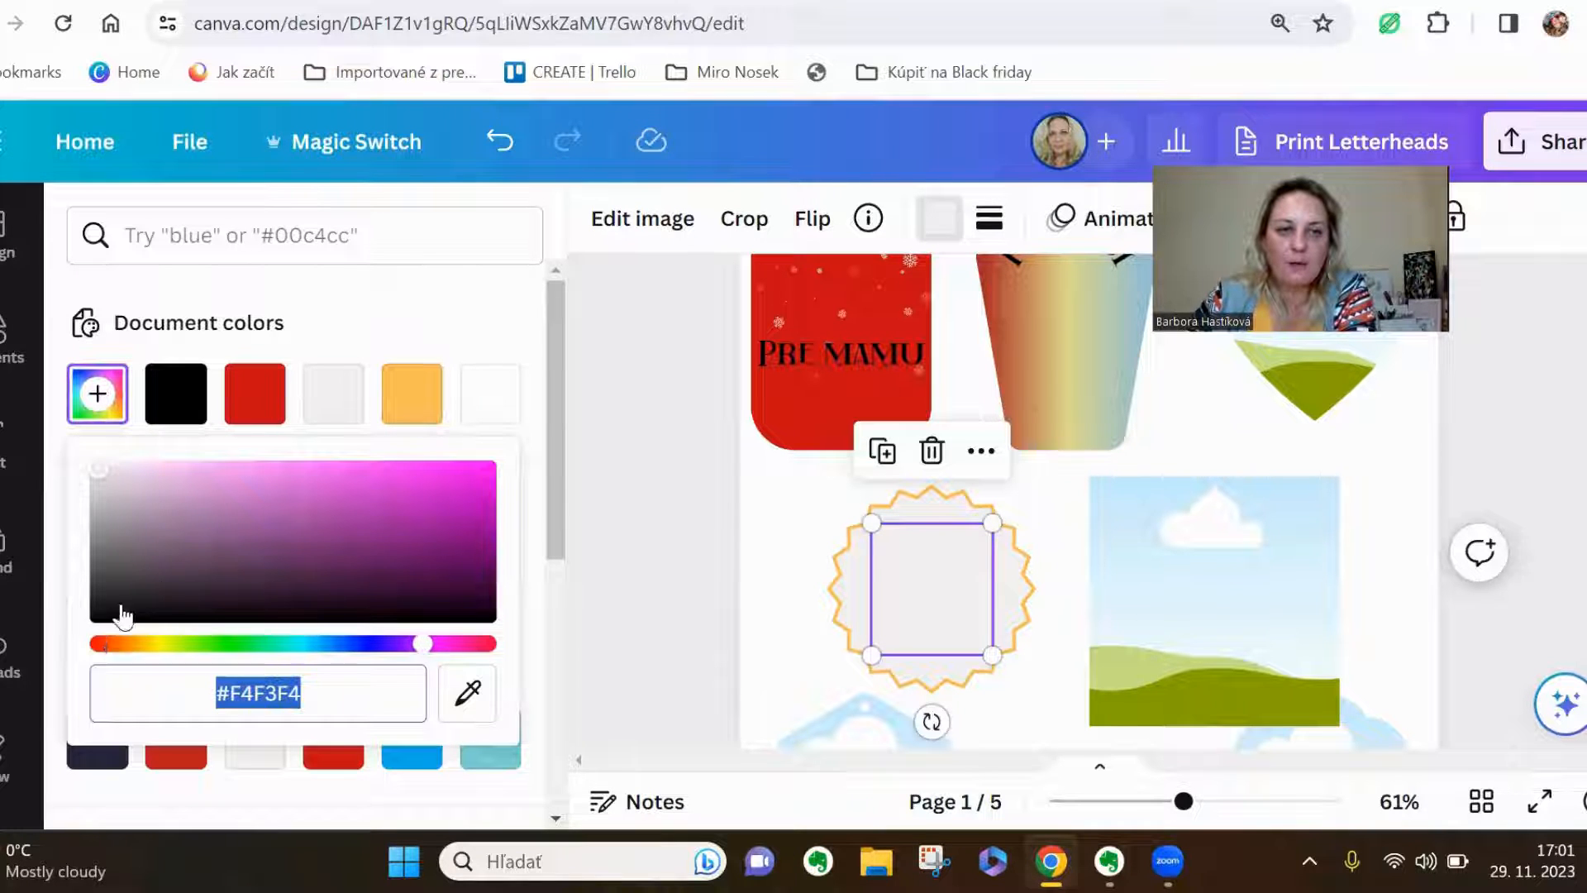
pyautogui.click(411, 476)
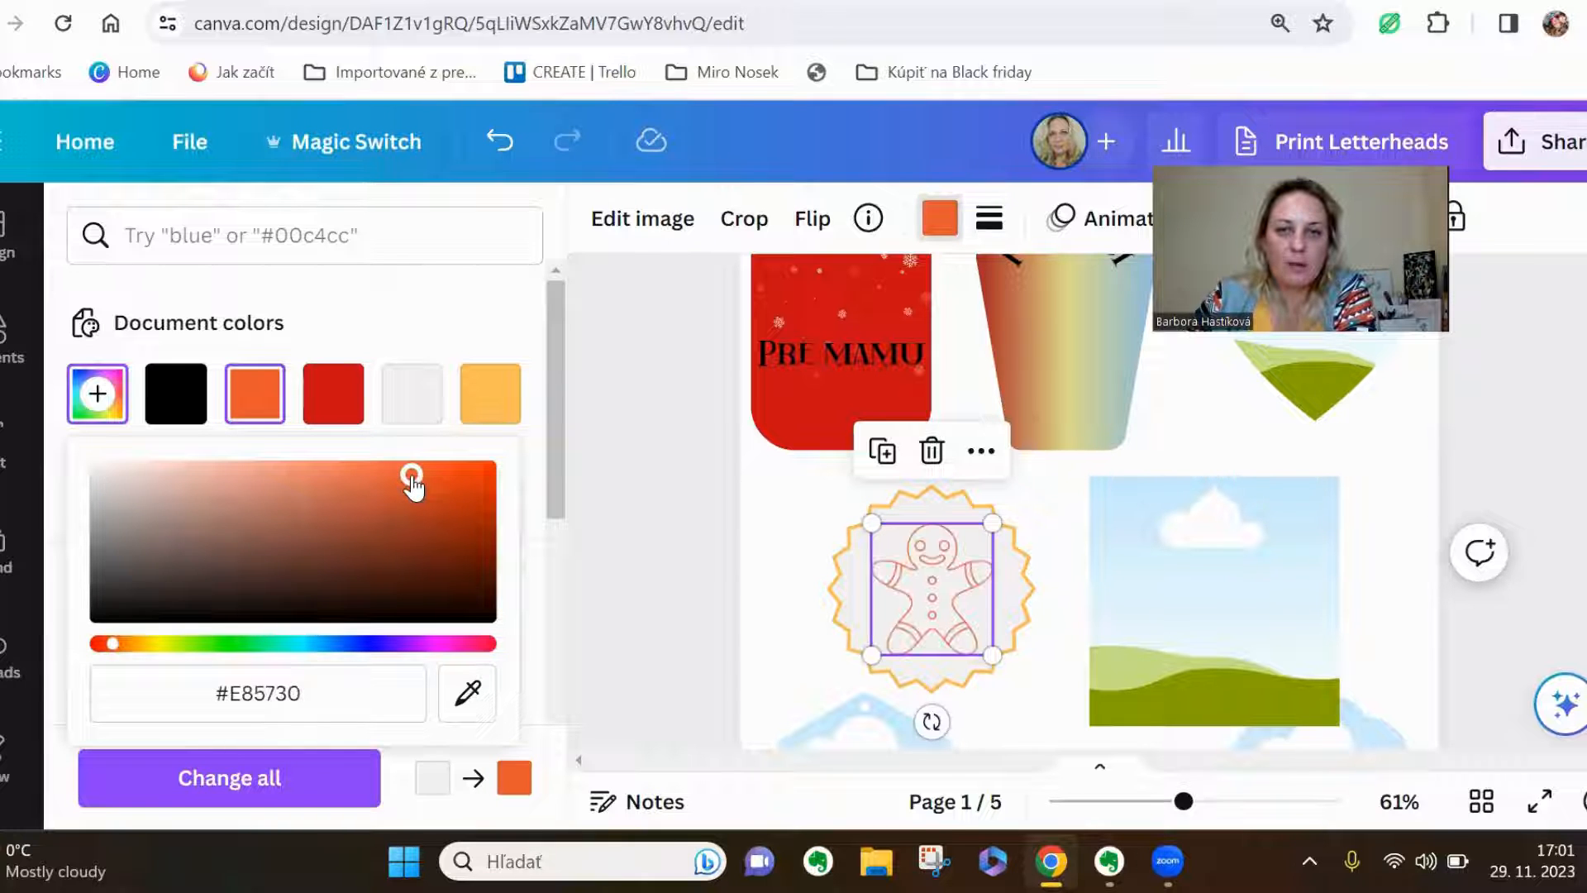
pyautogui.press('Escape')
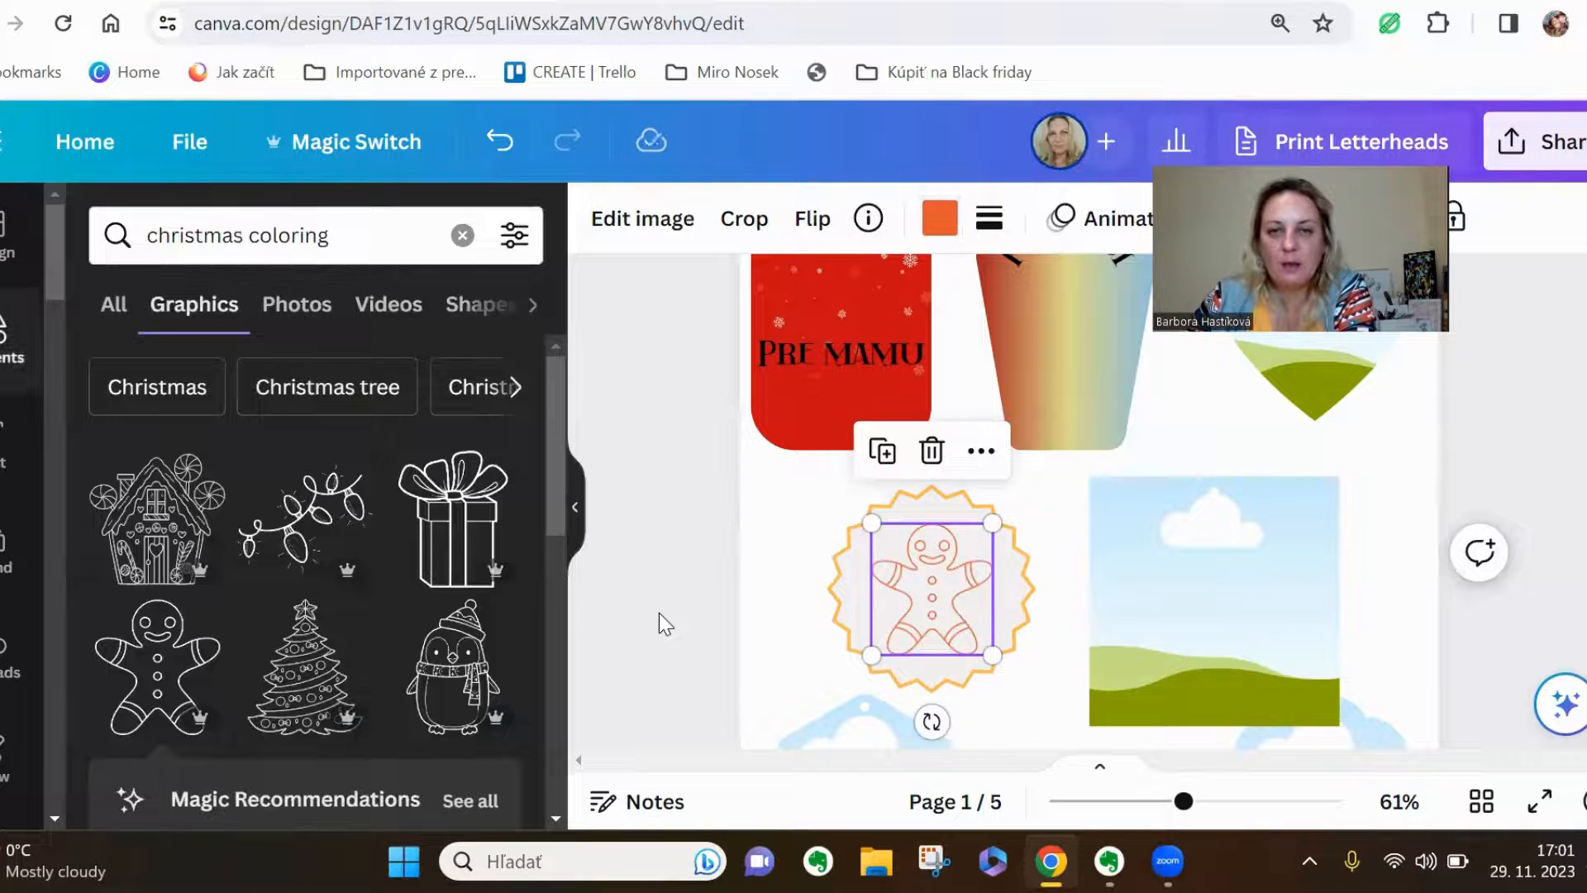
pyautogui.press('Escape')
# Change the border colour of the gingerbread badge to the red from the document colours
pyautogui.click(865, 539)
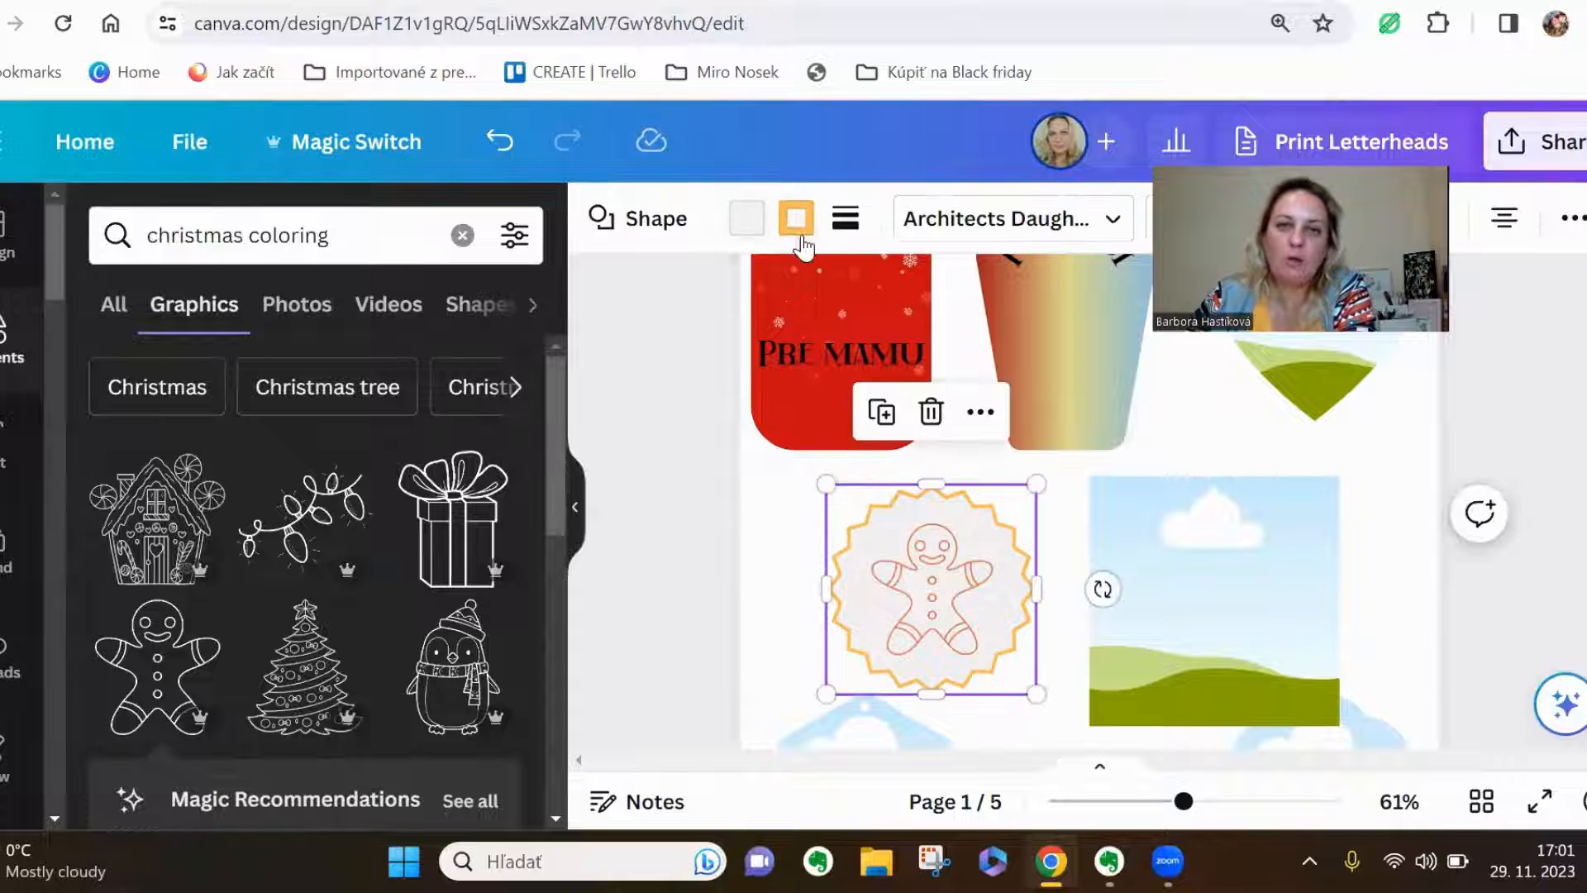
pyautogui.click(796, 218)
pyautogui.click(254, 405)
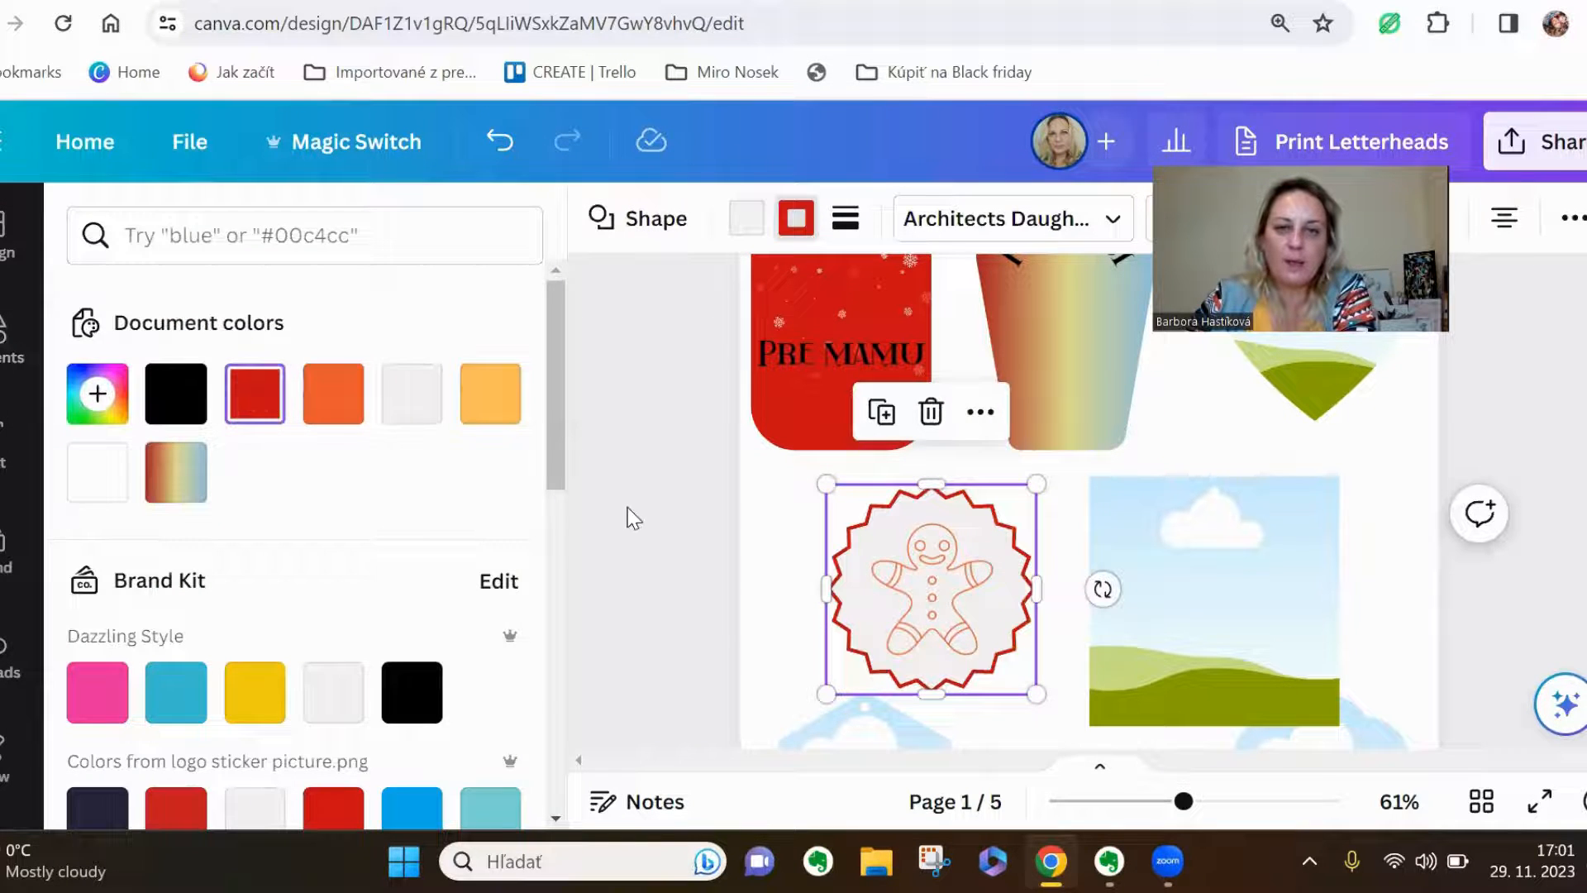
pyautogui.press('Escape')
pyautogui.press('Escape')
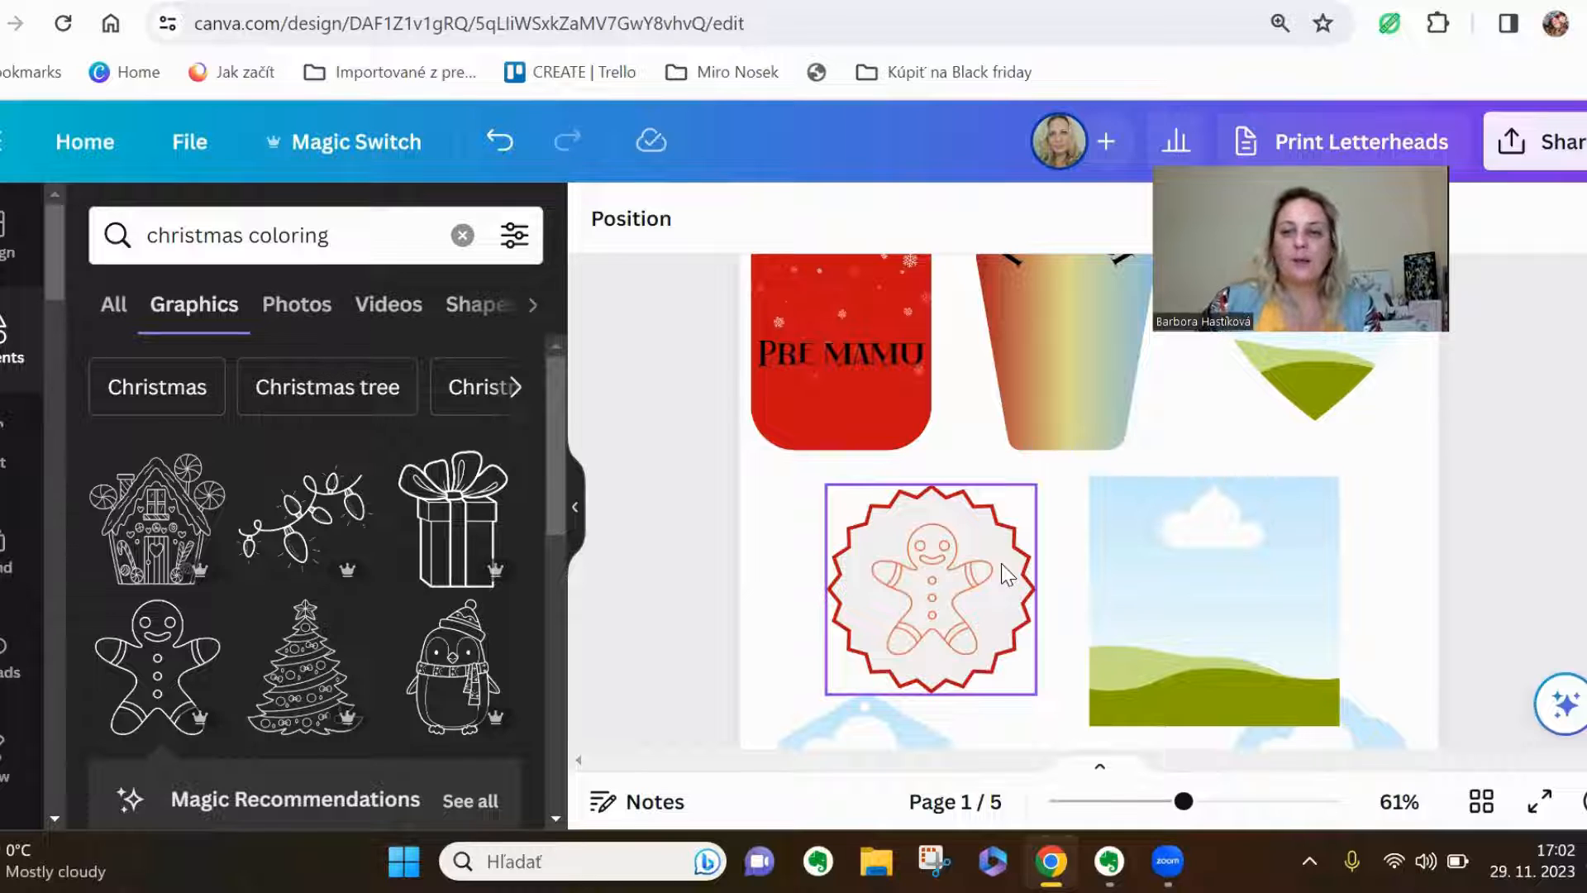
pyautogui.scroll(2, 1001, 564)
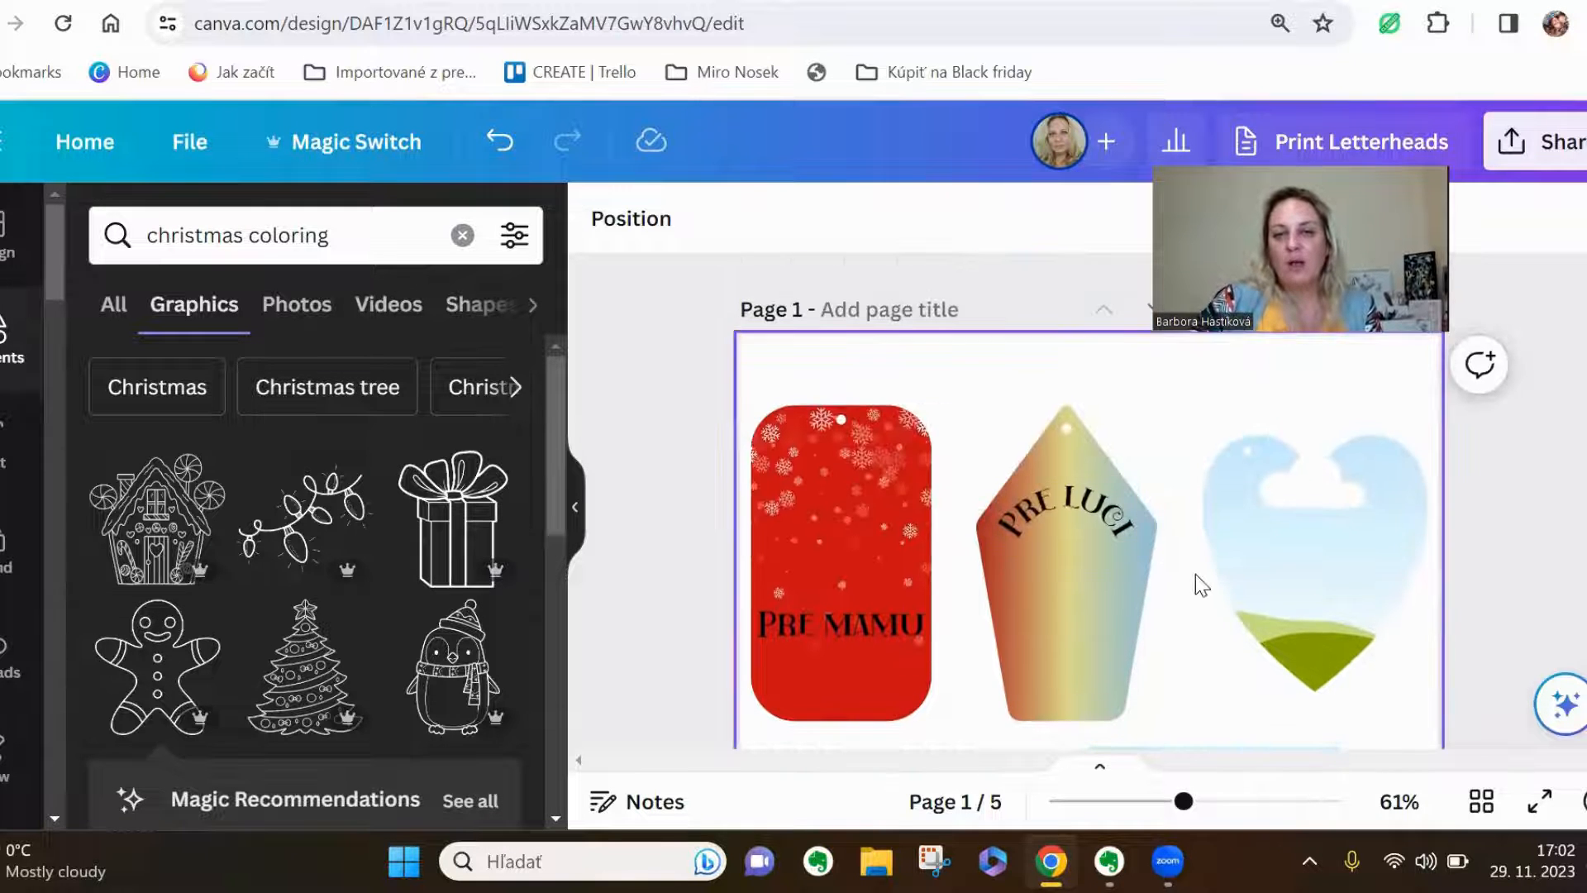
pyautogui.scroll(-5, 1197, 578)
pyautogui.scroll(-7, 1196, 574)
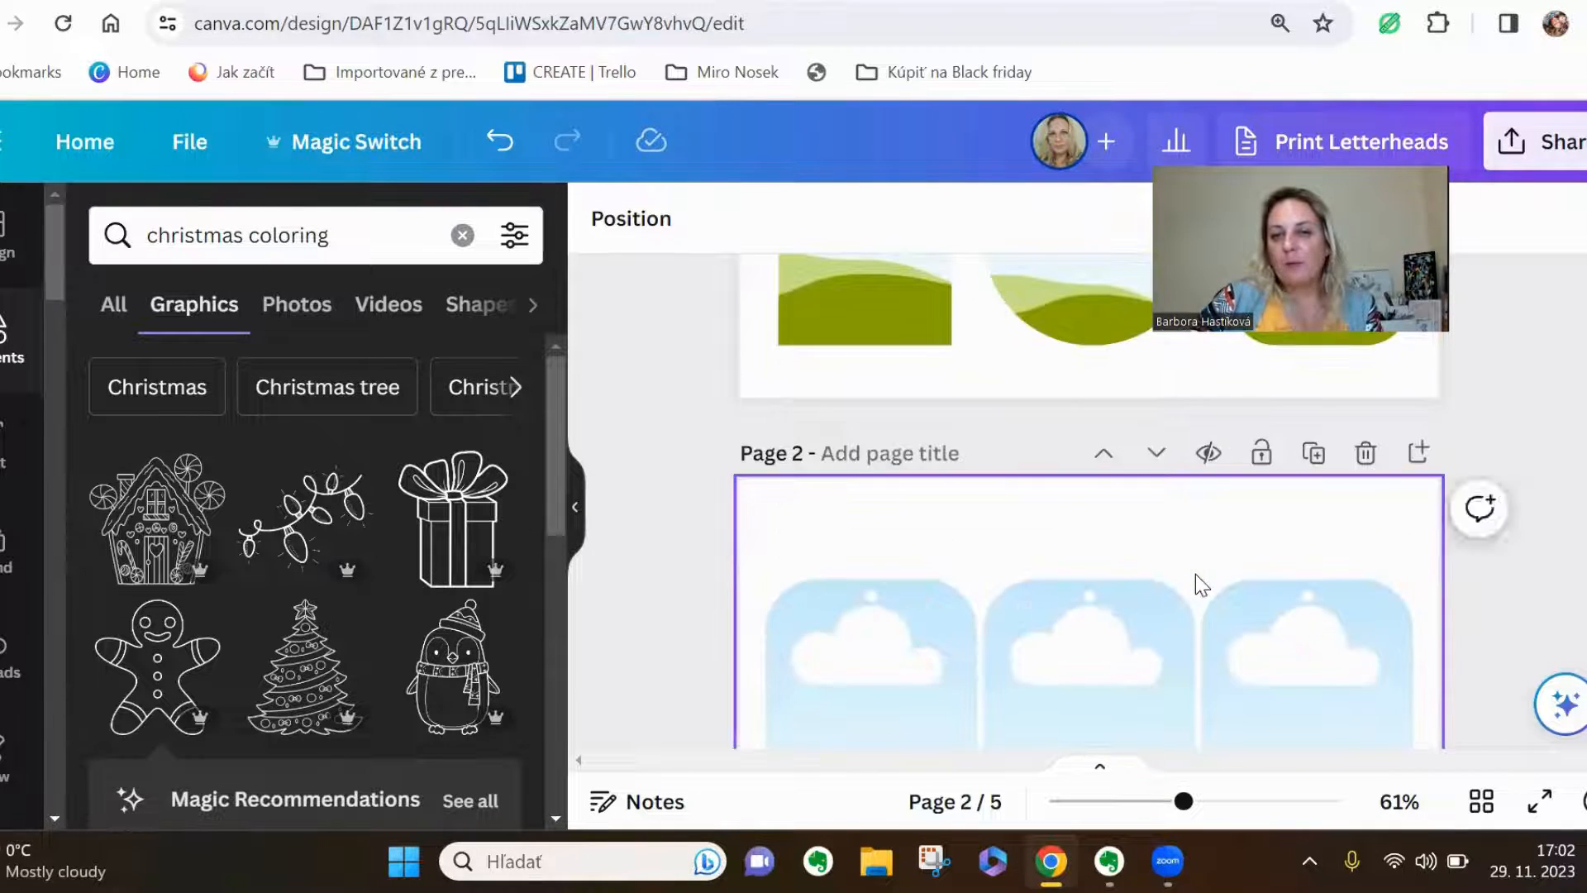
pyautogui.scroll(5, 995, 570)
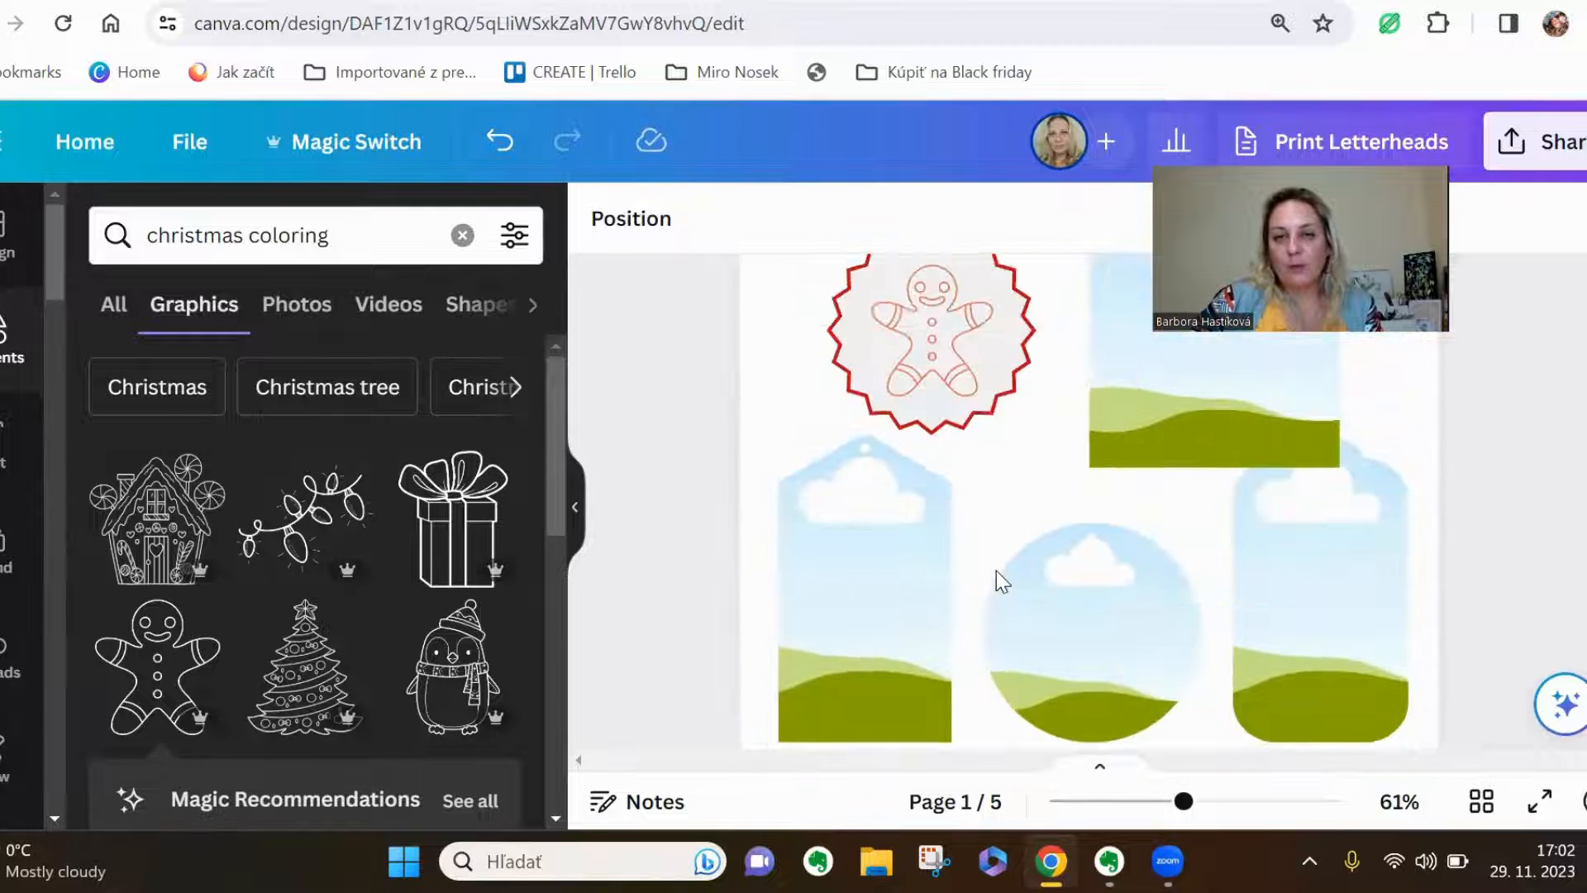
pyautogui.scroll(2, 1025, 570)
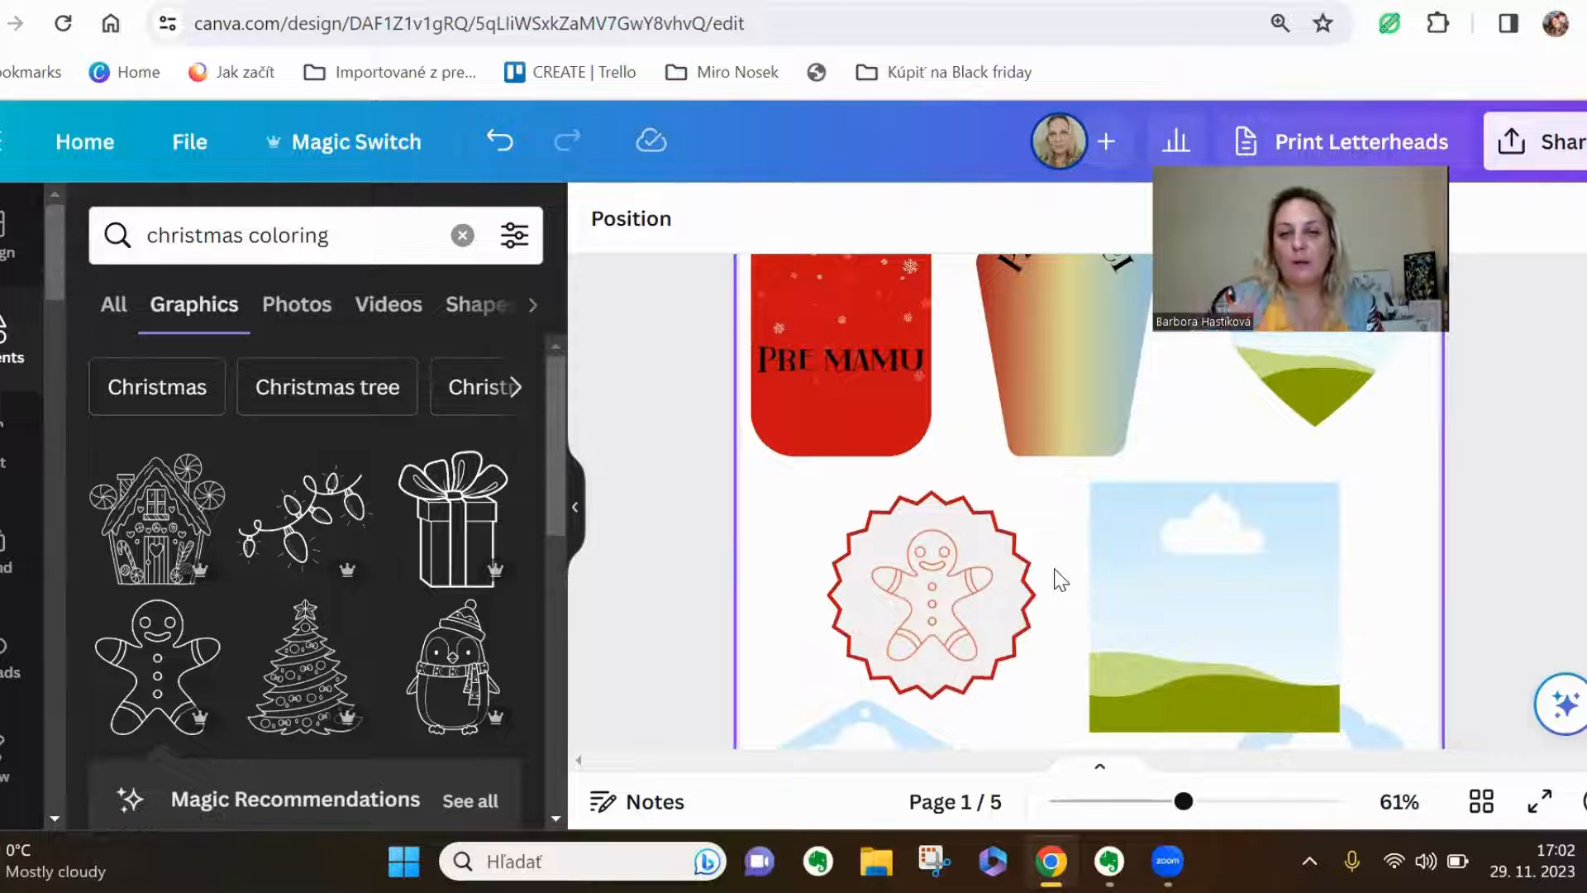
pyautogui.scroll(-2, 1058, 603)
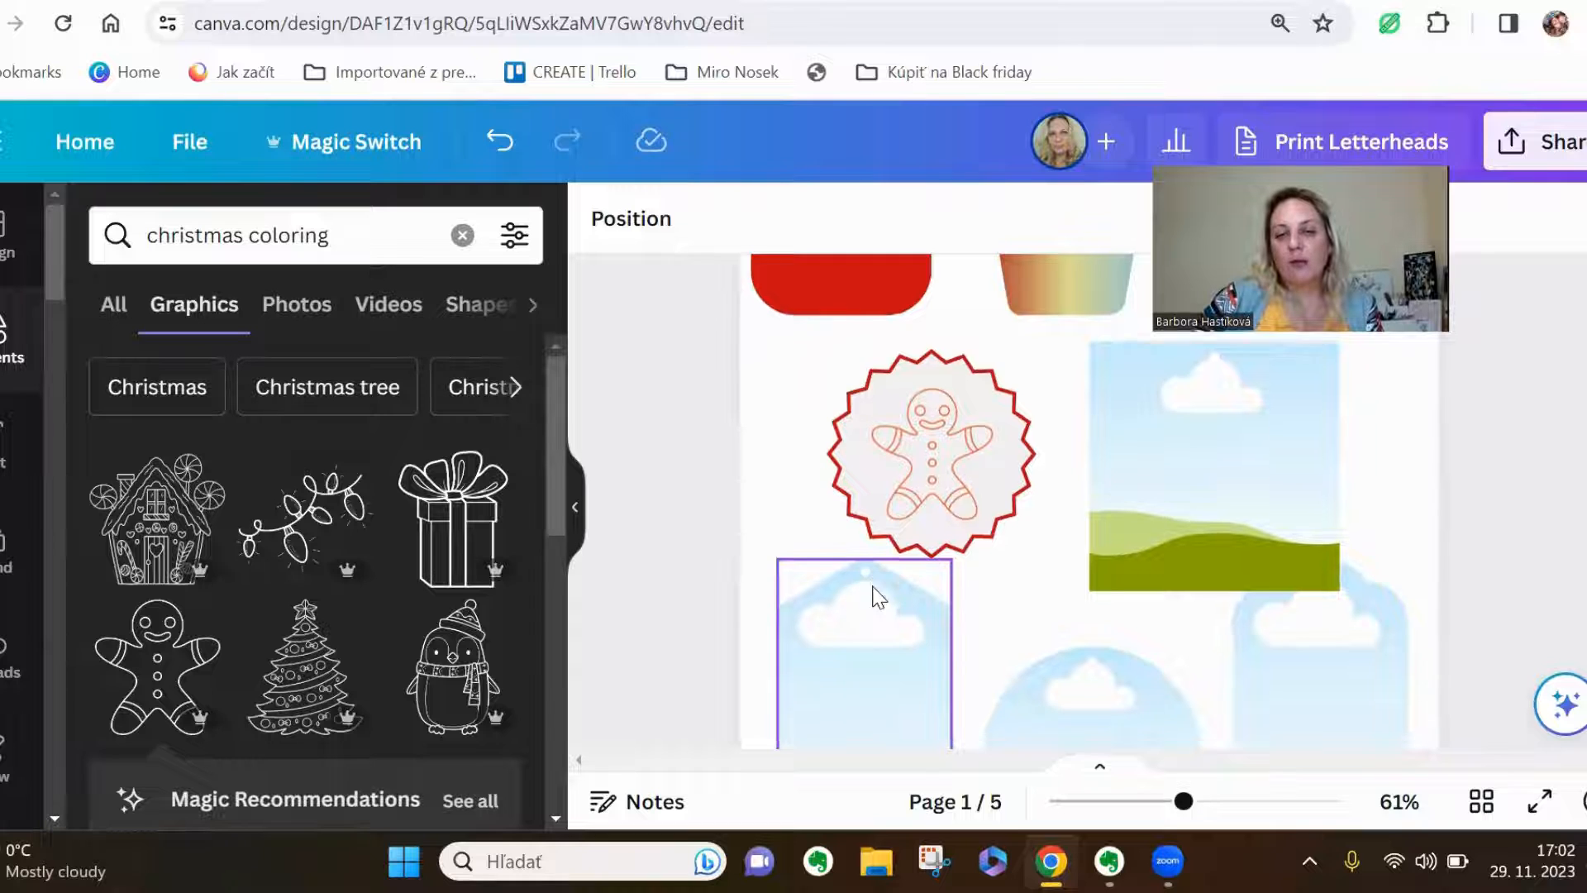
pyautogui.scroll(-2, 876, 595)
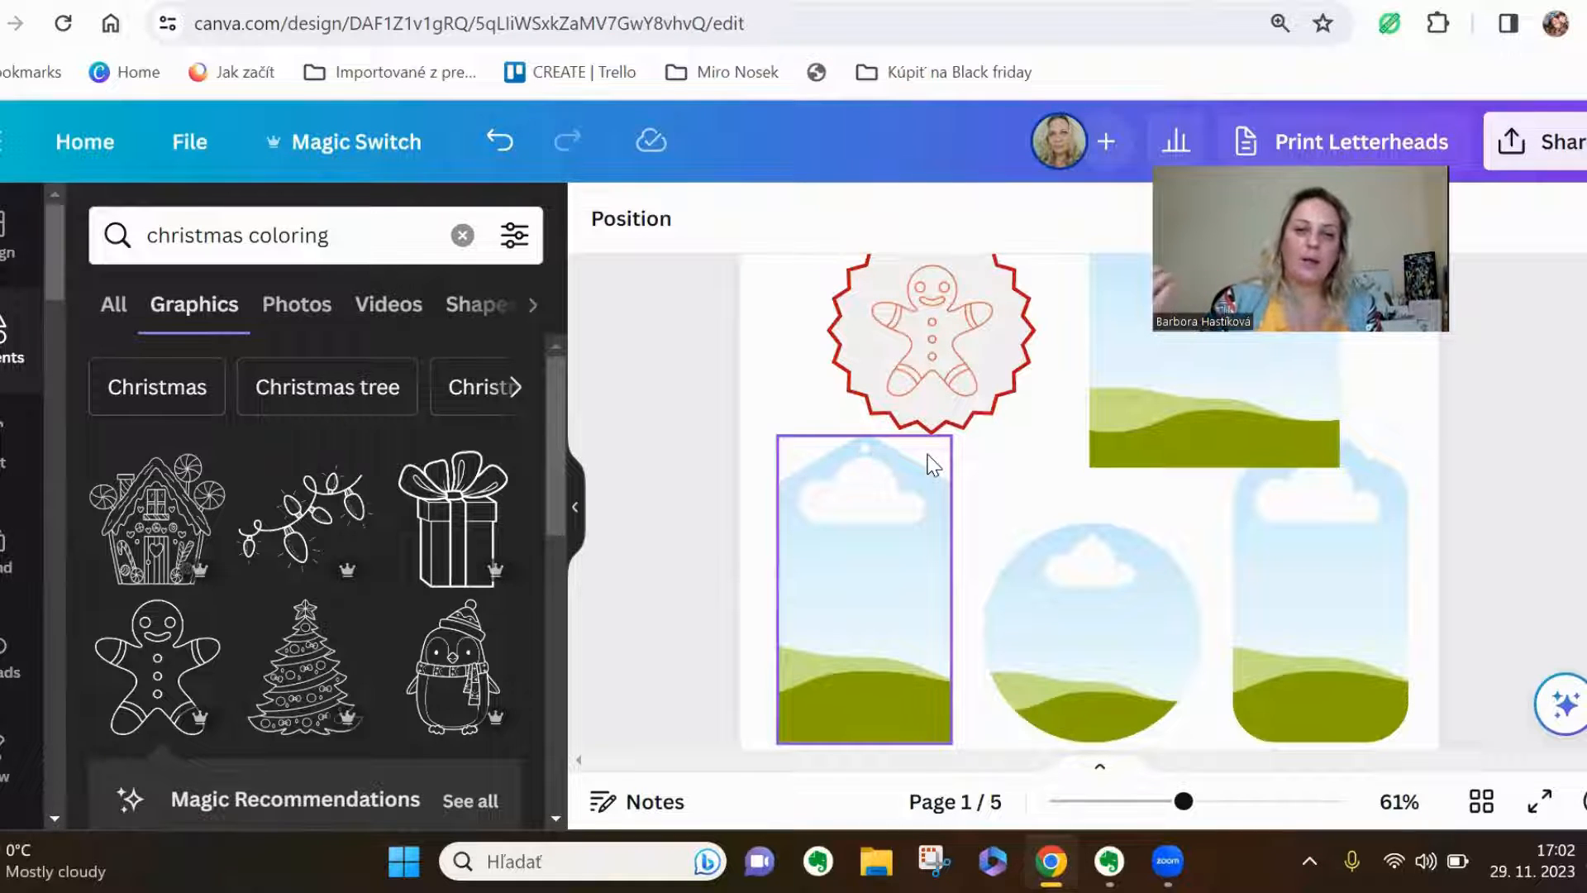